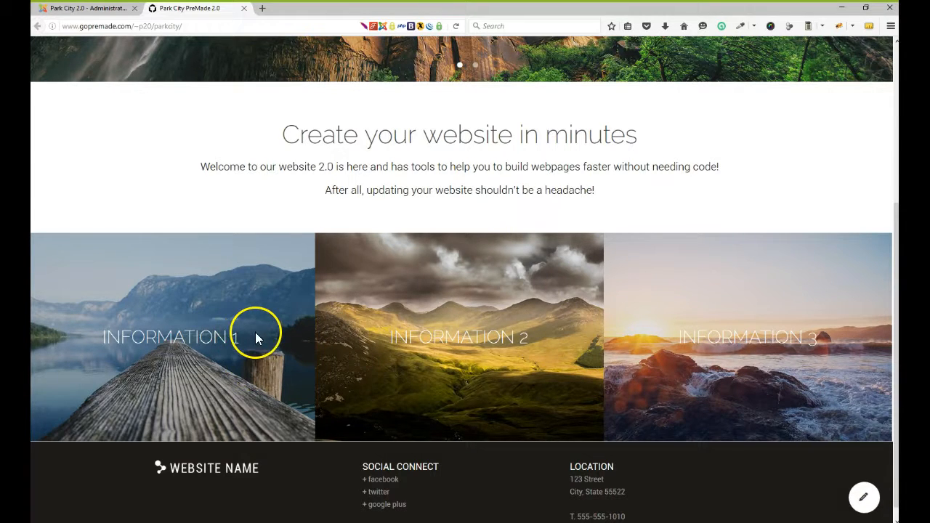
# - Open the site's About Us page and examine its banner, image columns, Time to Relax section, text block and footer
pyautogui.scroll(3, 255, 332)
pyautogui.click(741, 73)
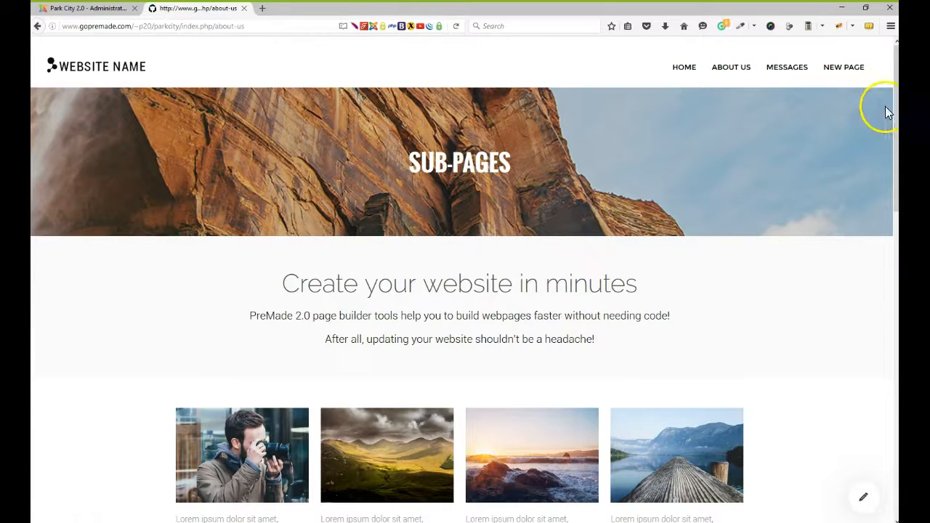
pyautogui.moveTo(894, 116)
pyautogui.mouseDown()
pyautogui.moveTo(891, 131)
pyautogui.moveTo(894, 121)
pyautogui.mouseUp()
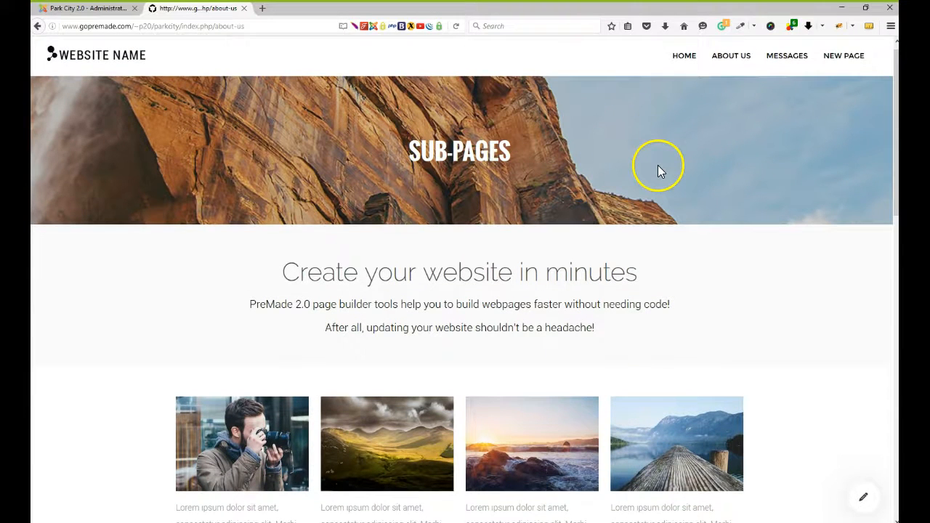
pyautogui.moveTo(391, 152); pyautogui.dragTo(516, 149)
pyautogui.click(767, 163)
pyautogui.moveTo(889, 109); pyautogui.dragTo(898, 203)
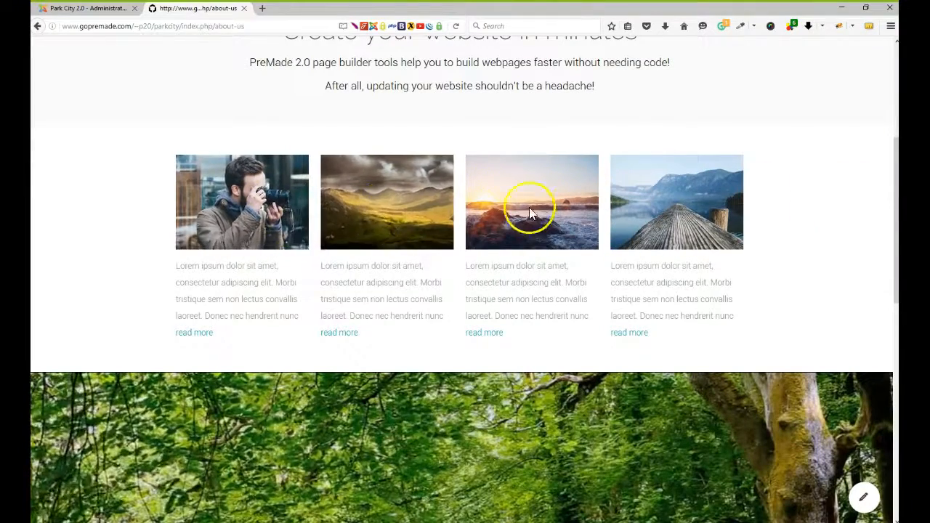
pyautogui.scroll(-4, 716, 312)
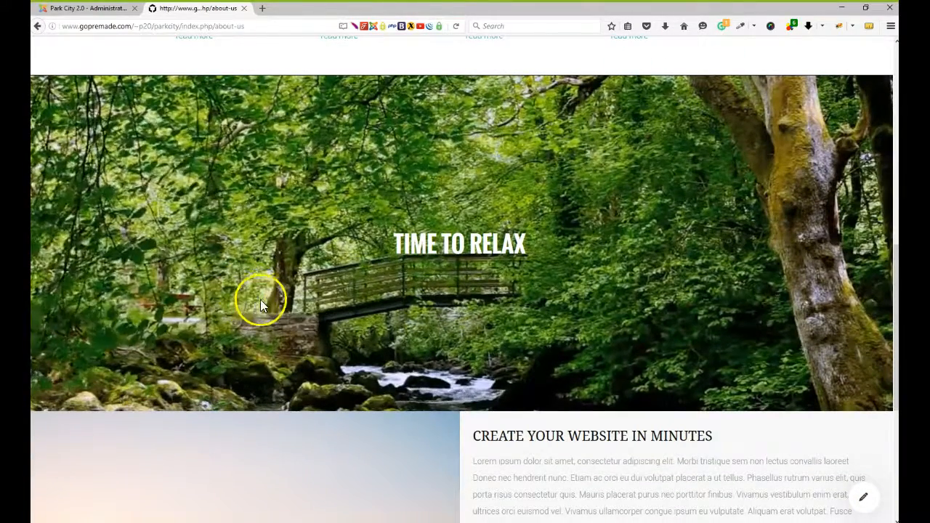
pyautogui.scroll(6, 387, 242)
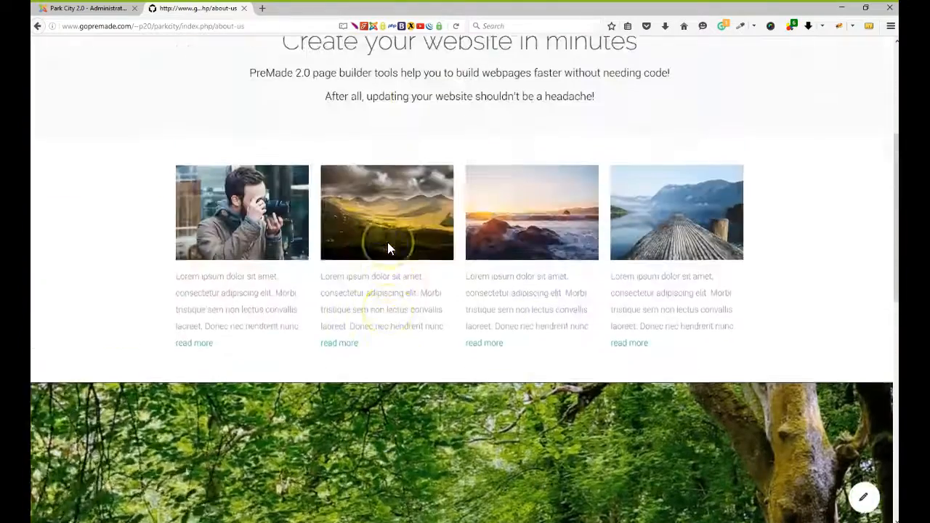
pyautogui.scroll(-8, 387, 249)
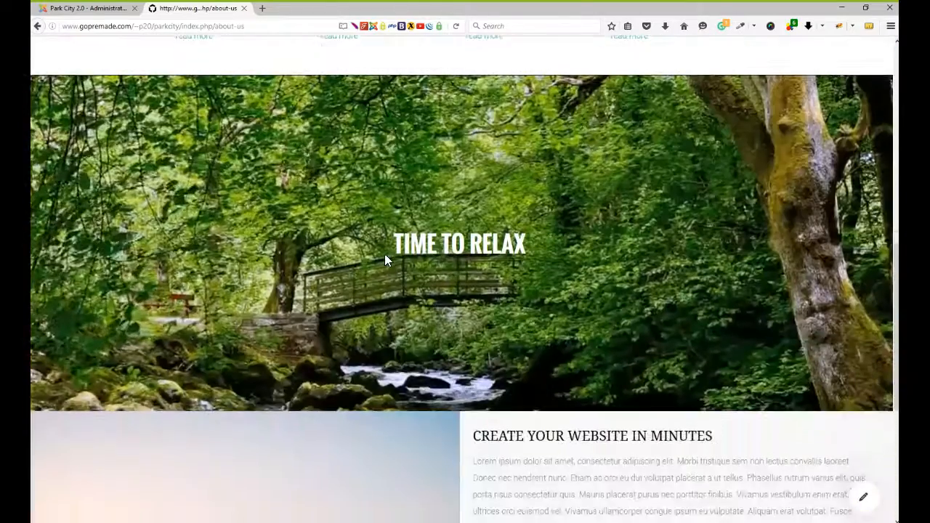
pyautogui.scroll(-3, 383, 261)
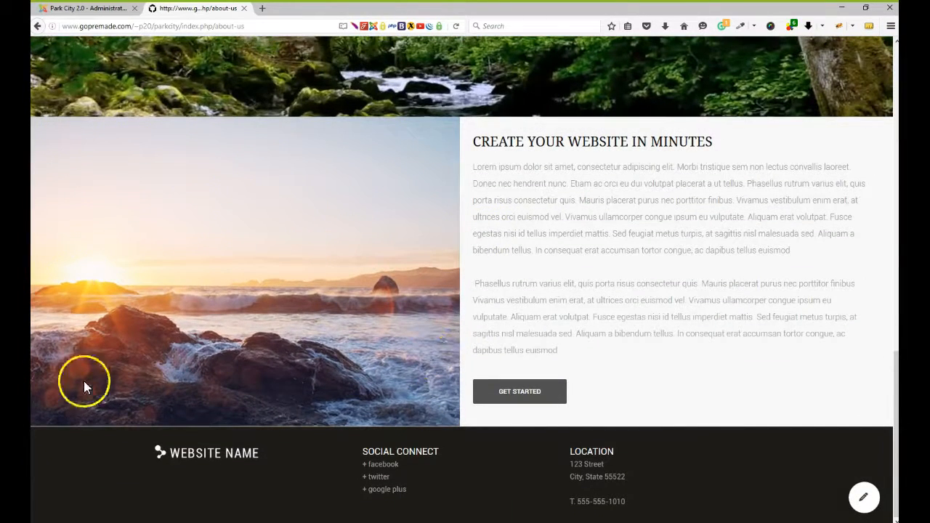
pyautogui.moveTo(486, 143); pyautogui.dragTo(571, 282)
pyautogui.click(628, 348)
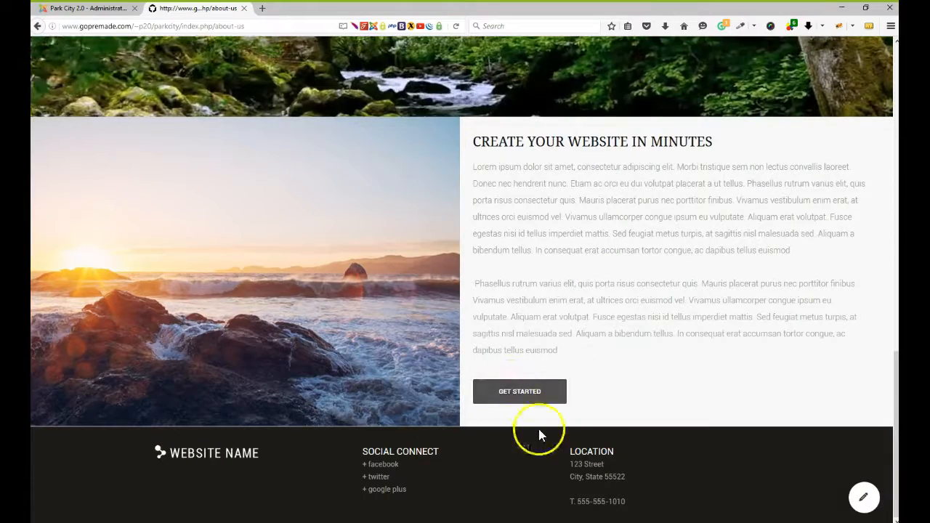
pyautogui.scroll(15, 731, 404)
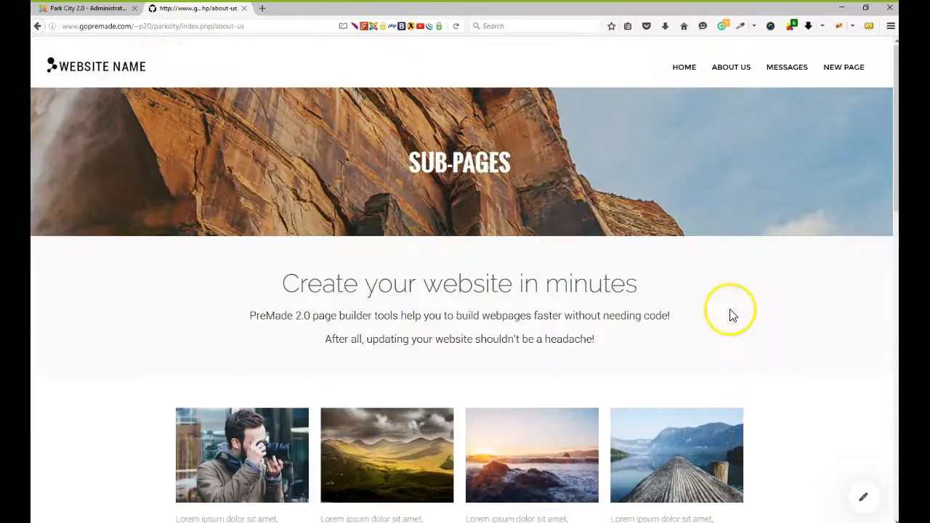
# - View the Messages page and the New Page of the site, and return to the Home page
pyautogui.click(782, 71)
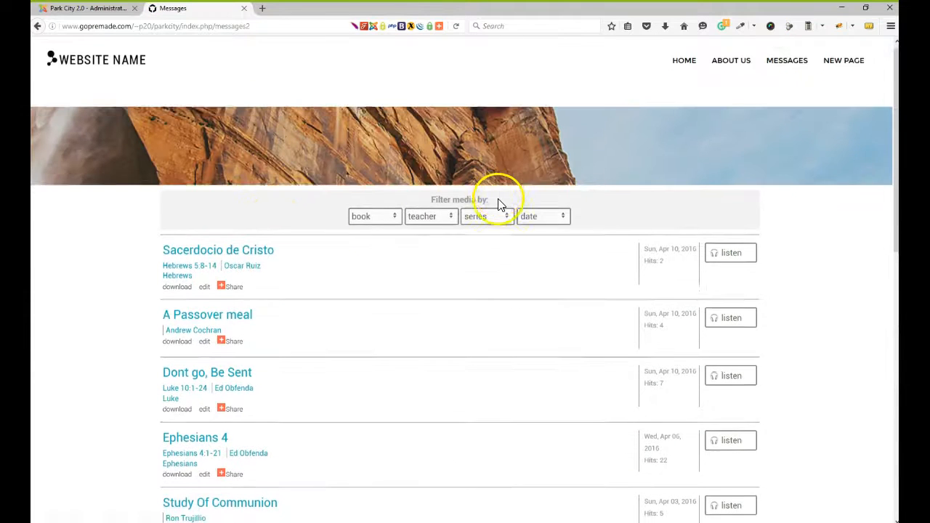
pyautogui.scroll(-1, 465, 178)
pyautogui.scroll(1, 680, 228)
pyautogui.click(834, 69)
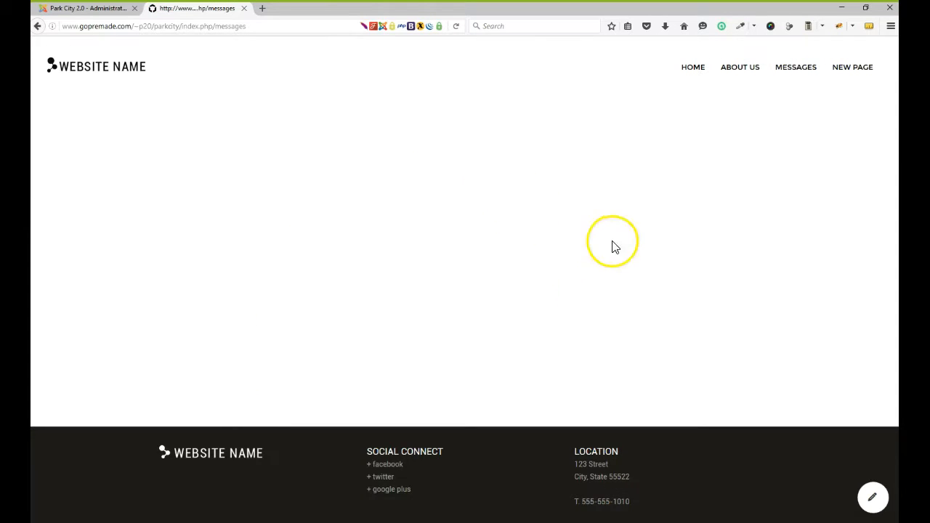
pyautogui.click(689, 76)
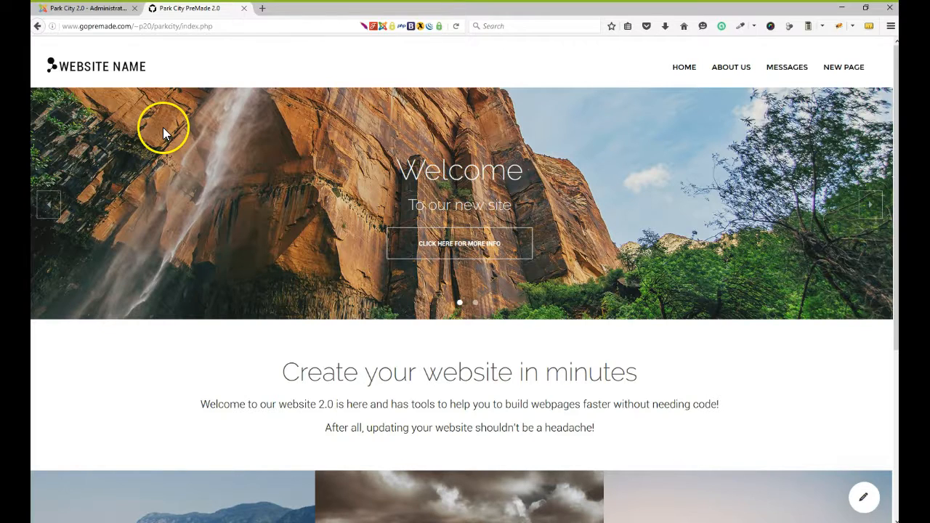
# - Check the Gridbox page list in the Joomla administrator, and open the site's Home page in the Gridbox editor
pyautogui.click(97, 9)
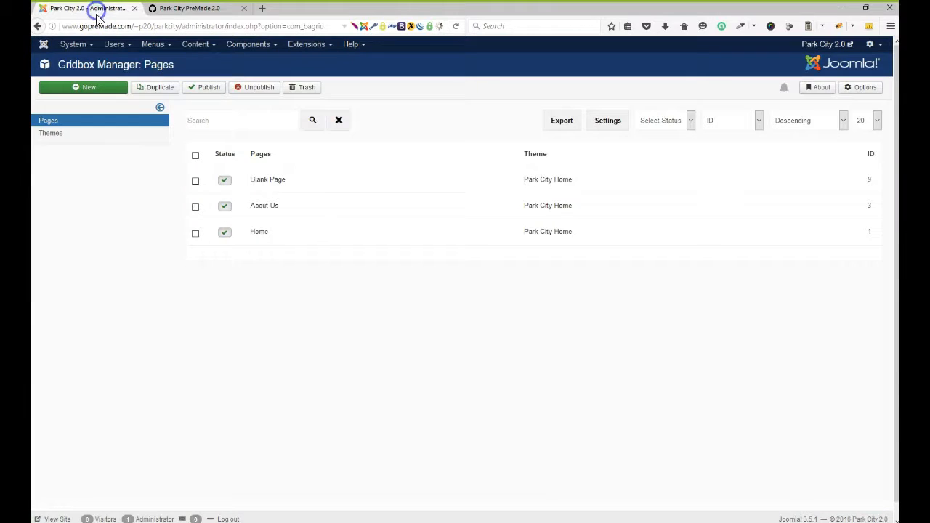
pyautogui.click(195, 9)
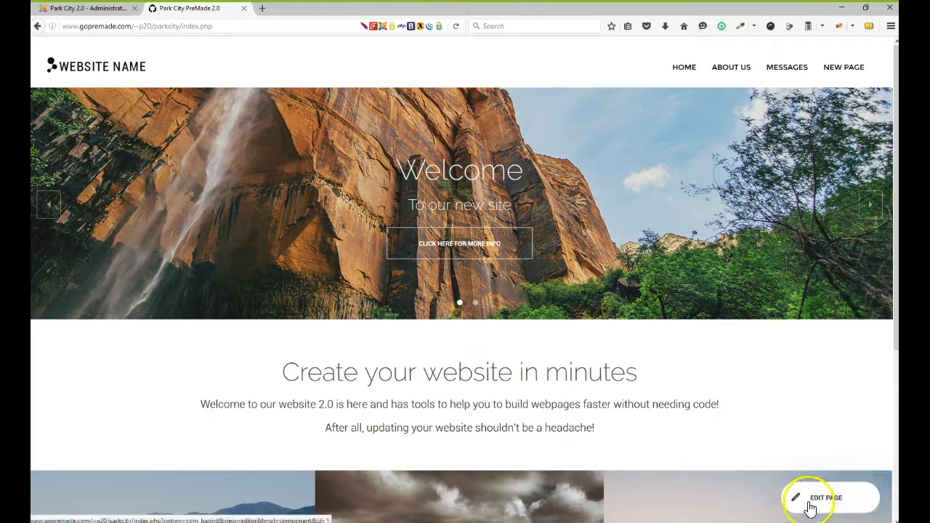
pyautogui.click(833, 503)
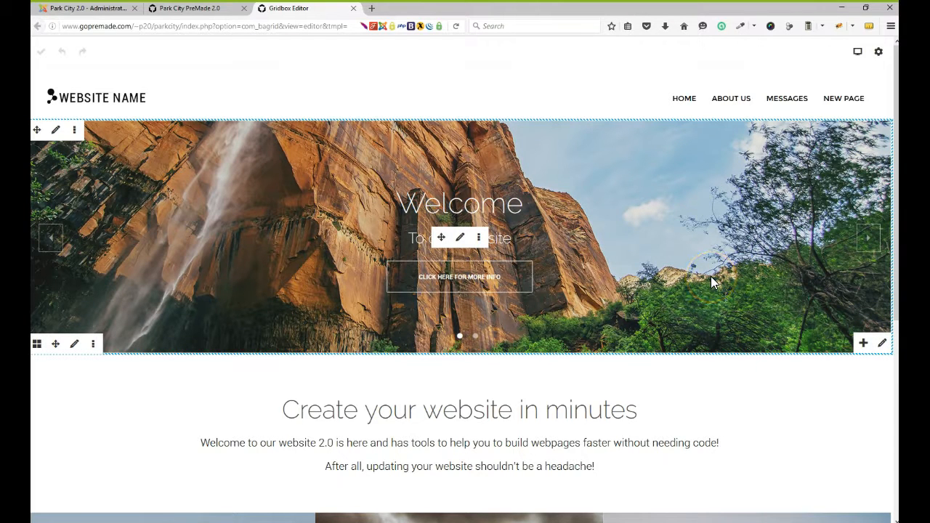
# - Examine the Home page's editable sections, footer and the editor's save control
pyautogui.scroll(-3, 516, 311)
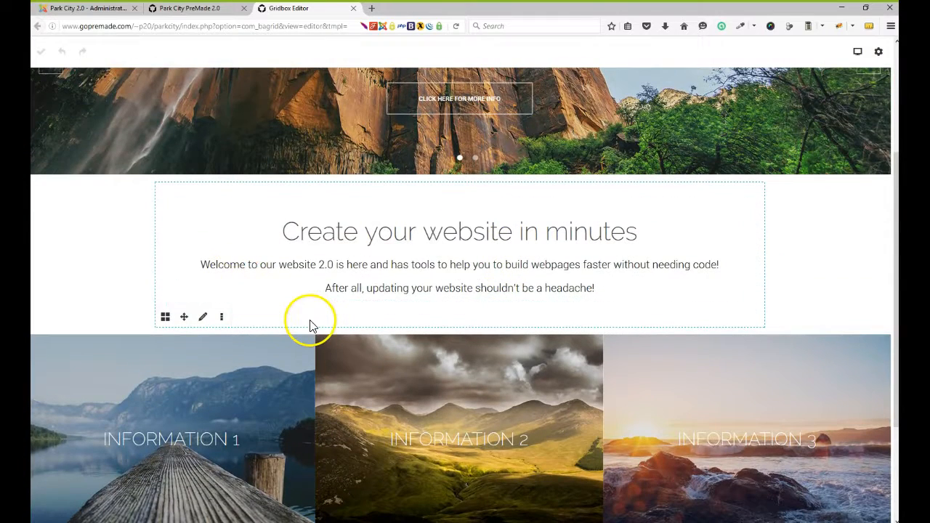
pyautogui.scroll(-1, 311, 321)
pyautogui.scroll(-1, 309, 321)
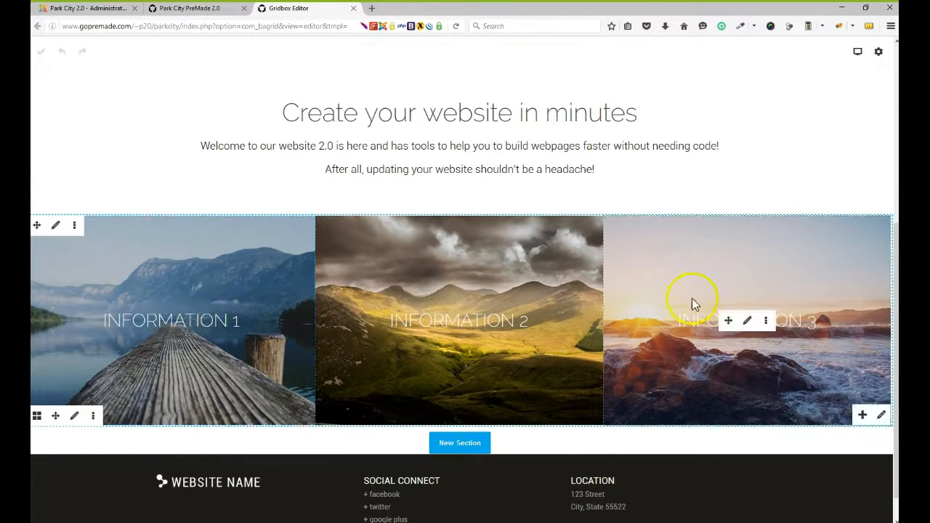
pyautogui.scroll(-1, 215, 428)
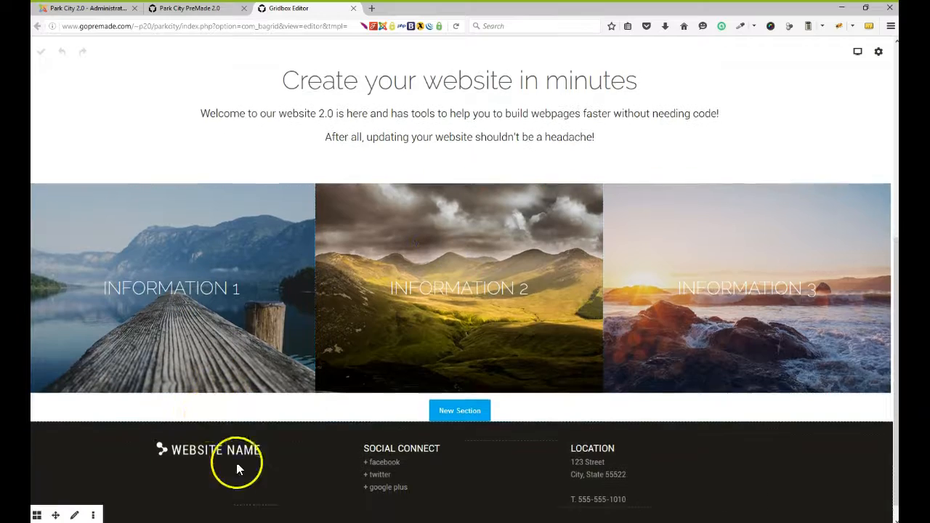
pyautogui.scroll(5, 540, 457)
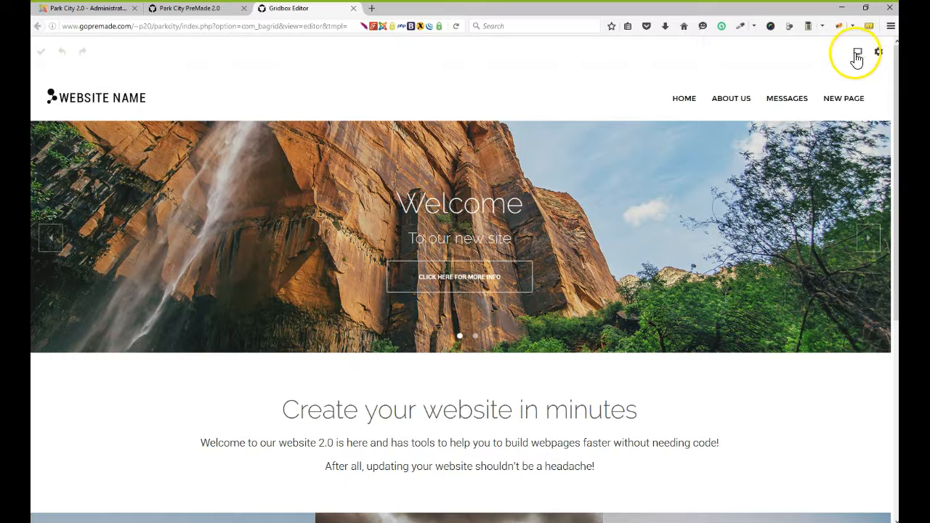
pyautogui.click(42, 58)
pyautogui.click(42, 55)
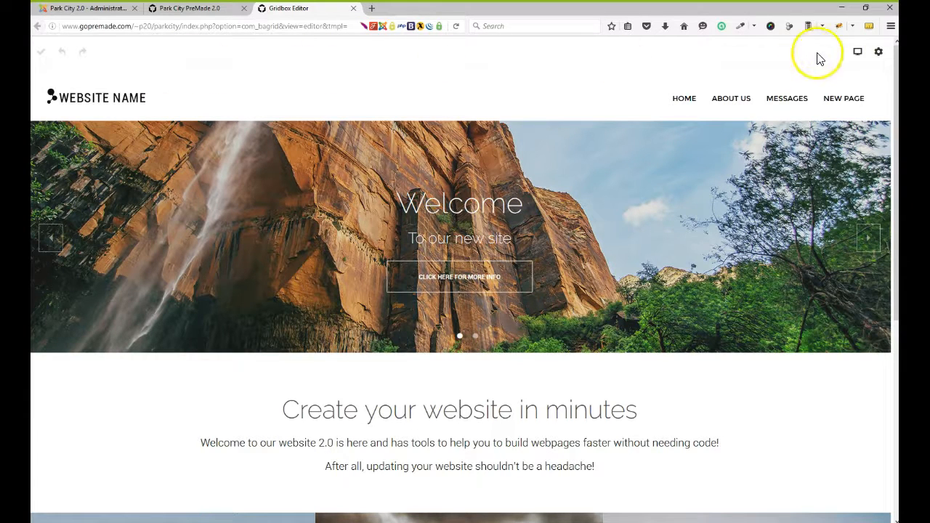
# - View the Header, Body and Footer entries of the theme configuration, close it, and review the page's header and footer
pyautogui.click(879, 53)
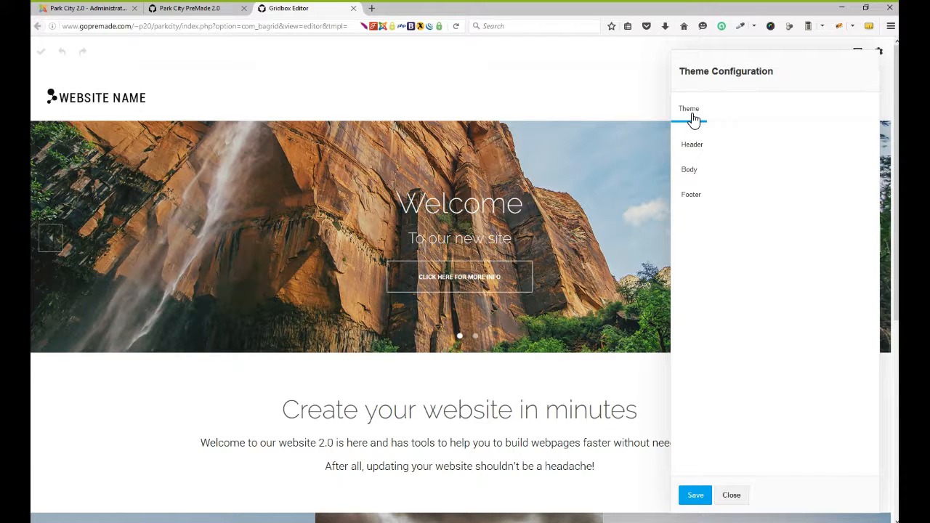
pyautogui.click(710, 152)
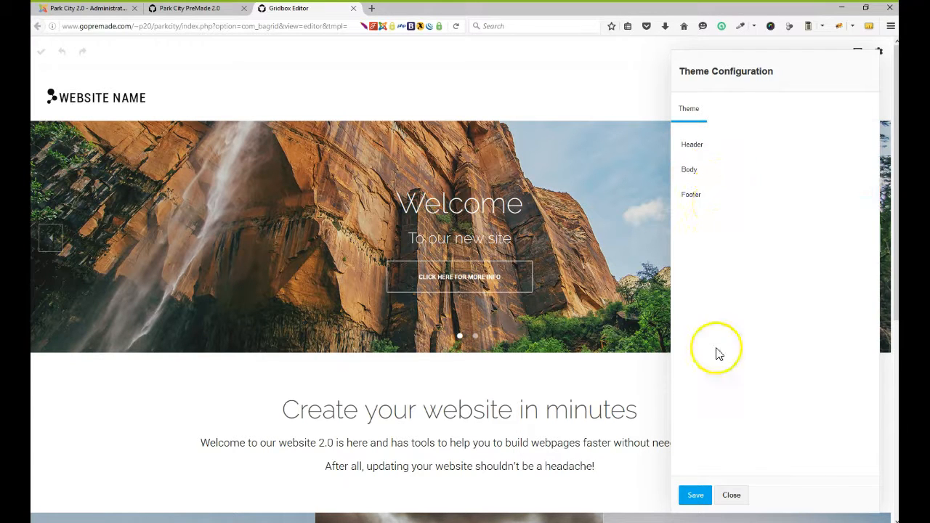
pyautogui.click(731, 495)
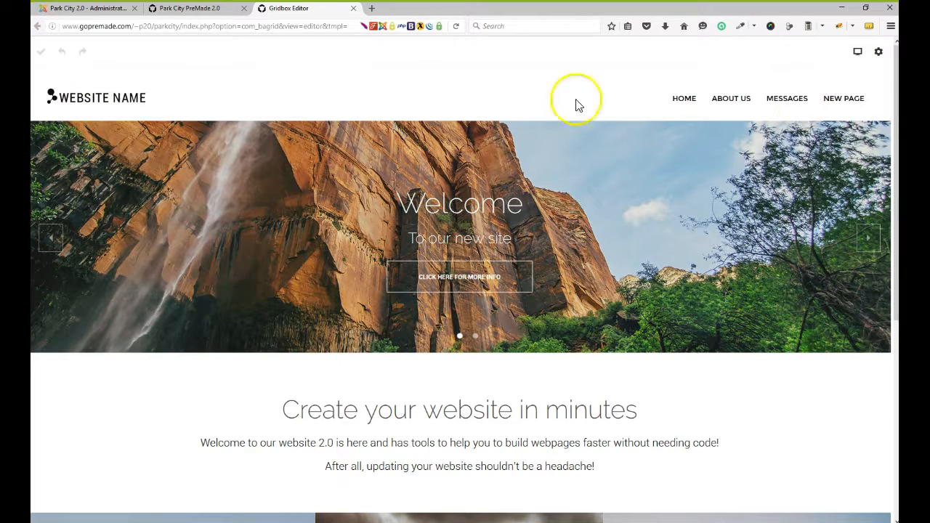
pyautogui.scroll(-5, 301, 177)
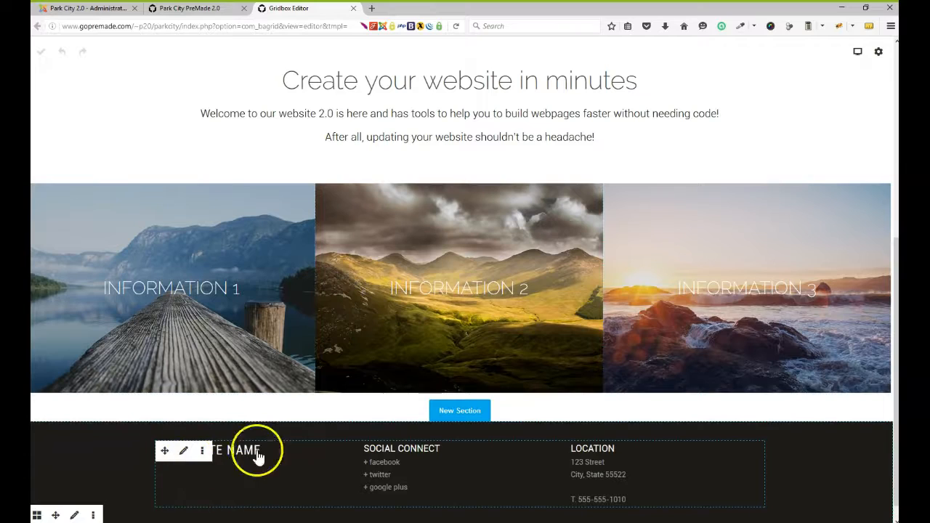
pyautogui.scroll(5, 811, 457)
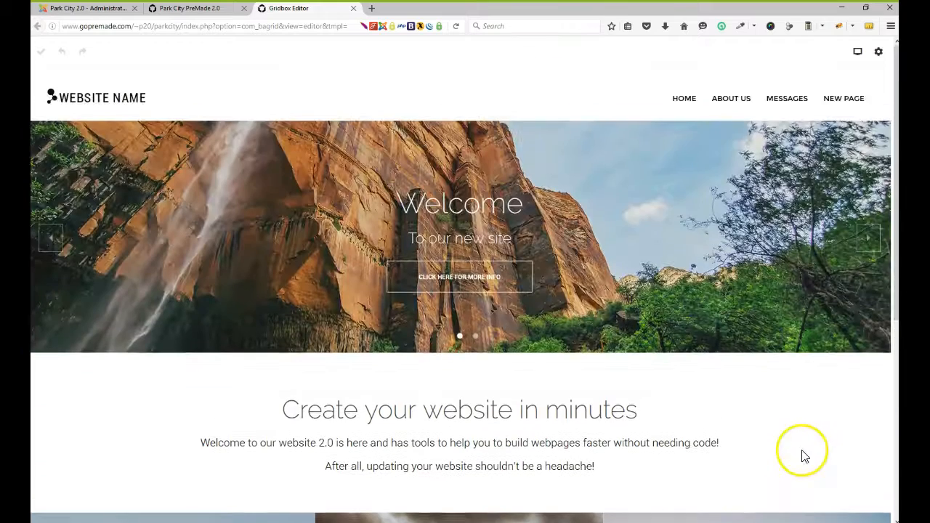
# - Reopen the theme configuration and move its dialog clear of the page's navigation menu
pyautogui.click(880, 61)
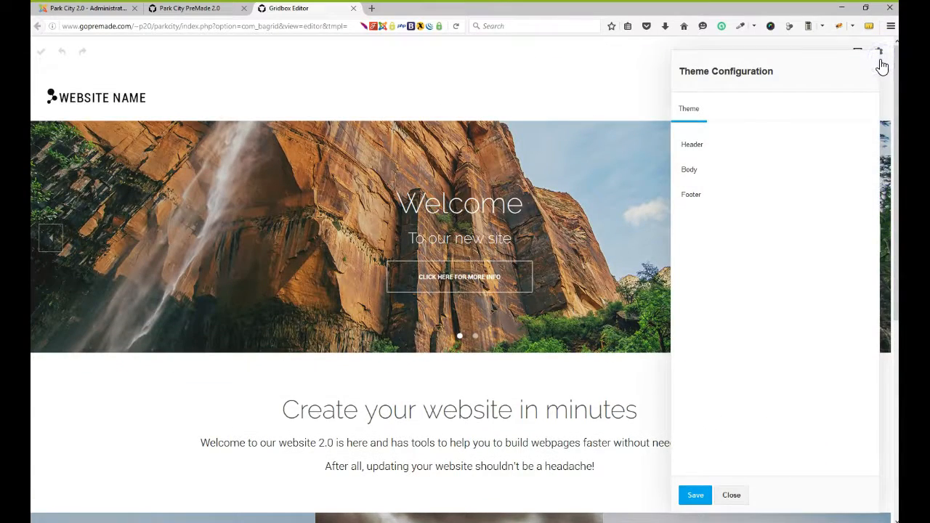
pyautogui.moveTo(804, 75); pyautogui.dragTo(444, 89)
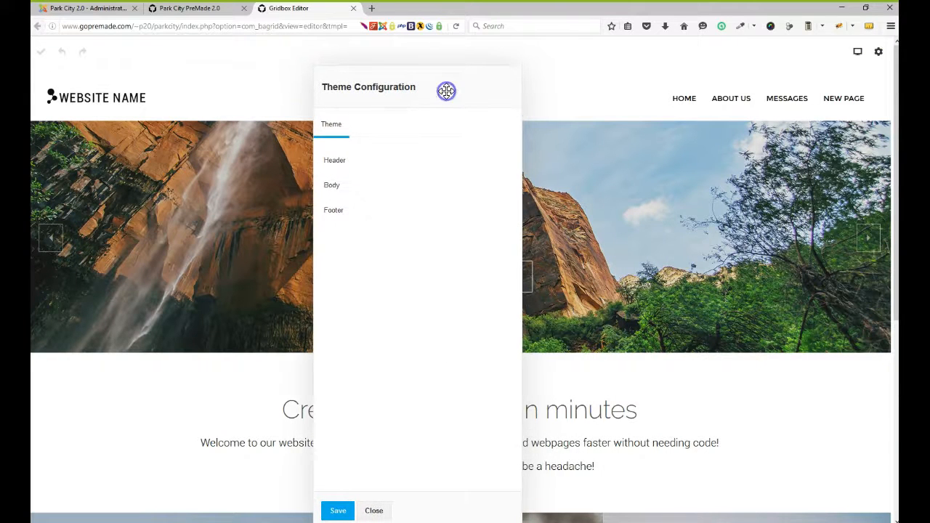
pyautogui.click(378, 158)
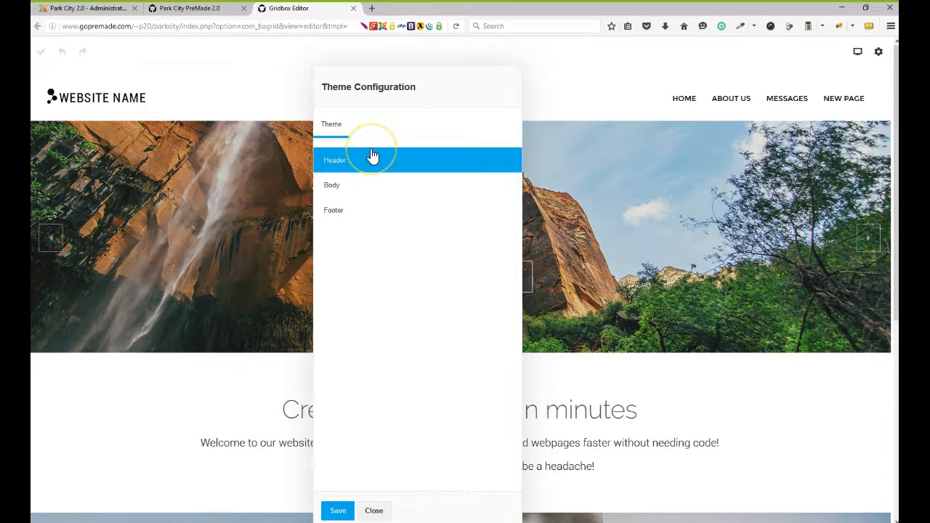
pyautogui.click(394, 160)
pyautogui.click(367, 174)
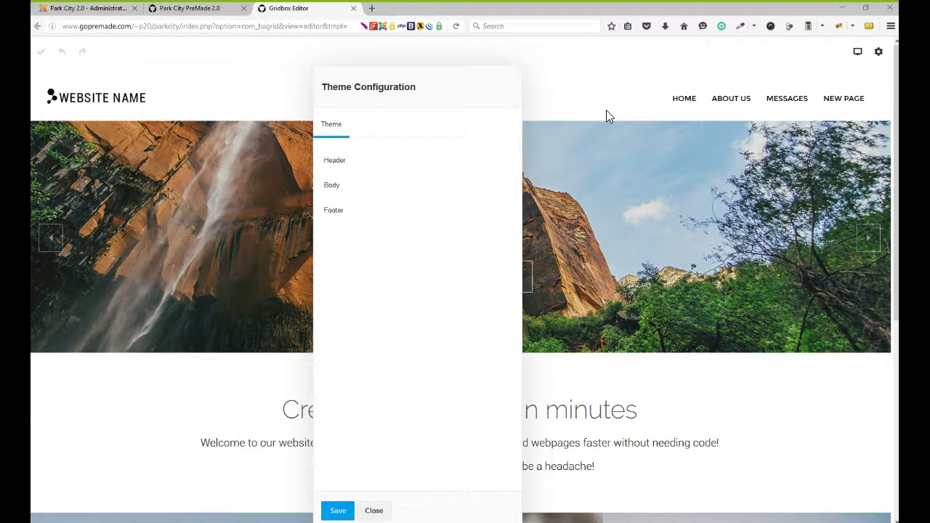
pyautogui.moveTo(452, 92); pyautogui.dragTo(456, 69)
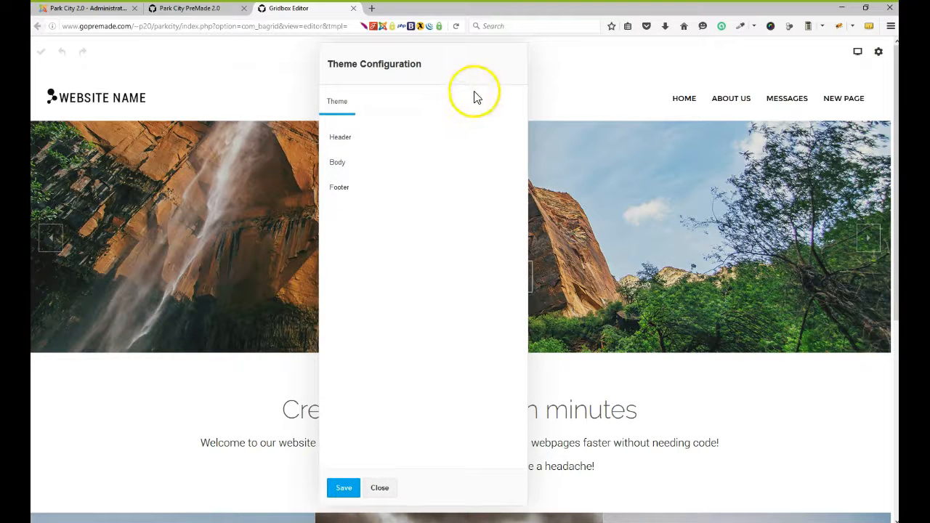
# - Open the typography settings of the header's navigation menu in the theme configuration
pyautogui.click(369, 143)
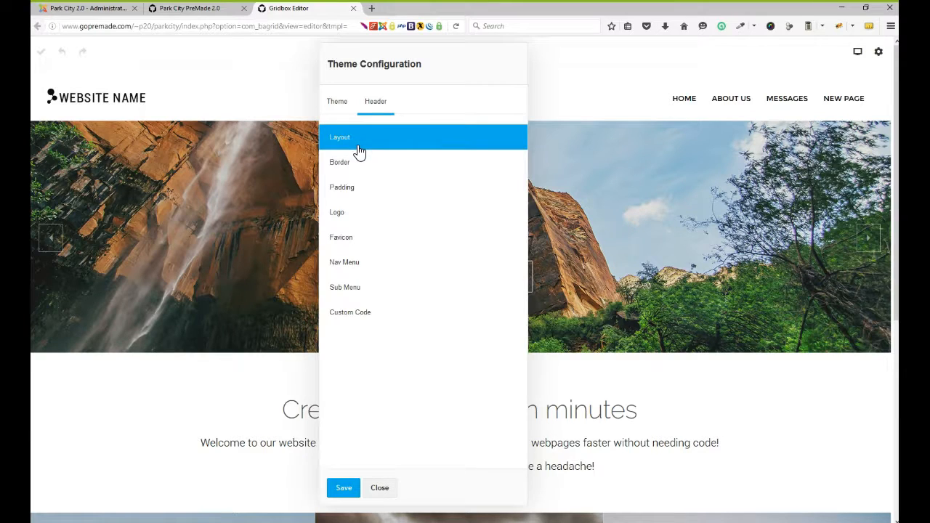
pyautogui.click(353, 263)
pyautogui.click(684, 103)
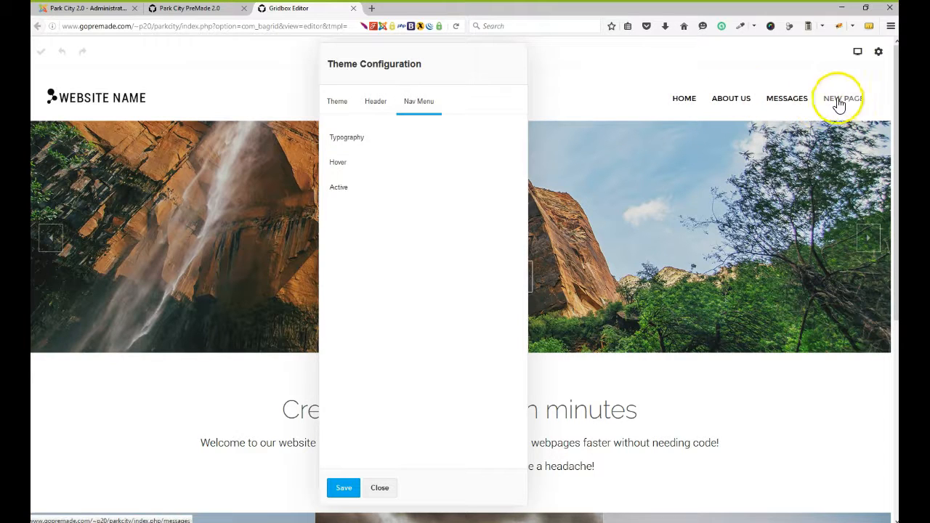
pyautogui.click(364, 141)
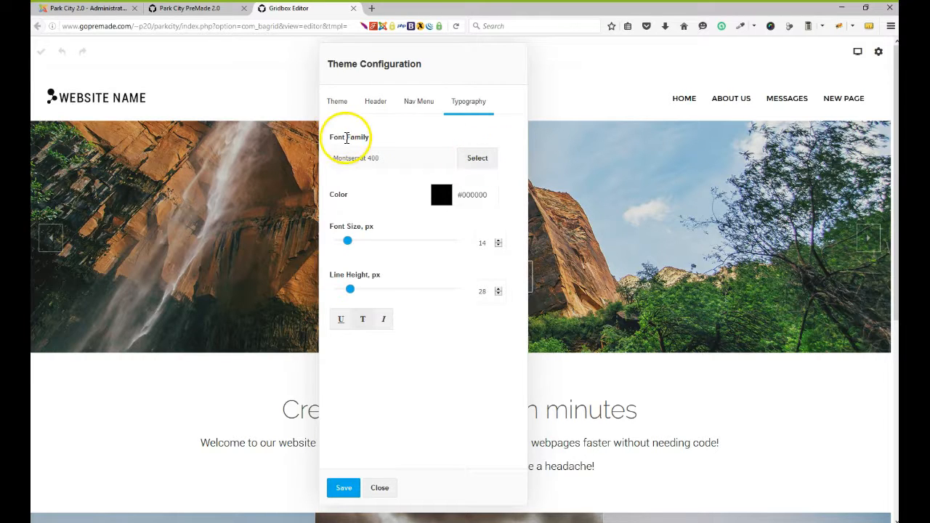
# - Open the font library for the menu's font family, and open the Google Fonts site in a new browser tab by searching "google font"
pyautogui.click(472, 158)
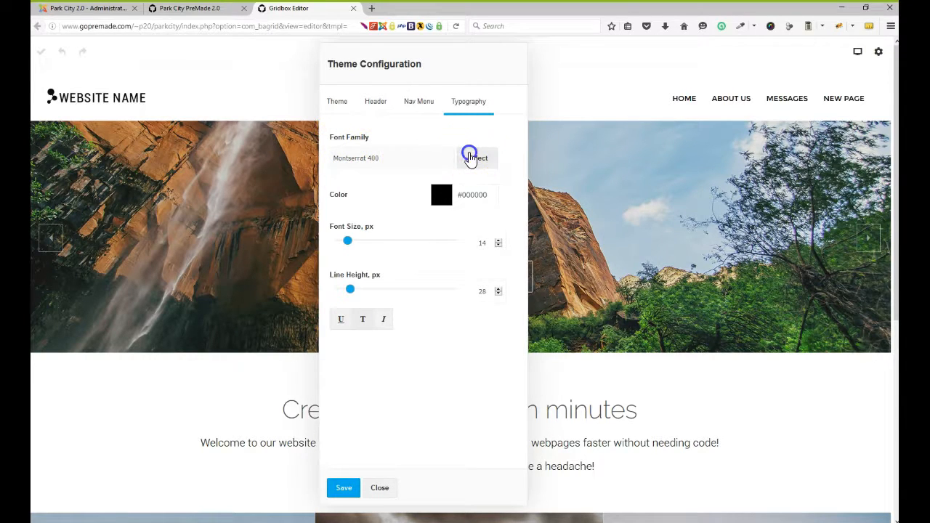
pyautogui.moveTo(679, 136)
pyautogui.mouseDown()
pyautogui.moveTo(679, 316)
pyautogui.moveTo(685, 209)
pyautogui.moveTo(676, 136)
pyautogui.moveTo(683, 169)
pyautogui.moveTo(682, 178)
pyautogui.moveTo(676, 151)
pyautogui.moveTo(684, 311)
pyautogui.moveTo(670, 122)
pyautogui.mouseUp()
pyautogui.click(371, 8)
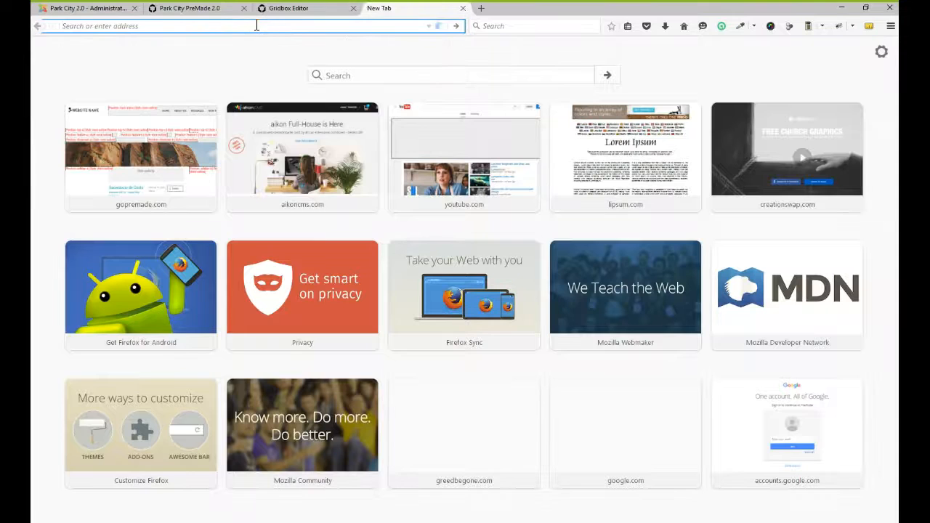
pyautogui.write('google font')
pyautogui.press('Return')
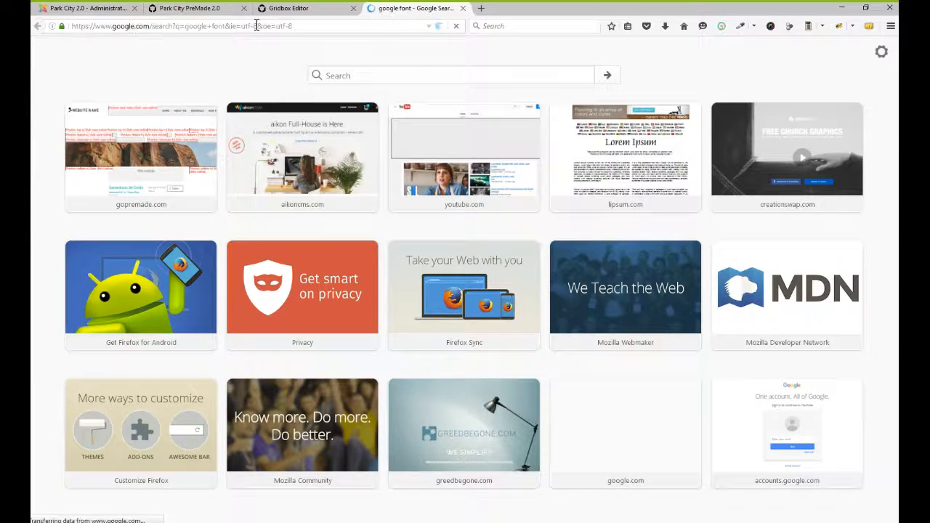
pyautogui.click(140, 139)
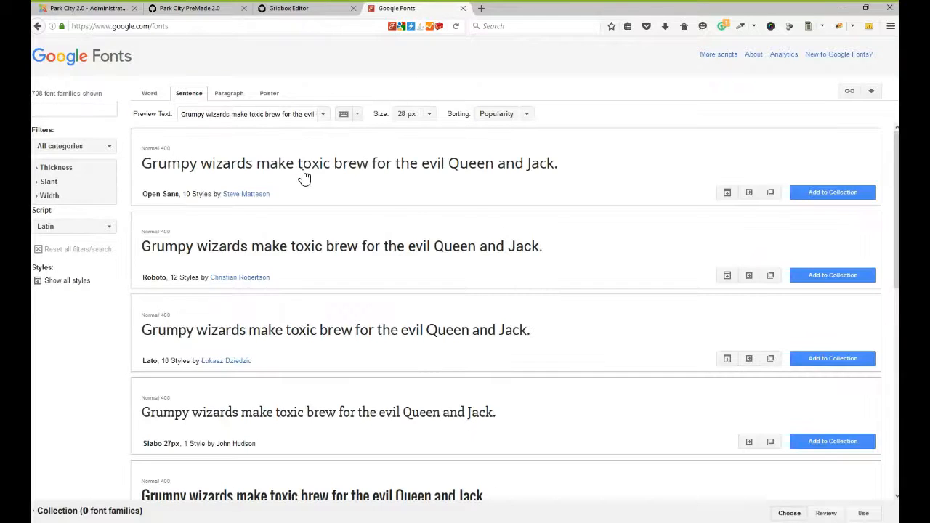
# - Browse the Google Fonts list to the Lora font and open its Quick Use page
pyautogui.scroll(-3, 325, 237)
pyautogui.scroll(-5, 323, 256)
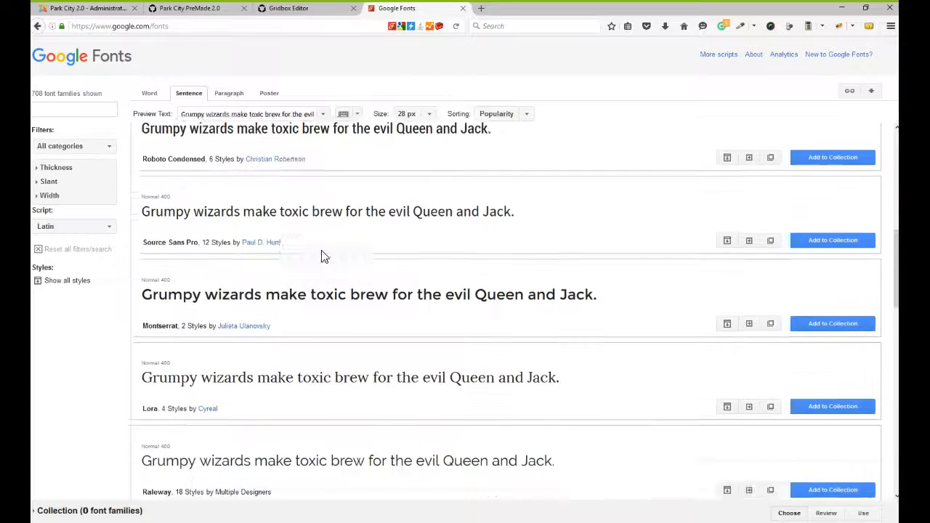
pyautogui.scroll(-1, 324, 261)
pyautogui.scroll(-1, 311, 291)
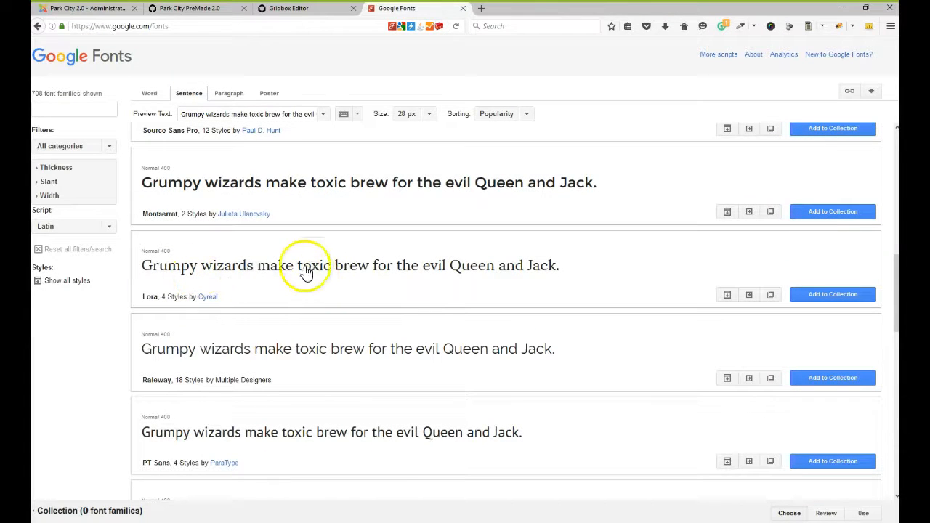
pyautogui.click(749, 294)
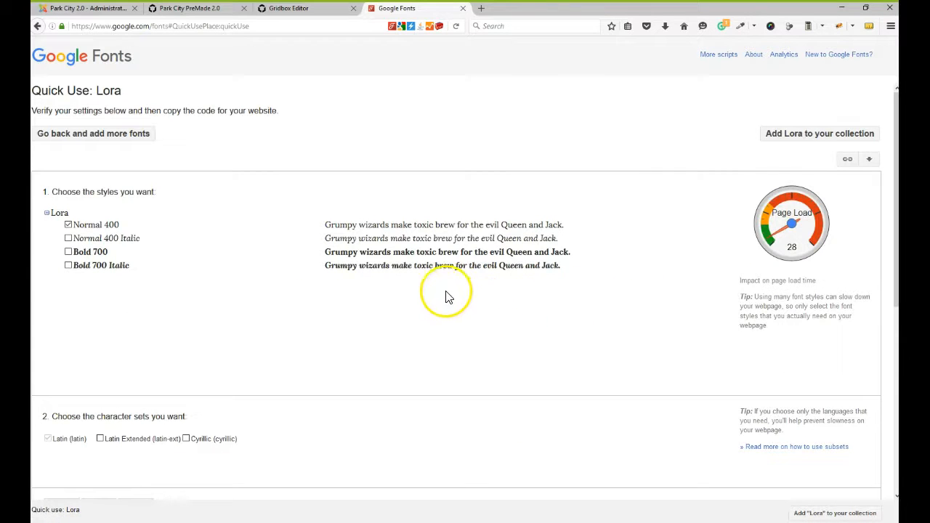
# - Copy the font name Lora from the Quick Use page's heading
pyautogui.doubleClick(107, 90)
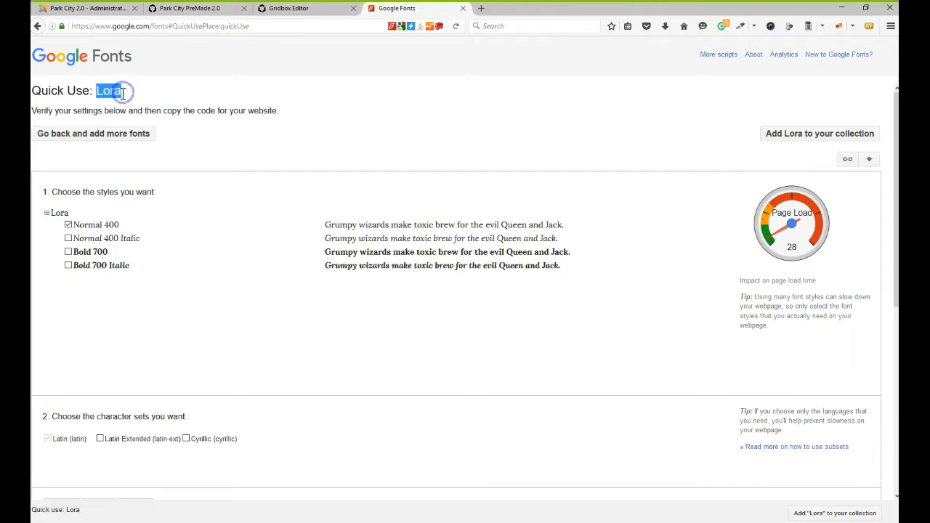
pyautogui.rightClick(123, 96)
pyautogui.click(123, 103)
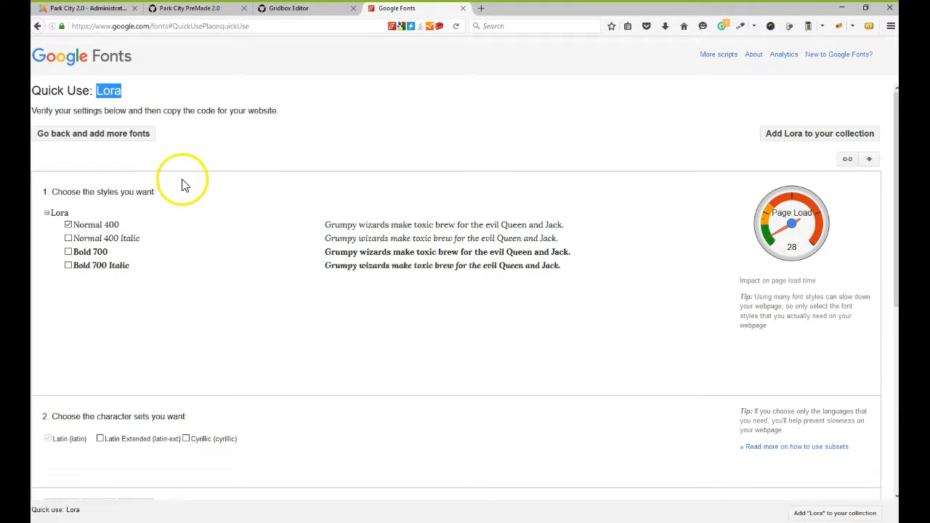
# - Add a font named Lora with font style 400 to the Gridbox font library, checking its available styles on Google Fonts
pyautogui.click(293, 9)
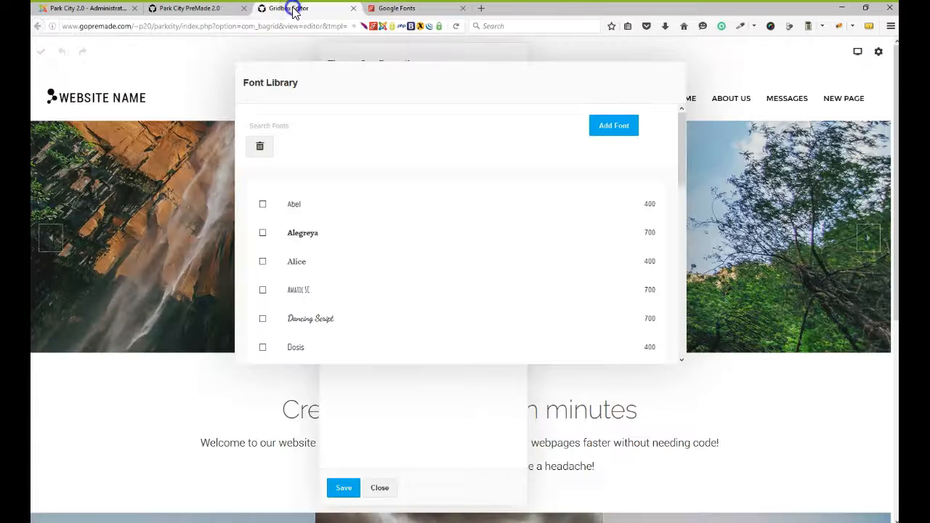
pyautogui.click(609, 130)
pyautogui.click(266, 180)
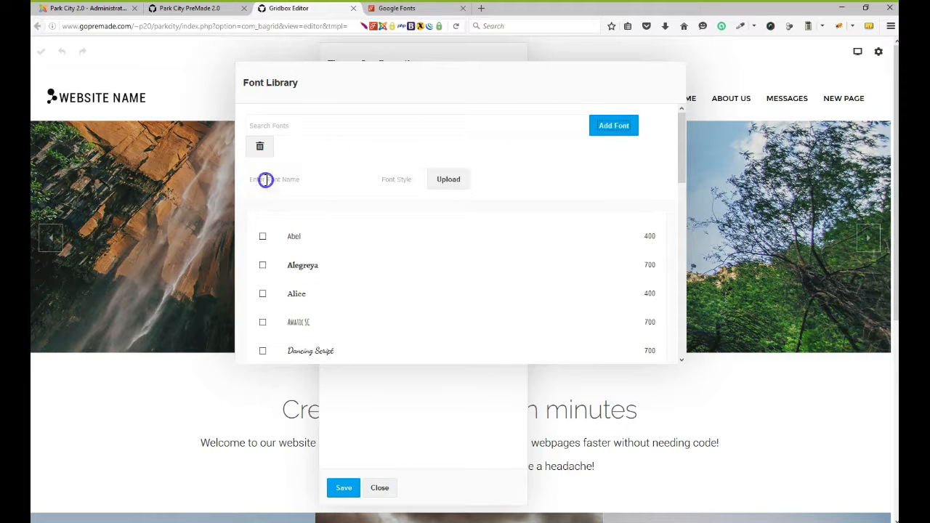
pyautogui.click(276, 180)
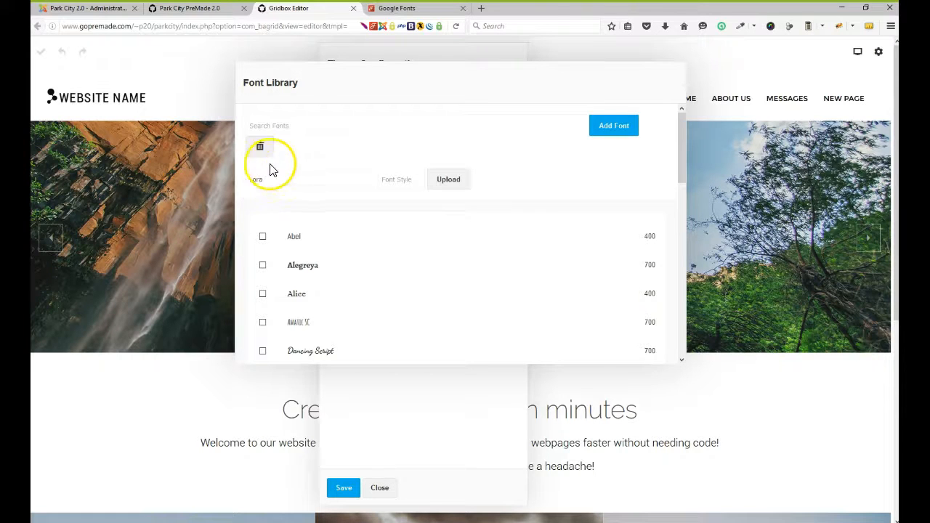
pyautogui.click(396, 175)
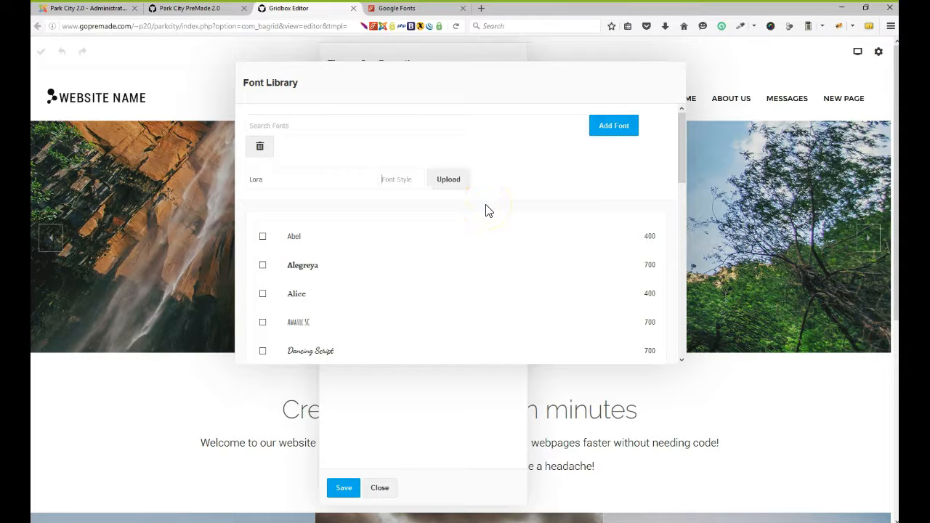
pyautogui.click(414, 8)
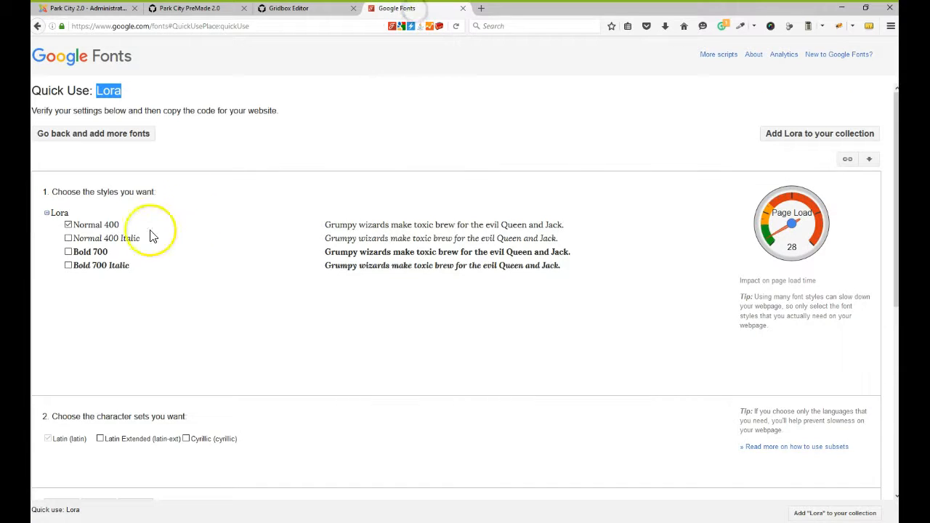
pyautogui.click(282, 8)
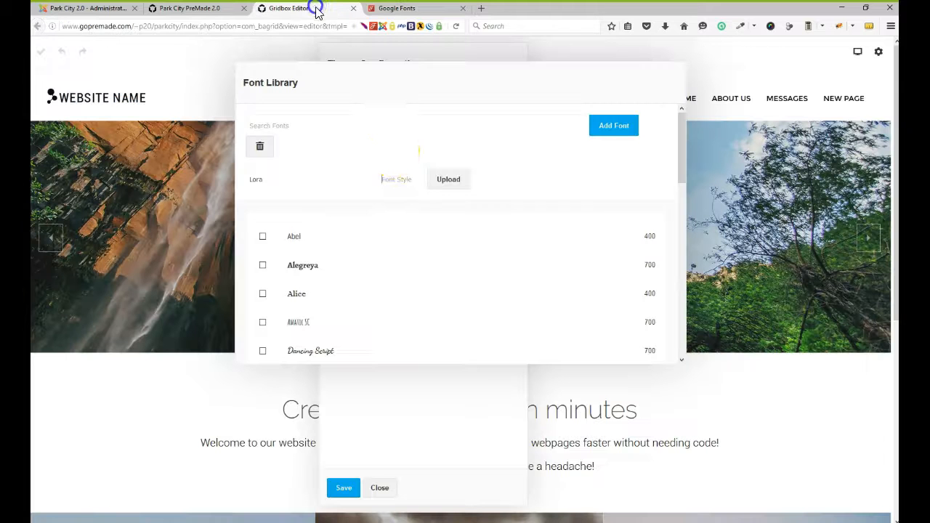
pyautogui.write('400')
pyautogui.click(456, 179)
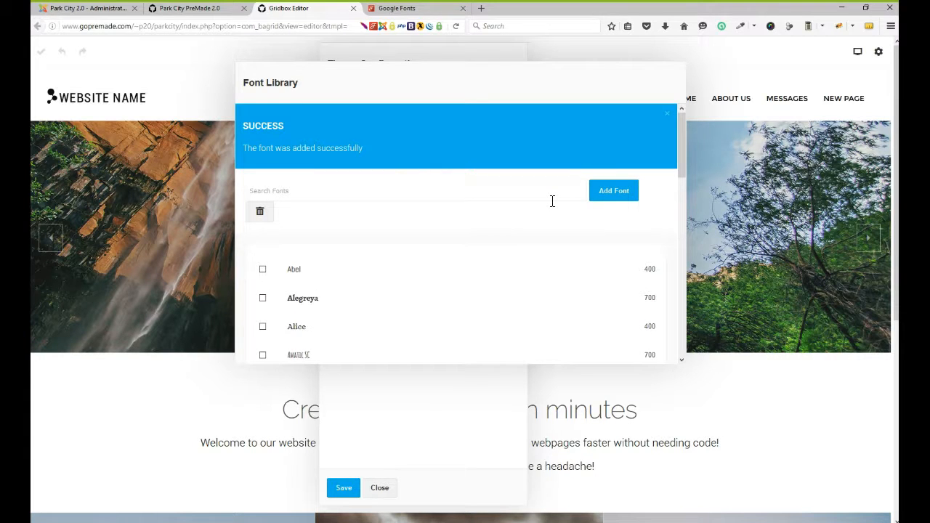
# - Search the font library for Lora and apply Lora 400 as the navigation menu's font family
pyautogui.click(288, 191)
pyautogui.write('Lora')
pyautogui.click(295, 250)
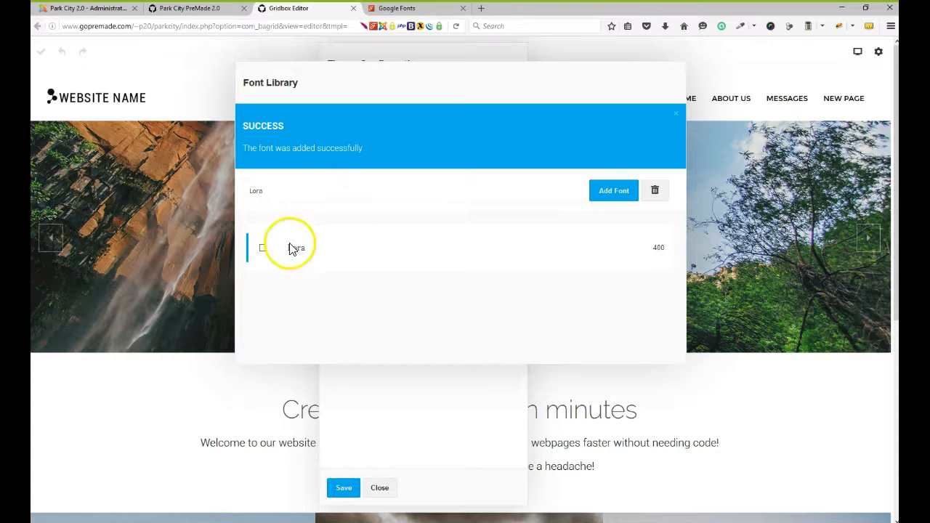
pyautogui.click(297, 251)
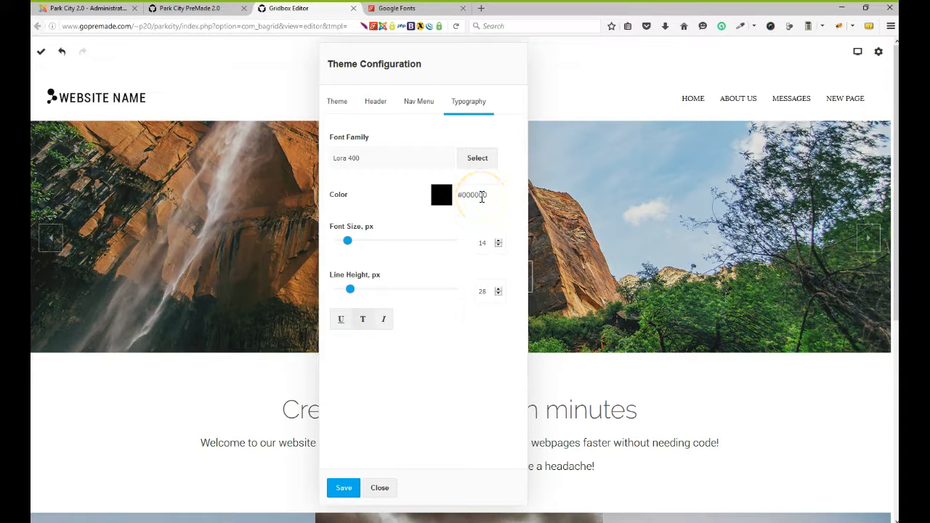
# - Set the navigation menu's text color to red, #f70000, in the typography settings
pyautogui.click(442, 196)
pyautogui.click(447, 198)
pyautogui.click(474, 231)
pyautogui.moveTo(473, 232); pyautogui.dragTo(480, 211)
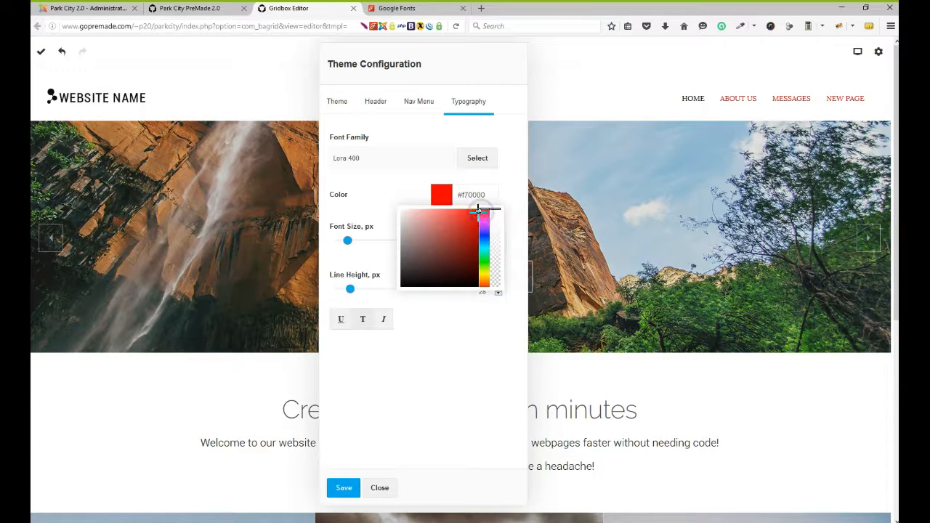
pyautogui.click(458, 367)
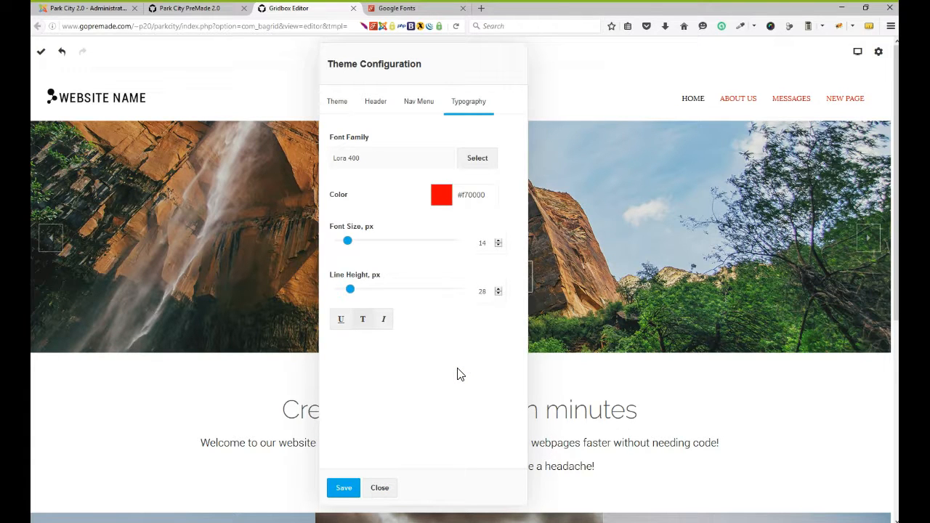
# - Set the navigation menu's font size to 16 px and try out the underline and italic styles
pyautogui.moveTo(347, 241); pyautogui.dragTo(391, 256)
pyautogui.doubleClick(474, 243)
pyautogui.write('16')
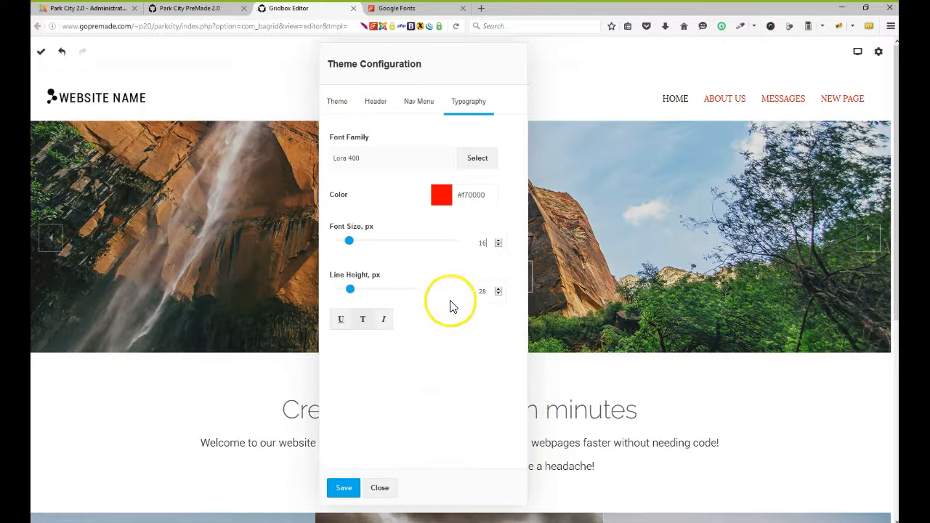
pyautogui.click(342, 322)
pyautogui.click(383, 319)
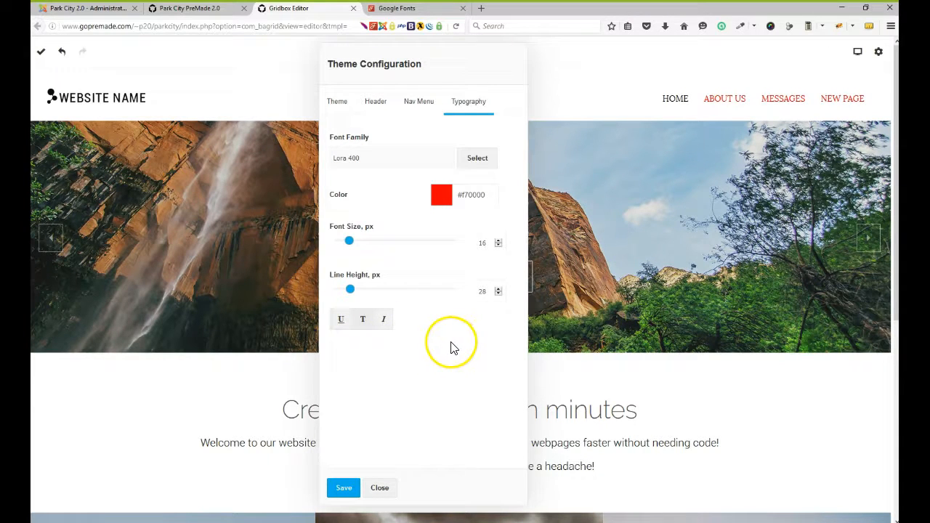
# - Set the text color of the navigation menu's hover state to bright cyan, #05e6fa
pyautogui.click(415, 106)
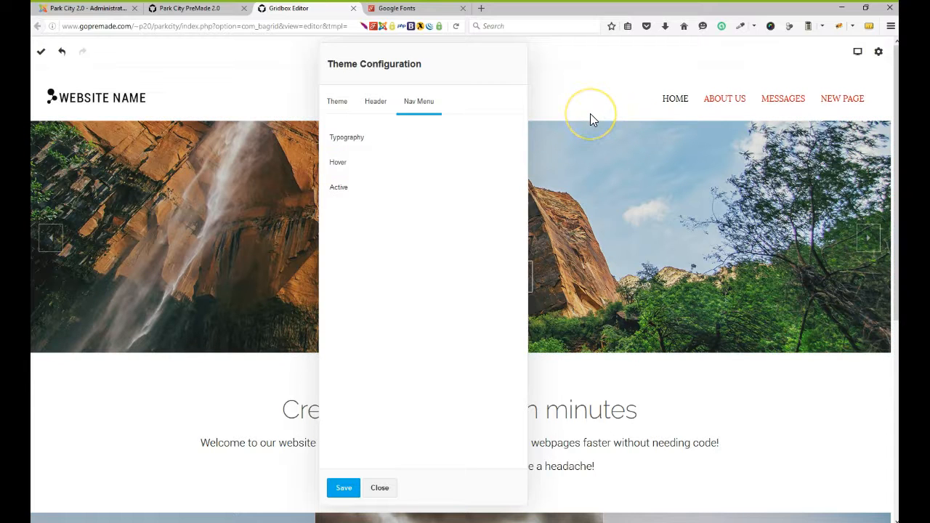
pyautogui.click(366, 167)
pyautogui.click(435, 177)
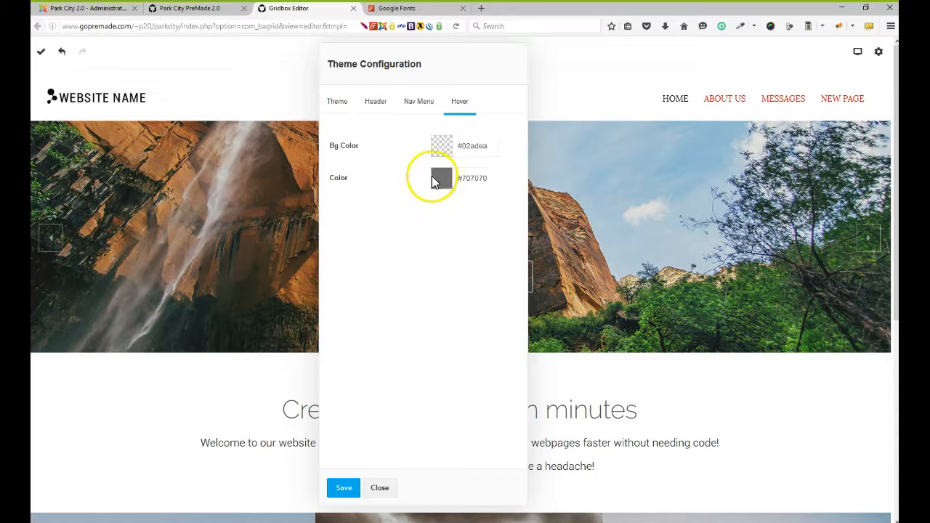
pyautogui.moveTo(482, 221); pyautogui.dragTo(484, 230)
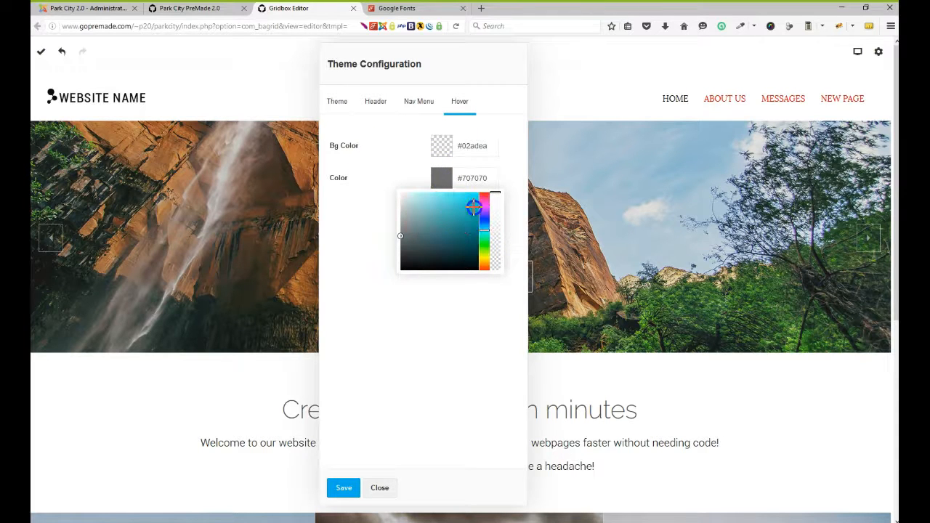
pyautogui.click(478, 195)
pyautogui.click(478, 335)
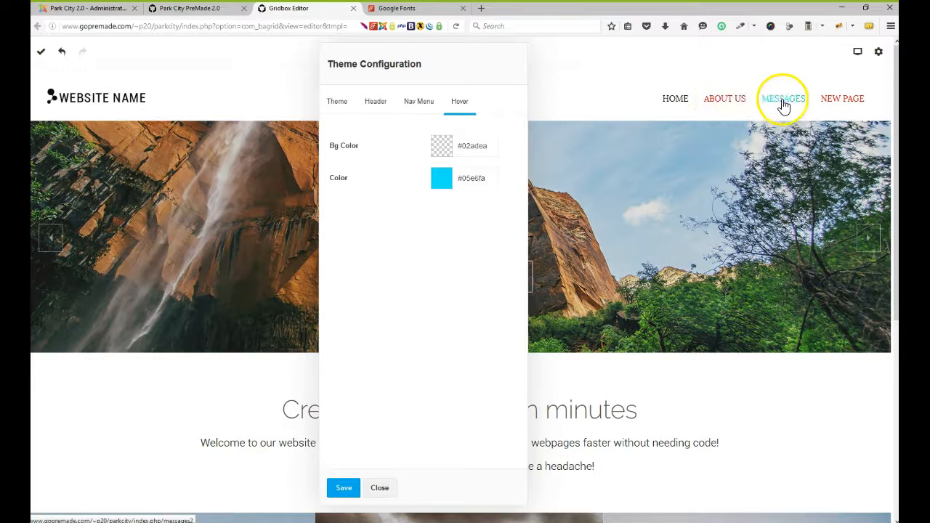
# - Set the text color of the navigation menu's active item to olive green, #b8c712, and close the theme configuration
pyautogui.click(421, 102)
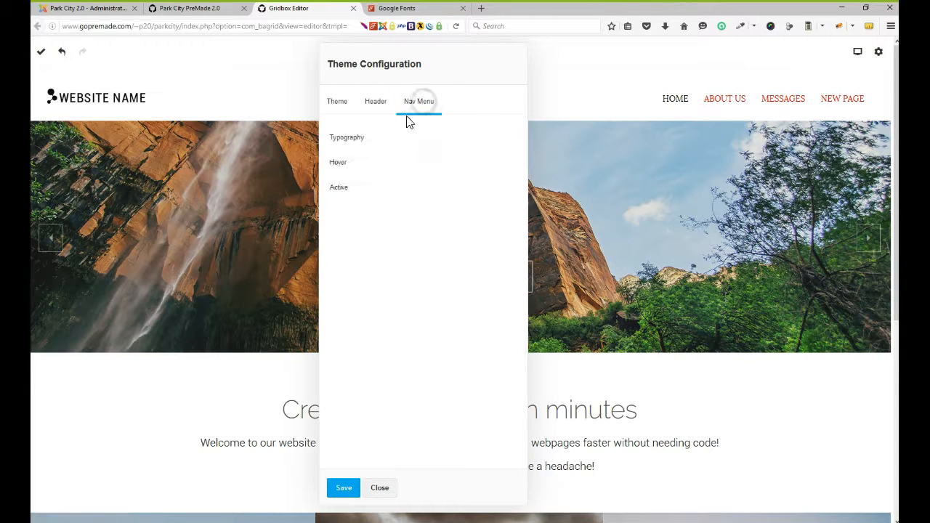
pyautogui.click(354, 189)
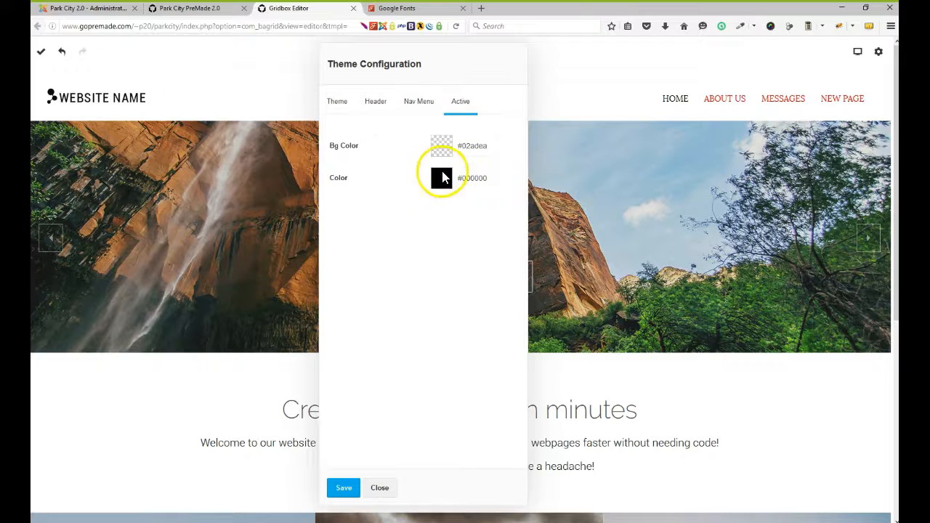
pyautogui.click(441, 178)
pyautogui.click(484, 257)
pyautogui.click(471, 209)
pyautogui.click(442, 336)
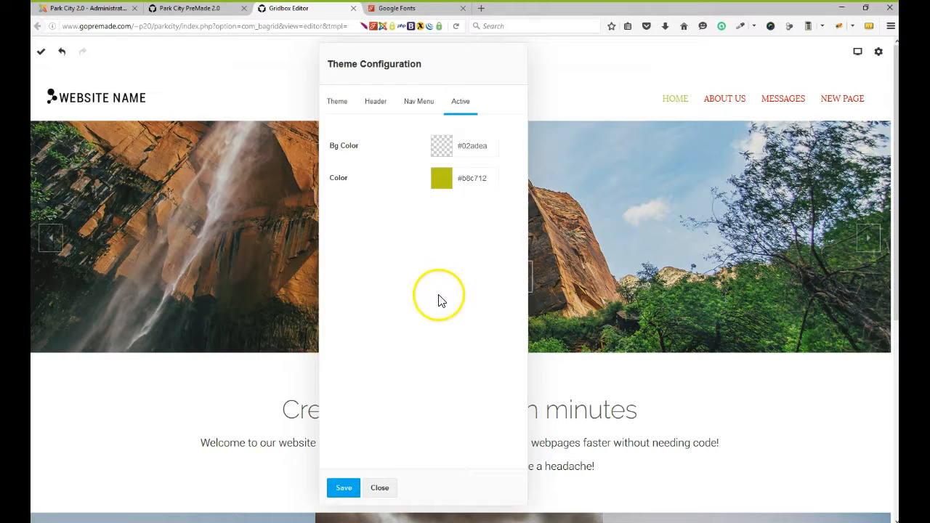
pyautogui.click(378, 489)
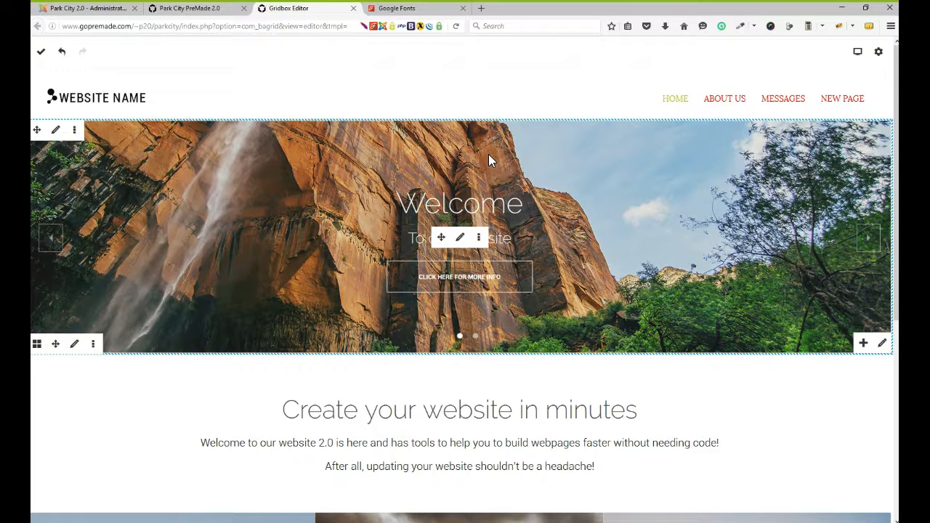
# - Undo all the navigation menu's font, color, size, style, hover and active changes
pyautogui.click(62, 56)
pyautogui.click(63, 57)
pyautogui.click(62, 57)
pyautogui.click(62, 57)
pyautogui.click(62, 57)
pyautogui.click(62, 57)
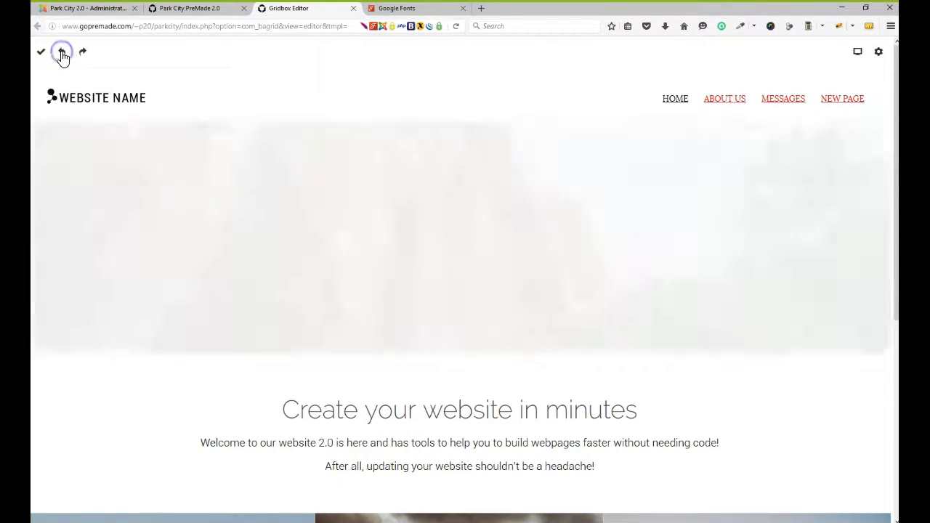
pyautogui.click(63, 57)
pyautogui.click(62, 57)
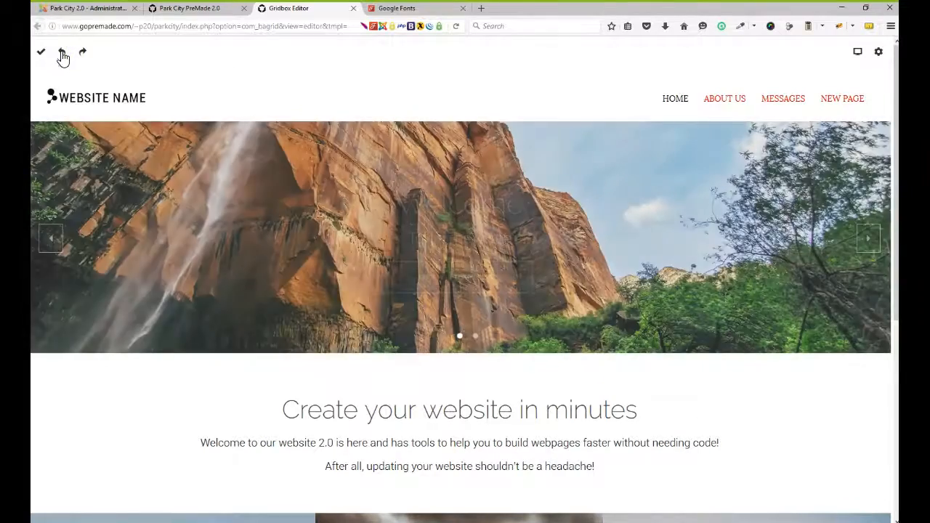
pyautogui.click(62, 56)
pyautogui.click(63, 56)
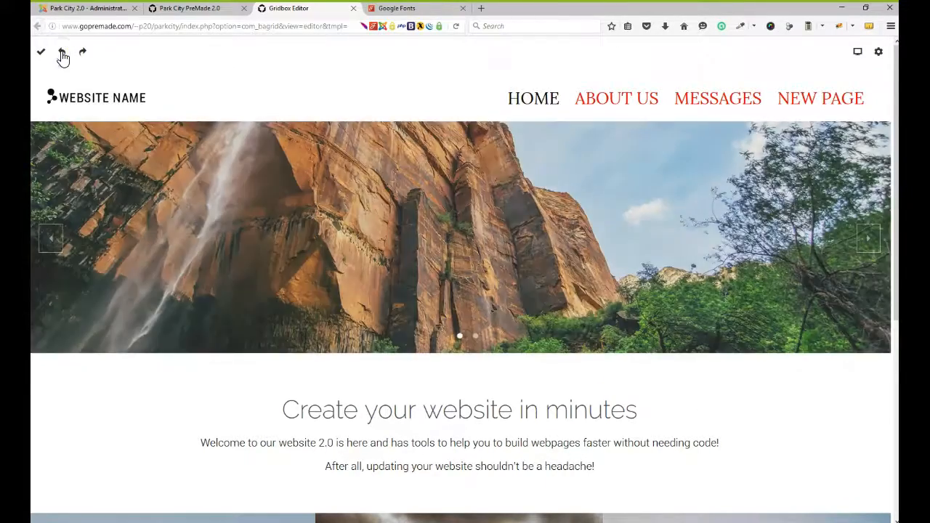
pyautogui.click(62, 56)
pyautogui.click(62, 56)
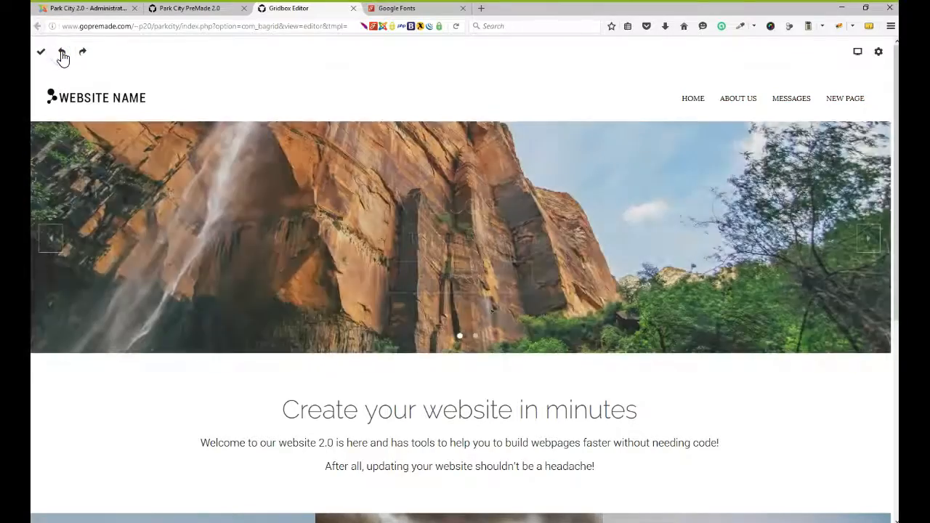
pyautogui.click(62, 56)
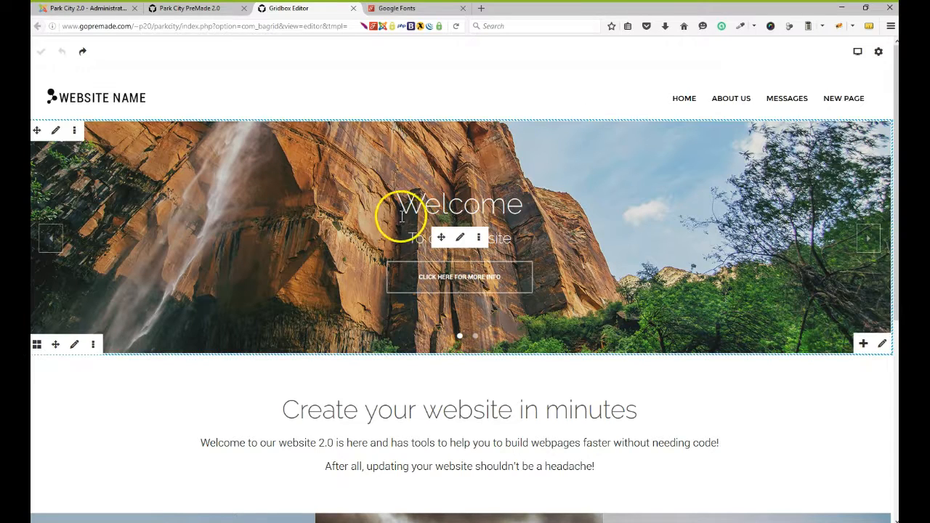
# - Look over the home page's header slideshow and page through its slides
pyautogui.scroll(-2, 263, 207)
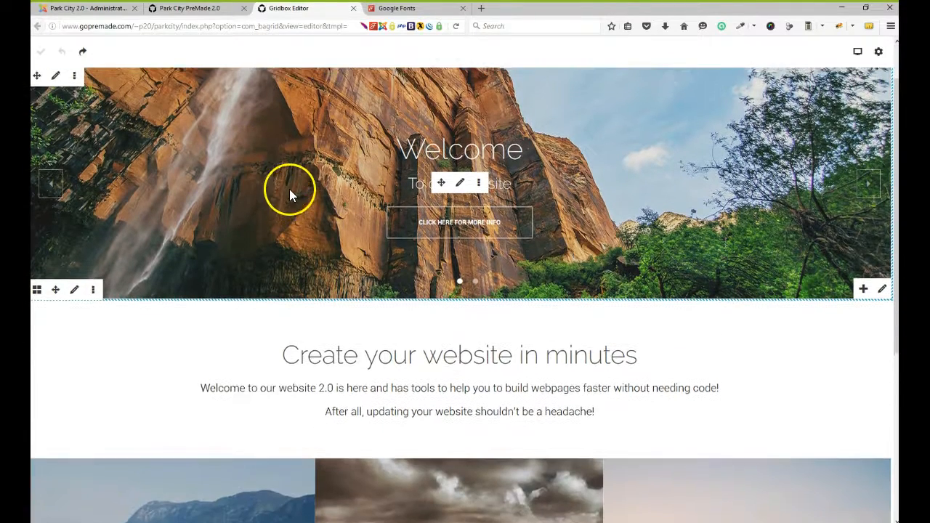
pyautogui.scroll(2, 289, 193)
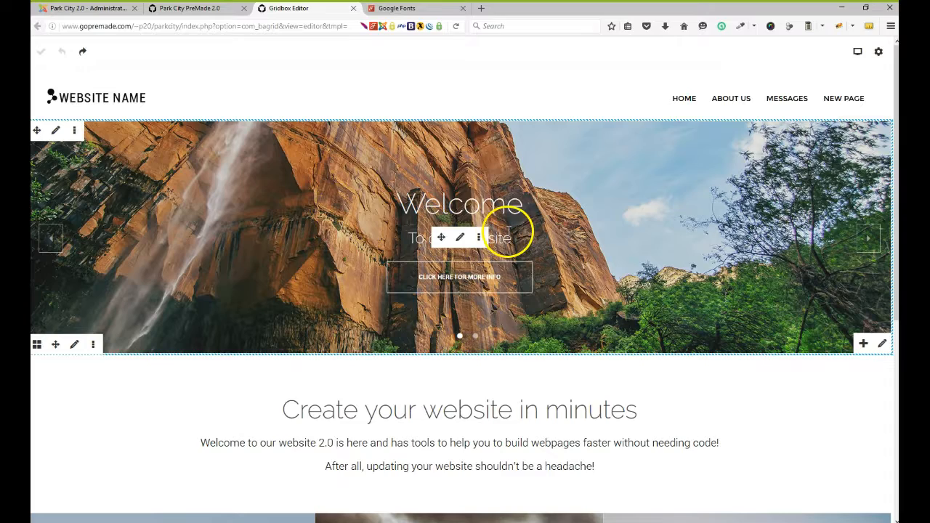
pyautogui.click(57, 242)
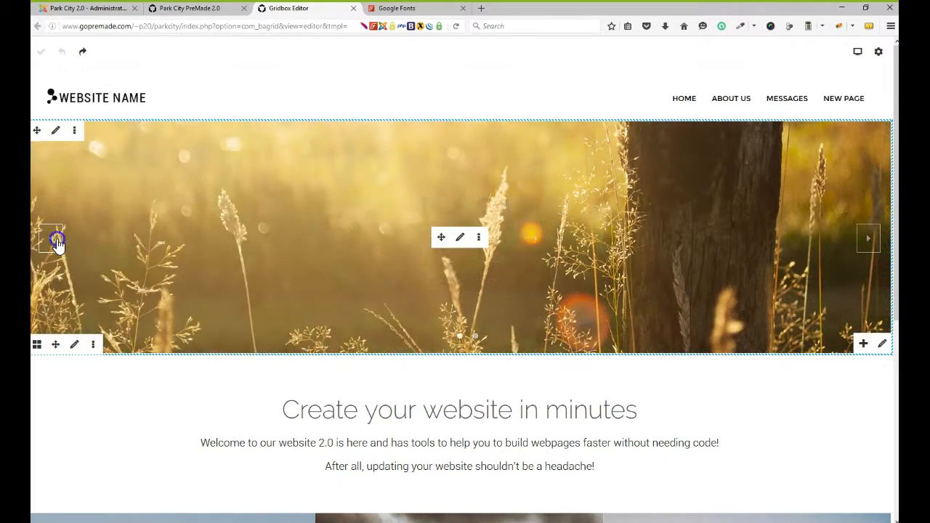
pyautogui.click(57, 242)
pyautogui.click(57, 242)
pyautogui.click(56, 242)
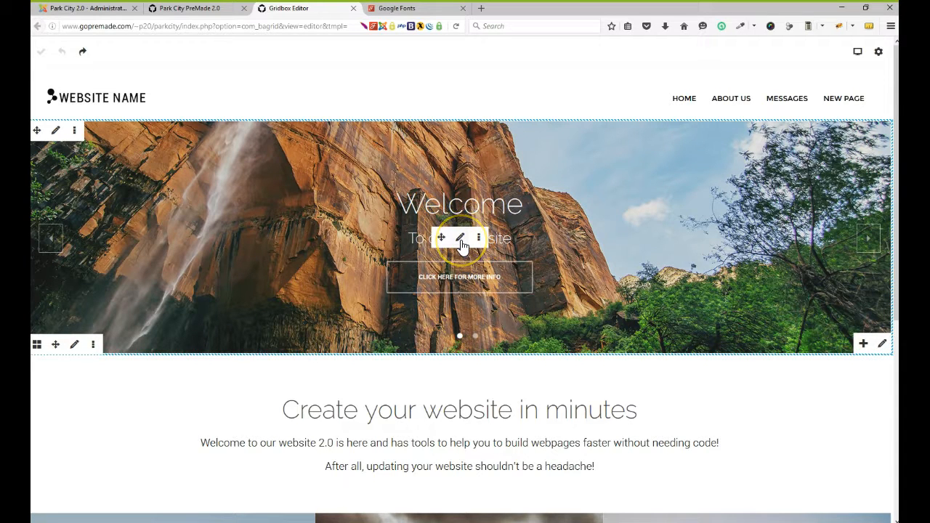
# - Compare the options of the slideshow, its row, its section and its column
pyautogui.click(461, 239)
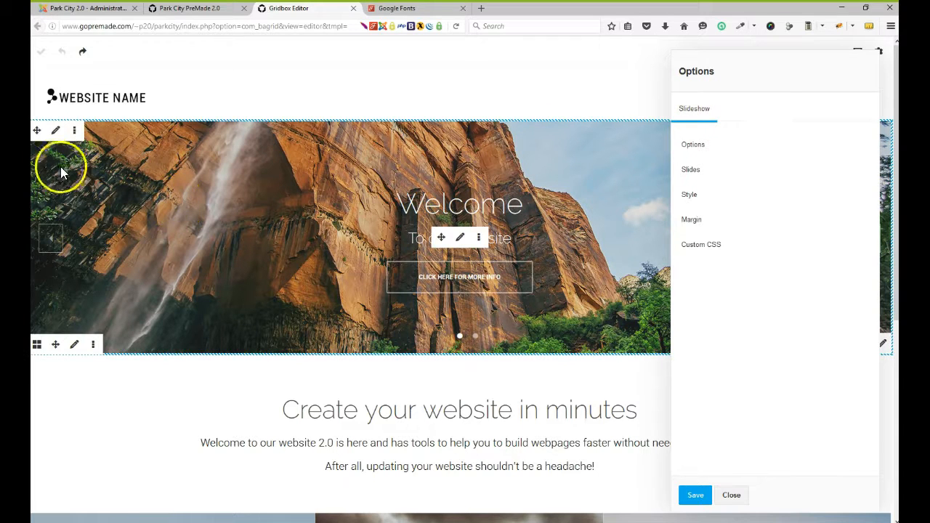
pyautogui.click(56, 131)
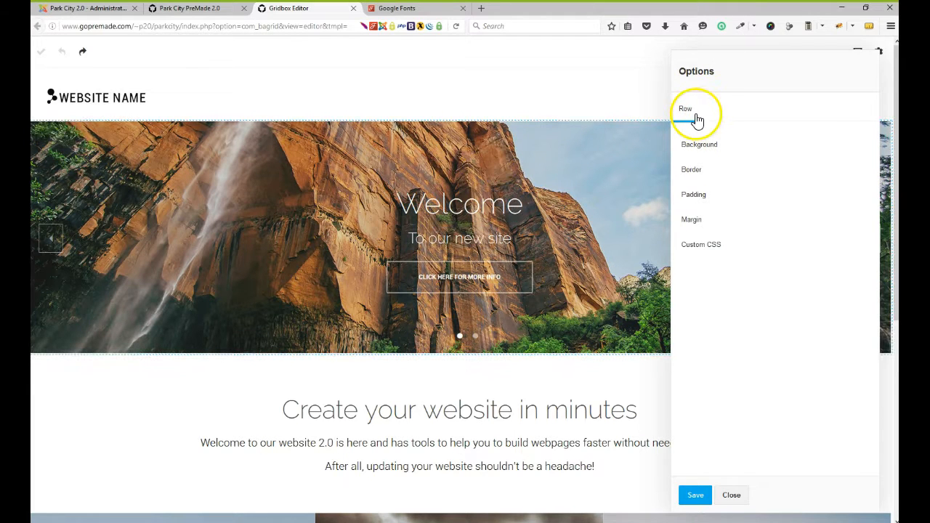
pyautogui.click(74, 347)
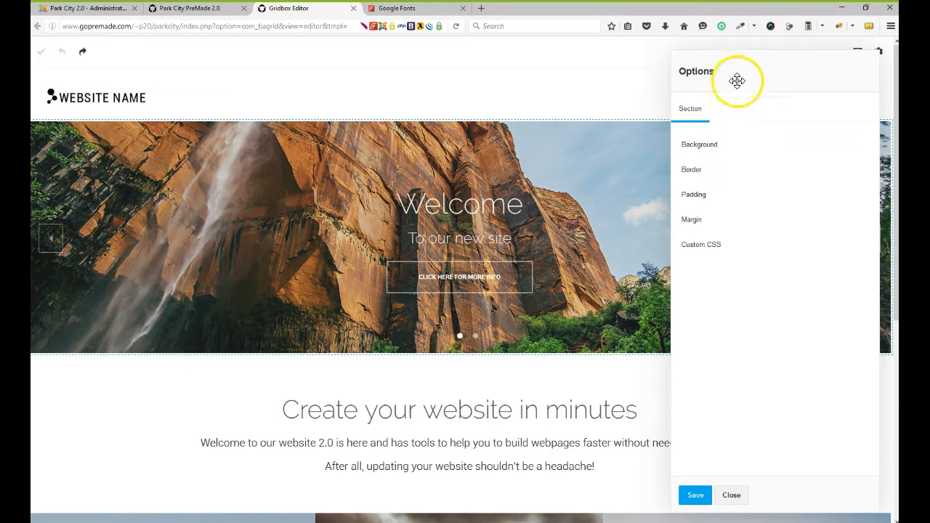
pyautogui.moveTo(733, 74); pyautogui.dragTo(524, 65)
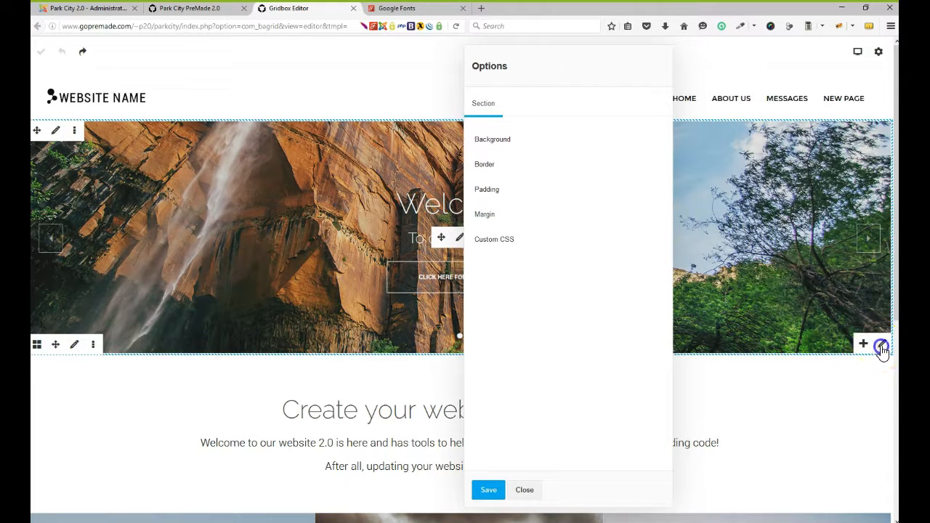
pyautogui.click(882, 347)
pyautogui.moveTo(536, 67); pyautogui.dragTo(749, 65)
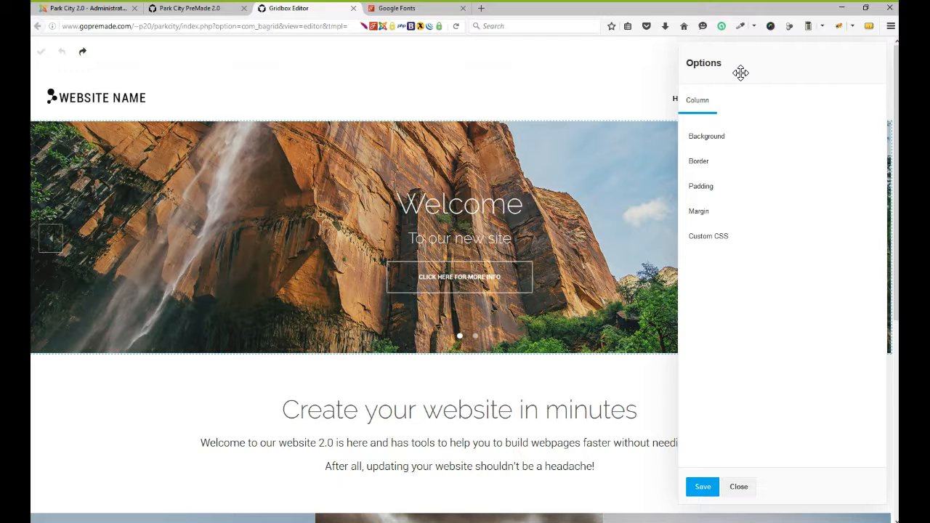
# - Delete the contact-paralax.jpg slide from the header slideshow and confirm the deletion
pyautogui.click(460, 239)
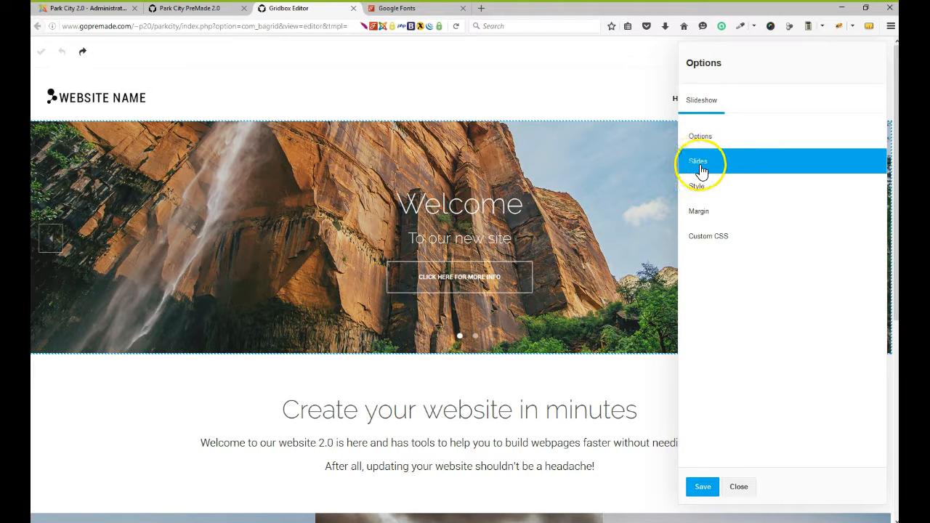
pyautogui.click(702, 169)
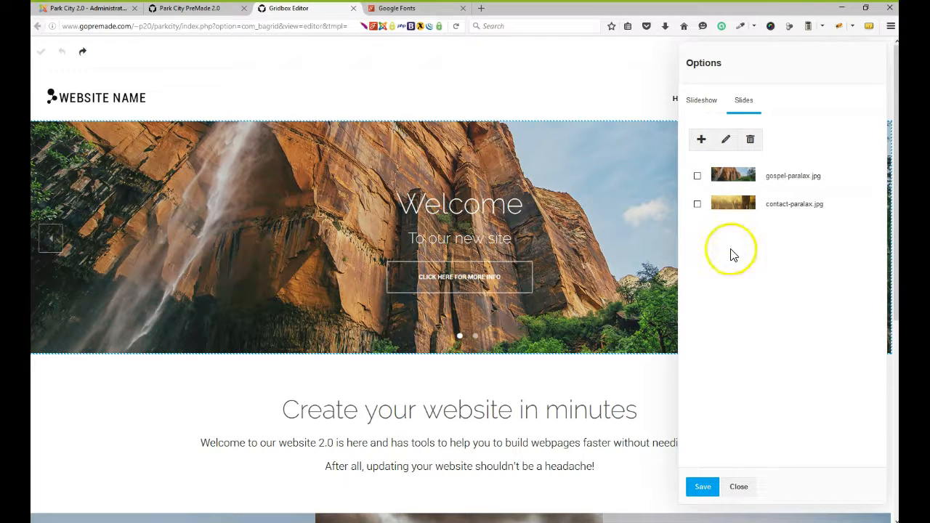
pyautogui.click(697, 205)
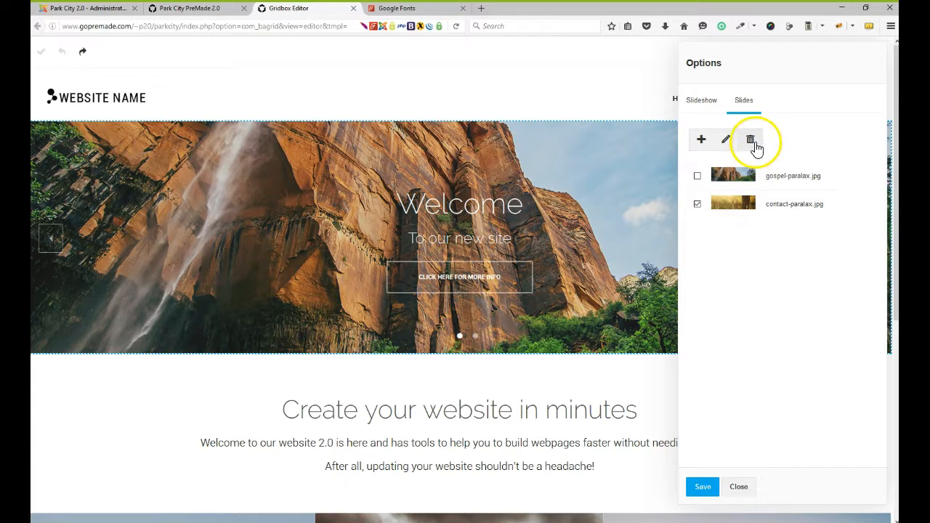
pyautogui.click(752, 142)
pyautogui.click(542, 183)
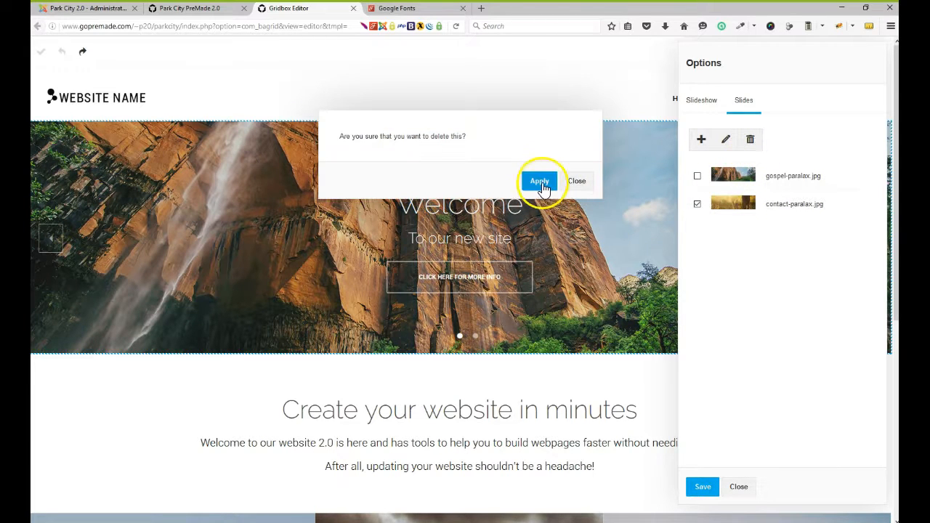
pyautogui.click(541, 185)
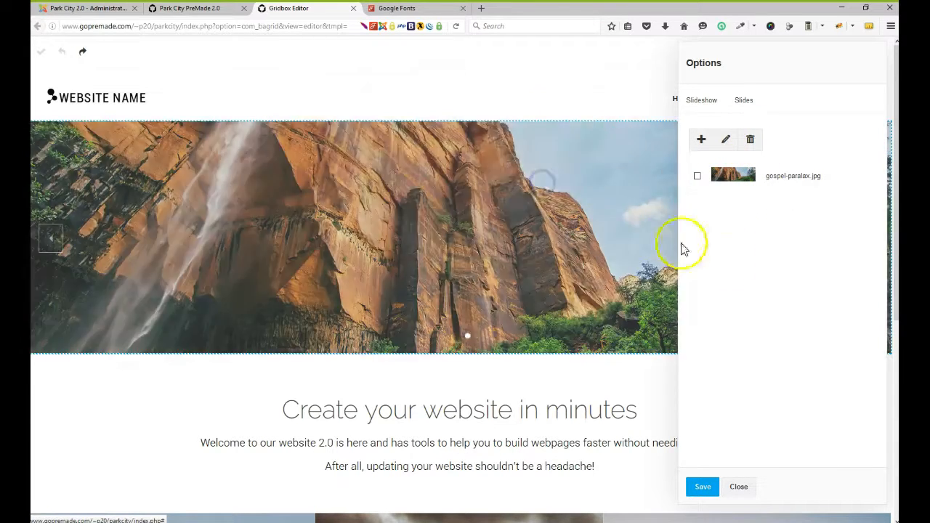
pyautogui.click(728, 263)
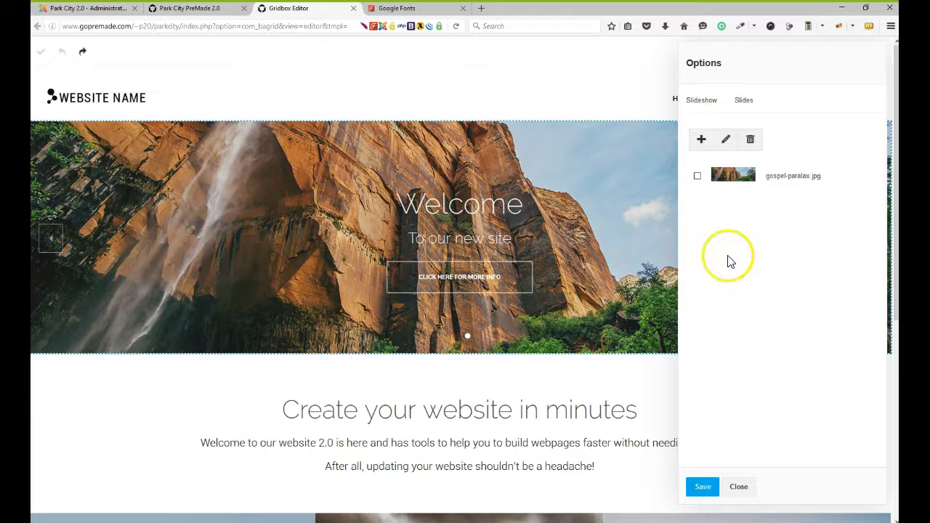
# - Start adding a slide and view the YouTube video option, leaving it without entering a video ID
pyautogui.click(701, 142)
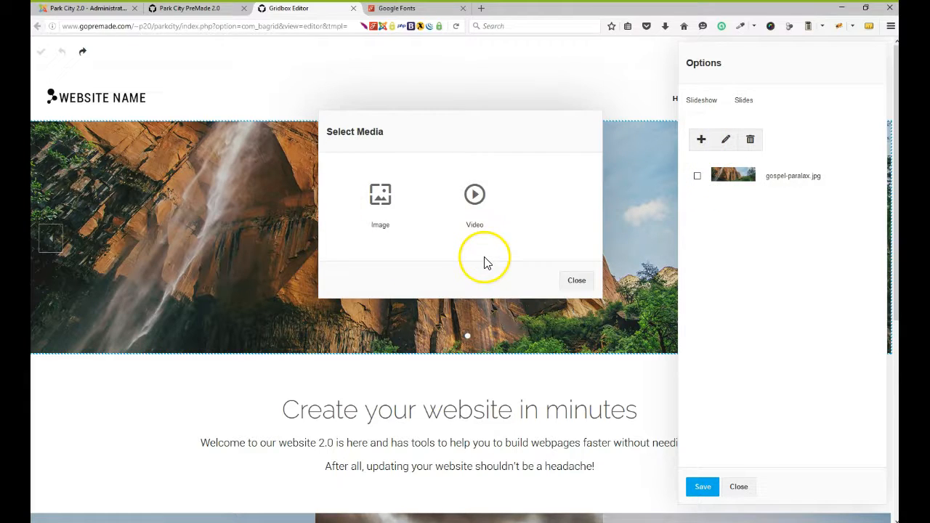
pyautogui.click(474, 207)
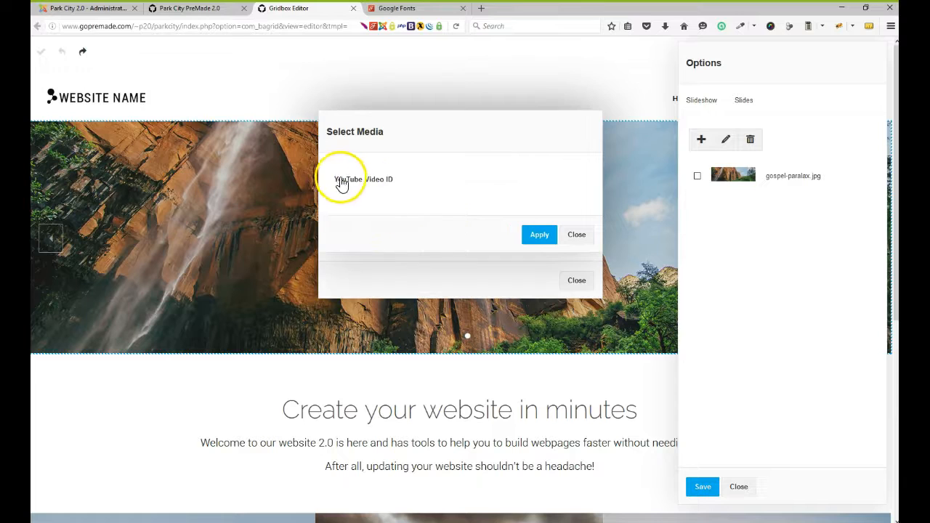
pyautogui.click(408, 185)
pyautogui.click(577, 234)
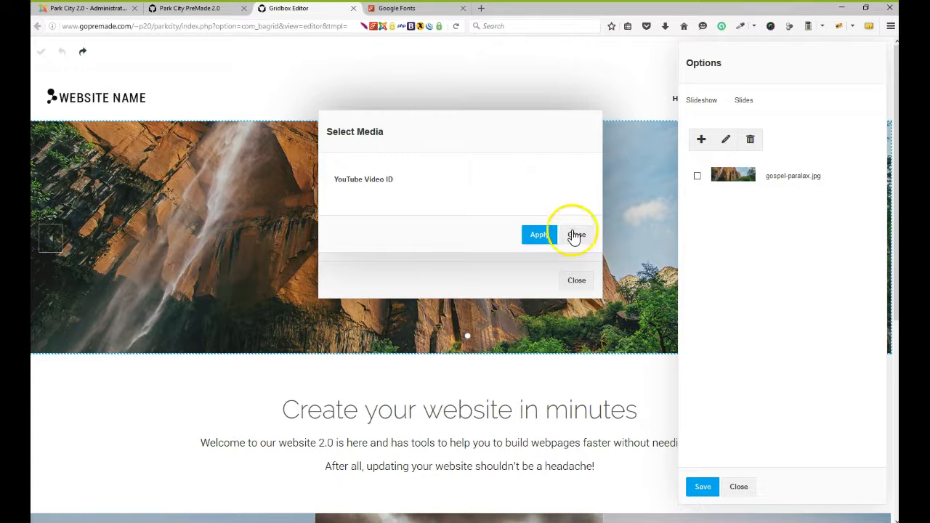
pyautogui.click(429, 254)
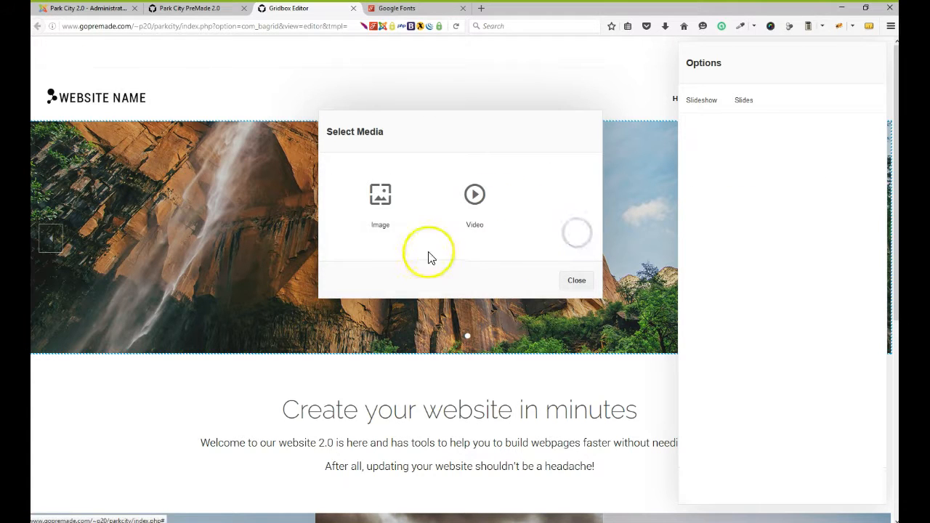
# - Add contact-paralax.jpg from the media library as a slideshow slide, close the options and page through the slides
pyautogui.click(378, 204)
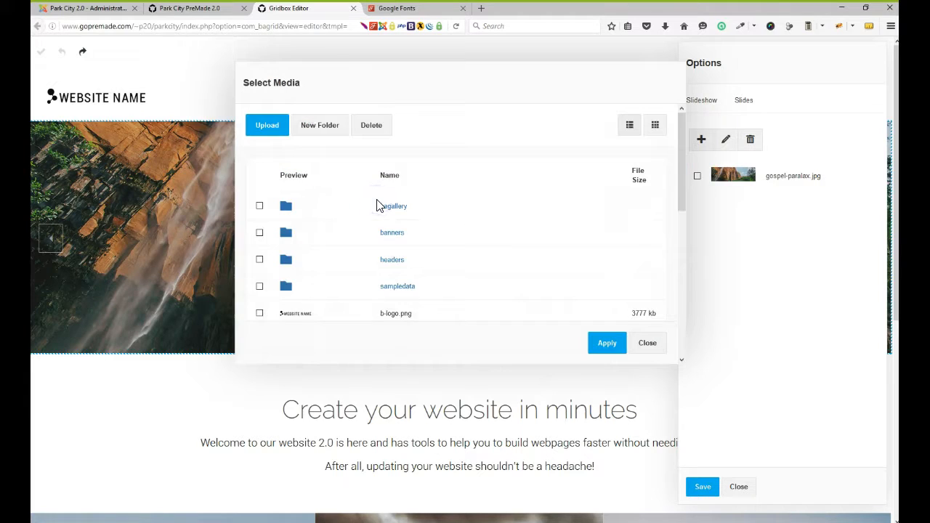
pyautogui.click(269, 134)
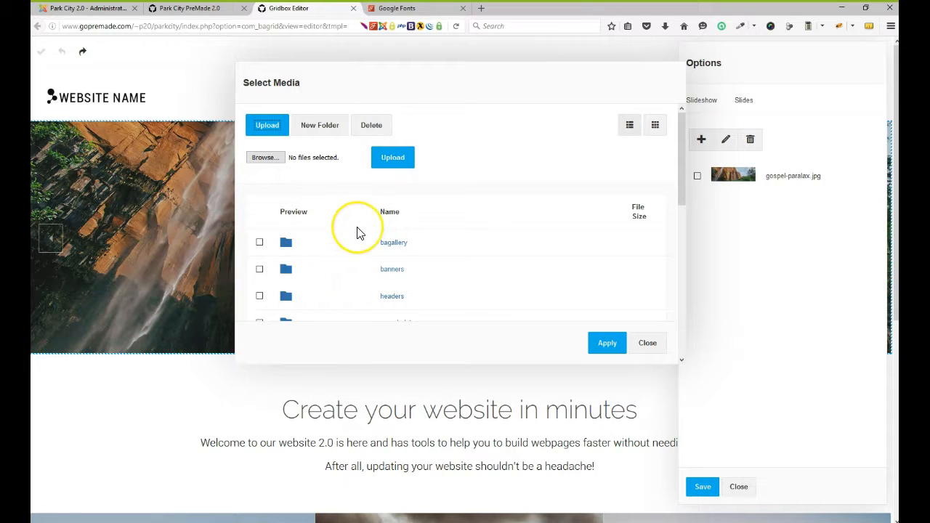
pyautogui.scroll(-1, 357, 231)
pyautogui.scroll(-5, 357, 231)
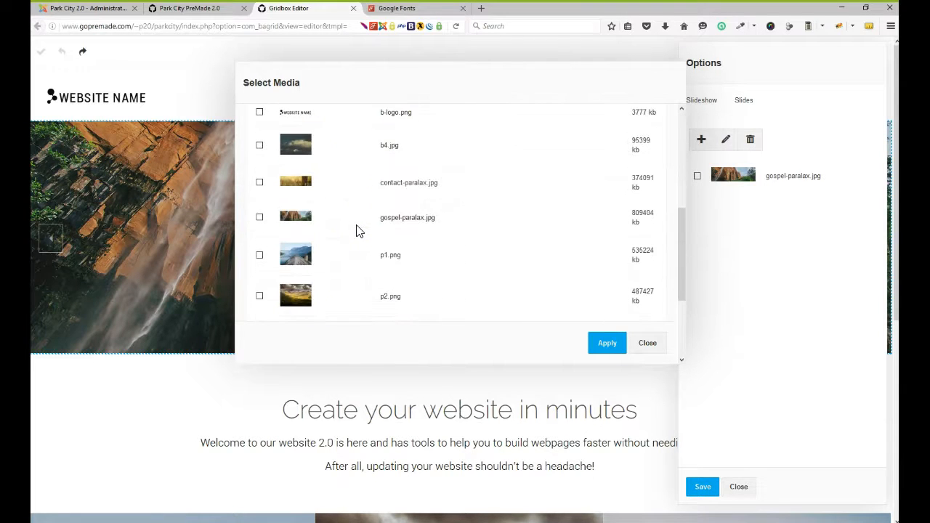
pyautogui.click(408, 181)
pyautogui.click(607, 343)
pyautogui.click(494, 314)
pyautogui.click(739, 486)
pyautogui.click(51, 242)
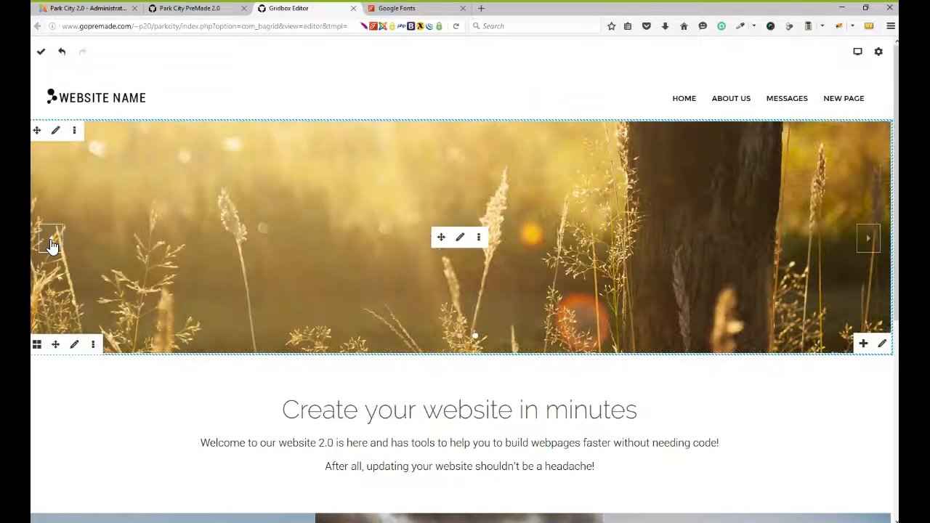
pyautogui.click(51, 242)
pyautogui.click(51, 242)
# - Give the contact-paralax.jpg slide the title "Get this product today" and the description "this is going fast"
pyautogui.click(460, 240)
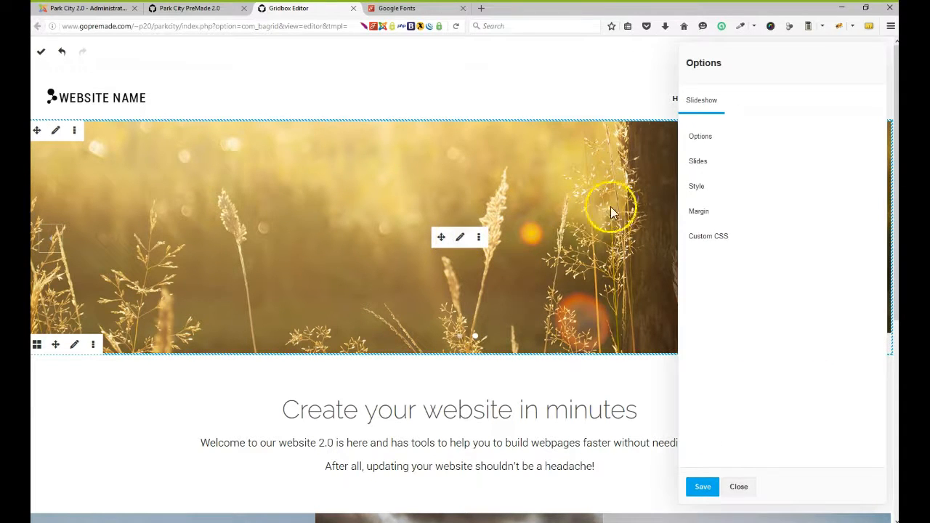
pyautogui.click(701, 166)
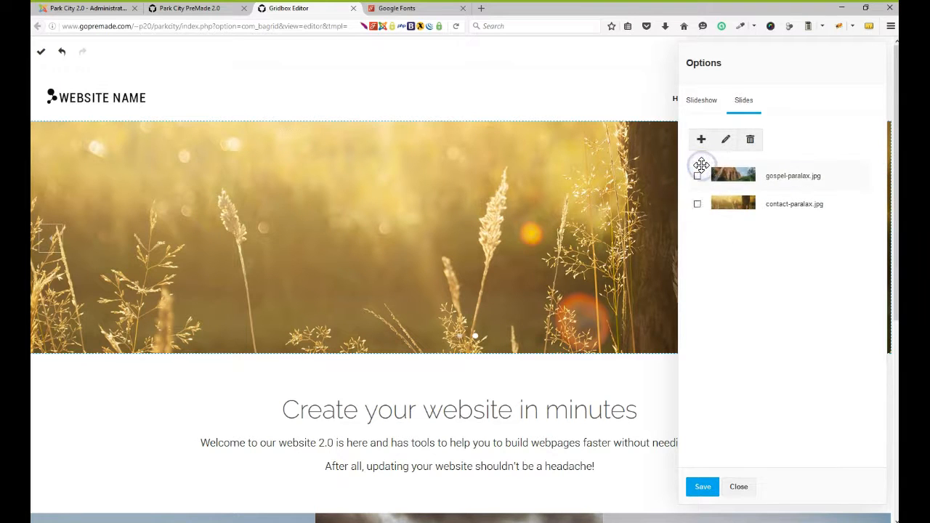
pyautogui.click(698, 205)
pyautogui.click(697, 206)
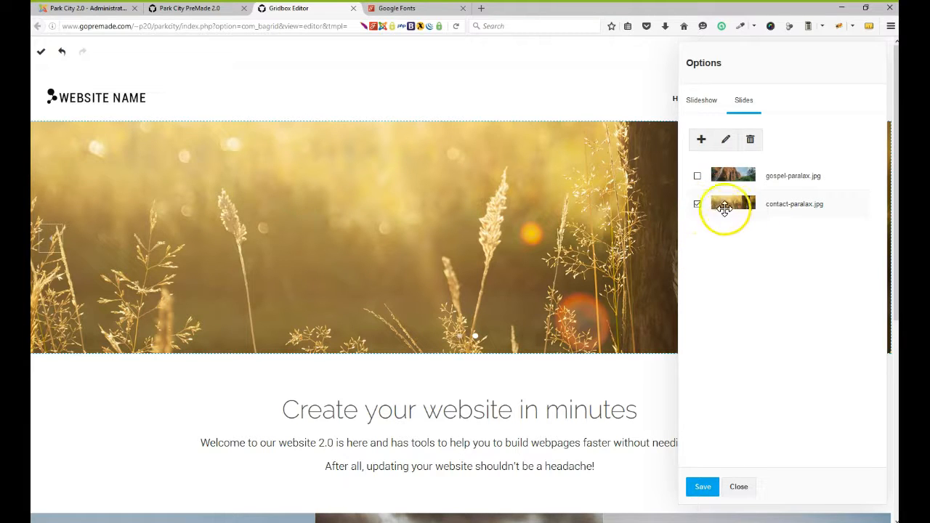
pyautogui.click(726, 138)
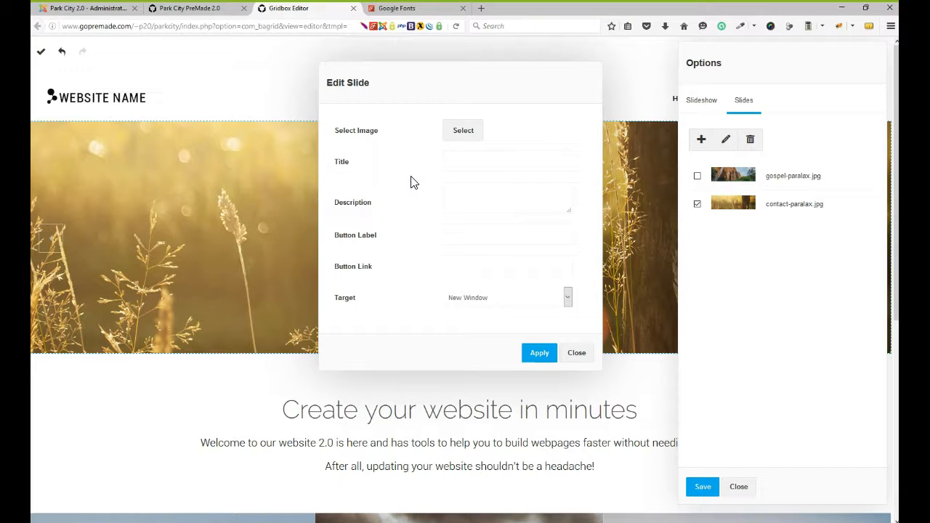
pyautogui.click(457, 162)
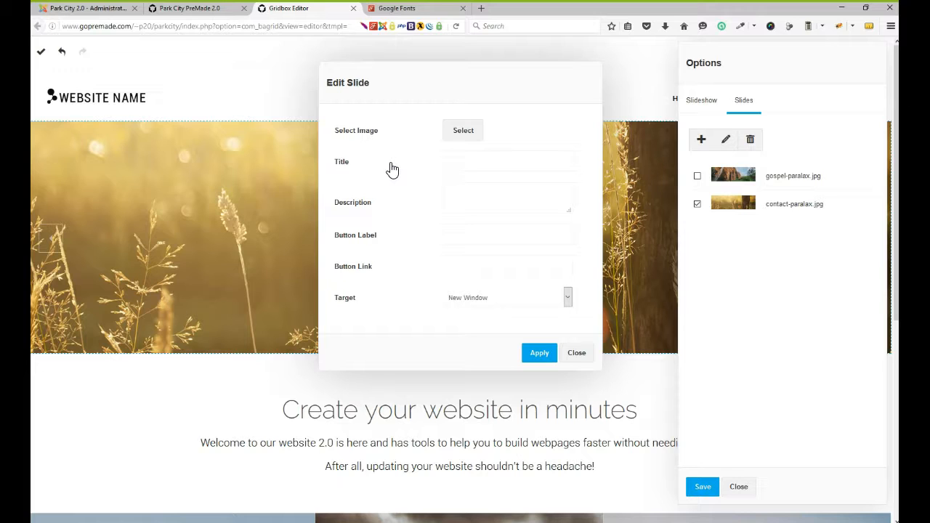
pyautogui.write('Get this produ')
pyautogui.write('ct today')
pyautogui.write('this is going fast')
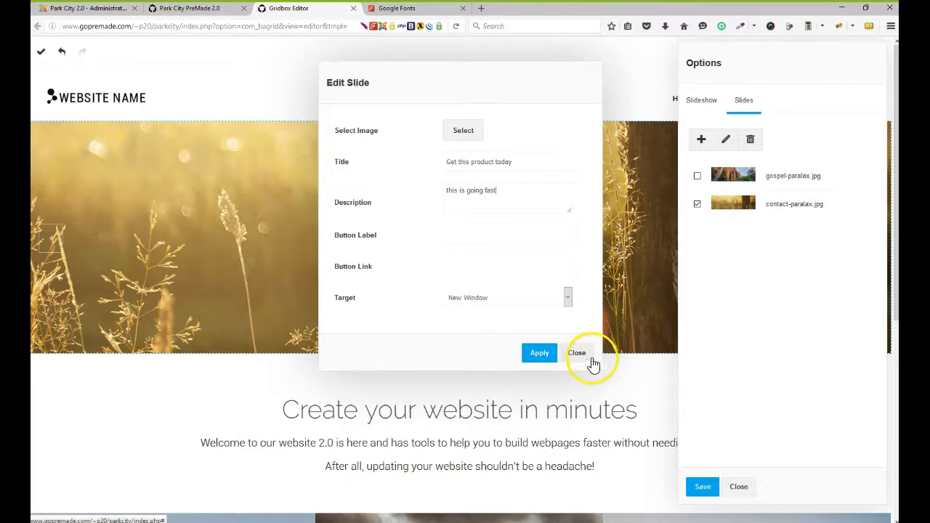
pyautogui.click(531, 353)
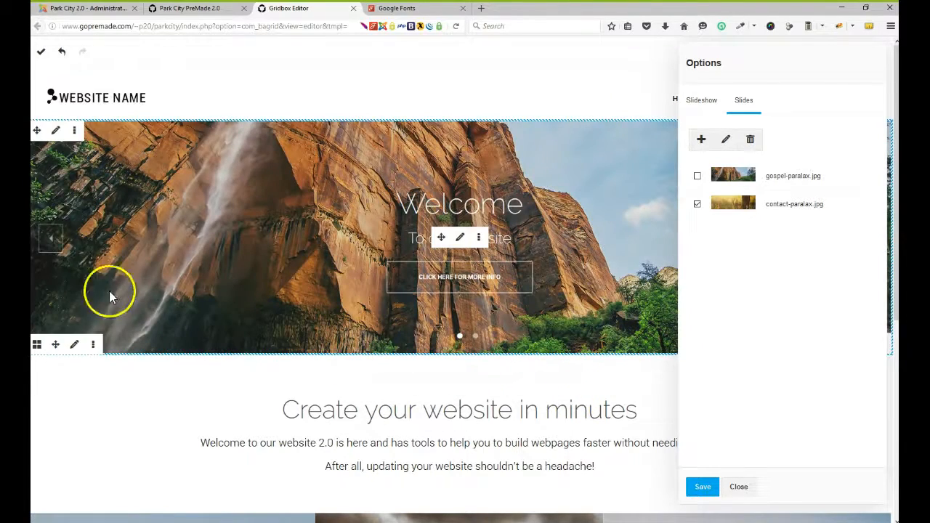
# - Bring up the contact-paralax.jpg slide on the page and highlight its title and description text
pyautogui.click(51, 247)
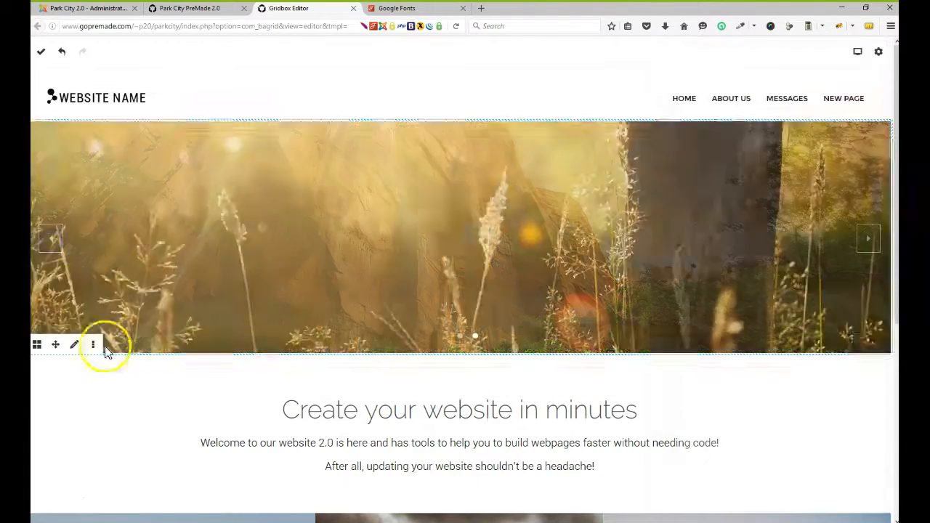
pyautogui.click(188, 397)
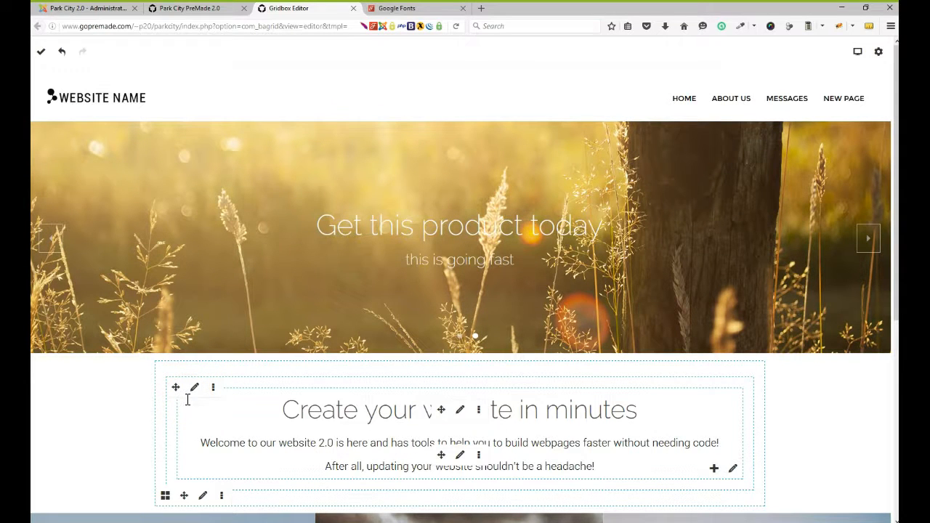
pyautogui.moveTo(318, 222)
pyautogui.mouseDown()
pyautogui.moveTo(598, 218)
pyautogui.moveTo(325, 221)
pyautogui.mouseUp()
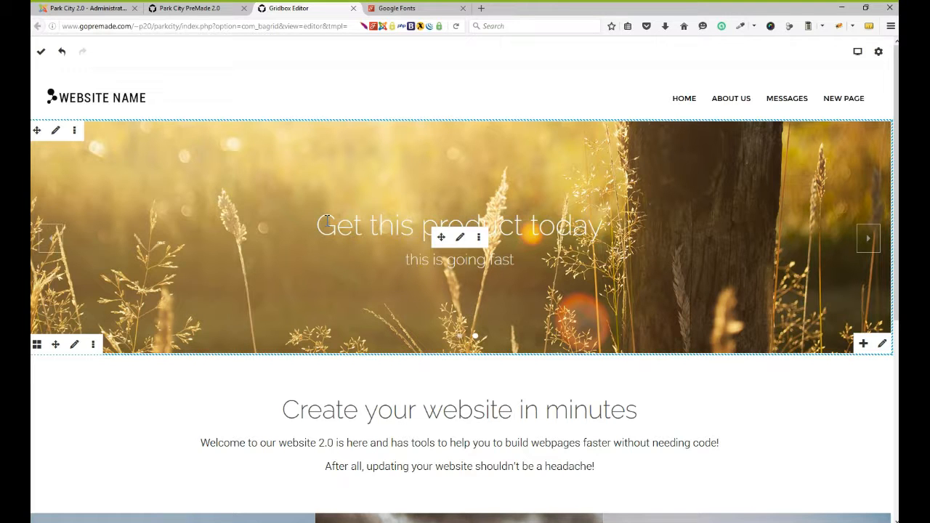
pyautogui.moveTo(315, 226); pyautogui.dragTo(600, 227)
pyautogui.moveTo(517, 258); pyautogui.dragTo(398, 264)
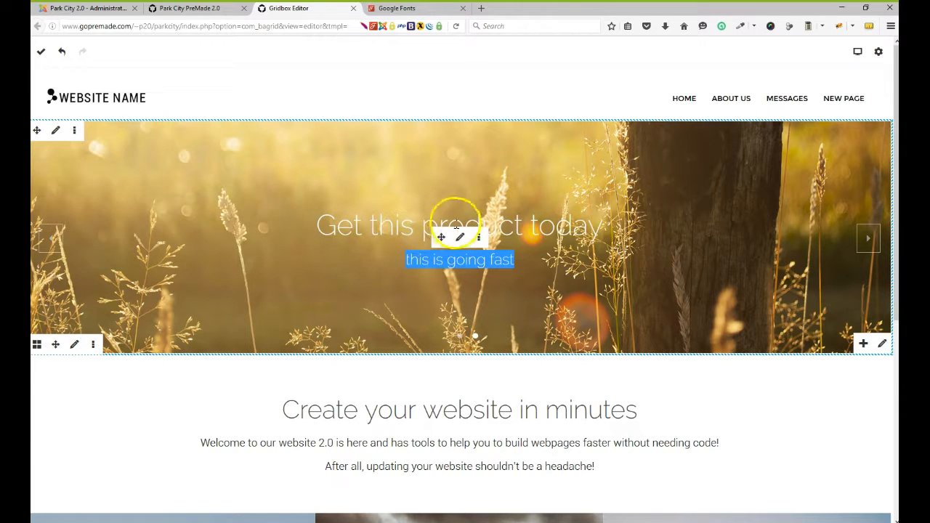
pyautogui.click(460, 240)
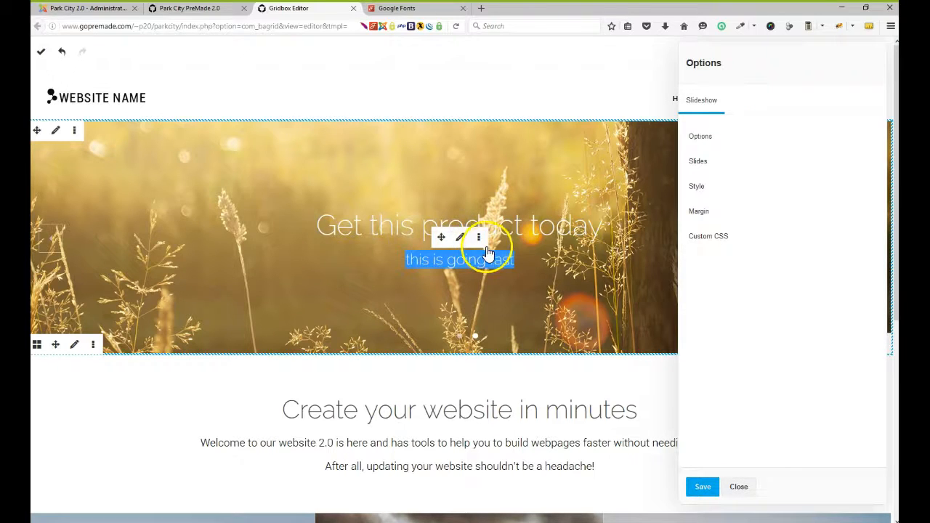
pyautogui.click(715, 167)
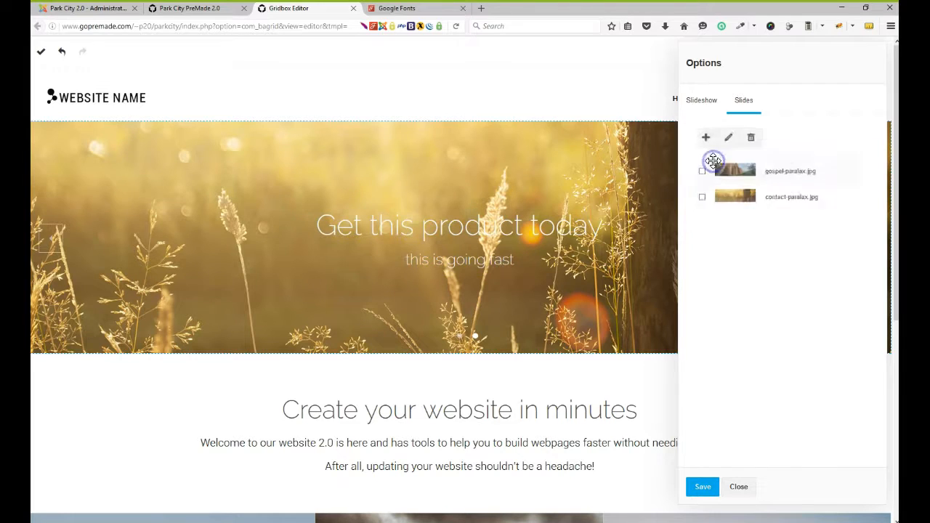
pyautogui.click(697, 207)
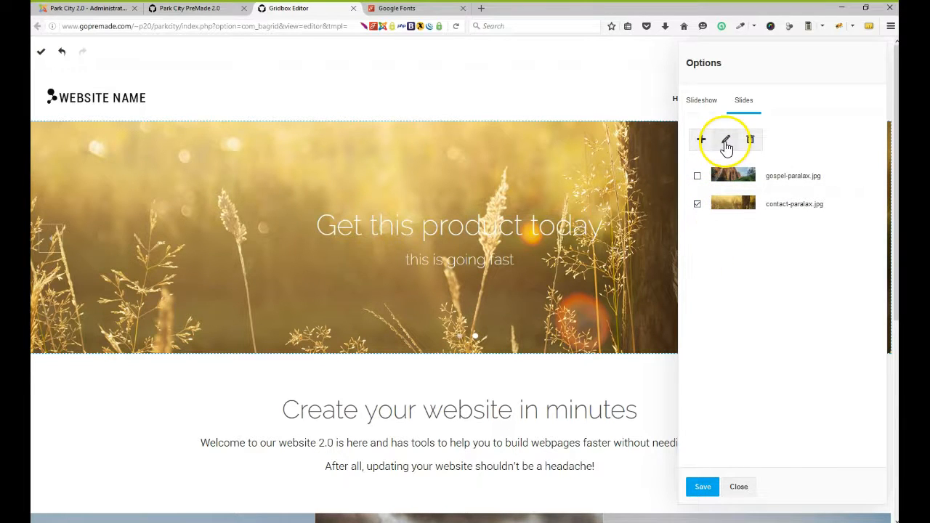
pyautogui.click(726, 142)
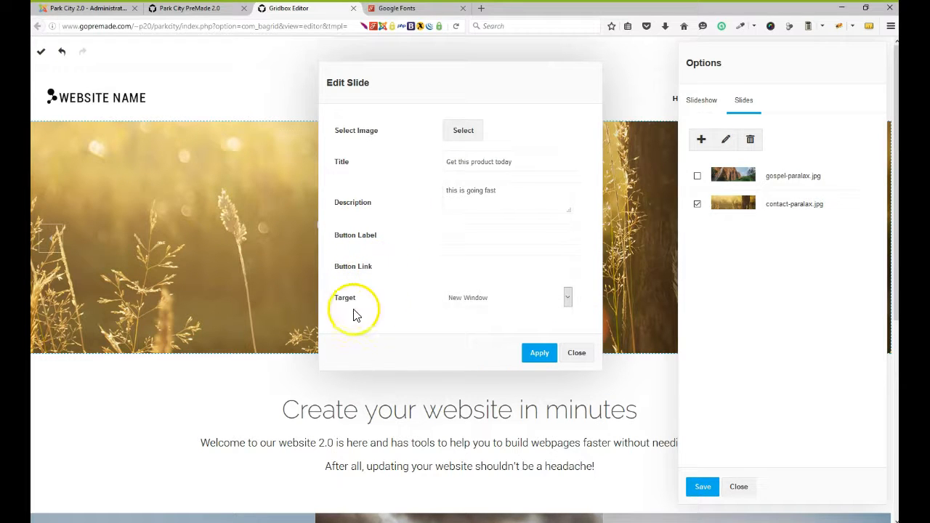
pyautogui.click(456, 236)
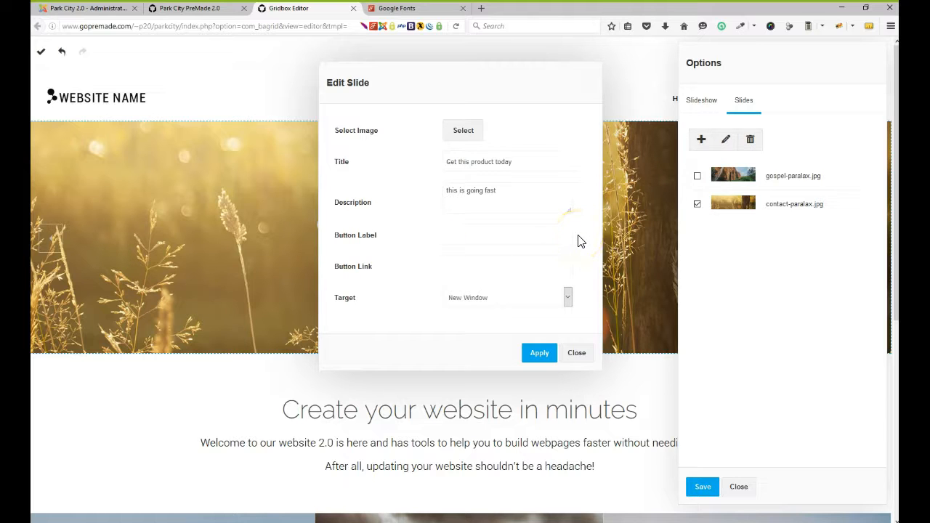
pyautogui.write('Click Me')
pyautogui.click(473, 268)
pyautogui.write('httP')
pyautogui.press('BackSpace')
pyautogui.write('p://www.greedbegone.com')
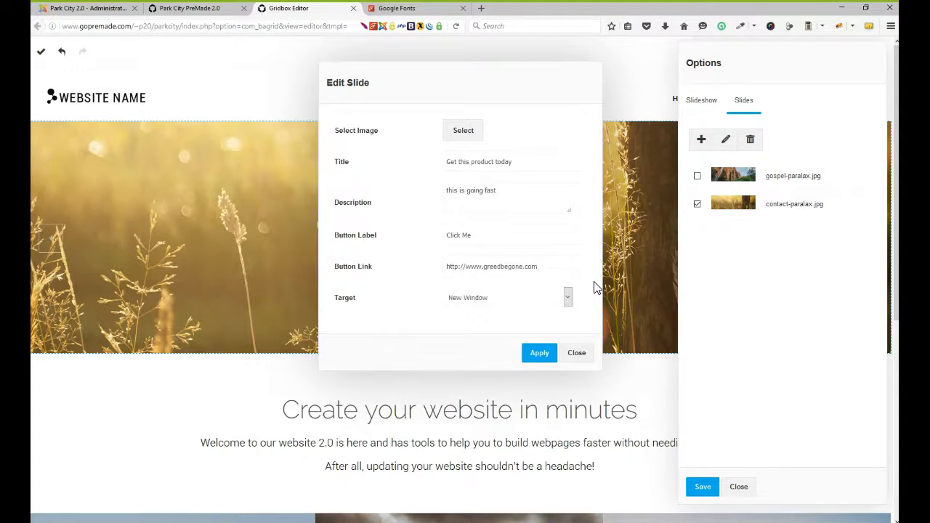
# - Review the slide button's target choices, keep New Window as the target and apply the slide edits
pyautogui.click(436, 301)
pyautogui.click(465, 301)
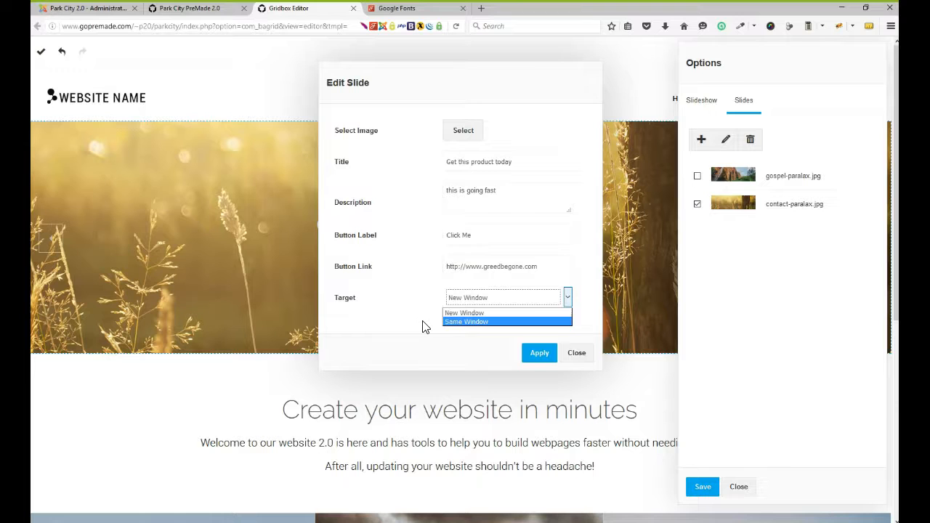
pyautogui.click(457, 316)
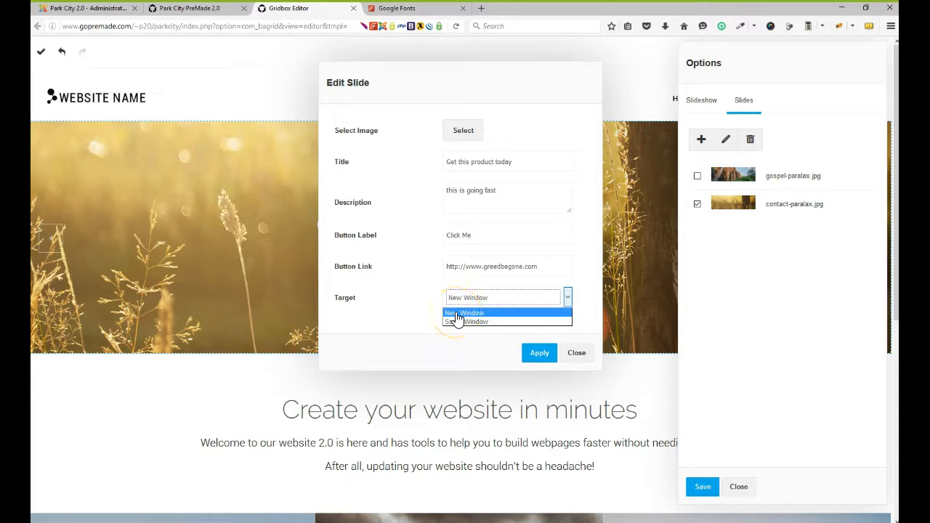
pyautogui.click(456, 315)
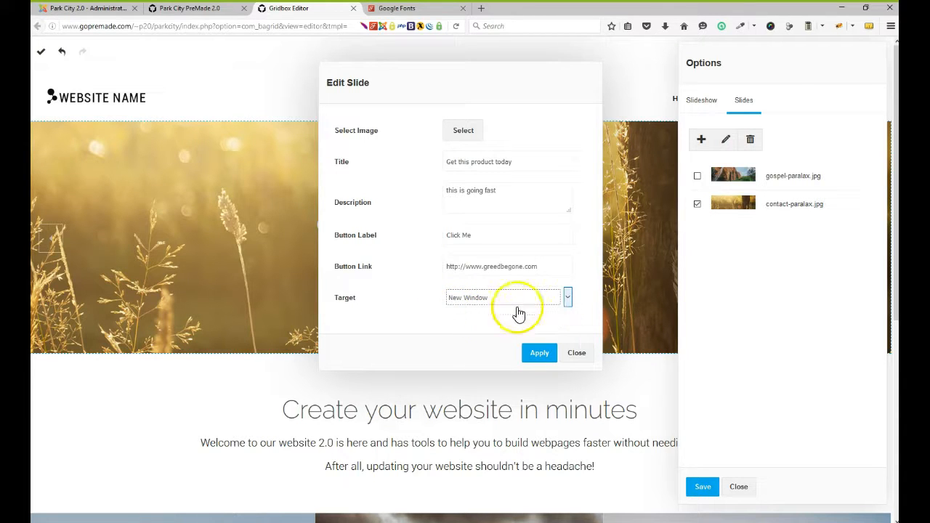
pyautogui.click(508, 296)
pyautogui.click(453, 313)
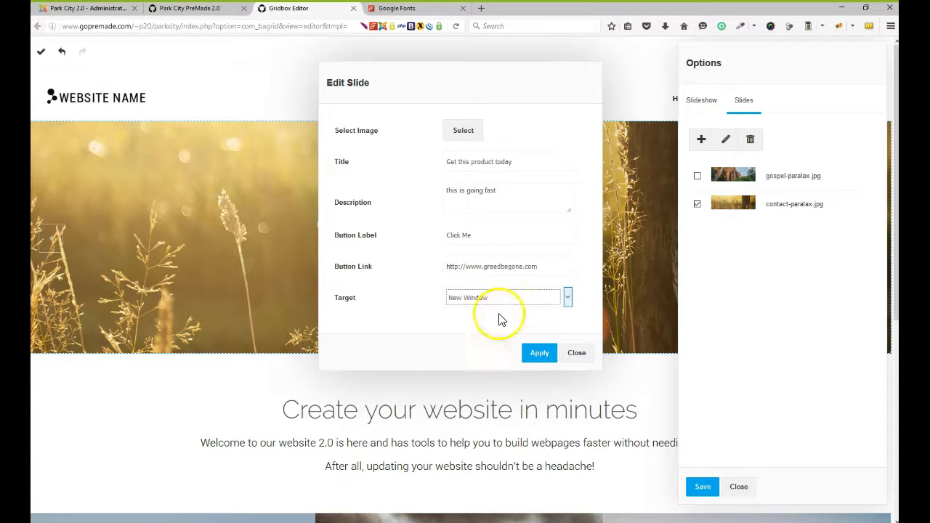
pyautogui.click(540, 355)
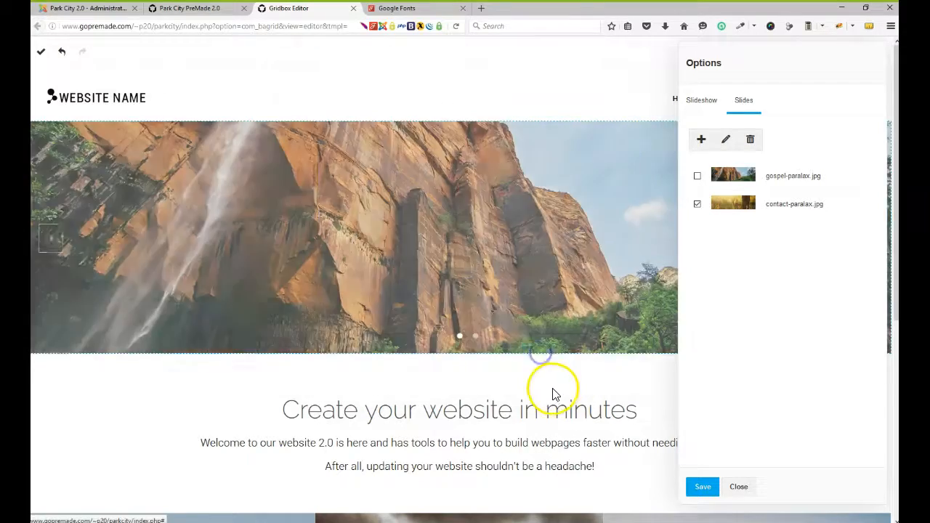
# - Bring up the contact-paralax.jpg slide on the page, save the page and dismiss the notice
pyautogui.click(53, 245)
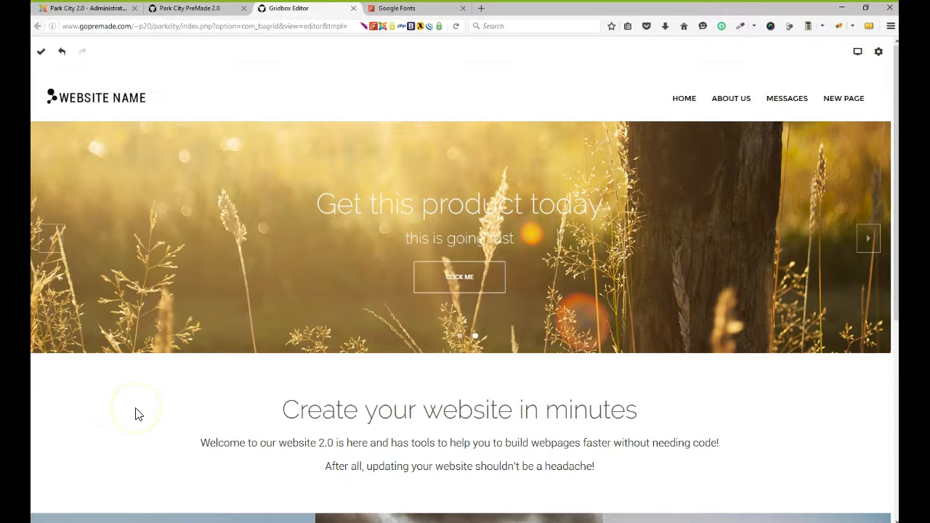
pyautogui.click(40, 52)
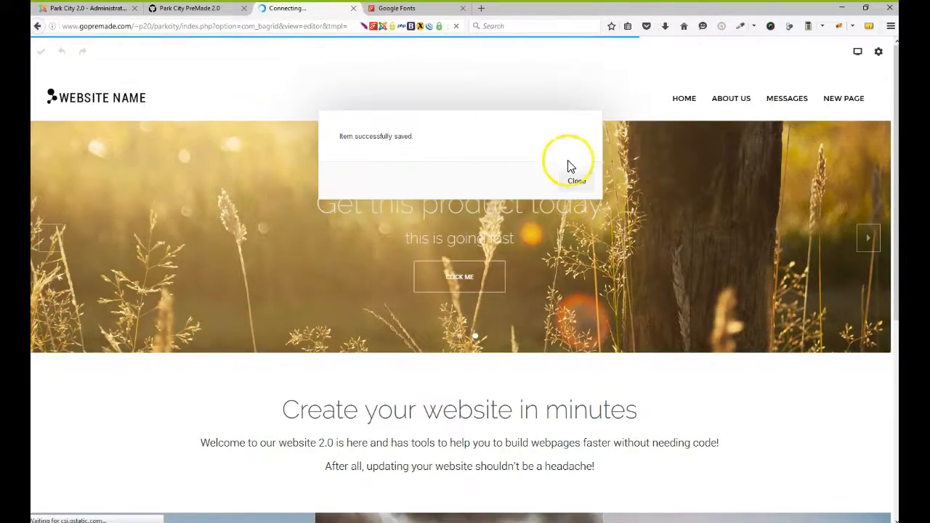
pyautogui.click(581, 182)
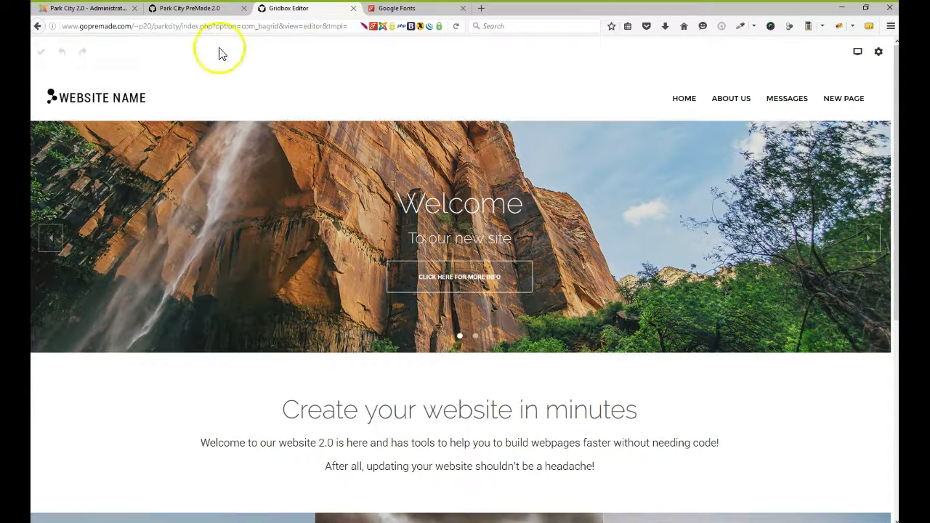
# - Test the slide's Click Me button on the live Park City page and close the site it opens
pyautogui.click(218, 9)
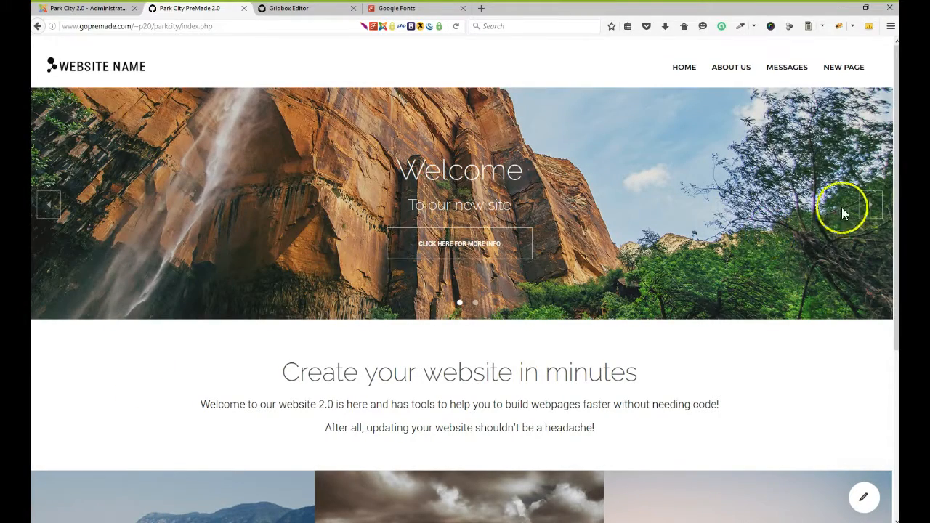
pyautogui.click(870, 207)
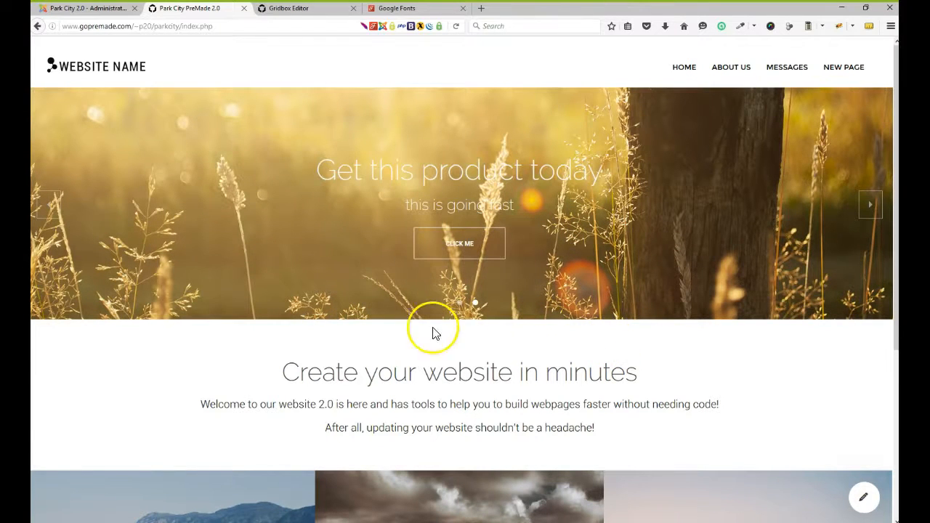
pyautogui.click(459, 242)
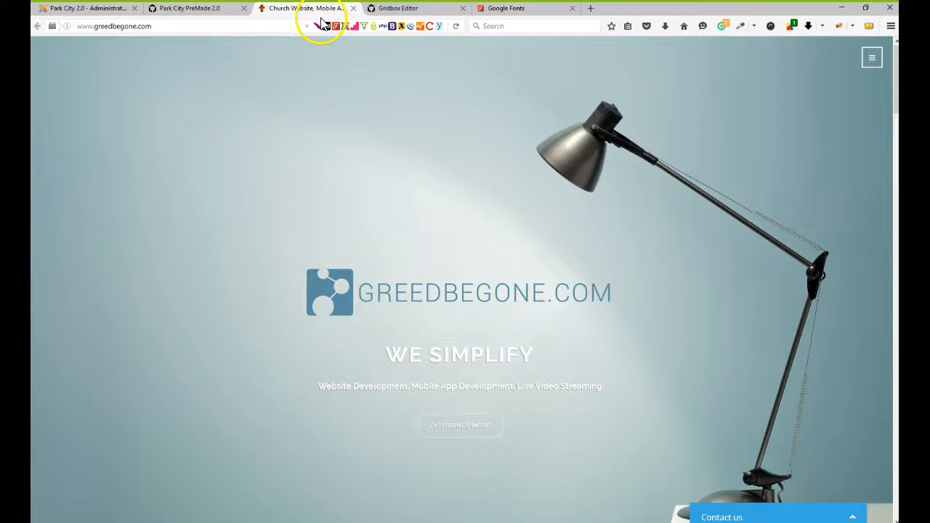
pyautogui.click(353, 8)
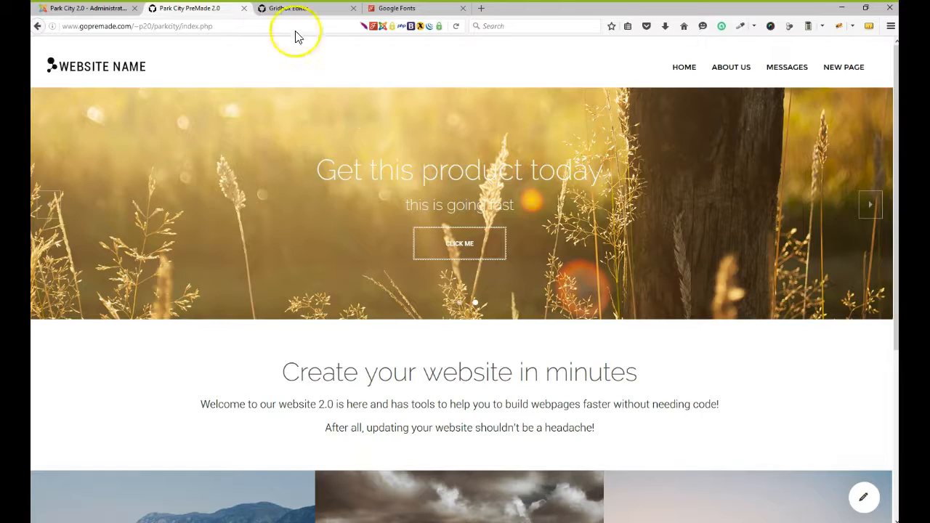
# - Return to the Gridbox editor, bring up the "Get this product today" slide and open the slideshow's general options
pyautogui.click(288, 8)
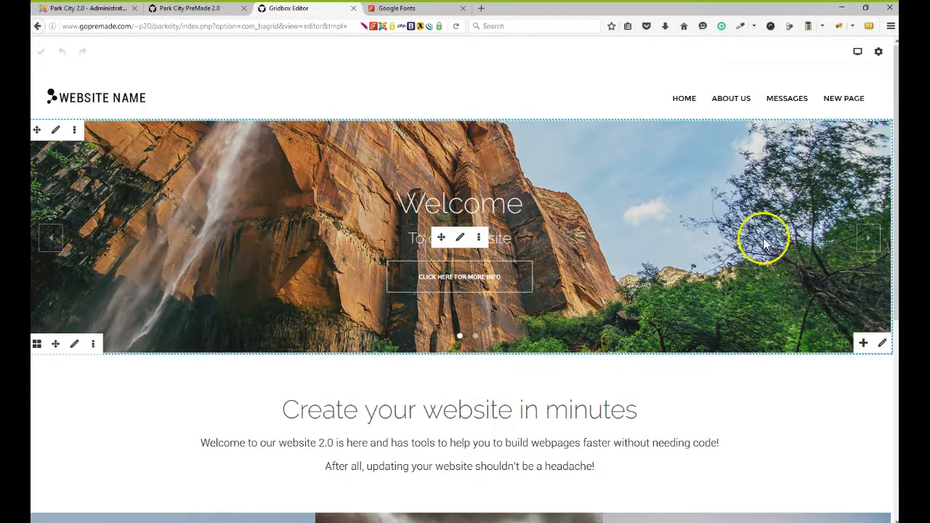
pyautogui.click(866, 237)
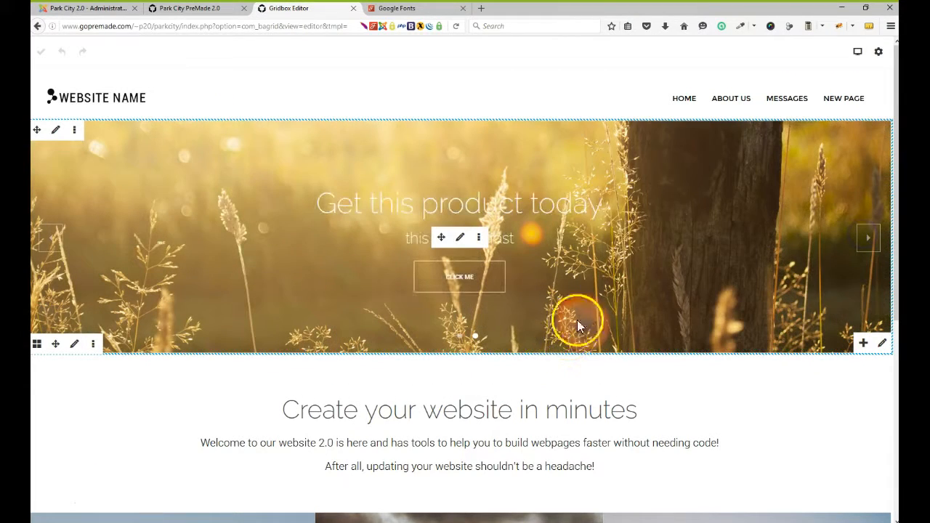
pyautogui.click(461, 239)
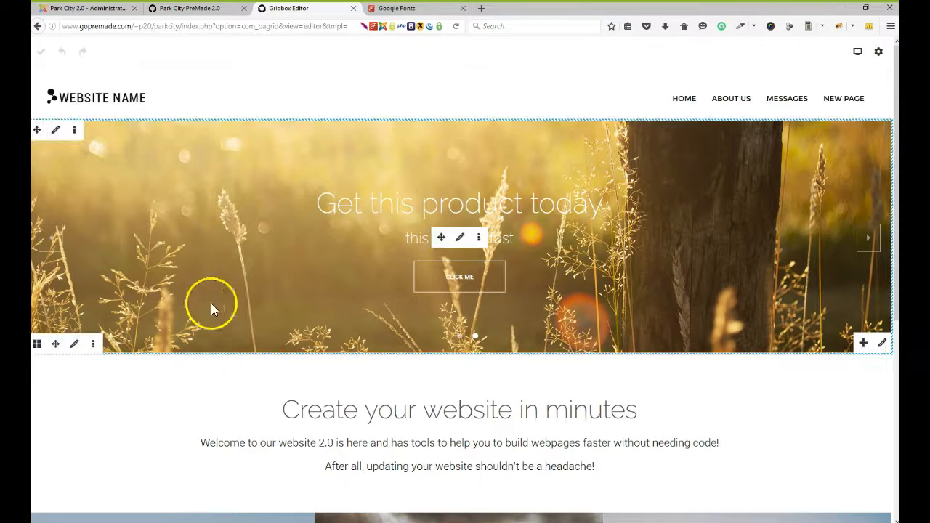
pyautogui.click(461, 239)
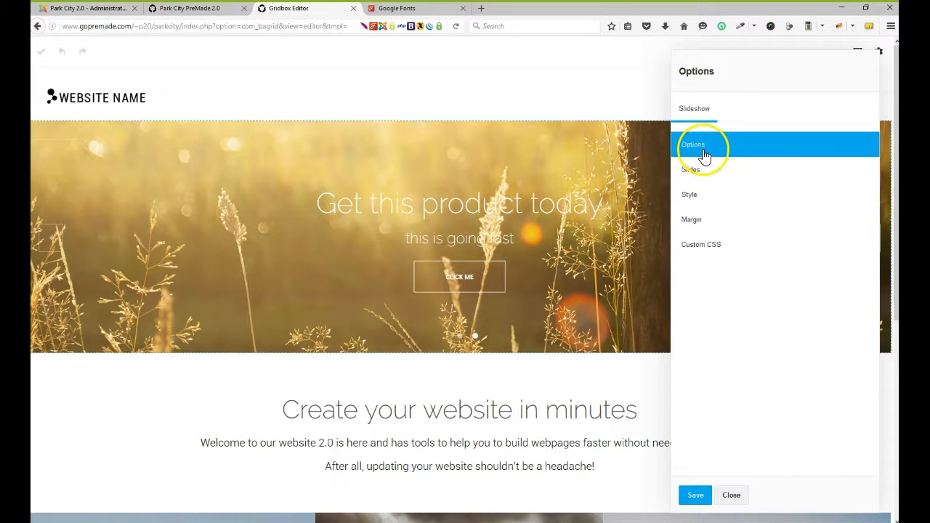
pyautogui.click(702, 145)
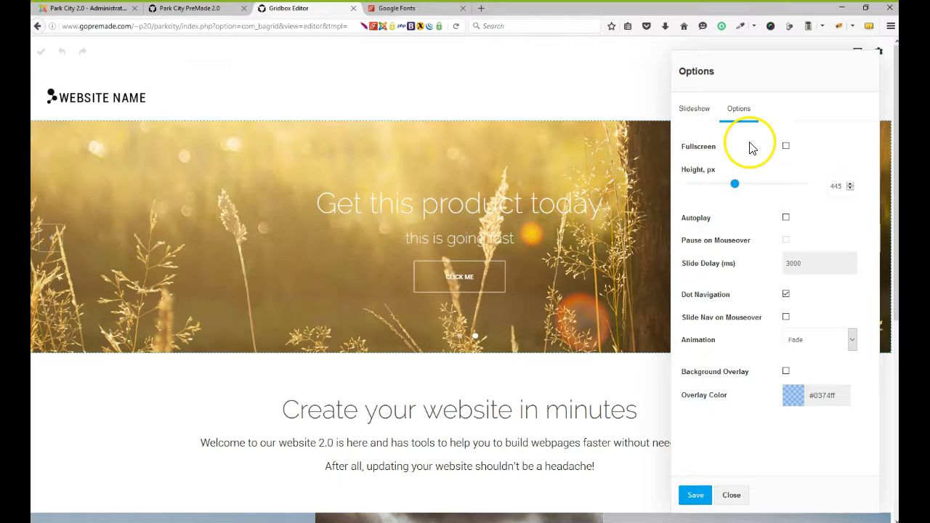
# - Try fullscreen mode on the slideshow, look over the page and switch fullscreen back off
pyautogui.click(786, 147)
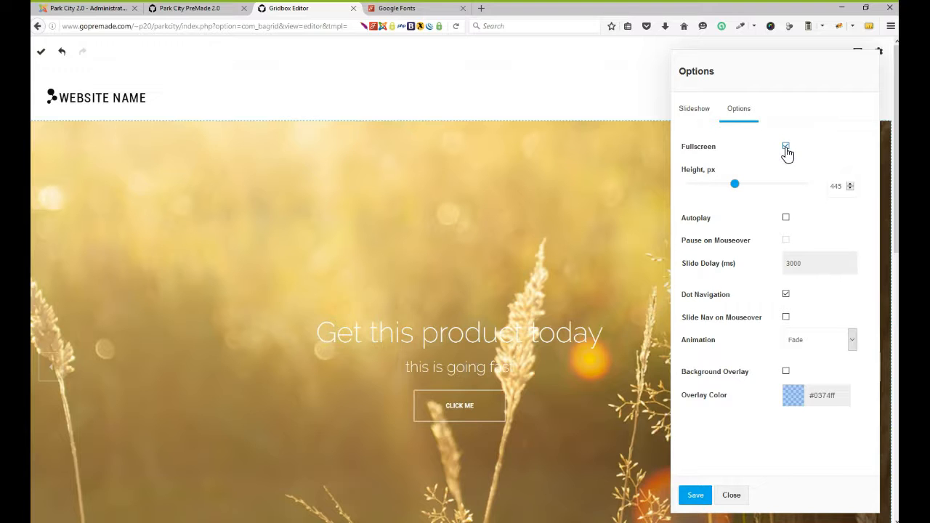
pyautogui.scroll(-5, 513, 222)
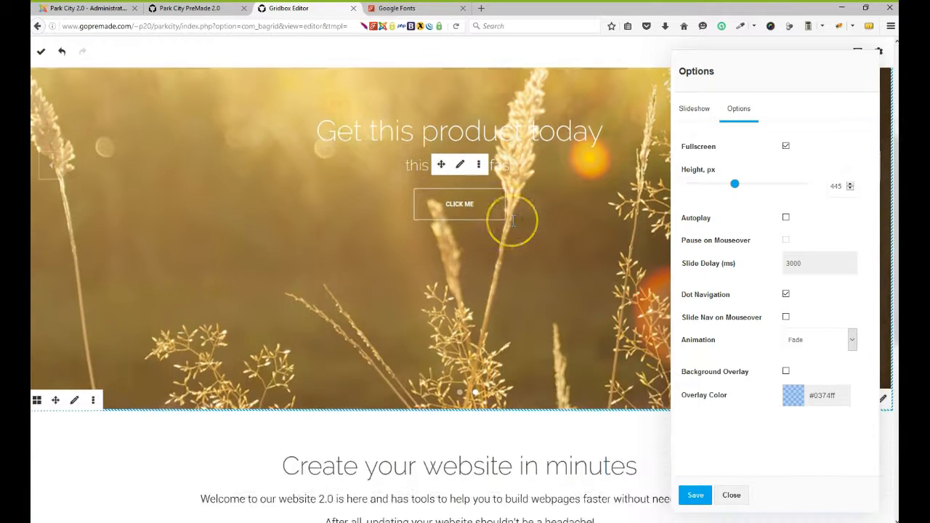
pyautogui.scroll(7, 512, 223)
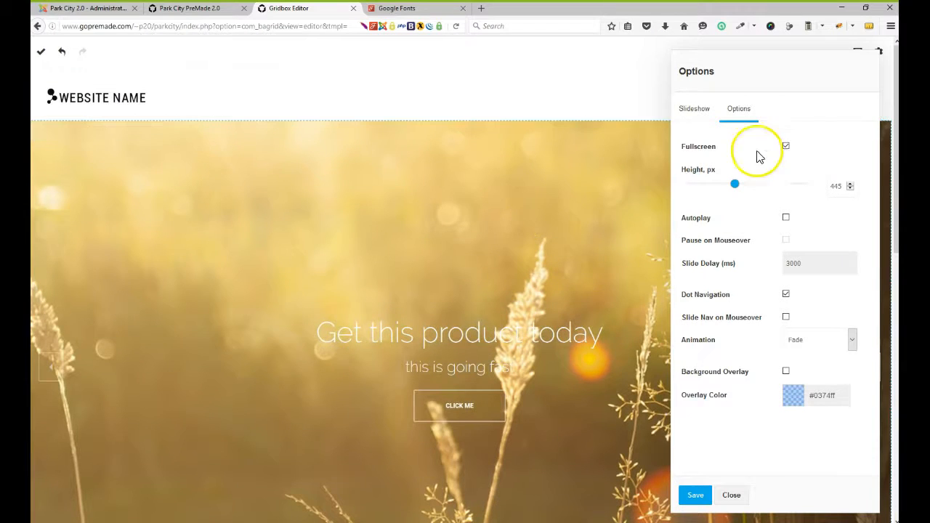
pyautogui.click(787, 147)
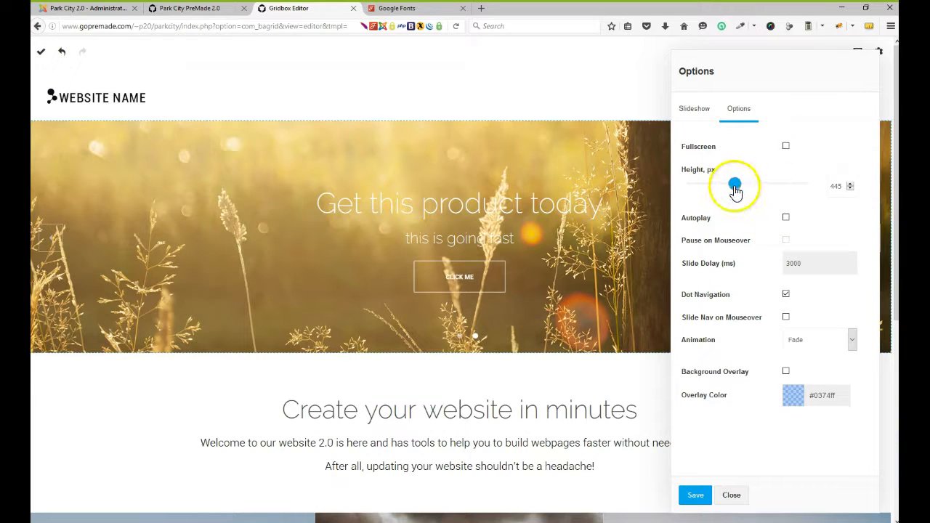
# - Set the slideshow's height to 550 px
pyautogui.moveTo(735, 190)
pyautogui.mouseDown()
pyautogui.moveTo(770, 197)
pyautogui.moveTo(694, 190)
pyautogui.moveTo(746, 191)
pyautogui.mouseUp()
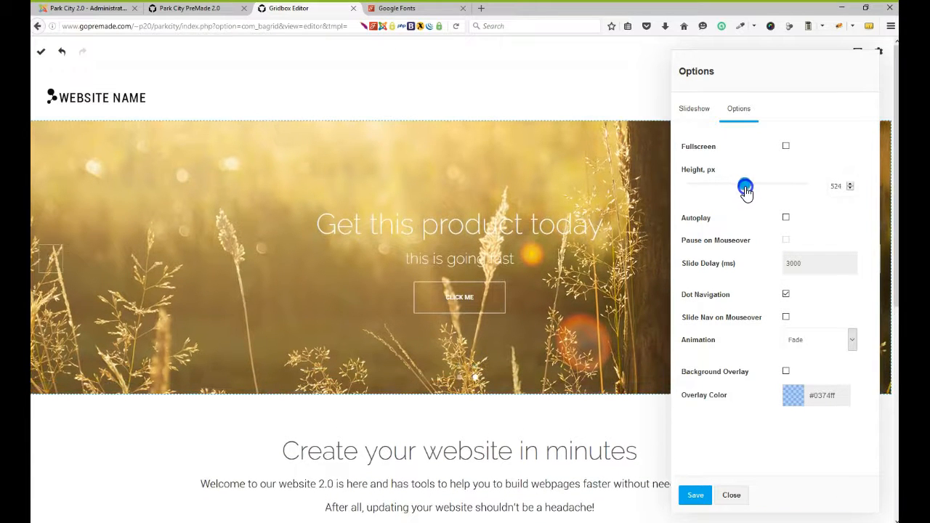
pyautogui.moveTo(830, 187); pyautogui.dragTo(860, 189)
pyautogui.write('550')
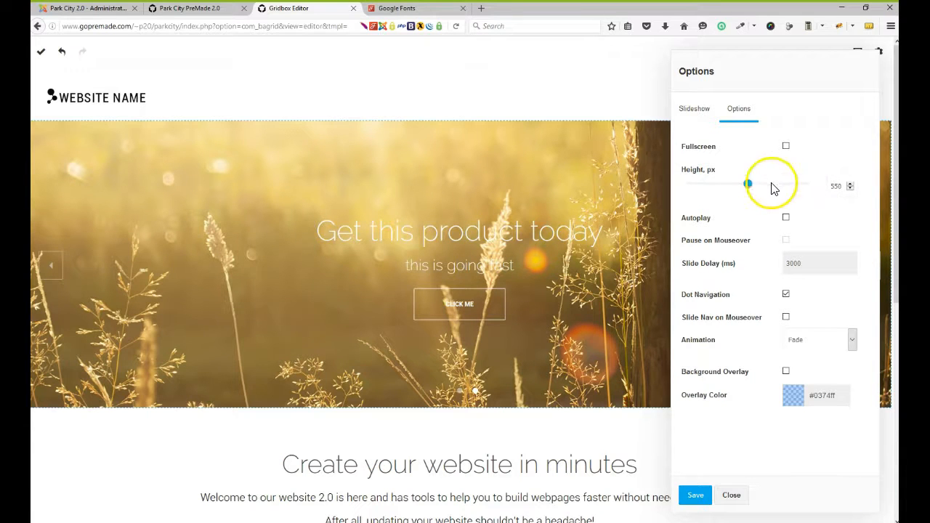
pyautogui.click(691, 227)
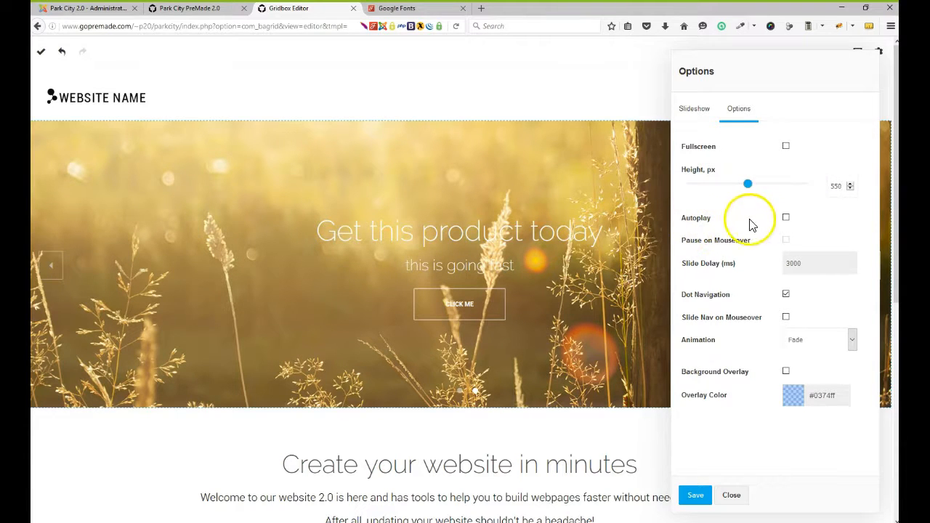
# - Try autoplay with a 7000 ms slide delay and pause on mouseover, and turn autoplay back off
pyautogui.click(786, 217)
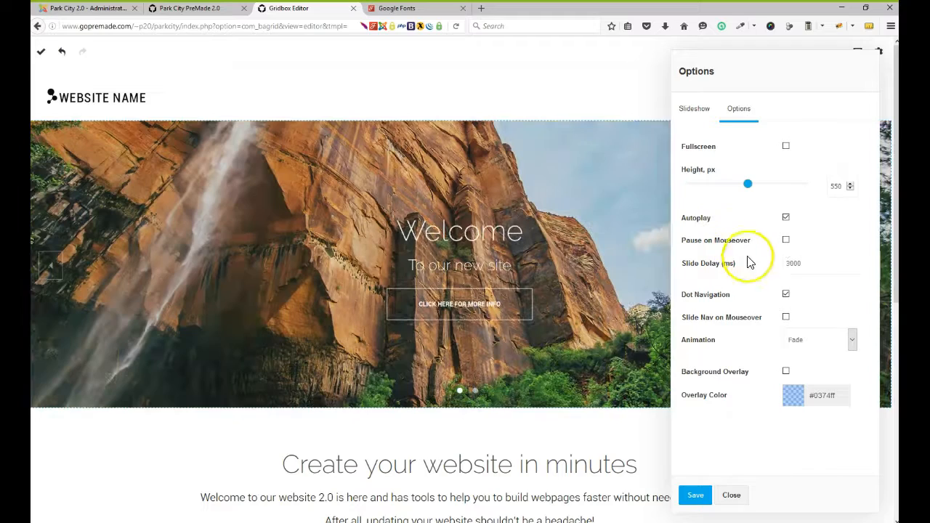
pyautogui.moveTo(816, 264); pyautogui.dragTo(784, 263)
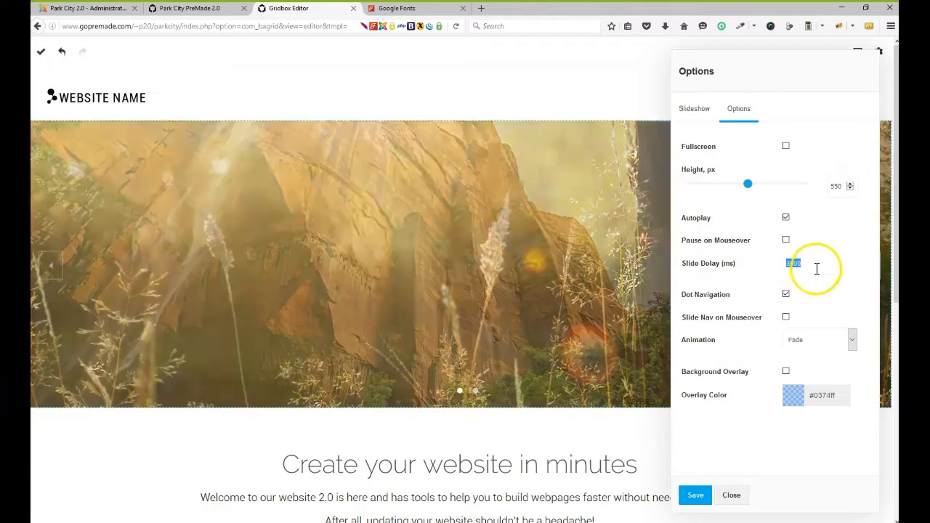
pyautogui.write('7000')
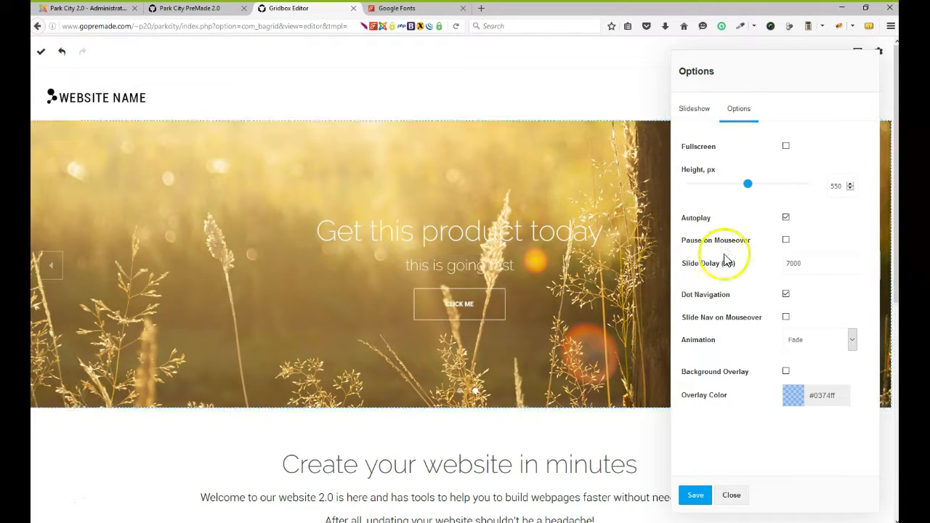
pyautogui.click(786, 240)
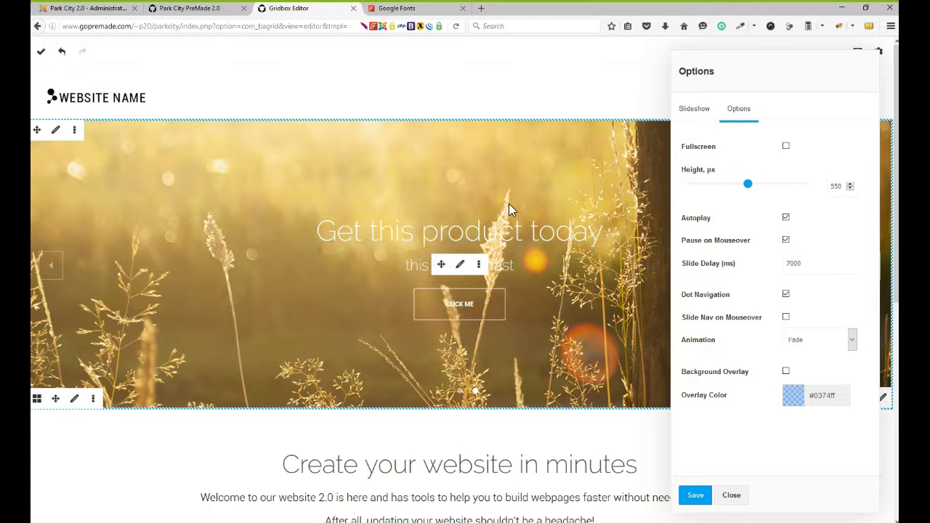
pyautogui.click(785, 216)
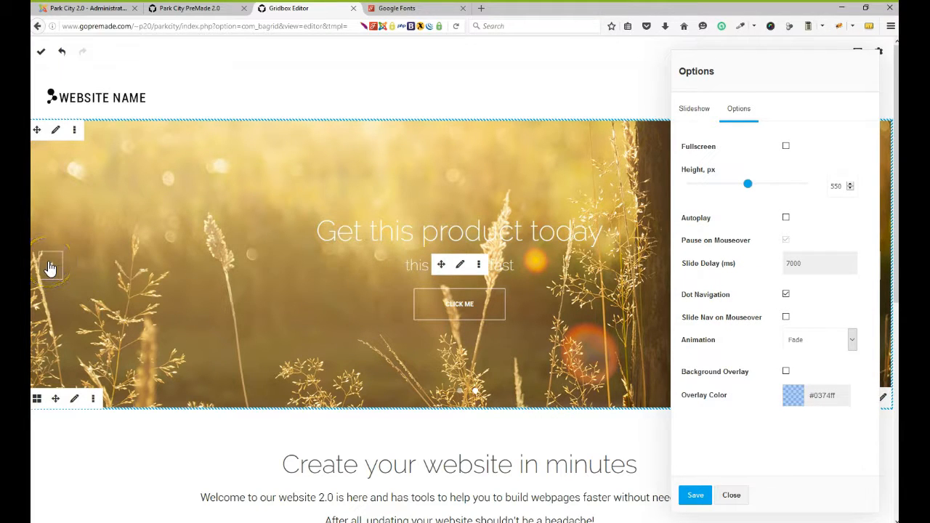
# - Switch between the slides using the navigation dots, reopen the slideshow's general options and turn dot navigation off
pyautogui.click(458, 393)
pyautogui.click(475, 393)
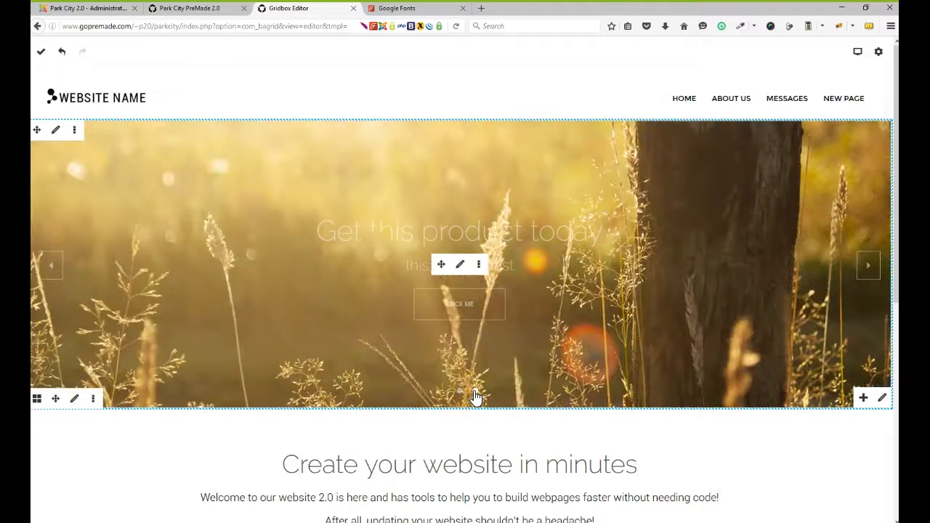
pyautogui.click(460, 264)
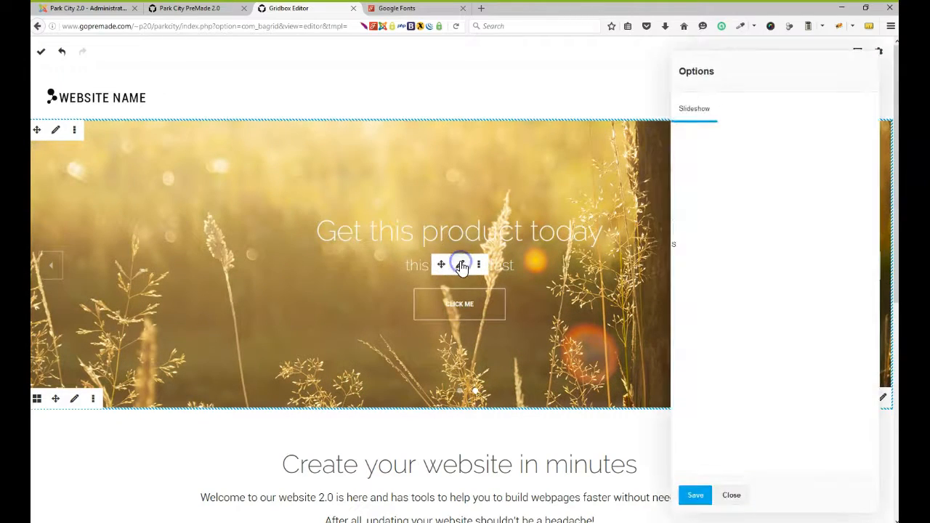
pyautogui.click(736, 145)
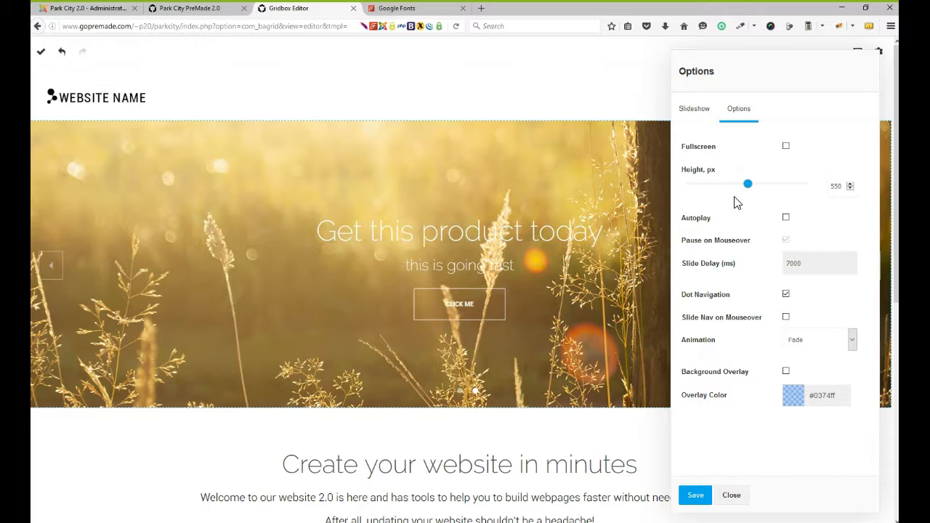
pyautogui.click(785, 294)
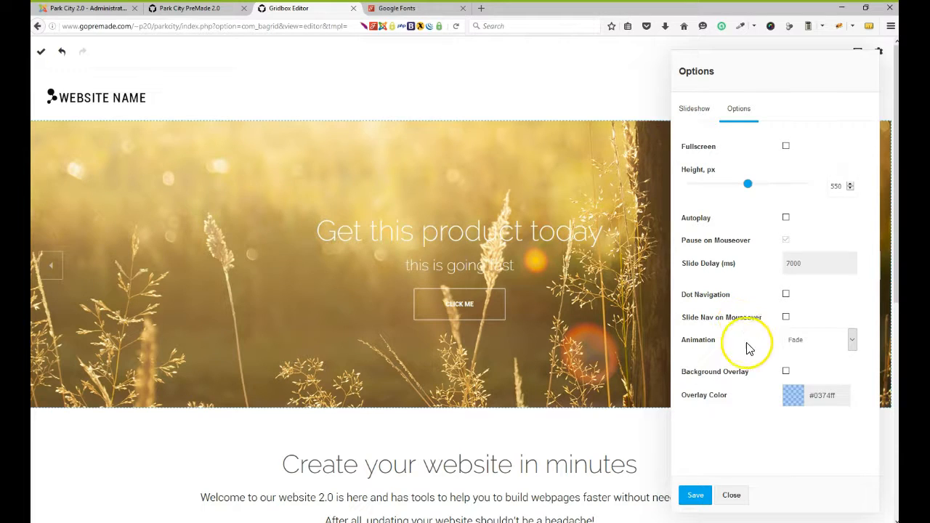
# - Try the Horizontal Fall, Offset Horizontal, Scale In and Ken Burns slideshow animations, and set the animation back to Fade
pyautogui.click(832, 340)
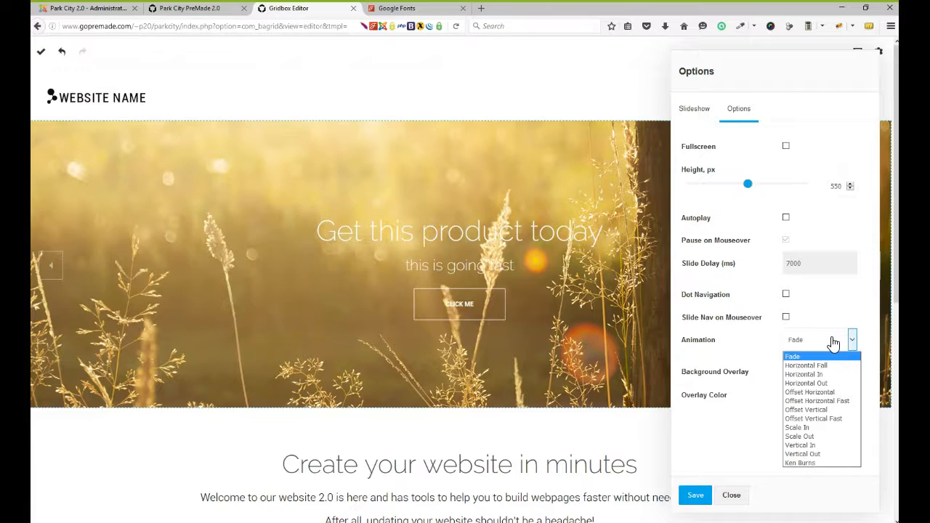
pyautogui.click(819, 366)
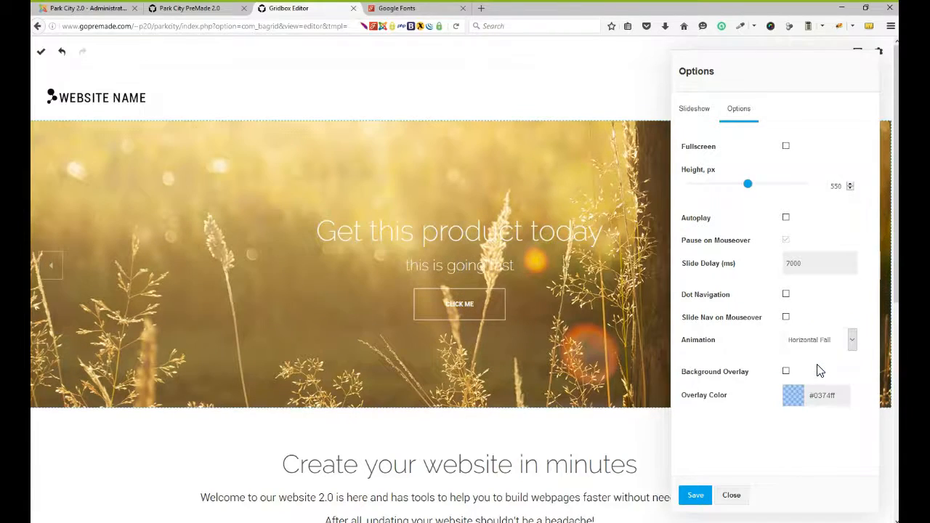
pyautogui.click(821, 340)
pyautogui.click(812, 390)
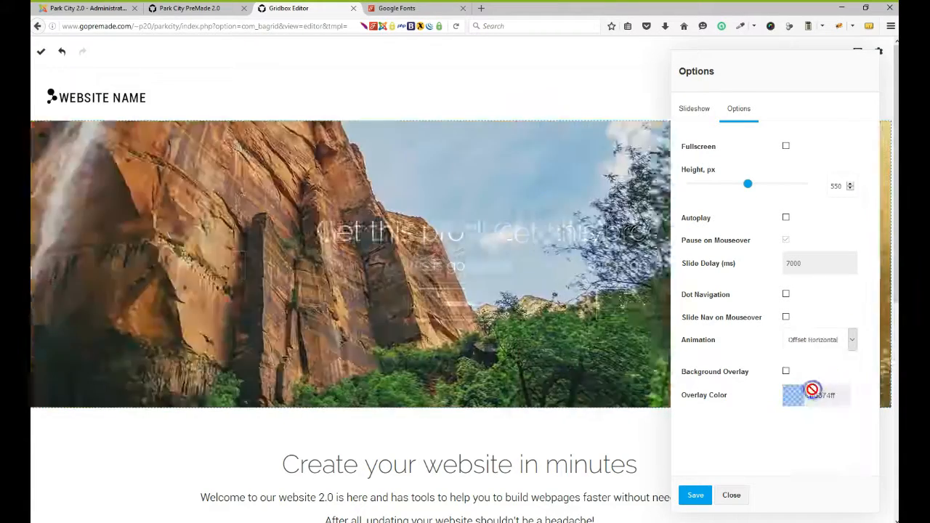
pyautogui.click(818, 341)
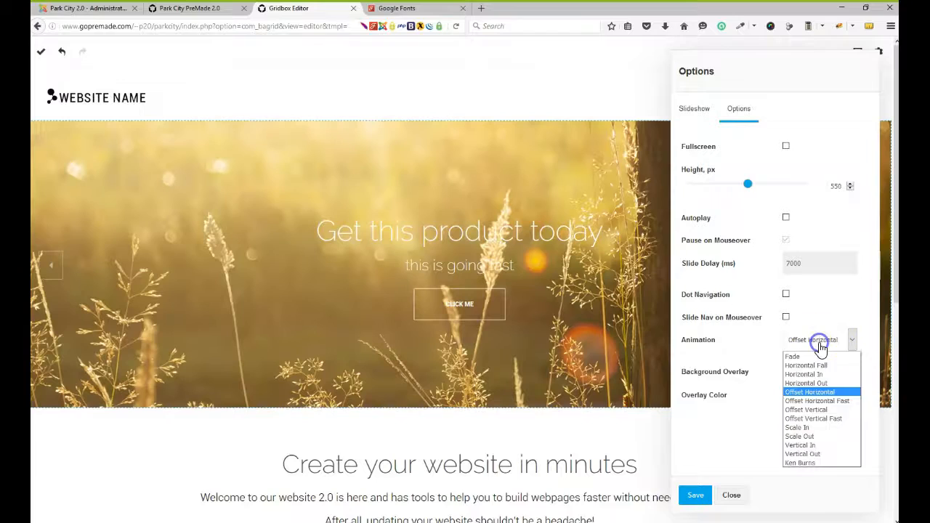
pyautogui.click(805, 428)
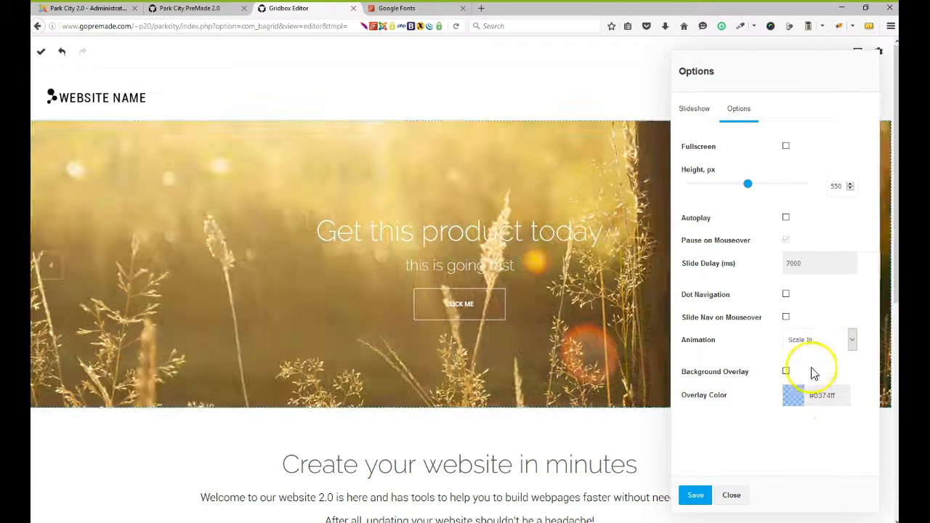
pyautogui.click(812, 340)
pyautogui.click(804, 462)
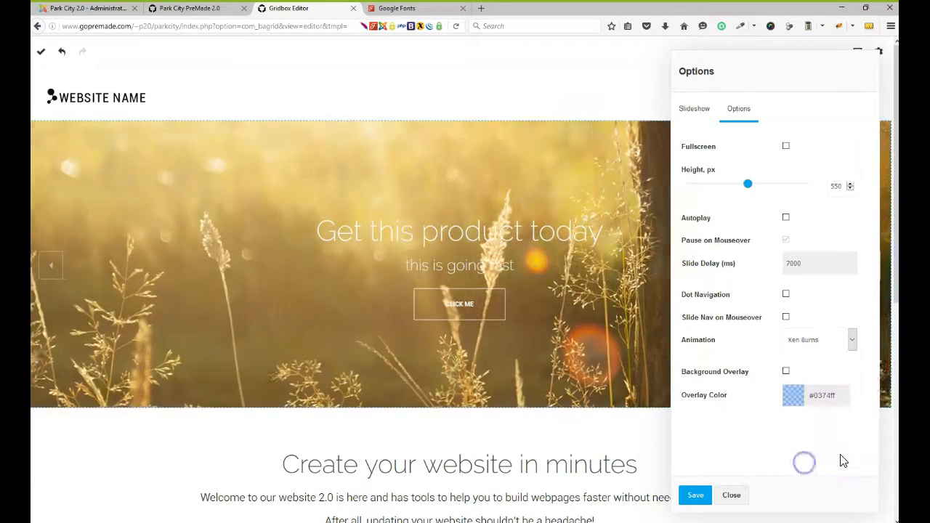
pyautogui.click(827, 463)
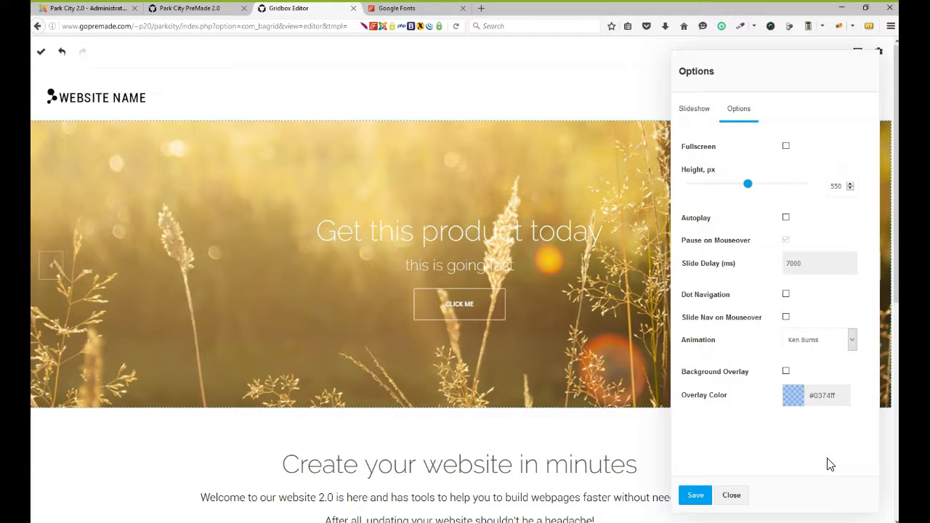
pyautogui.click(837, 339)
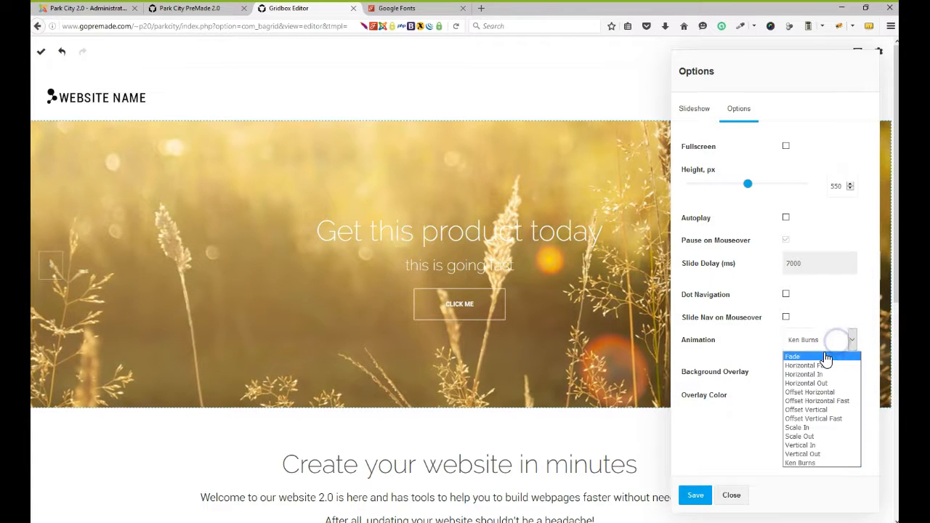
pyautogui.click(826, 358)
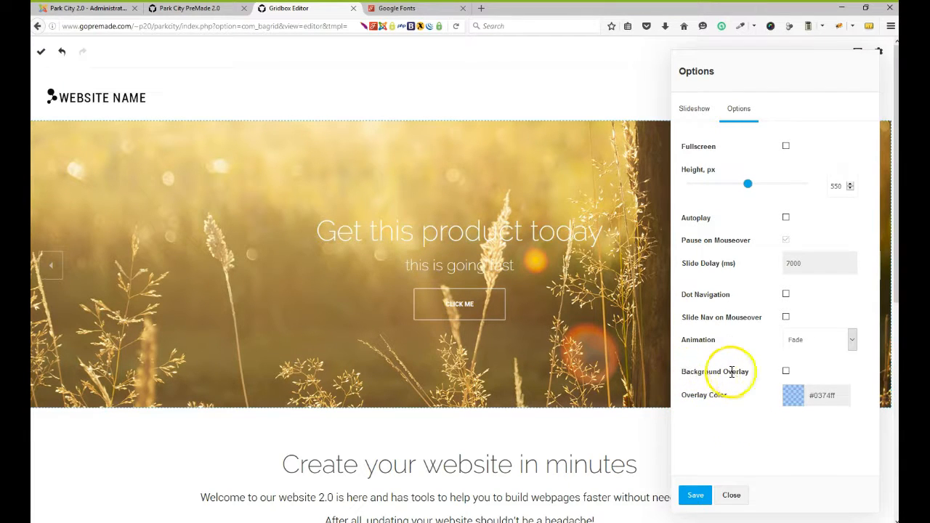
# - Try a background overlay on the slideshow in black #000000 with reduced opacity, and turn the overlay back off
pyautogui.click(786, 371)
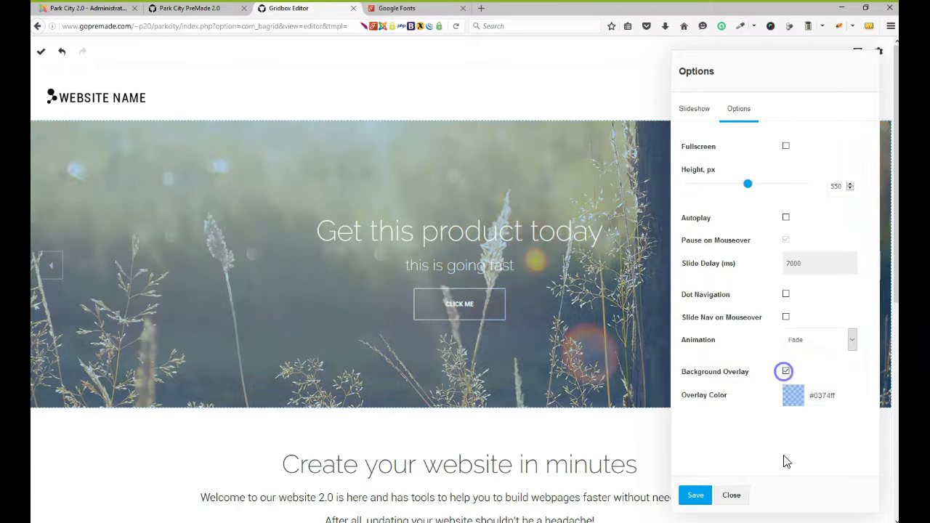
pyautogui.click(797, 397)
pyautogui.moveTo(783, 421)
pyautogui.mouseDown()
pyautogui.moveTo(749, 451)
pyautogui.moveTo(748, 481)
pyautogui.mouseUp()
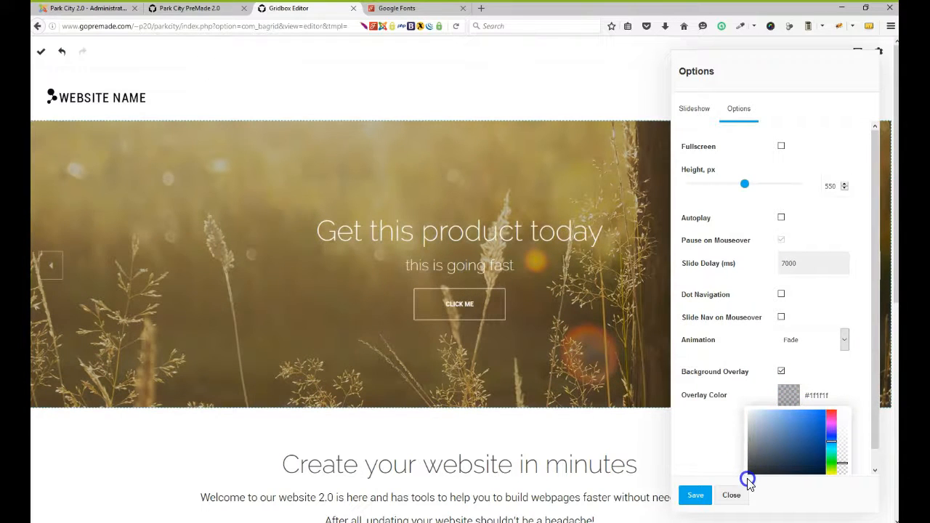
pyautogui.scroll(-1, 734, 438)
pyautogui.click(748, 463)
pyautogui.moveTo(748, 463); pyautogui.dragTo(748, 473)
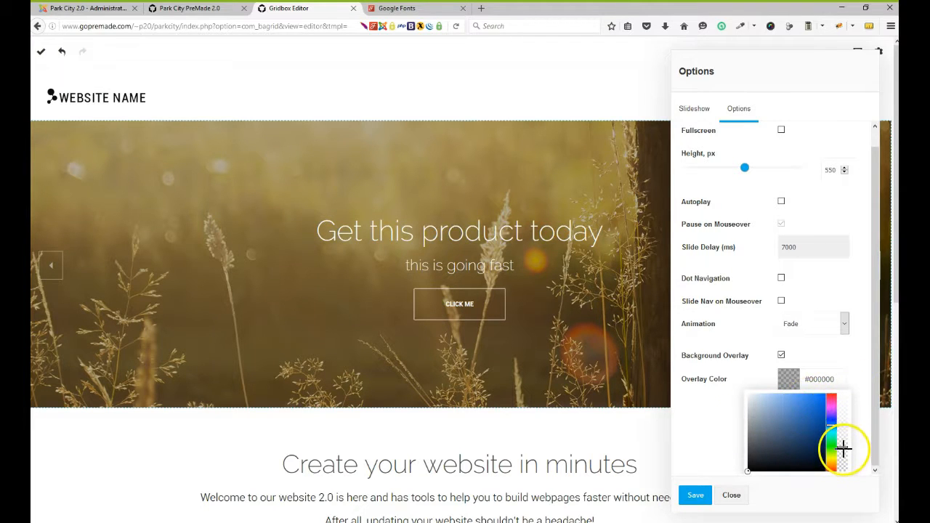
pyautogui.moveTo(844, 448)
pyautogui.mouseDown()
pyautogui.moveTo(846, 412)
pyautogui.moveTo(848, 462)
pyautogui.mouseUp()
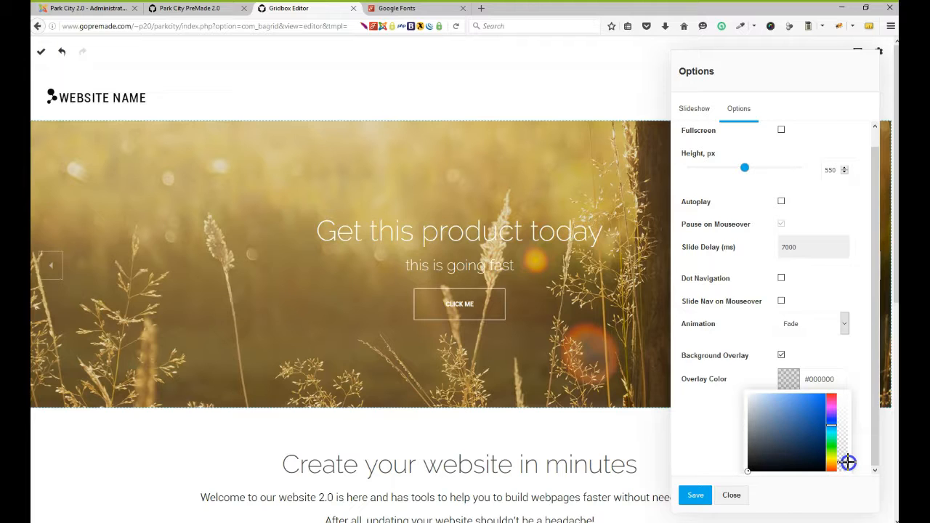
pyautogui.click(711, 435)
pyautogui.click(786, 370)
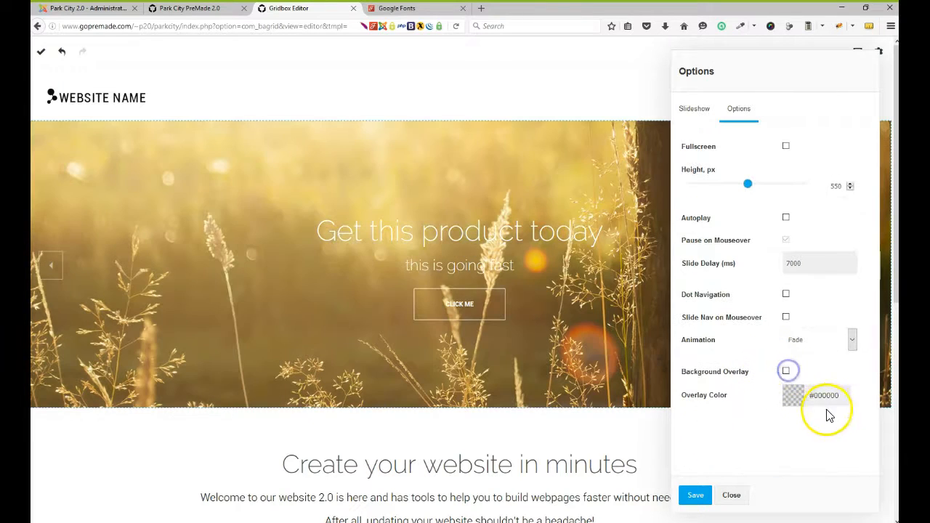
# - Try writing an h1 rule in the slideshow's custom CSS editor, discard it and close the slideshow options
pyautogui.click(693, 109)
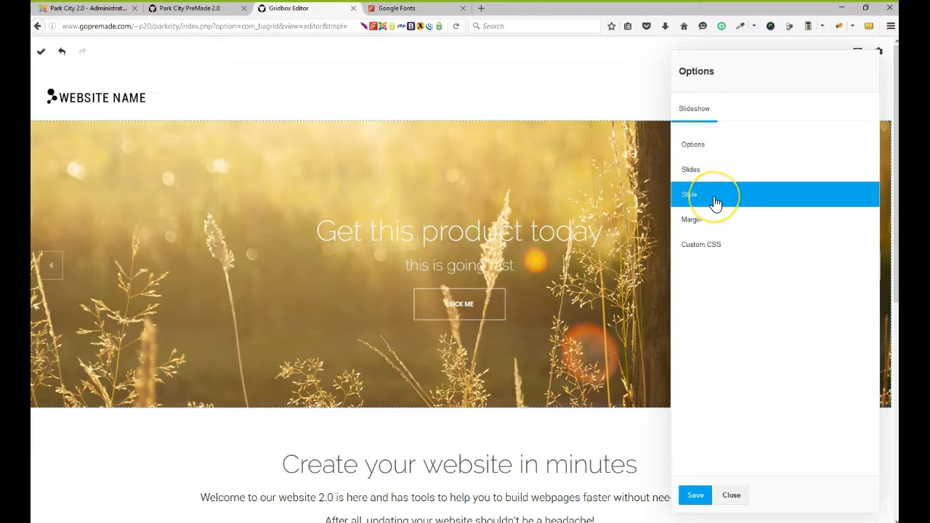
pyautogui.click(712, 250)
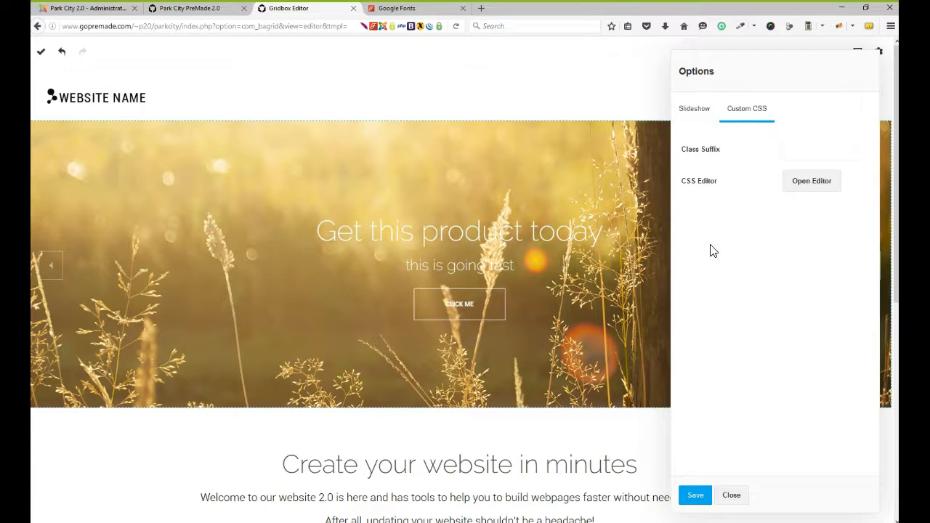
pyautogui.click(813, 182)
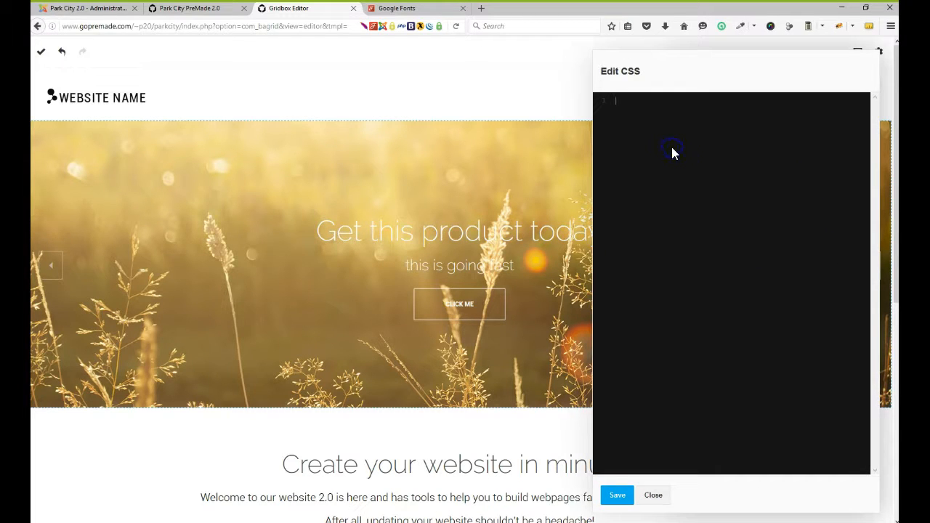
pyautogui.write('h1 {')
pyautogui.press('Return')
pyautogui.write('colorcode}')
pyautogui.click(653, 495)
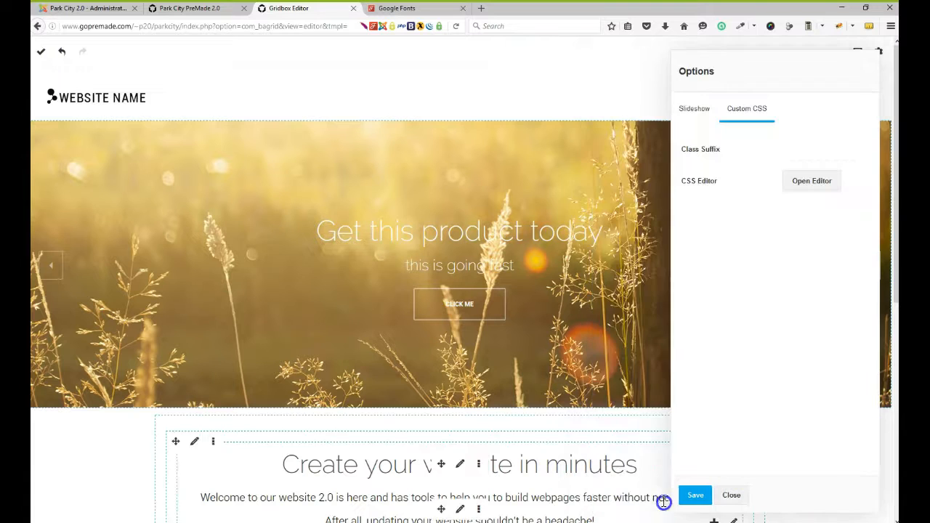
pyautogui.click(693, 113)
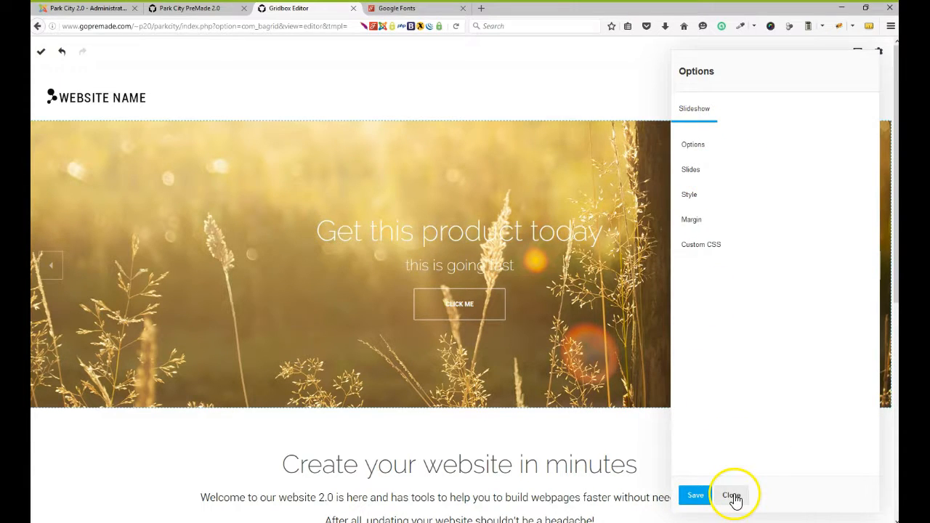
pyautogui.click(731, 495)
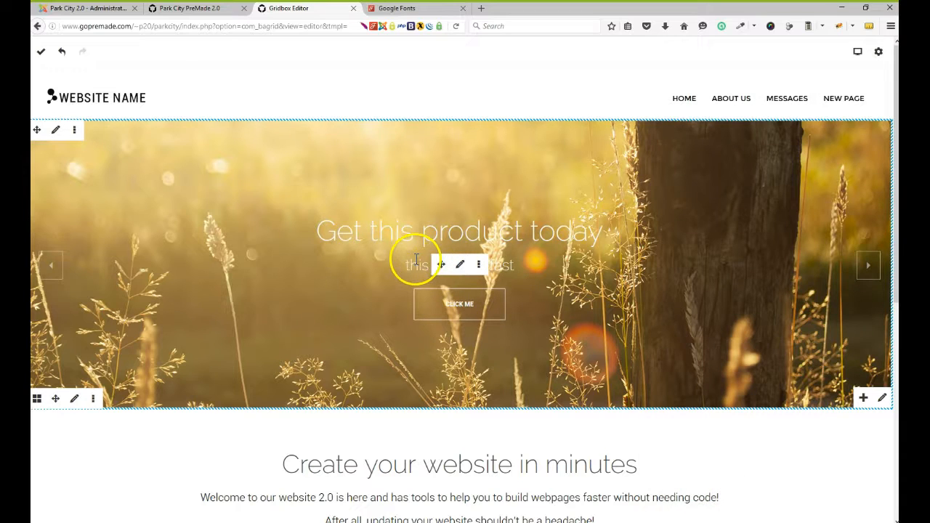
# - Replace "Welcome to our website 2.0" with "Our new web 2.0" in the text below the "Create your website in minutes" heading
pyautogui.scroll(-5, 415, 265)
pyautogui.scroll(-3, 139, 254)
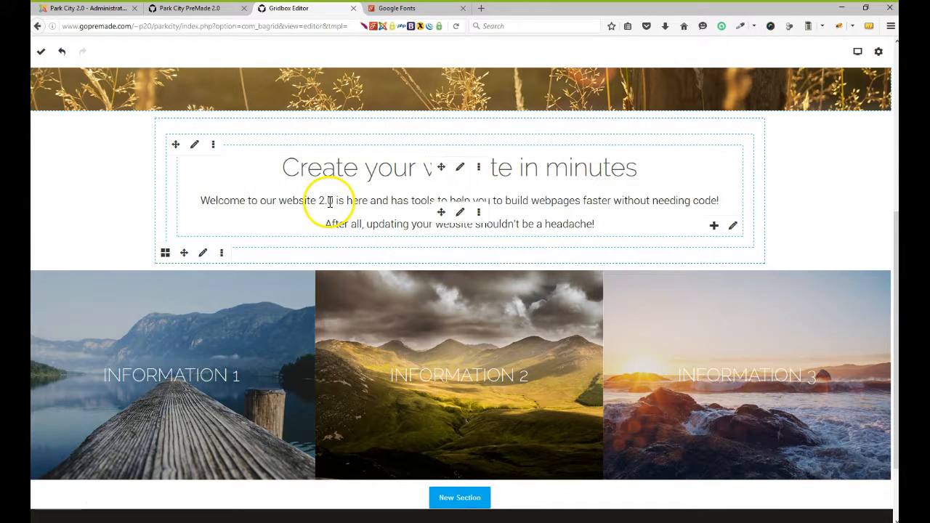
pyautogui.moveTo(332, 202); pyautogui.dragTo(204, 201)
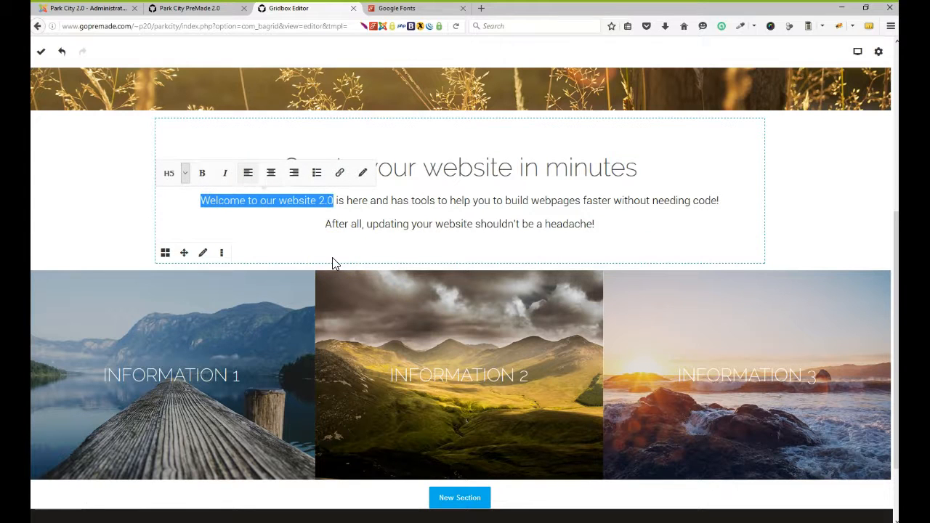
pyautogui.write('Our new web 2.0')
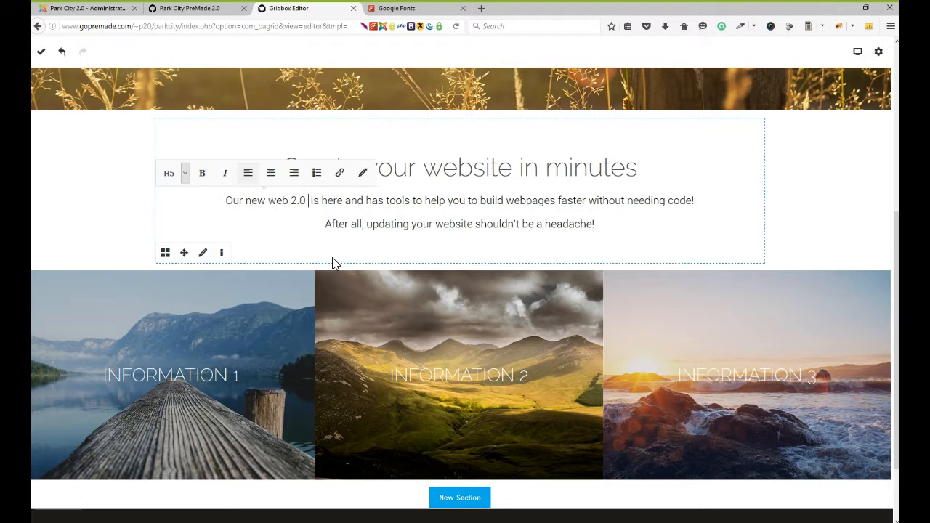
pyautogui.click(102, 214)
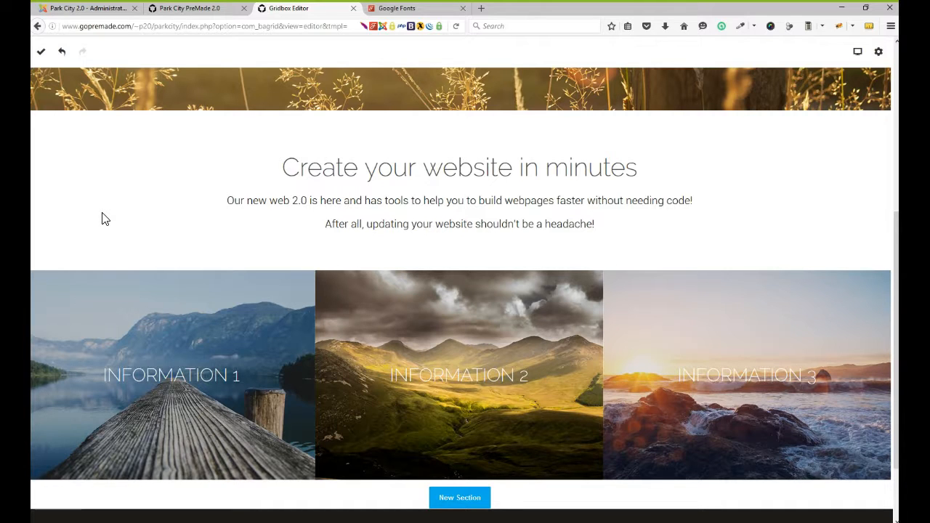
# - Try bold and italic on "Our new web 2.0", switch both off again and look over the available heading levels
pyautogui.click(224, 201)
pyautogui.moveTo(227, 201); pyautogui.dragTo(306, 200)
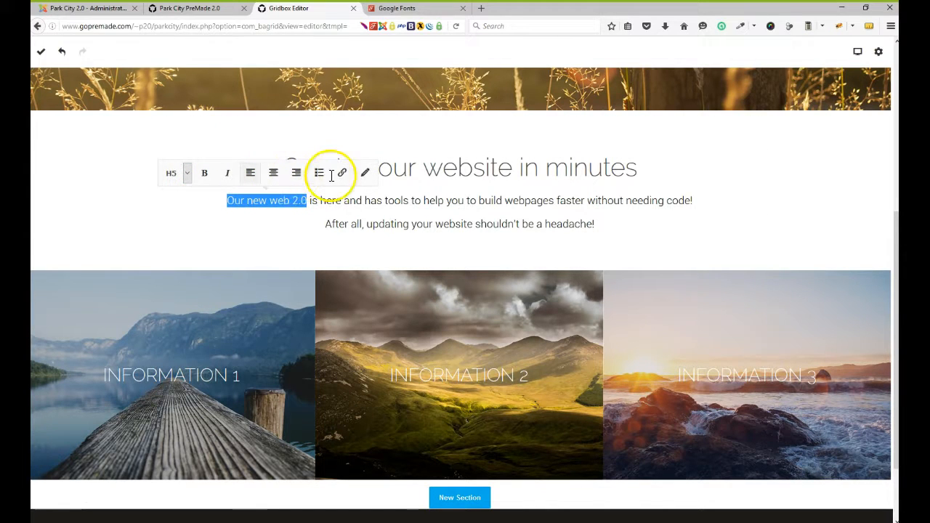
pyautogui.click(206, 178)
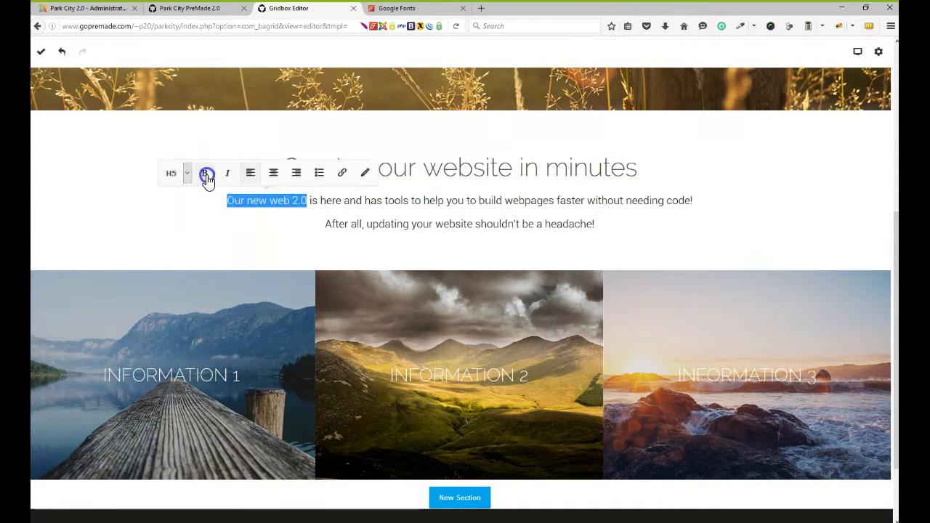
pyautogui.click(206, 175)
pyautogui.click(230, 177)
pyautogui.click(230, 176)
pyautogui.click(189, 176)
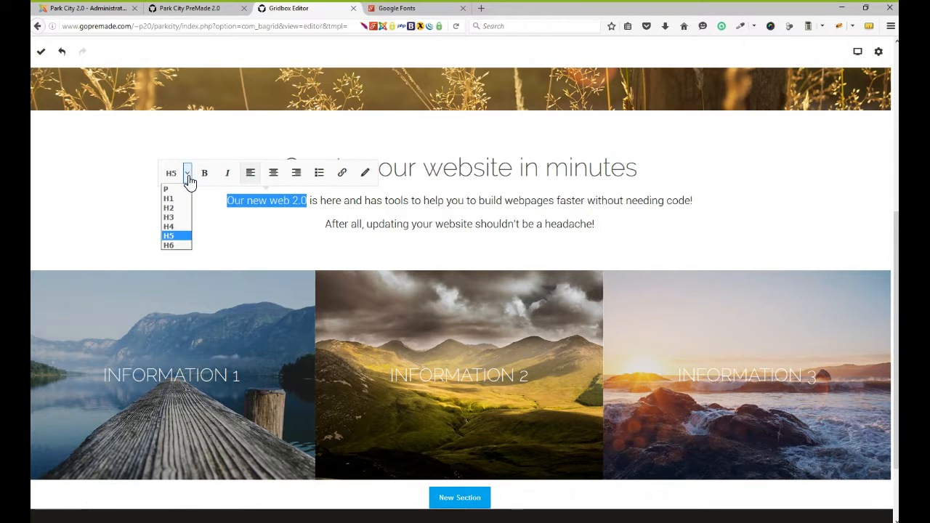
pyautogui.click(189, 179)
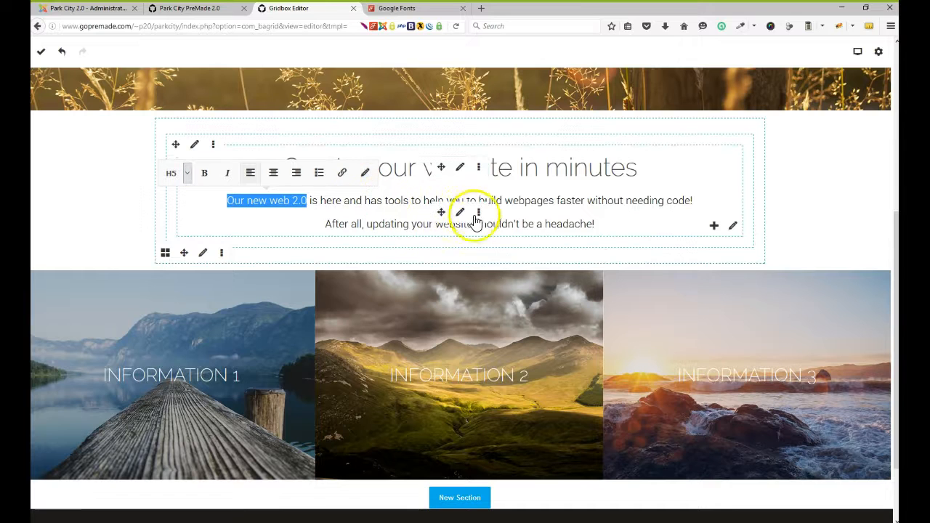
# - Open the full description editor for the "Our new web 2.0" paragraph and examine its formatting and alignment options
pyautogui.click(365, 174)
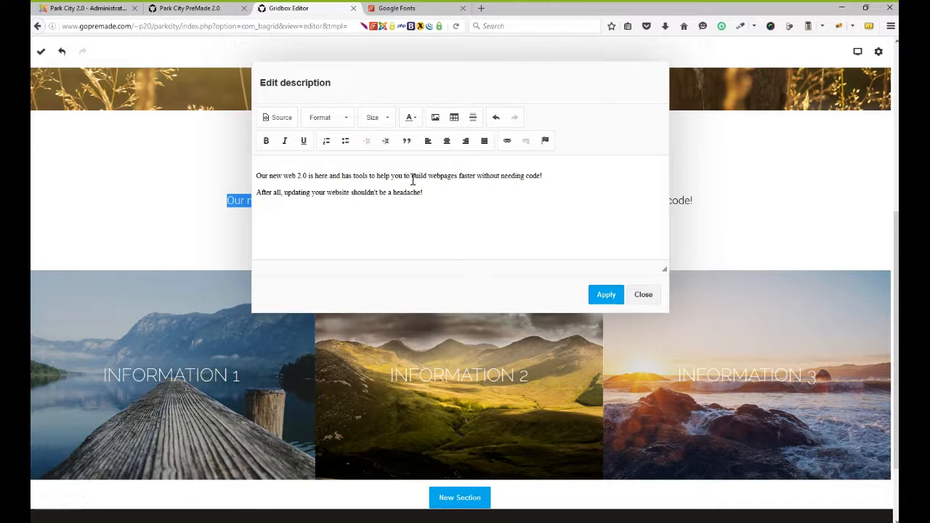
pyautogui.moveTo(428, 194); pyautogui.dragTo(251, 169)
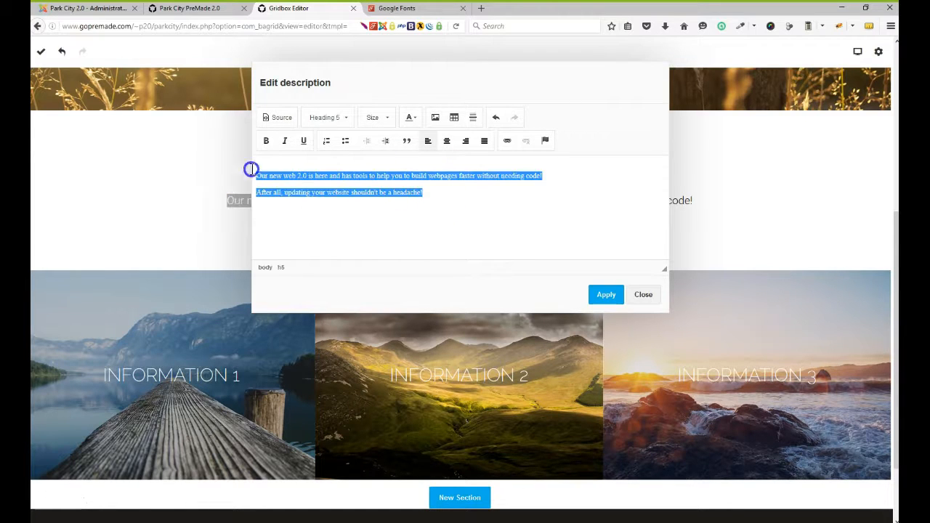
pyautogui.click(304, 141)
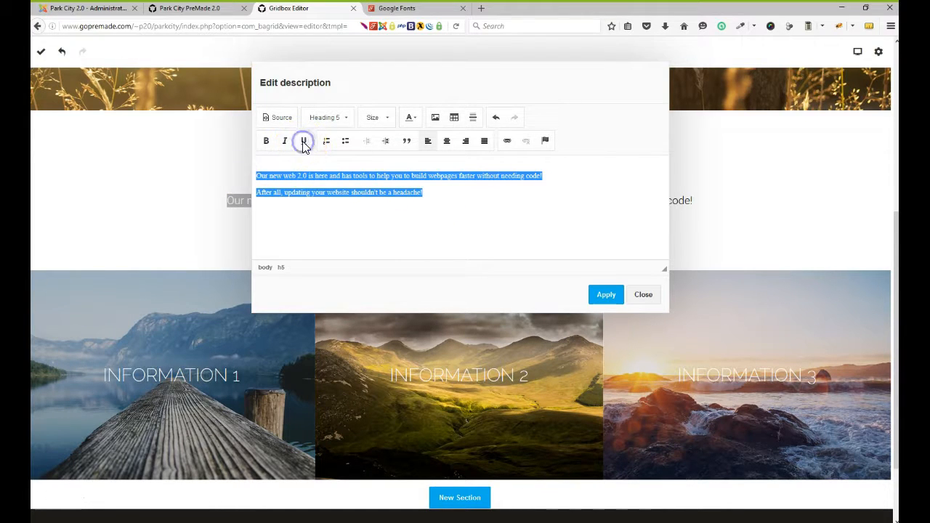
pyautogui.click(463, 204)
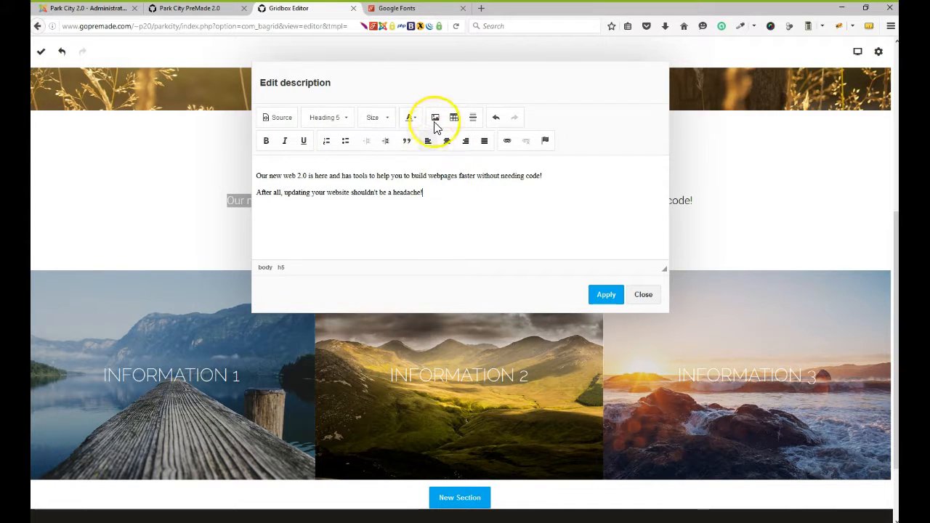
pyautogui.moveTo(434, 200); pyautogui.dragTo(253, 177)
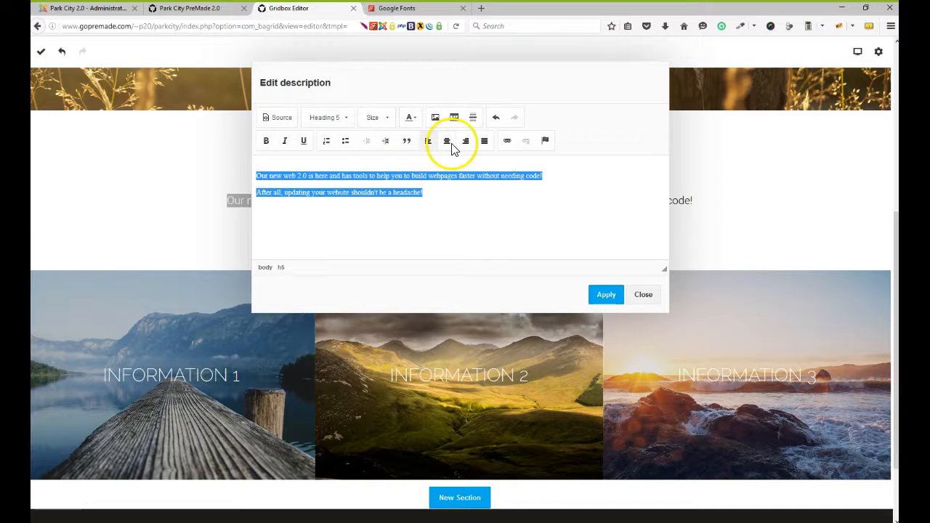
pyautogui.click(428, 141)
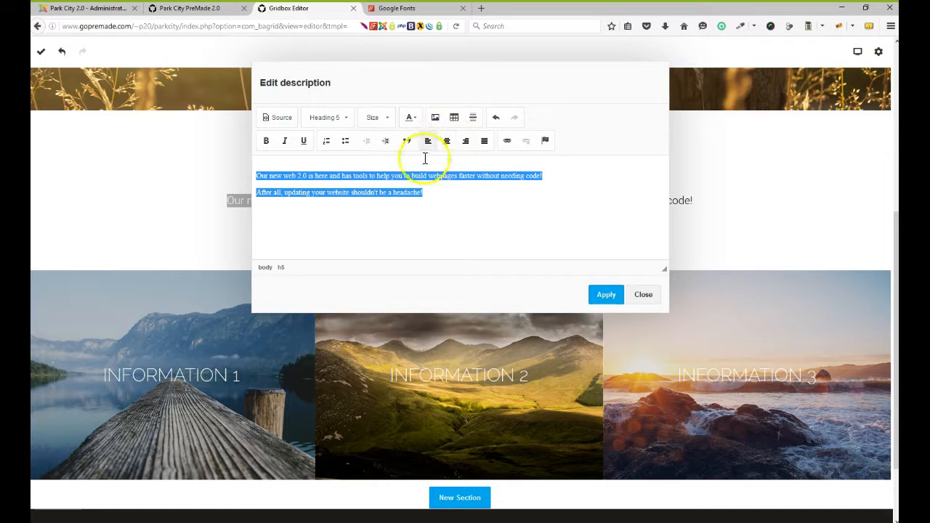
pyautogui.click(506, 238)
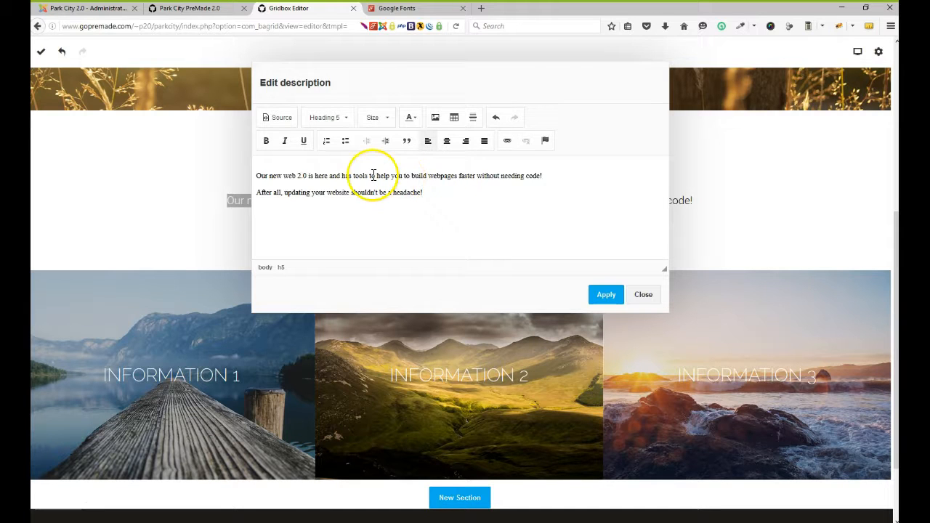
# - Check the paragraph's HTML source, close the description editor without applying anything and save the page
pyautogui.click(281, 119)
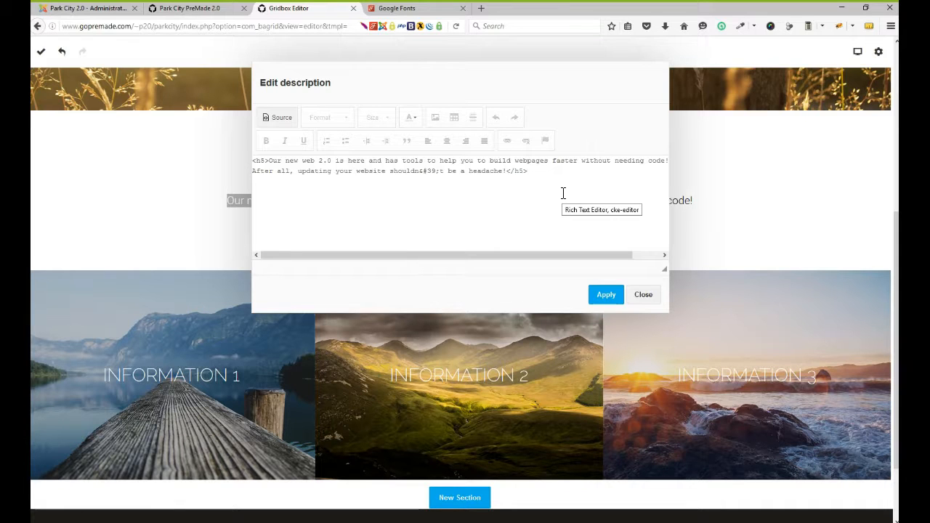
pyautogui.click(282, 117)
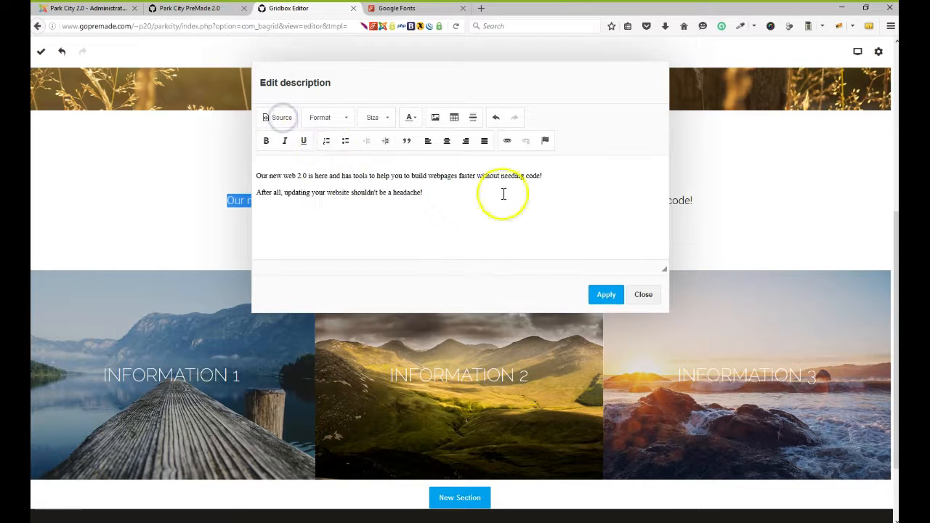
pyautogui.click(643, 294)
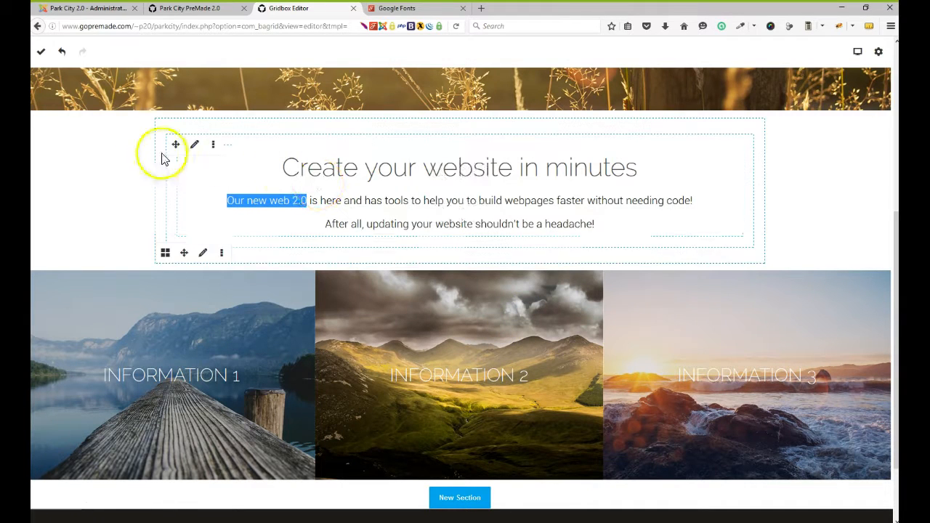
pyautogui.click(41, 55)
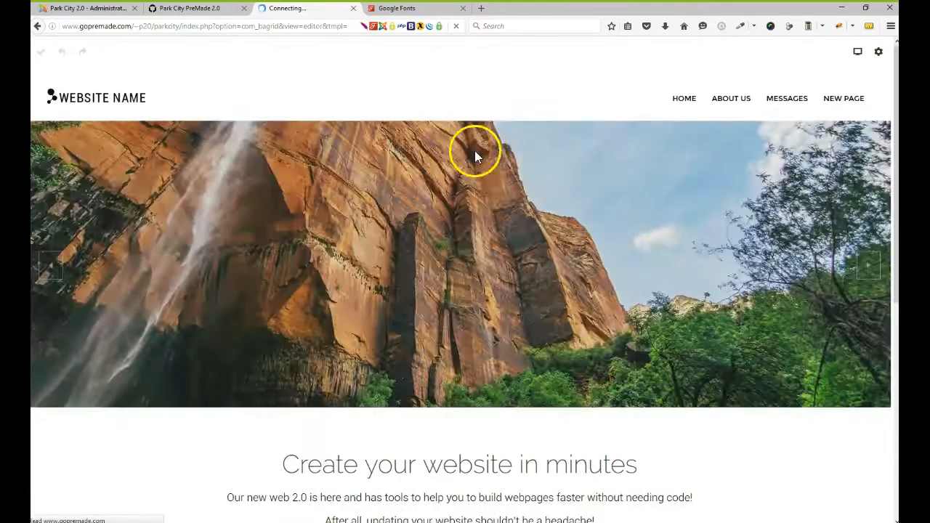
# - Try editing the "INFORMATION 1" text directly on the first image tile below the paragraph
pyautogui.scroll(-5, 239, 222)
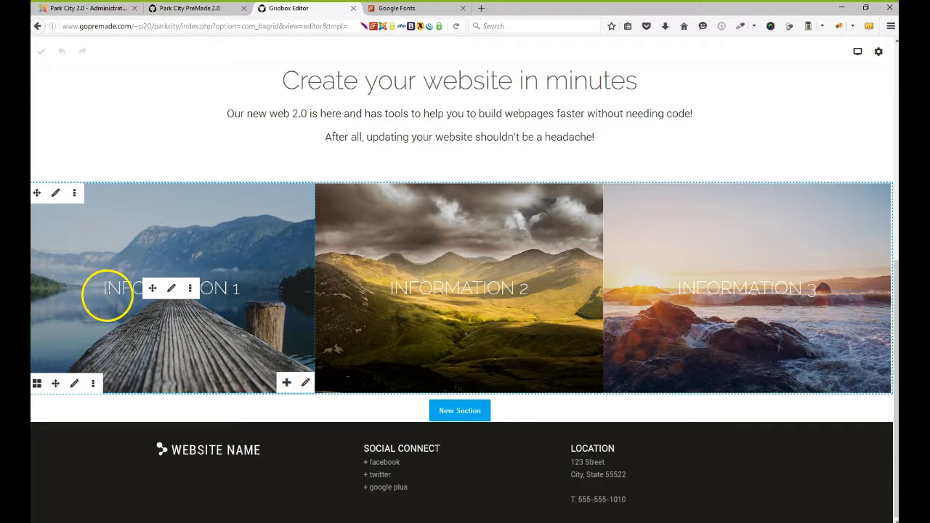
pyautogui.moveTo(104, 288); pyautogui.dragTo(254, 288)
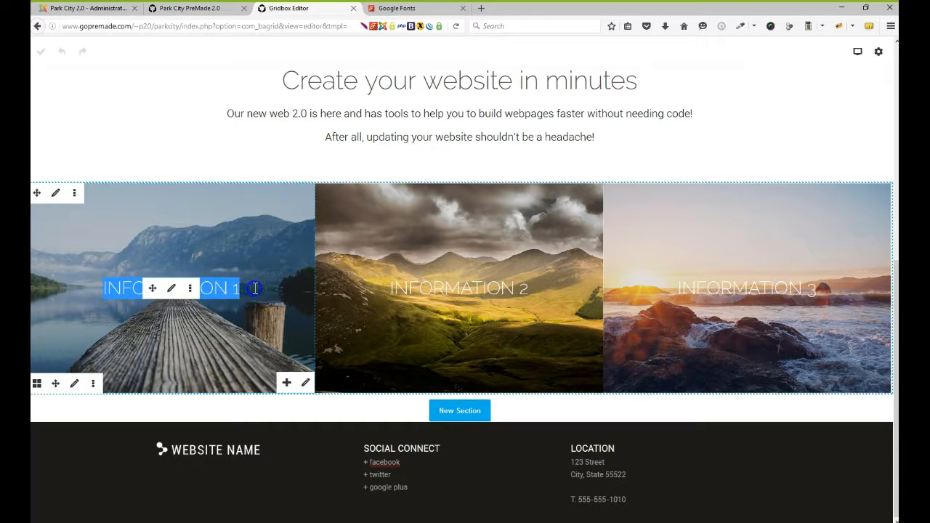
pyautogui.click(254, 288)
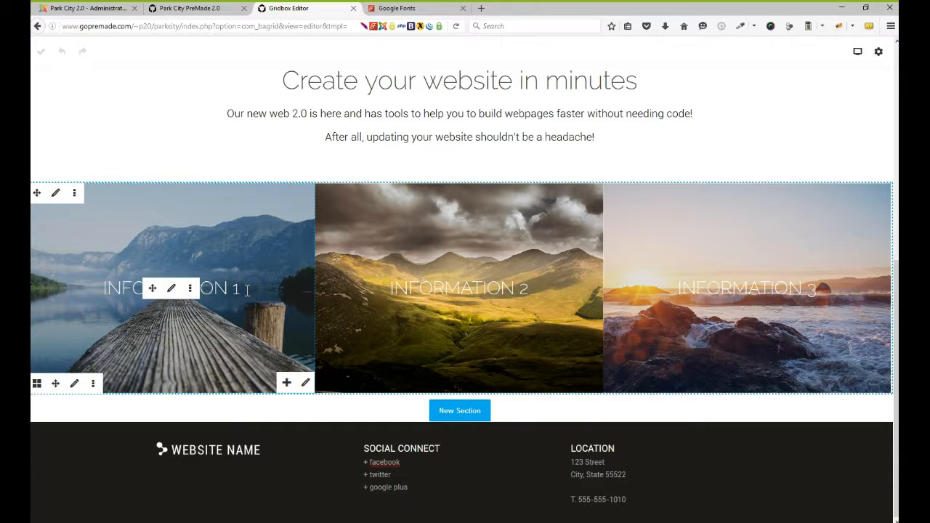
pyautogui.moveTo(242, 288); pyautogui.dragTo(102, 287)
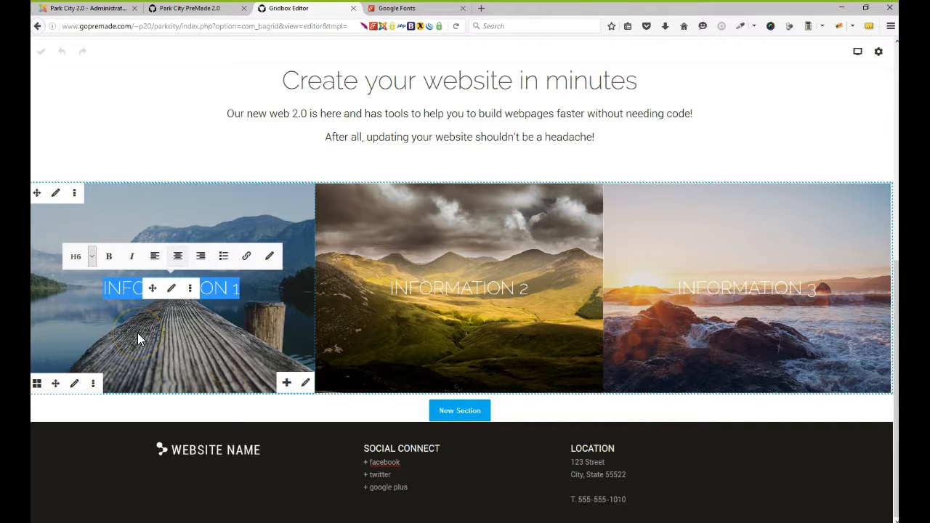
pyautogui.click(181, 340)
pyautogui.click(251, 286)
pyautogui.write('1')
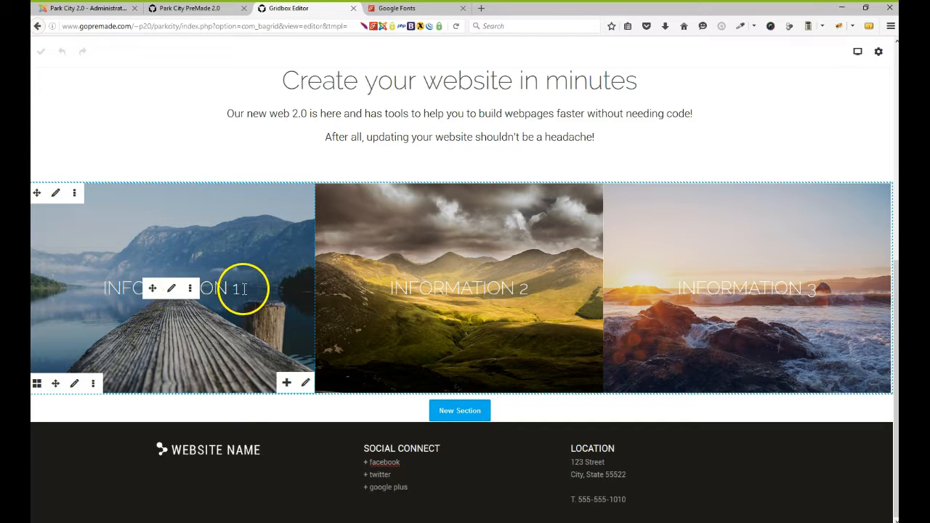
# - Replace the first tile's "INFORMATION 1" text with "Photo Class" in the description editor, and retype the same wording directly on the page
pyautogui.click(171, 288)
pyautogui.moveTo(320, 178); pyautogui.dragTo(222, 181)
pyautogui.write('P')
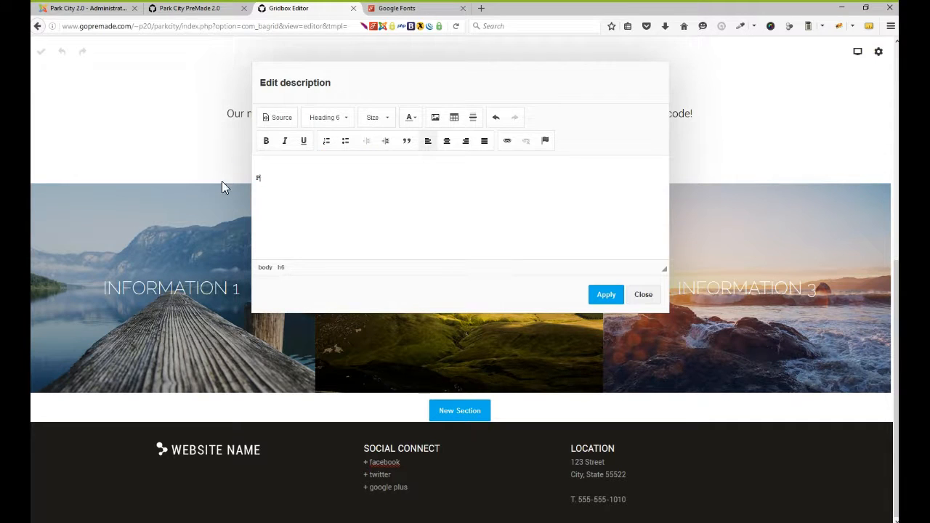
pyautogui.write('hoto Class')
pyautogui.click(606, 294)
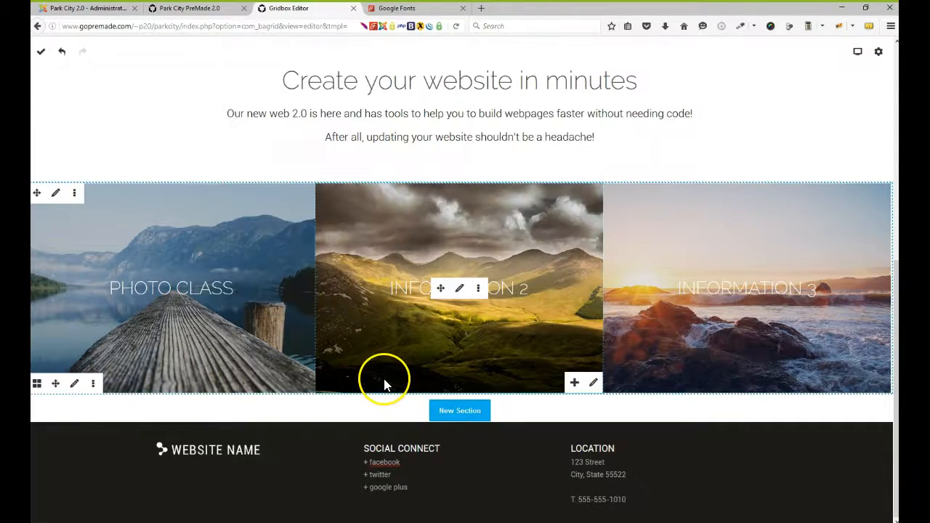
pyautogui.moveTo(234, 288); pyautogui.dragTo(106, 283)
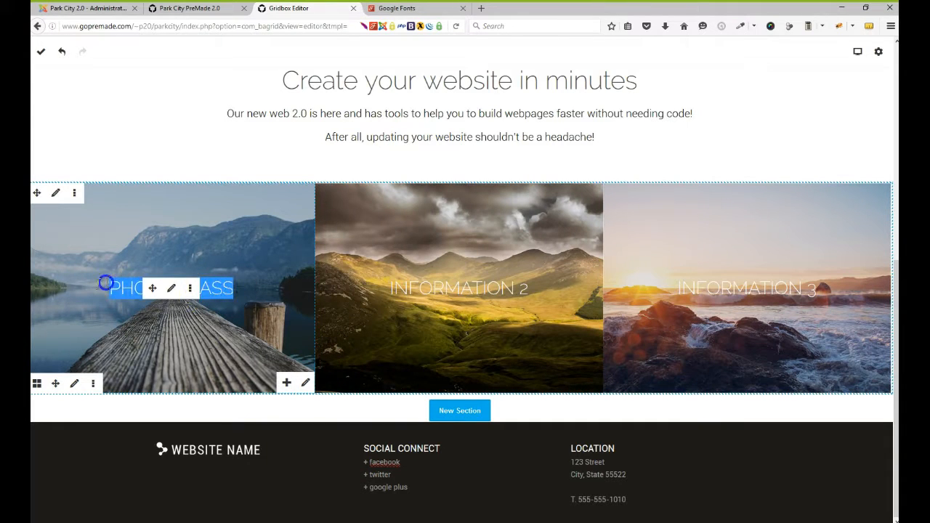
pyautogui.write('Photo Class')
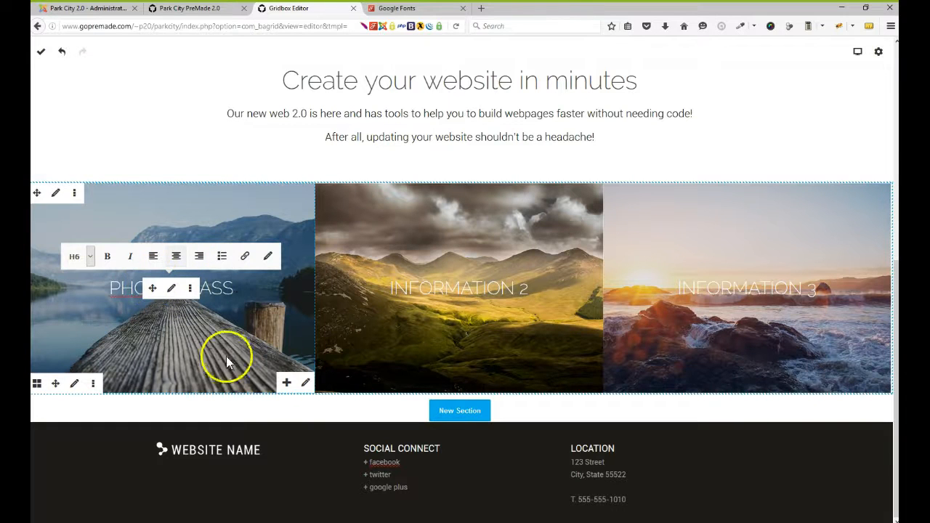
# - Set takingpic.png as the background image of the Photo Class column and save both the column options and the page
pyautogui.click(304, 383)
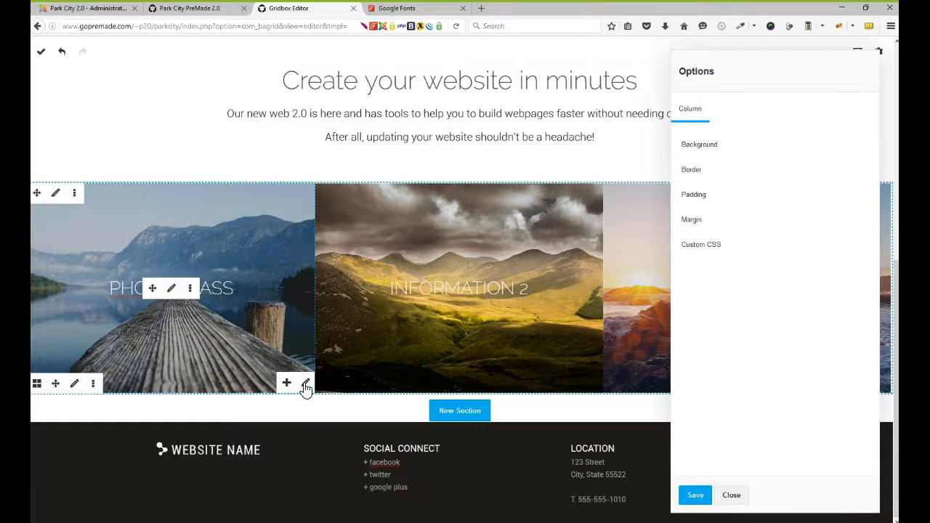
pyautogui.click(701, 145)
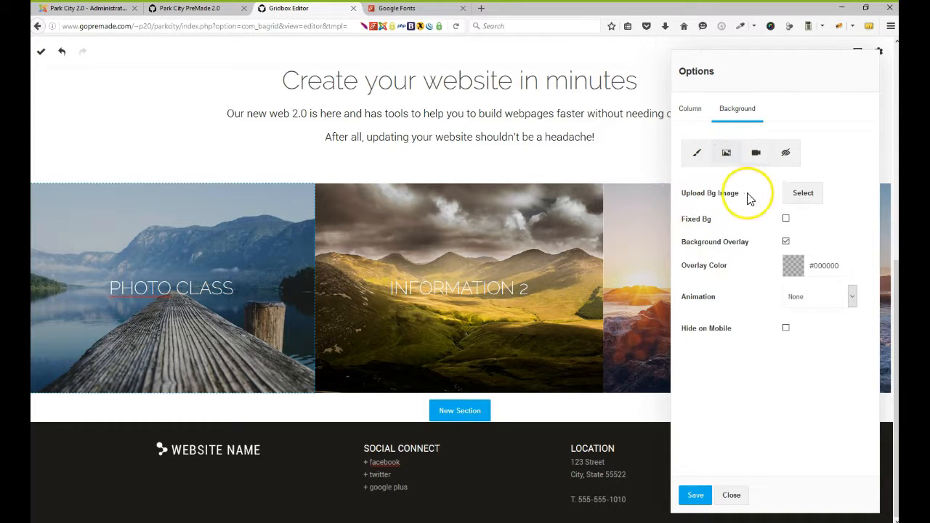
pyautogui.click(796, 195)
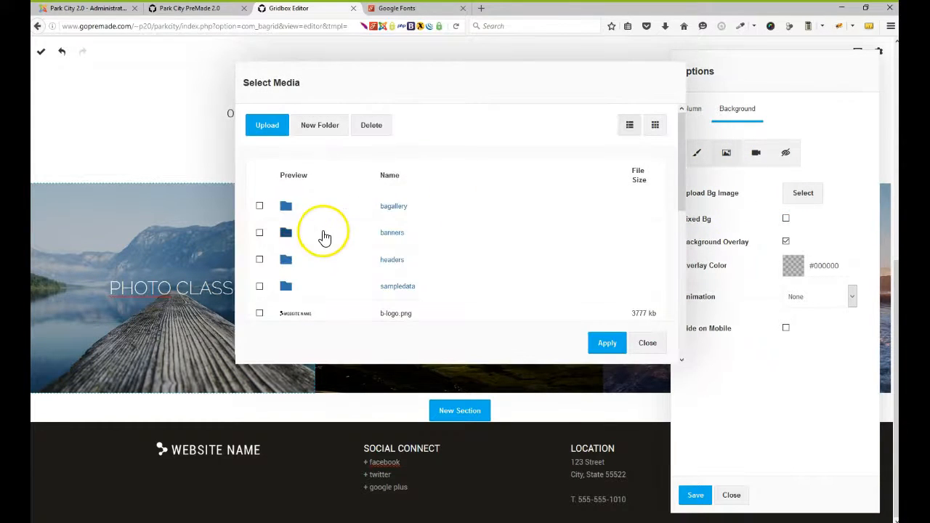
pyautogui.scroll(-2, 318, 240)
pyautogui.scroll(-5, 316, 242)
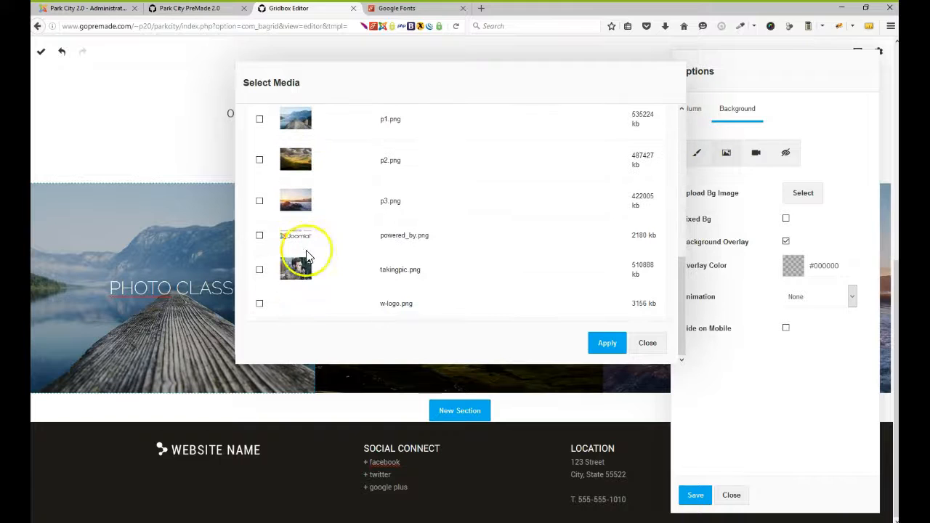
pyautogui.click(402, 272)
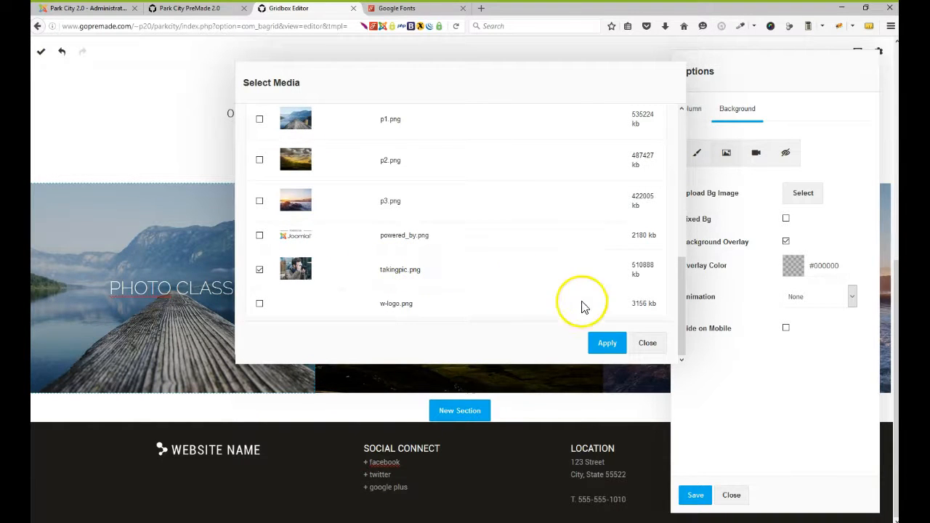
pyautogui.click(607, 344)
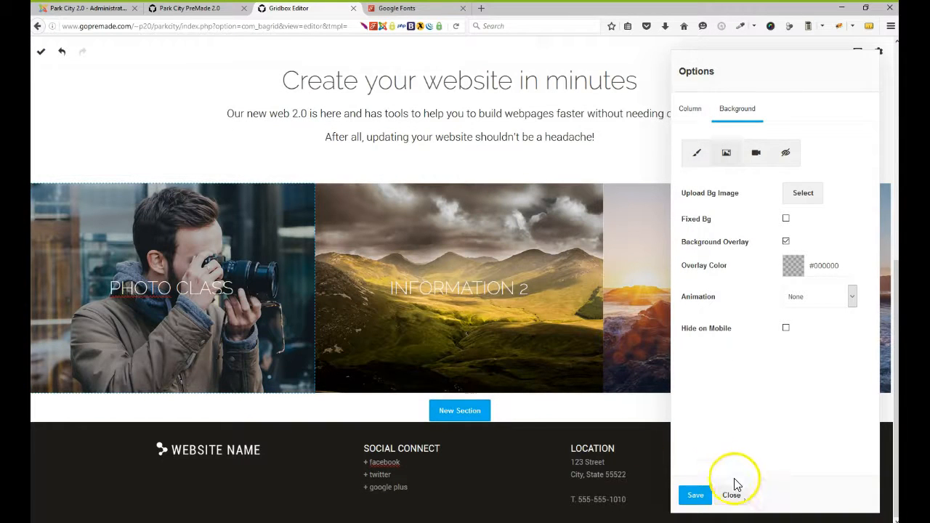
pyautogui.click(696, 494)
pyautogui.click(41, 50)
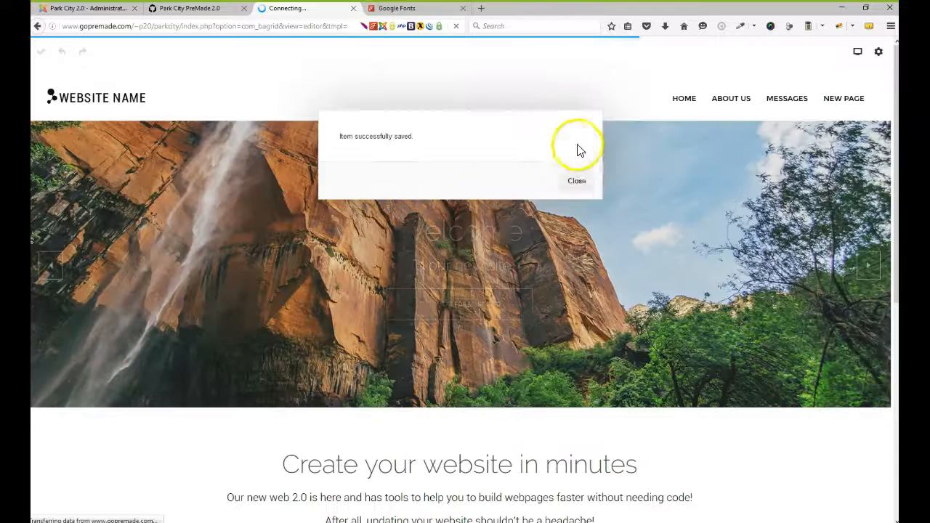
# - Look over the Photo Class column's background types and set a solid red background color, #fc0000
pyautogui.scroll(-5, 276, 240)
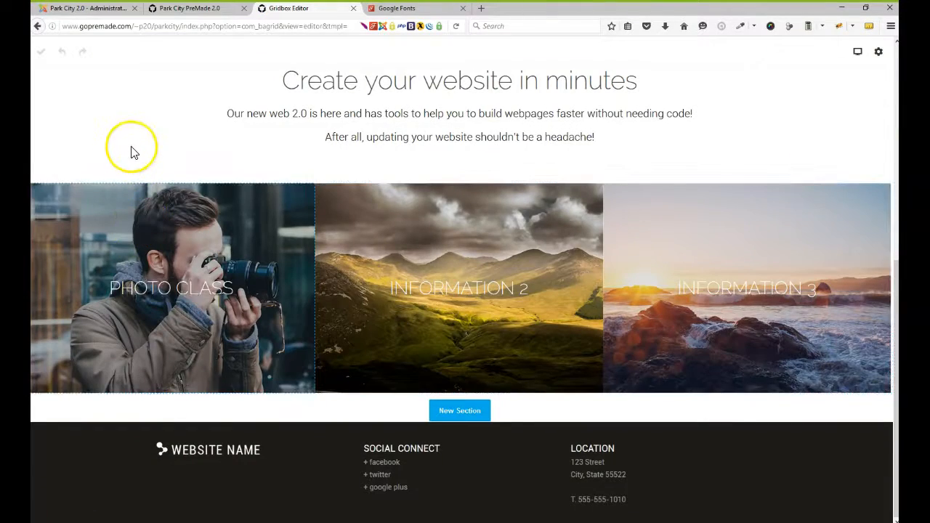
pyautogui.moveTo(159, 267)
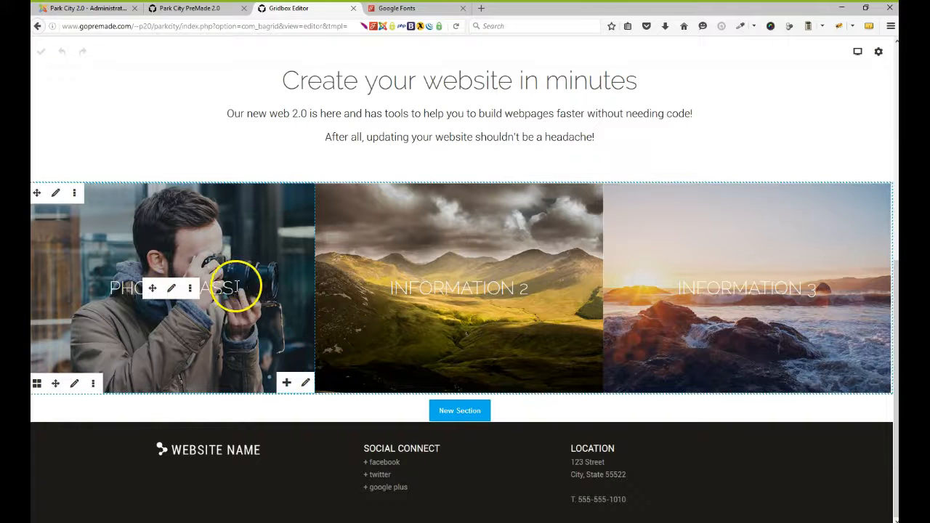
pyautogui.click(306, 384)
pyautogui.click(674, 149)
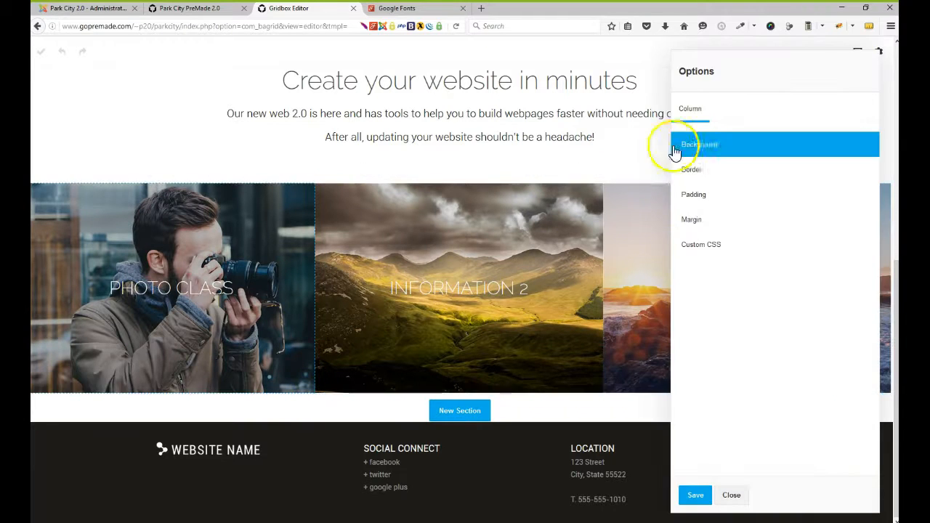
pyautogui.click(760, 166)
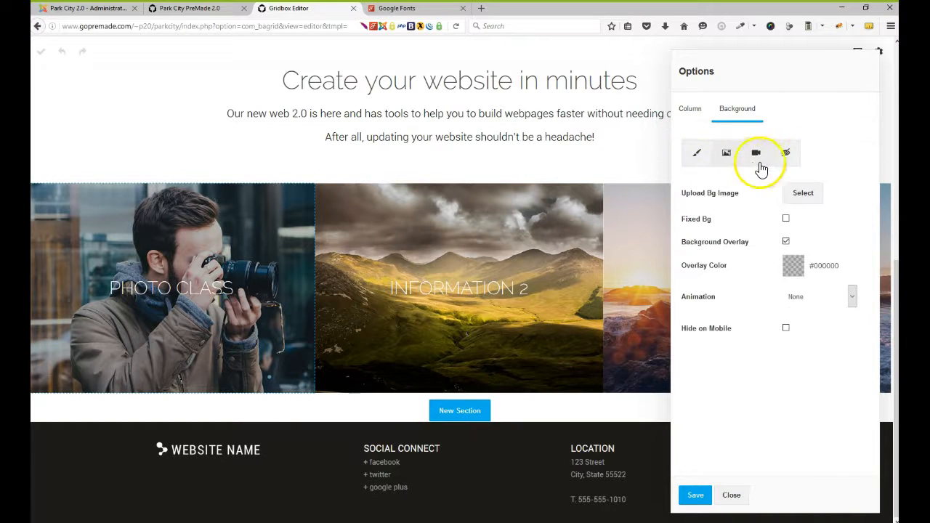
pyautogui.click(727, 167)
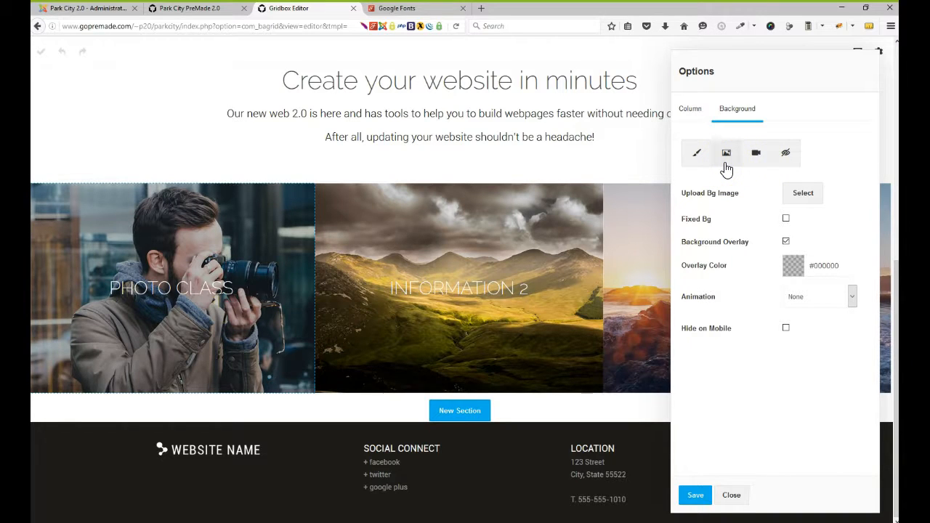
pyautogui.click(712, 175)
pyautogui.click(692, 157)
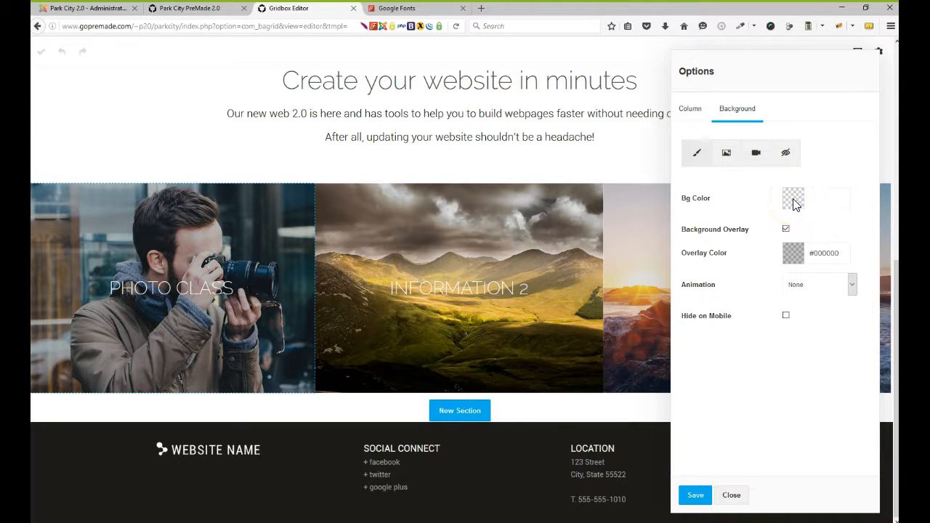
pyautogui.click(793, 202)
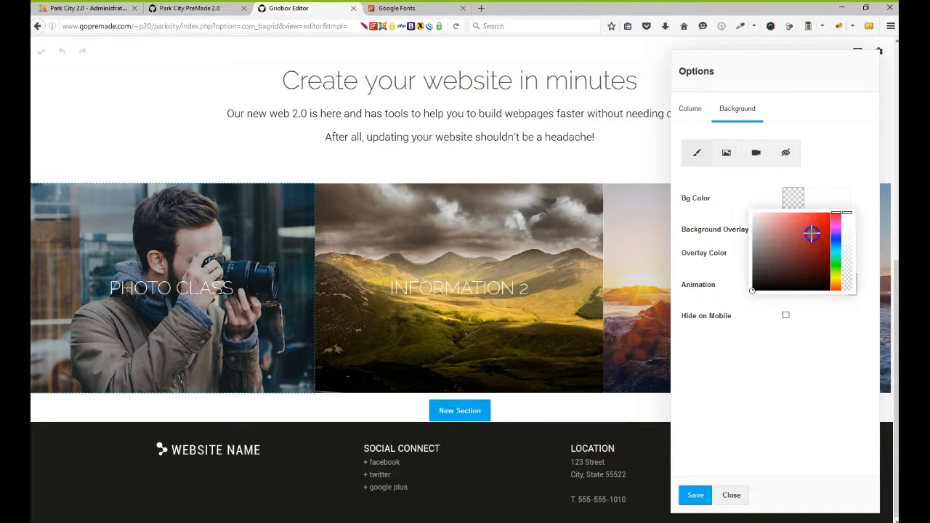
pyautogui.click(829, 215)
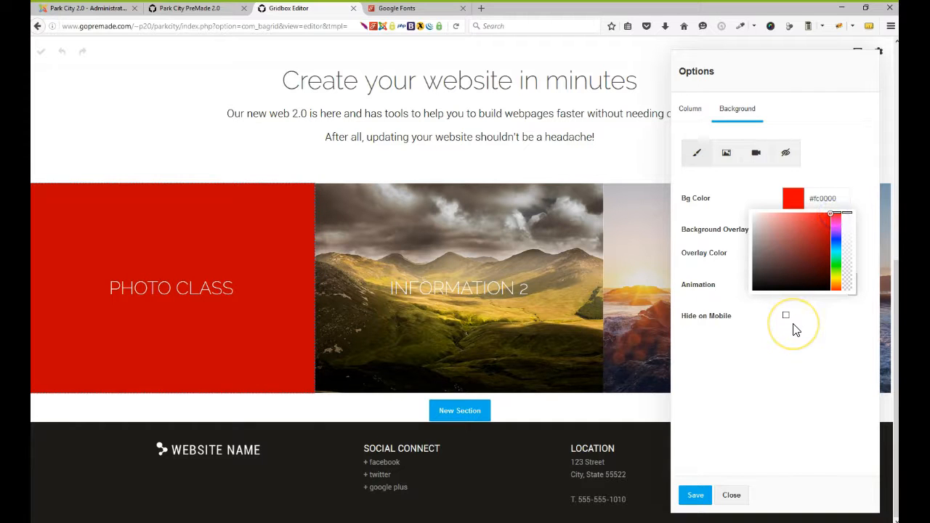
# - Adjust the Photo Class column's solid background color to #ff0000
pyautogui.click(801, 262)
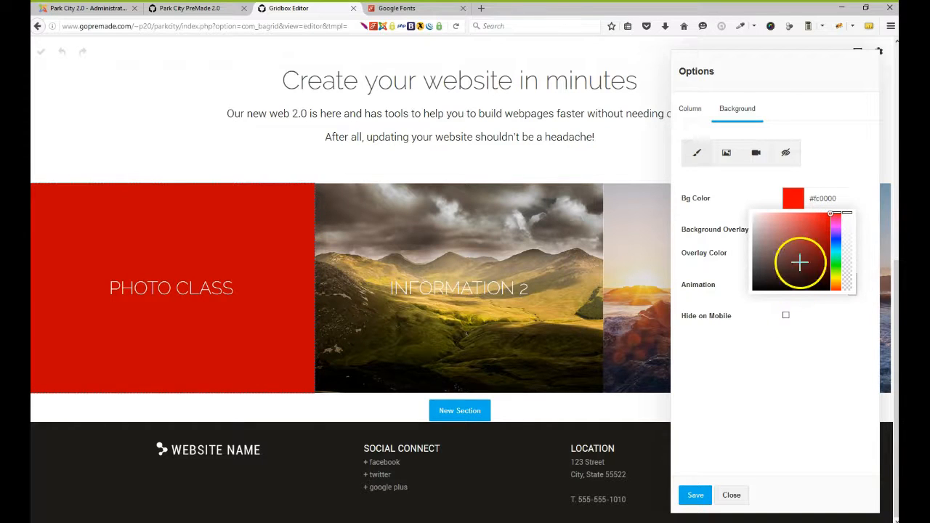
pyautogui.click(826, 211)
pyautogui.moveTo(824, 207)
pyautogui.mouseDown()
pyautogui.moveTo(850, 239)
pyautogui.moveTo(849, 276)
pyautogui.moveTo(845, 210)
pyautogui.mouseUp()
pyautogui.click(804, 347)
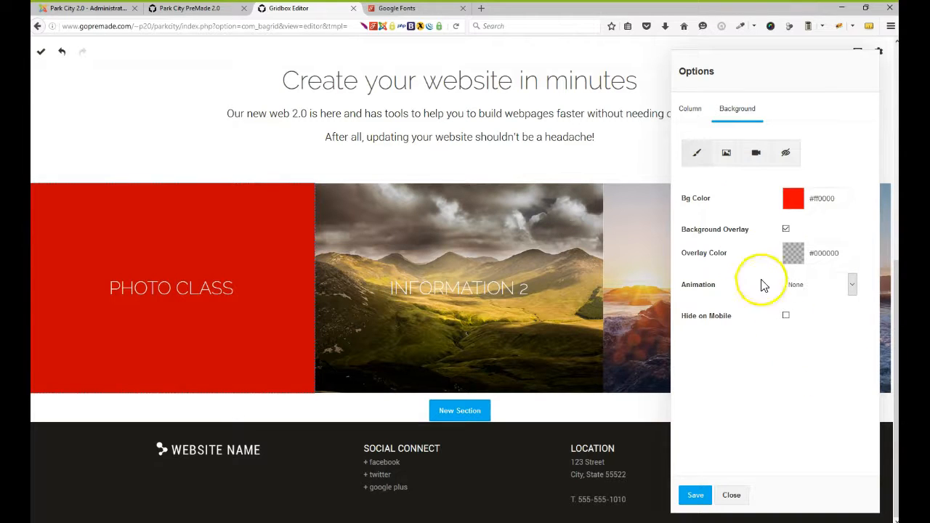
# - Examine the column's image and YouTube video background settings, including video ID, mute, start time and the video quality choices
pyautogui.click(729, 155)
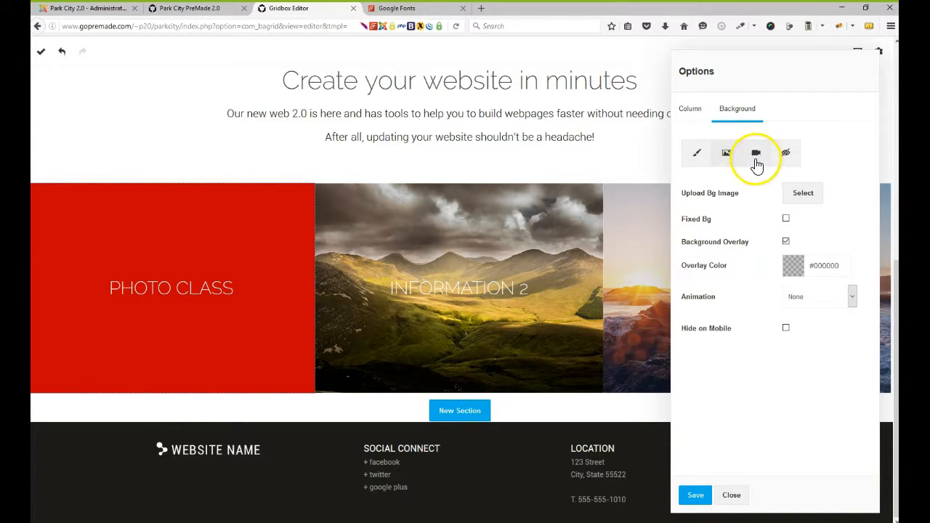
pyautogui.click(756, 165)
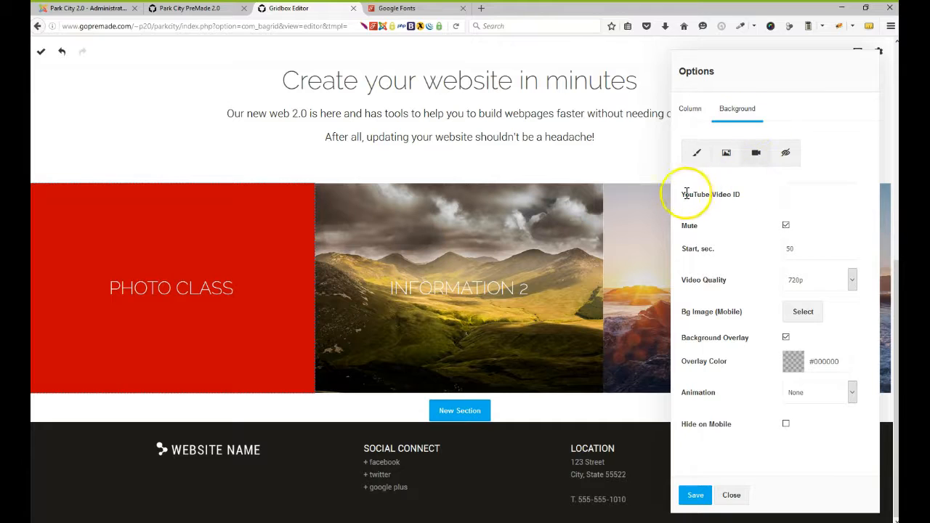
pyautogui.click(798, 193)
pyautogui.click(786, 225)
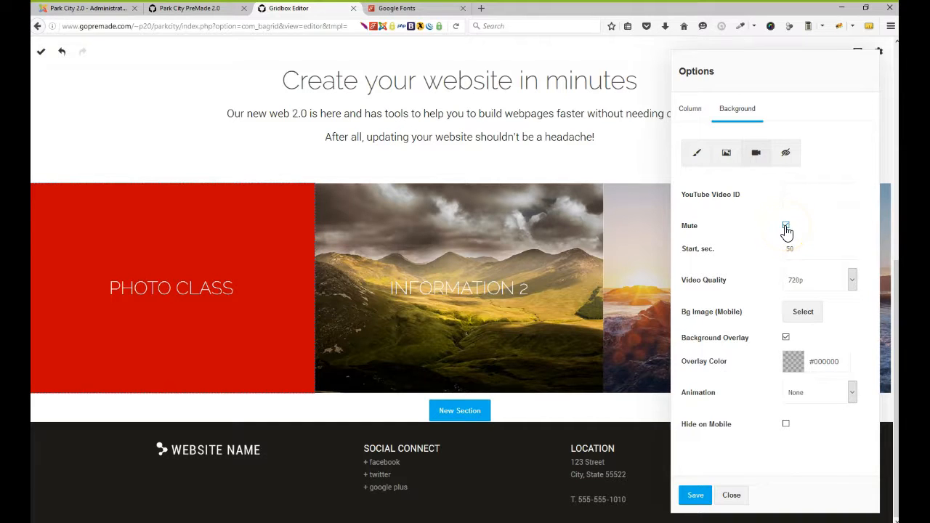
pyautogui.click(803, 245)
pyautogui.moveTo(803, 245); pyautogui.dragTo(780, 249)
pyautogui.click(807, 281)
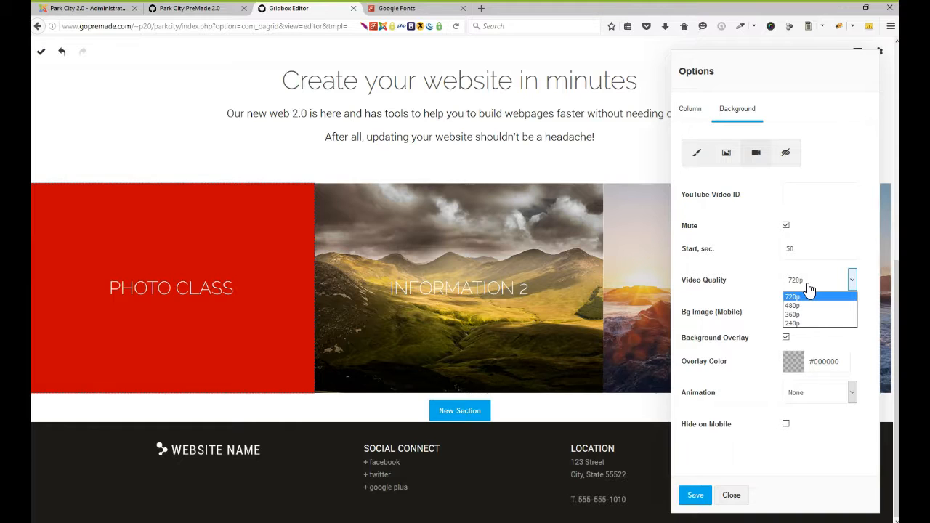
pyautogui.click(808, 285)
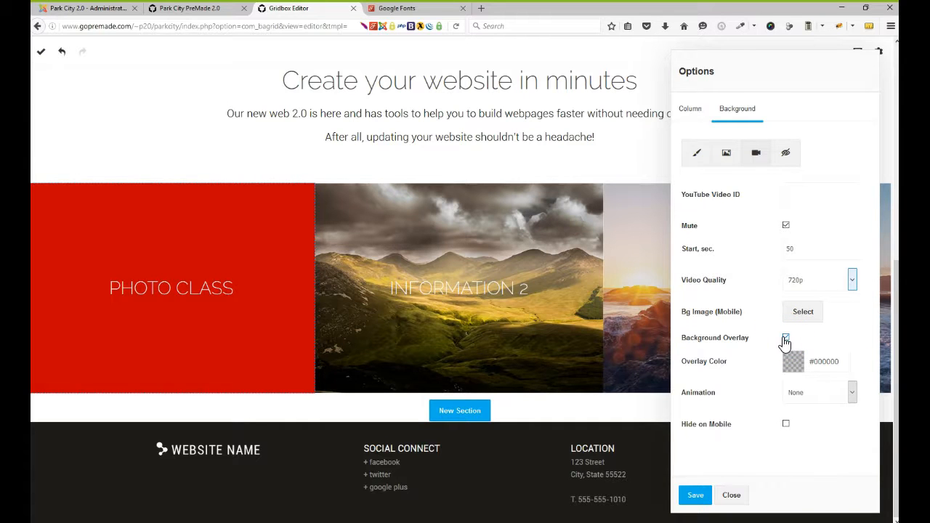
# - Set takingpic.png as the Photo Class column's background image
pyautogui.click(725, 154)
pyautogui.click(805, 202)
pyautogui.scroll(-5, 339, 260)
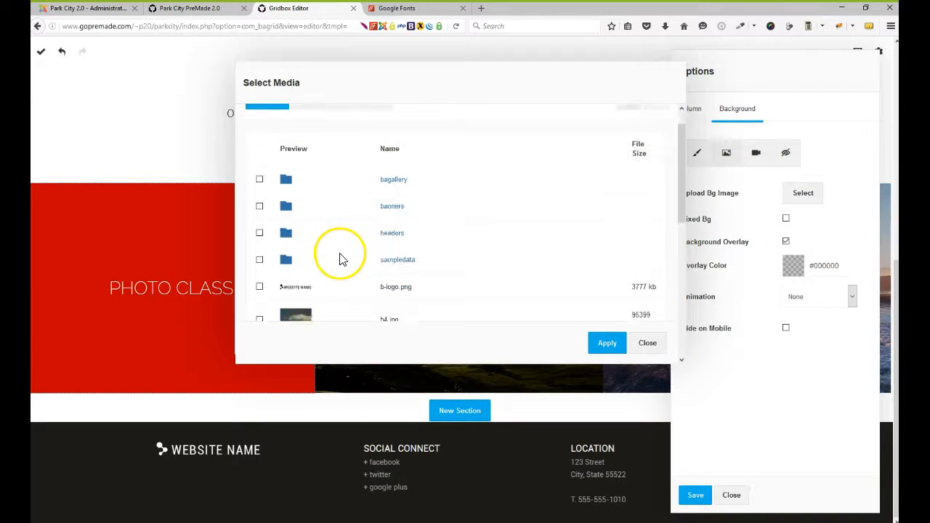
pyautogui.click(399, 271)
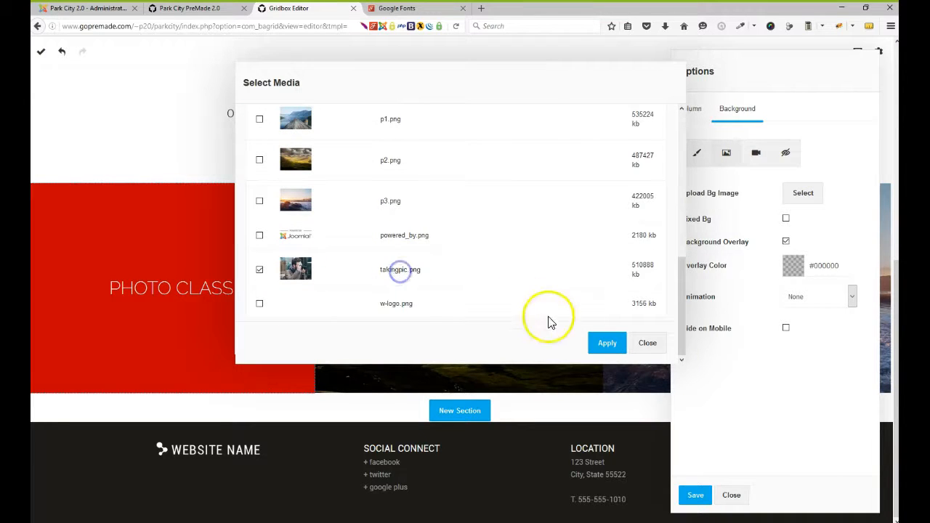
pyautogui.click(604, 344)
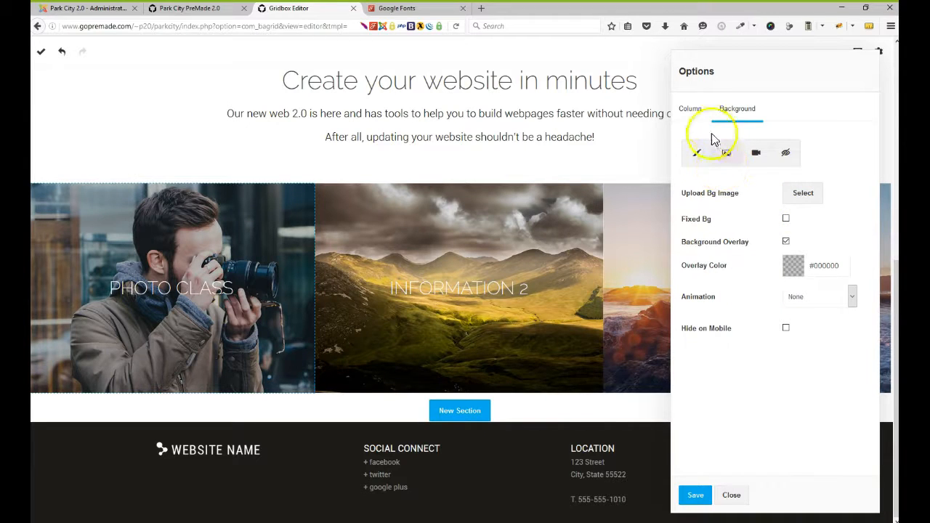
# - Try the Bounce In and Fade In animations on the Photo Class column, set it to Zoom In, and close the column options
pyautogui.click(797, 298)
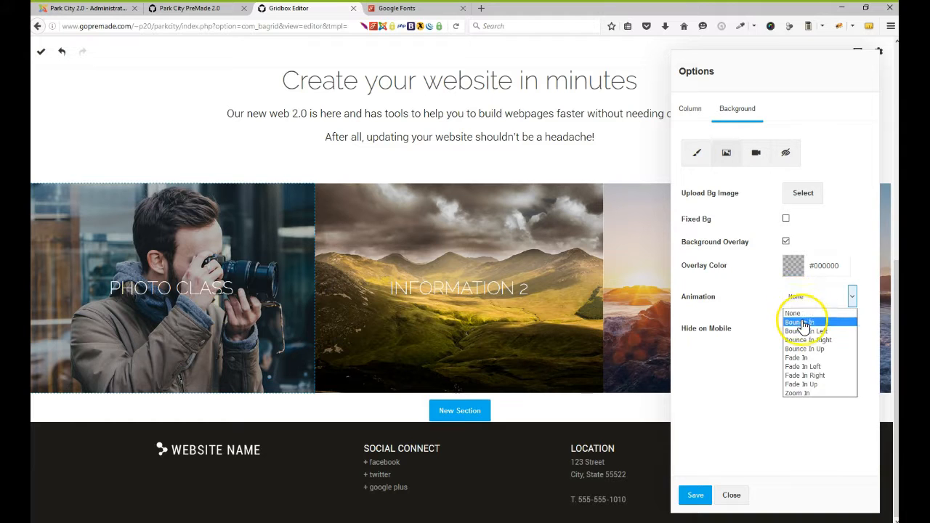
pyautogui.click(804, 323)
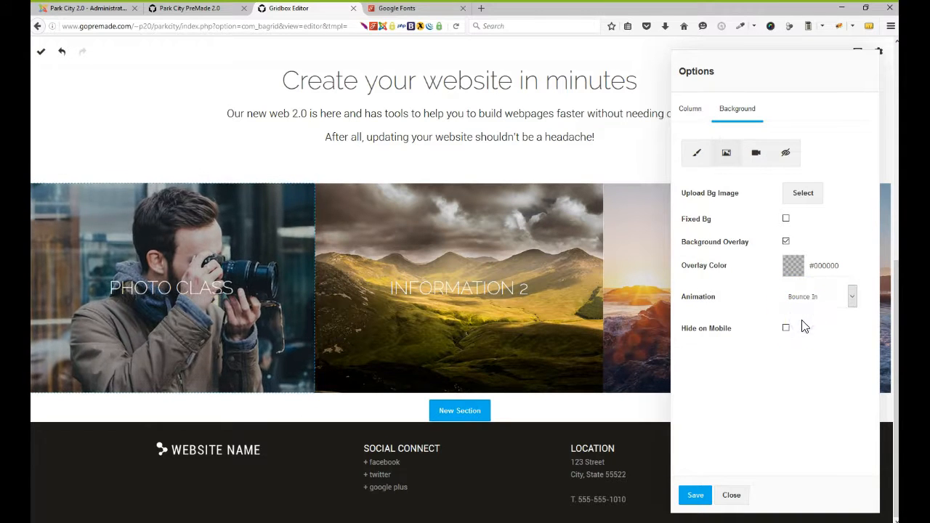
pyautogui.click(806, 299)
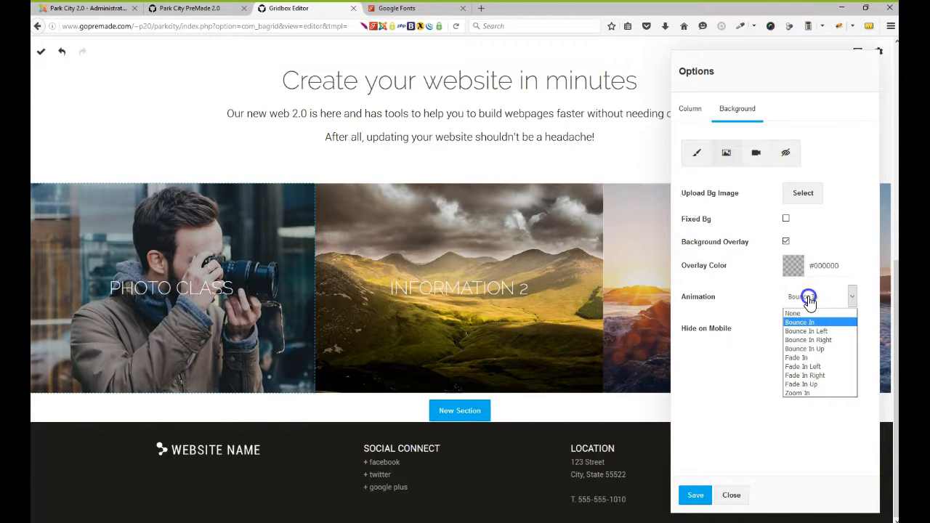
pyautogui.click(801, 357)
pyautogui.click(799, 296)
pyautogui.click(801, 393)
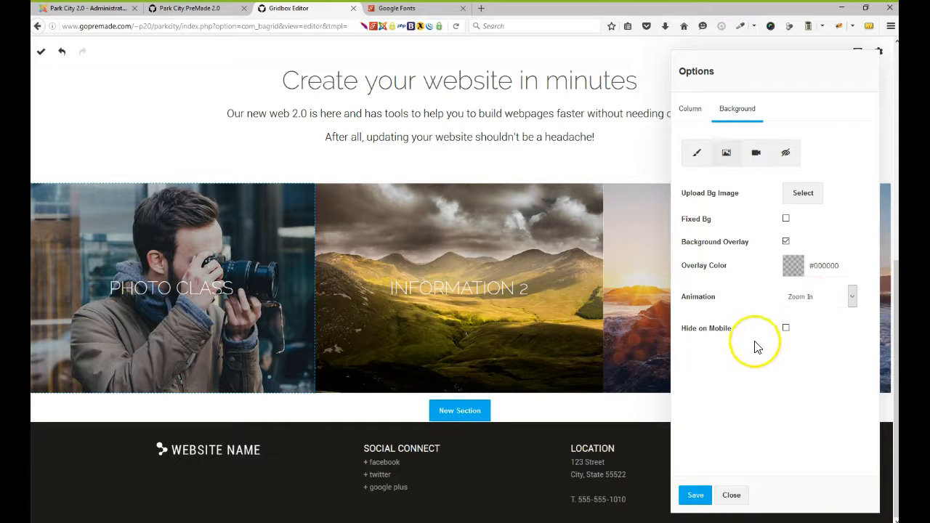
pyautogui.moveTo(683, 328); pyautogui.dragTo(731, 327)
pyautogui.click(731, 495)
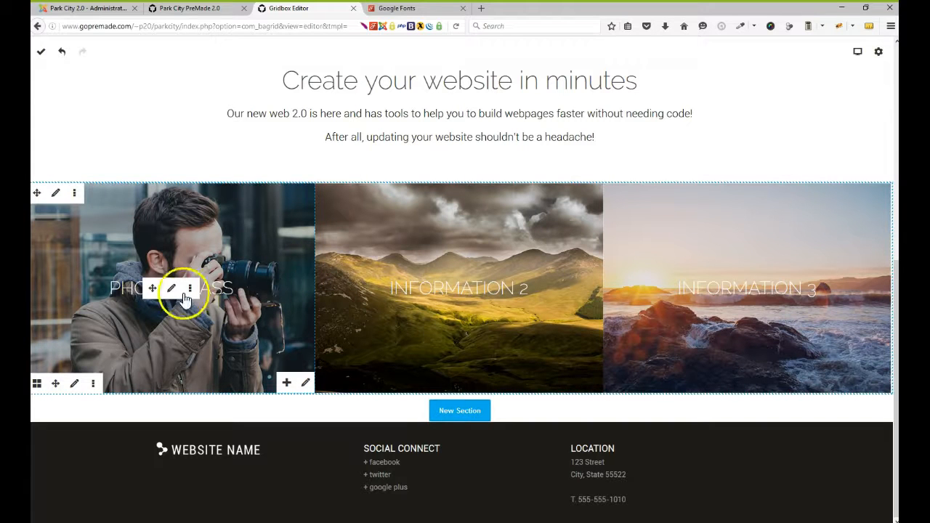
# - Delete the "Photo Class" text element from the first image tile
pyautogui.click(190, 289)
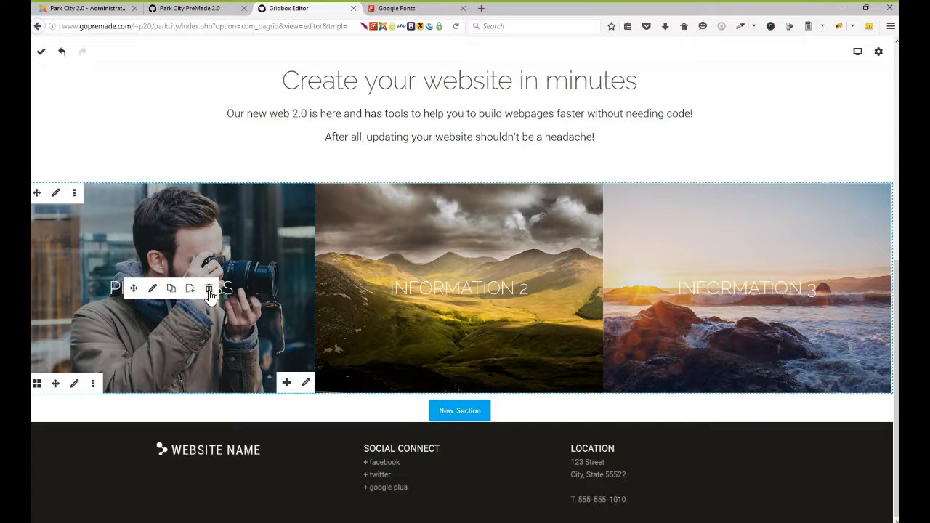
pyautogui.click(208, 289)
pyautogui.click(538, 181)
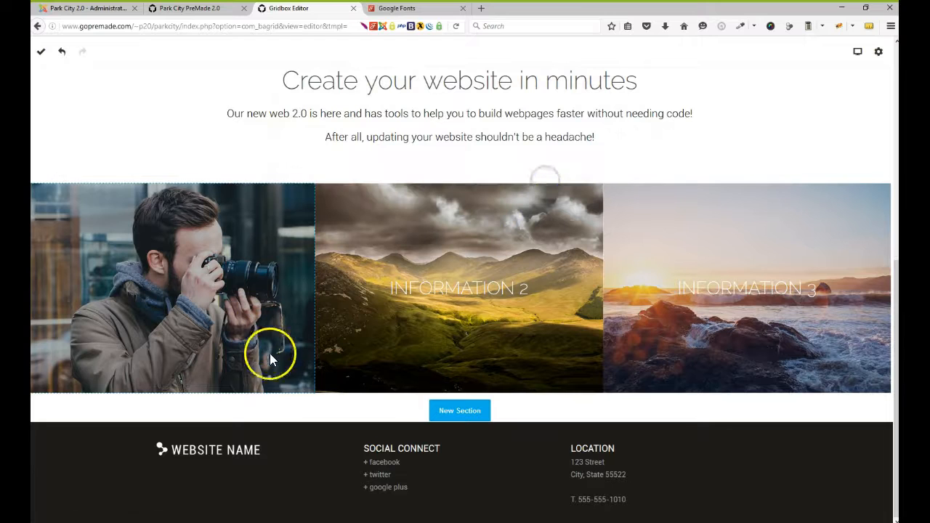
# - Insert the Contact US form into the first image tile and review how it displays on the page
pyautogui.click(286, 356)
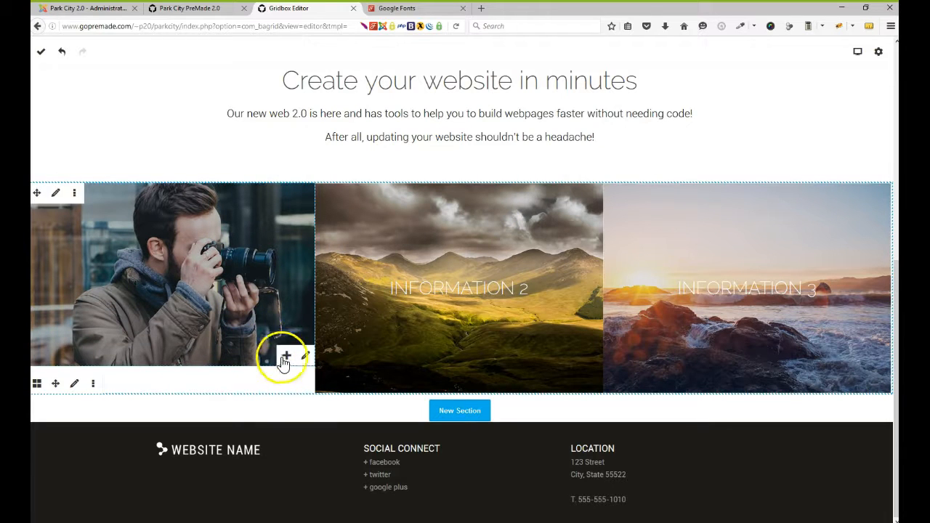
pyautogui.click(319, 338)
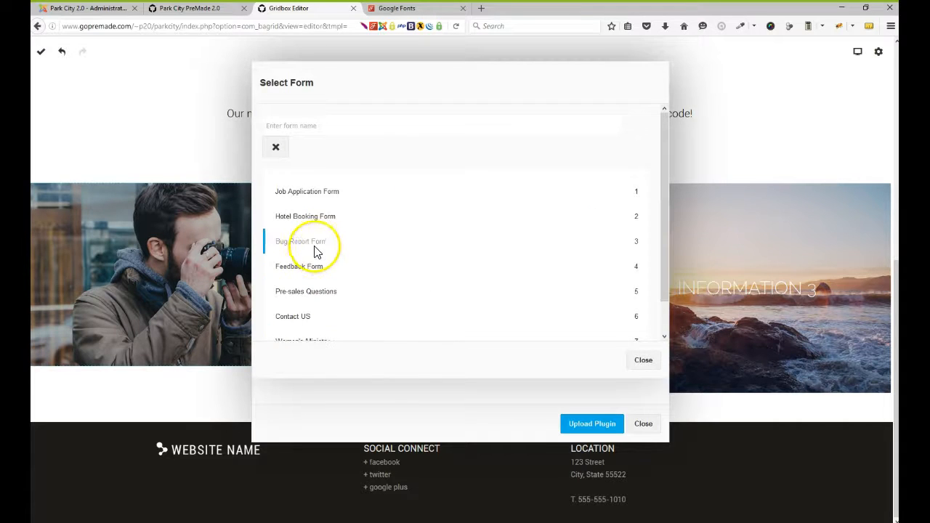
pyautogui.scroll(-1, 320, 247)
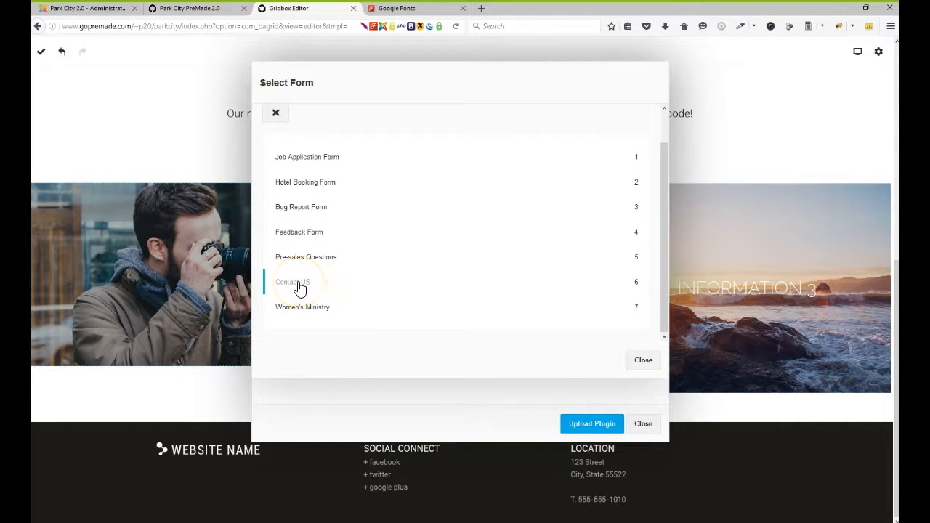
pyautogui.click(298, 283)
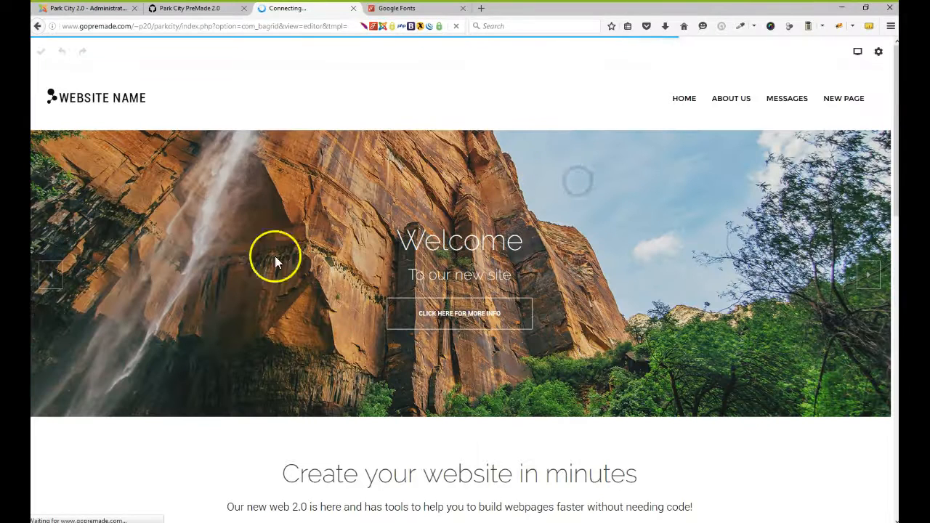
pyautogui.scroll(-3, 111, 285)
pyautogui.scroll(-3, 152, 312)
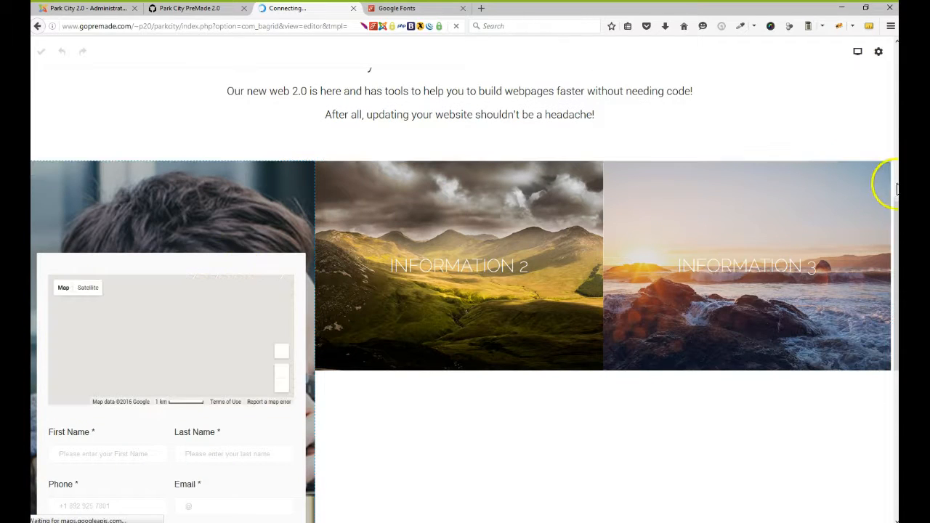
pyautogui.moveTo(897, 226); pyautogui.dragTo(887, 291)
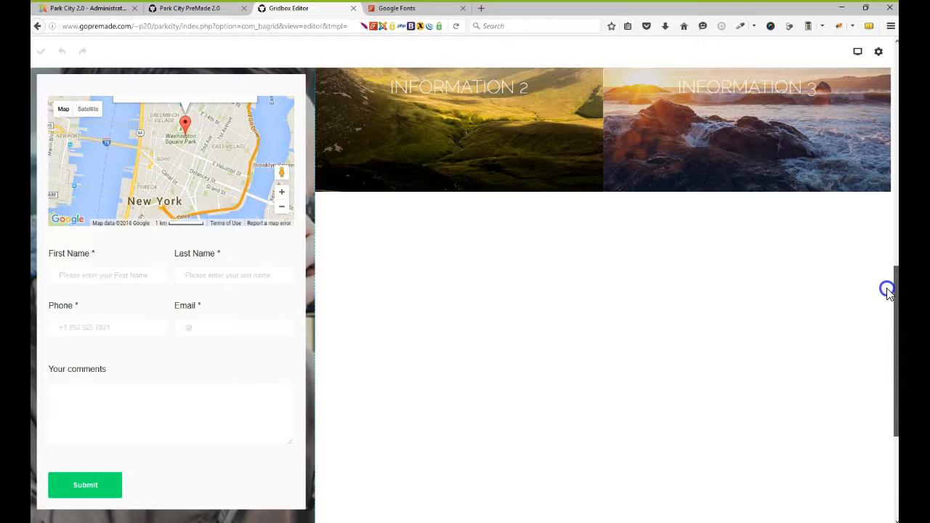
pyautogui.moveTo(887, 290)
pyautogui.mouseDown()
pyautogui.moveTo(878, 237)
pyautogui.moveTo(893, 283)
pyautogui.mouseUp()
# - Delete the contact form from the first image tile
pyautogui.click(191, 321)
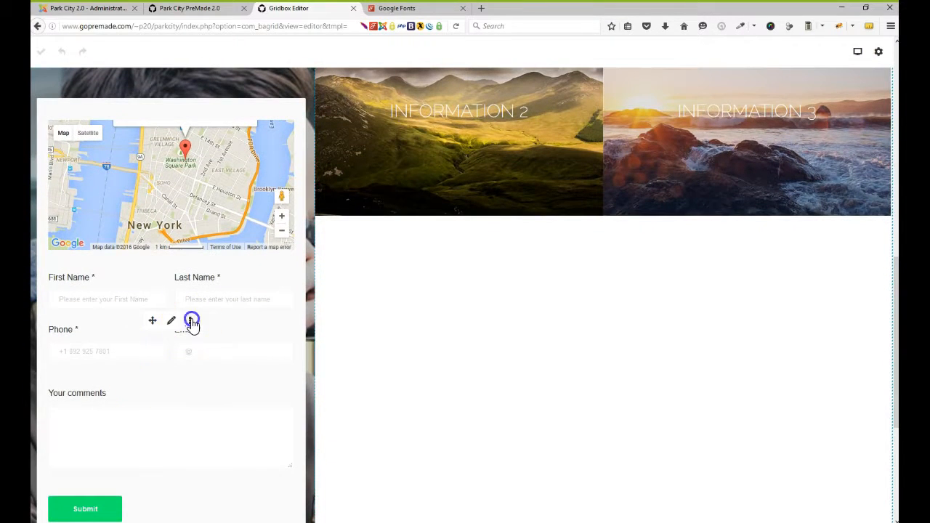
pyautogui.click(209, 321)
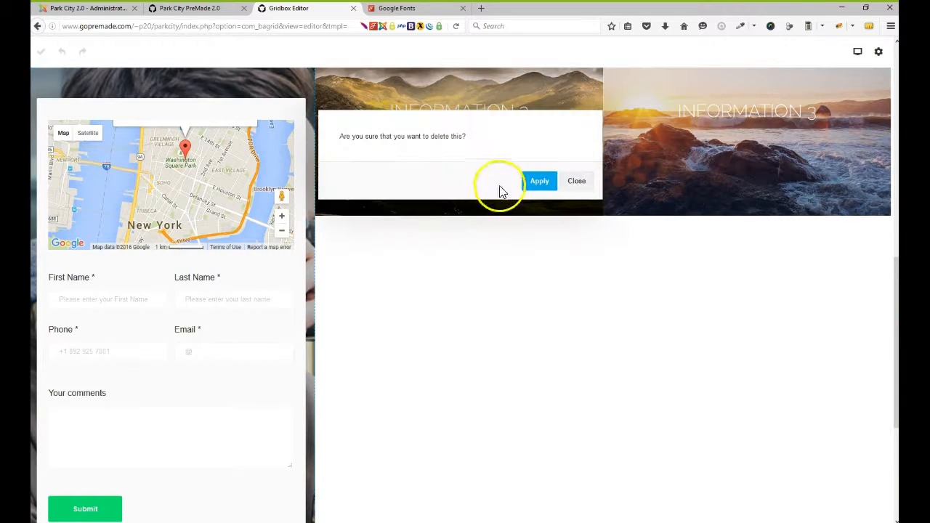
pyautogui.click(536, 181)
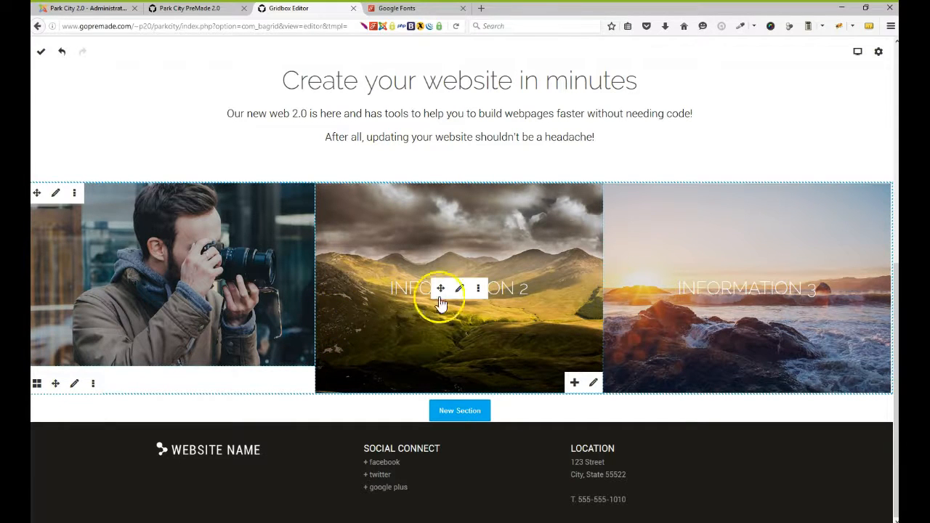
pyautogui.moveTo(385, 288); pyautogui.dragTo(482, 320)
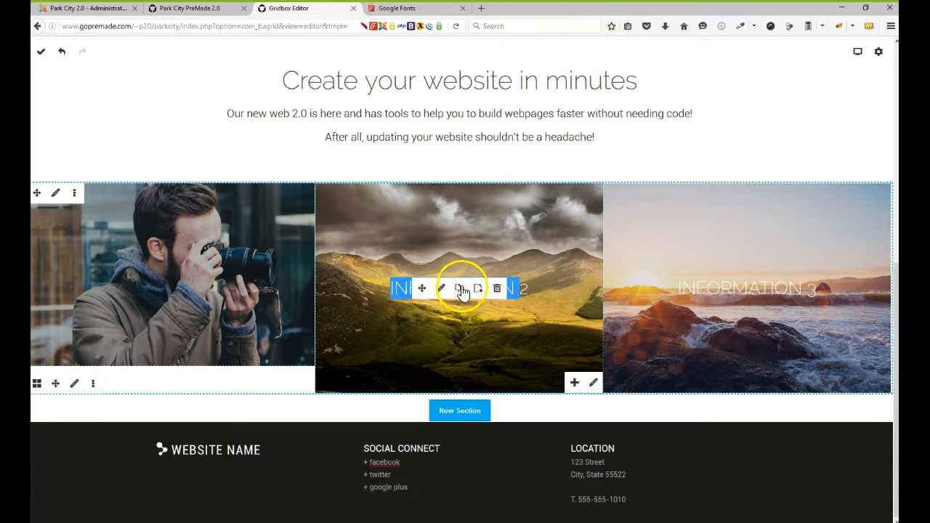
pyautogui.click(459, 336)
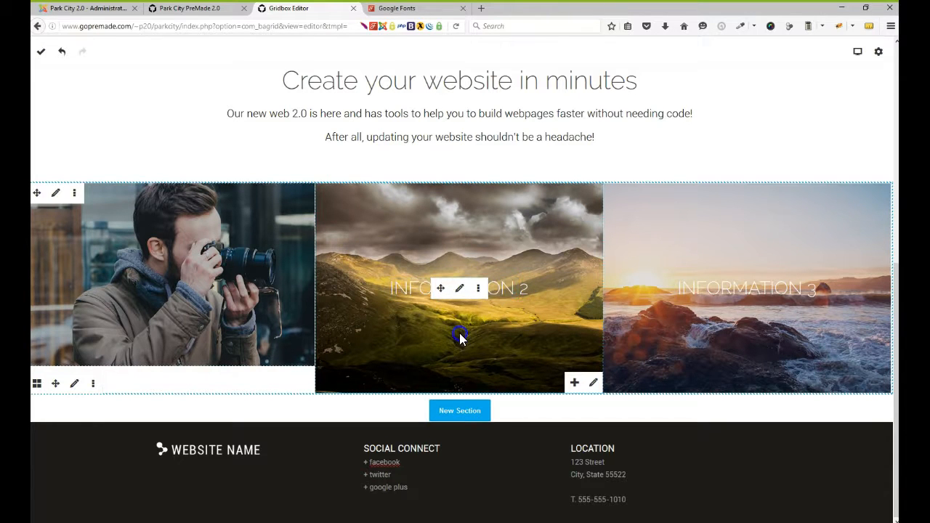
# - Duplicate the "INFORMATION 2" heading and move the copy into the photographer image column
pyautogui.click(478, 292)
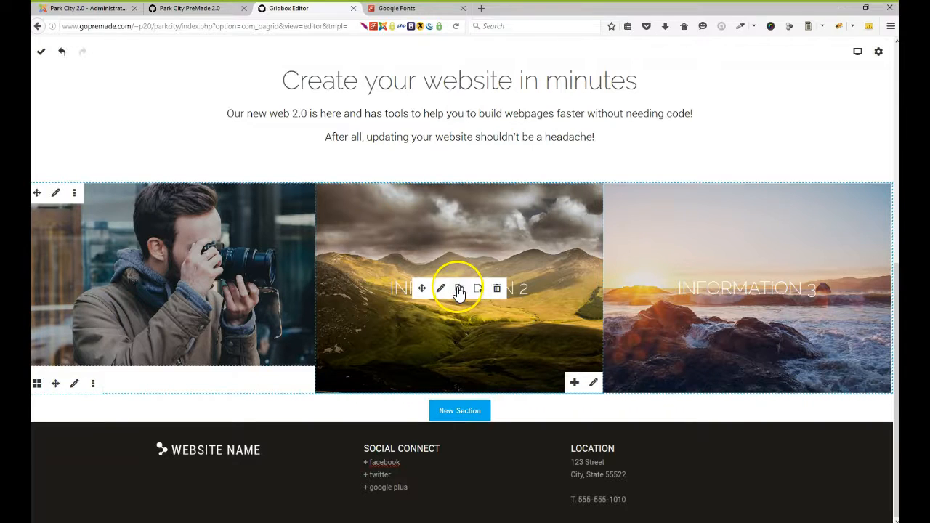
pyautogui.click(460, 289)
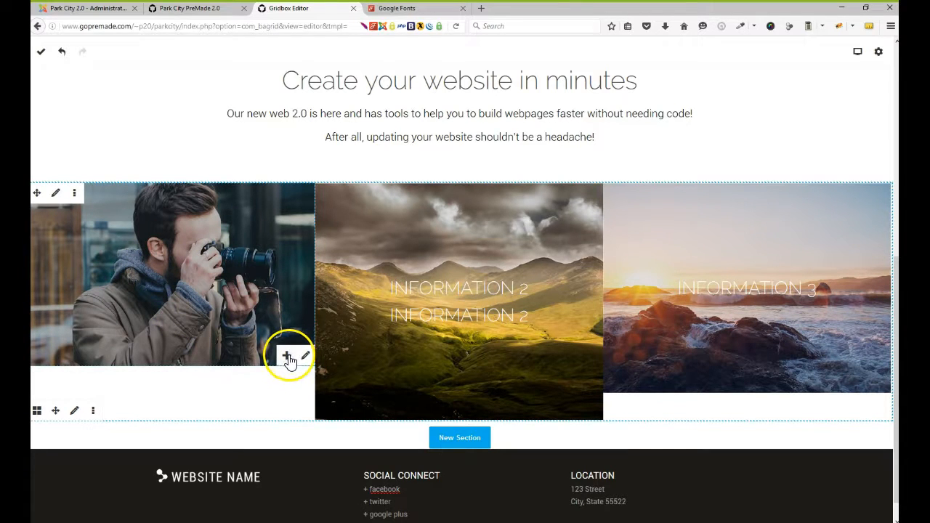
pyautogui.click(288, 358)
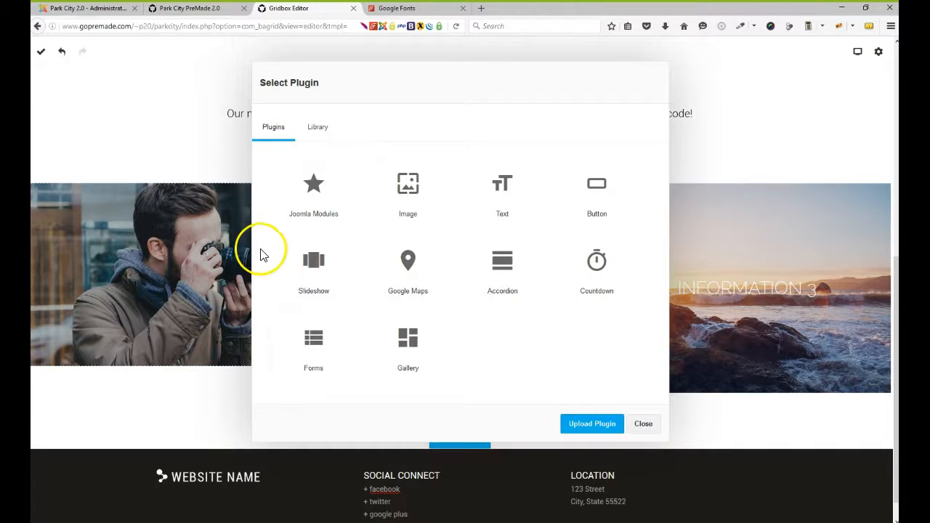
pyautogui.click(645, 424)
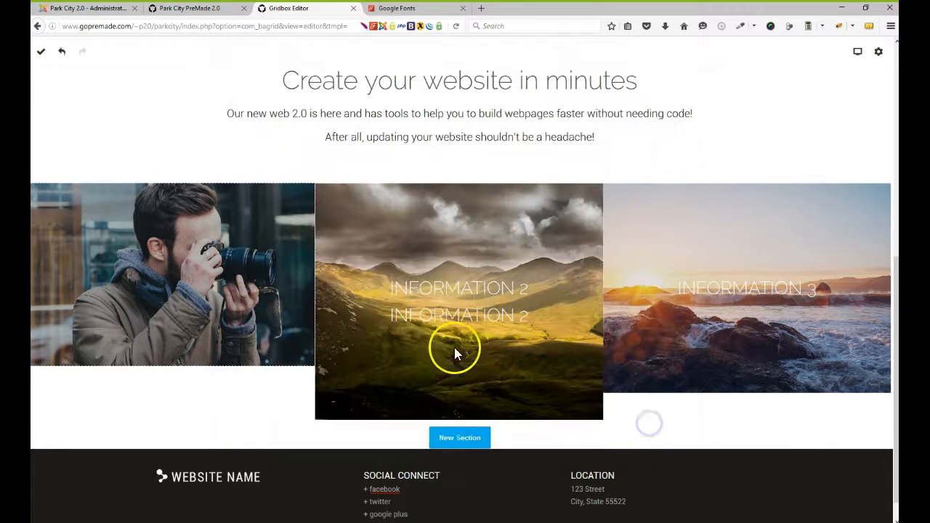
pyautogui.moveTo(440, 315); pyautogui.dragTo(180, 299)
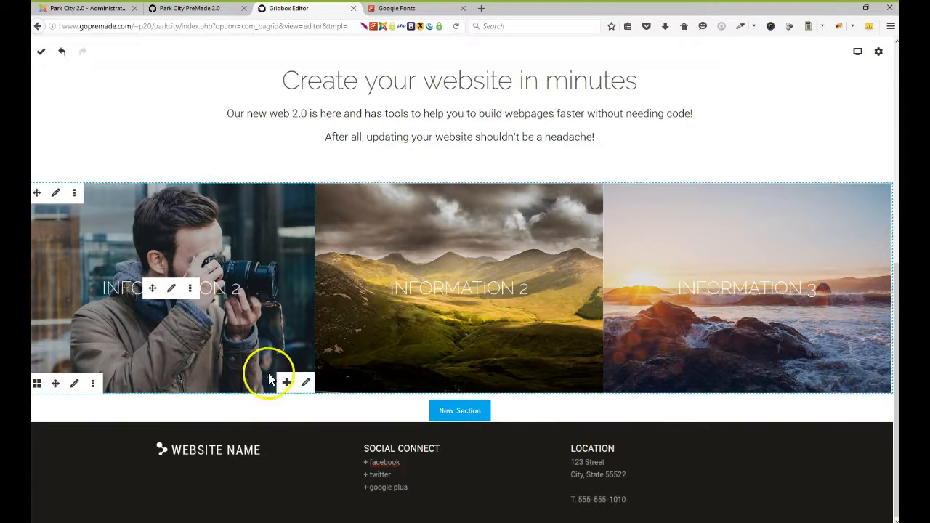
# - Change the heading over the photographer image to "INFORMATION 1"
pyautogui.click(237, 292)
pyautogui.press('BackSpace')
pyautogui.write('1')
pyautogui.click(305, 412)
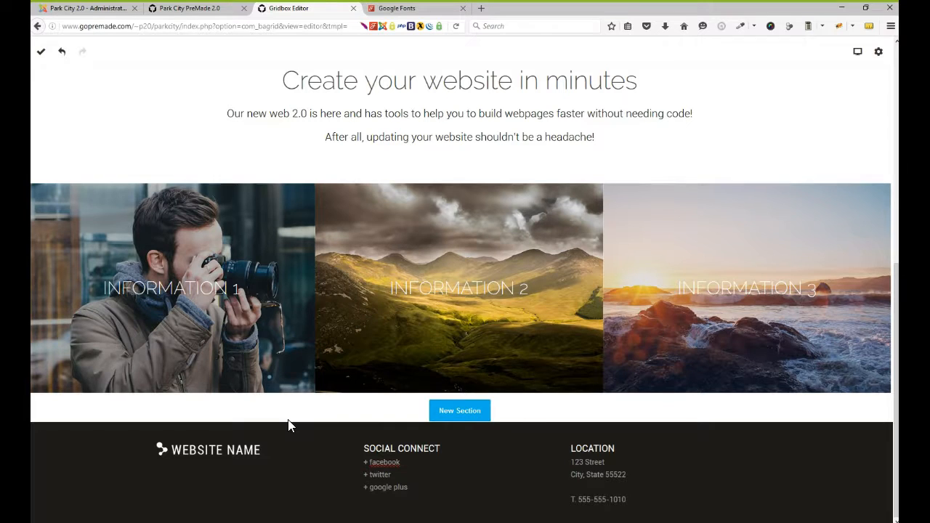
# - Update the street number and the phone number in the footer's Location block
pyautogui.click(586, 462)
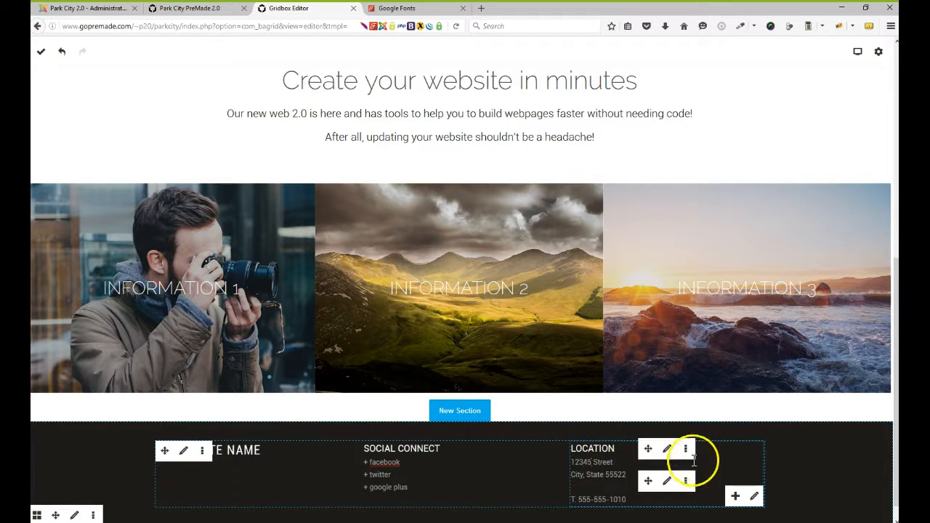
pyautogui.click(595, 499)
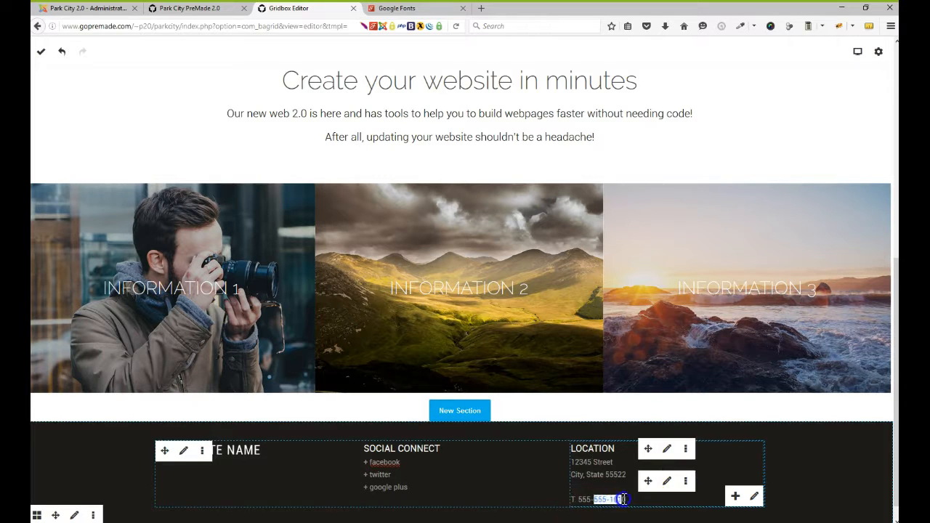
pyautogui.write('5')
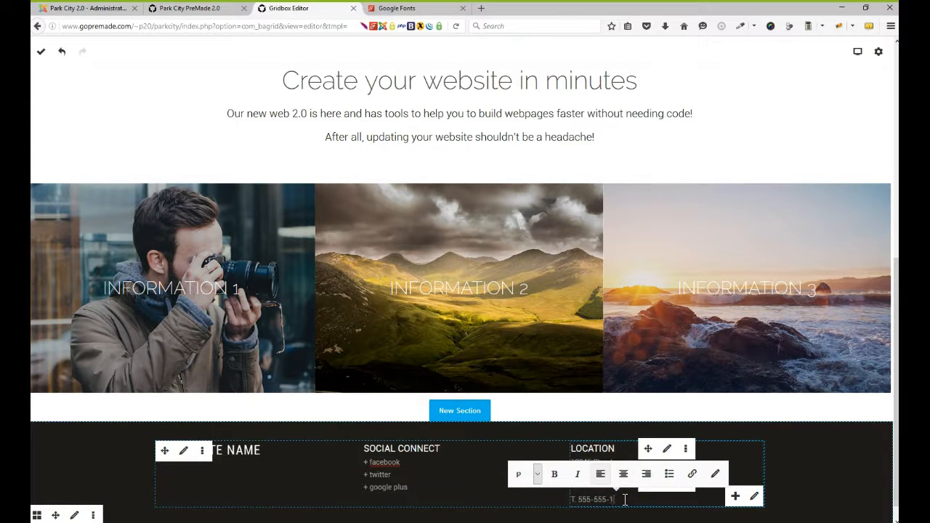
pyautogui.write('55-1212')
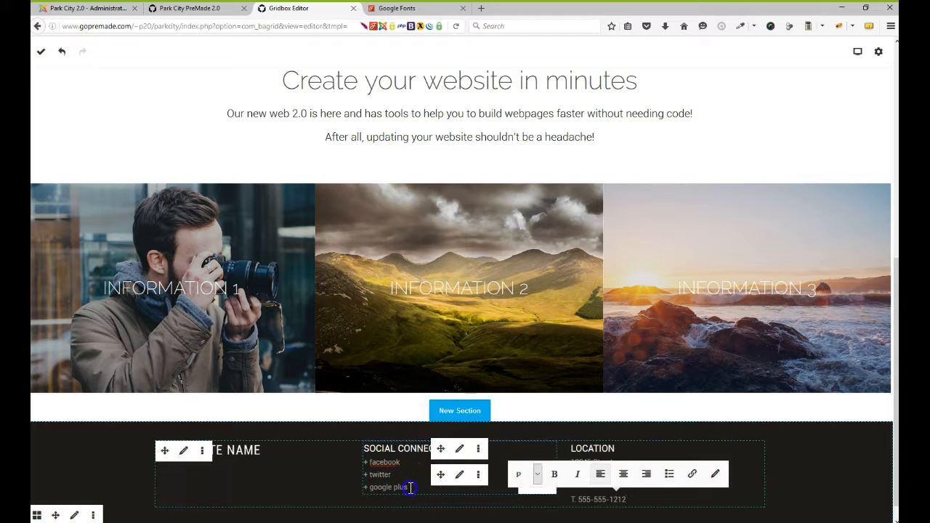
# - Add a "+ greedbegone" line below google plus in the footer's Social Connect list
pyautogui.click(409, 488)
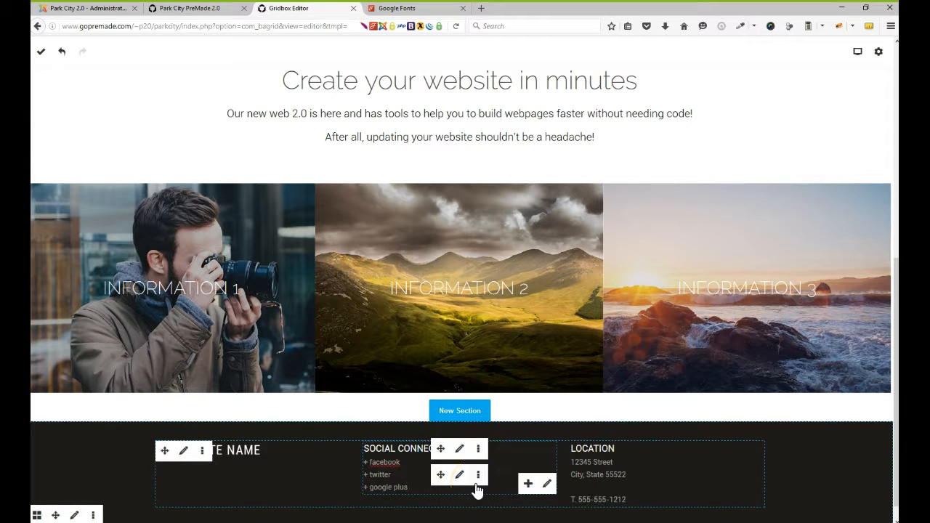
pyautogui.press('Return')
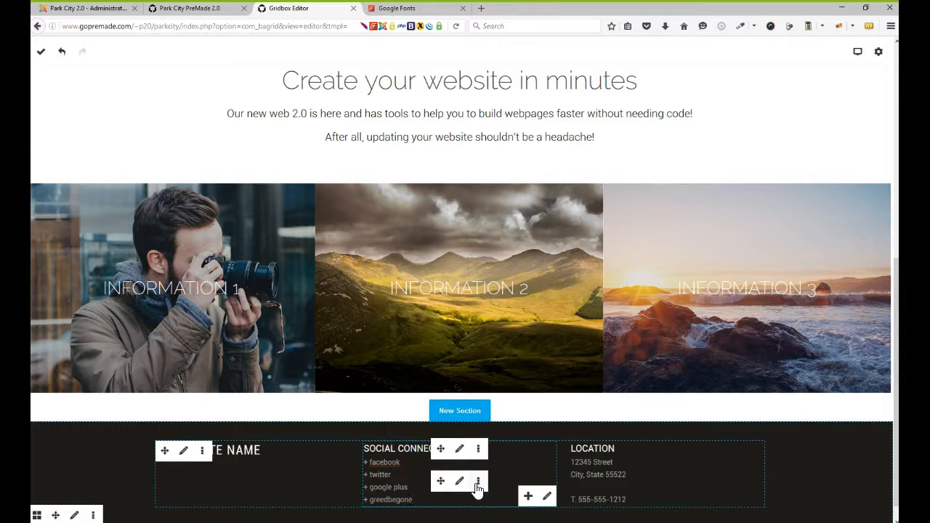
pyautogui.write('greedbegone')
pyautogui.hotkey('shift', 'Home')
pyautogui.click(392, 500)
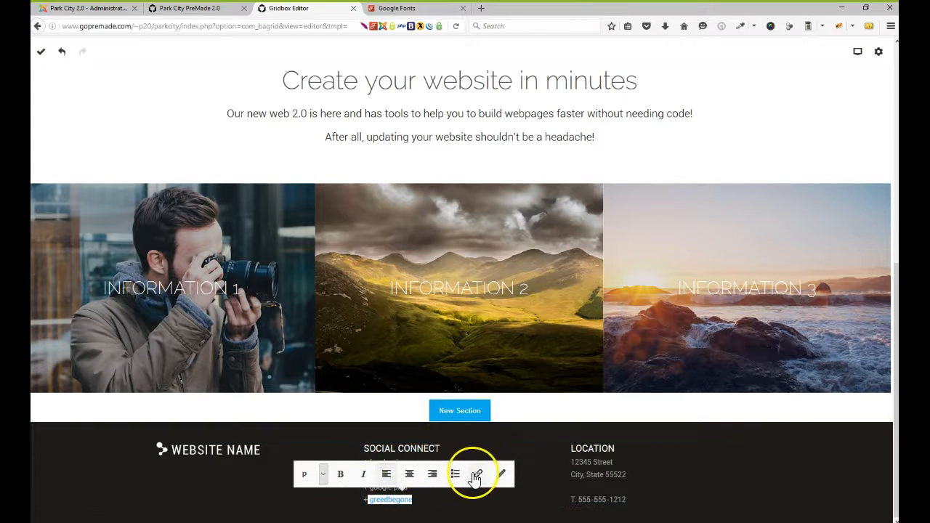
pyautogui.click(479, 476)
pyautogui.click(335, 474)
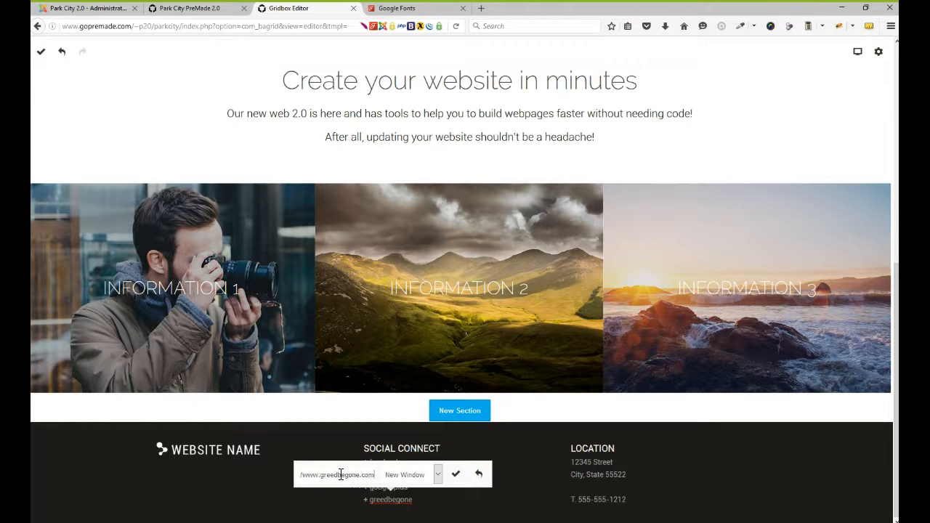
pyautogui.click(457, 475)
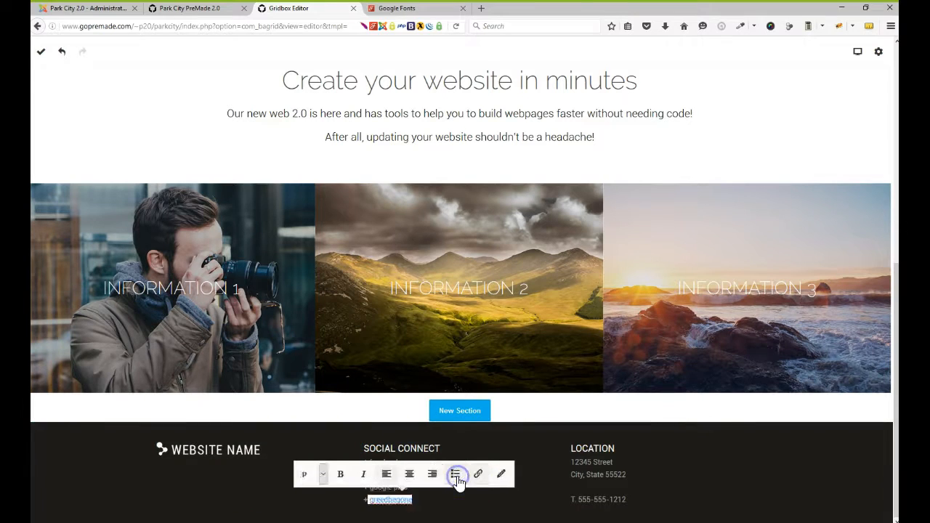
pyautogui.click(178, 408)
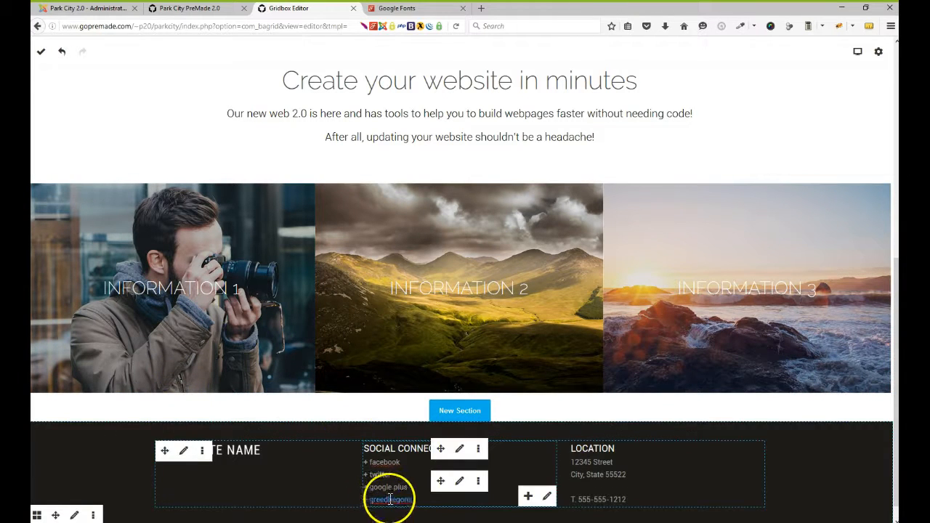
# - Save the edited page and reload the live Park City site with the changes
pyautogui.click(40, 51)
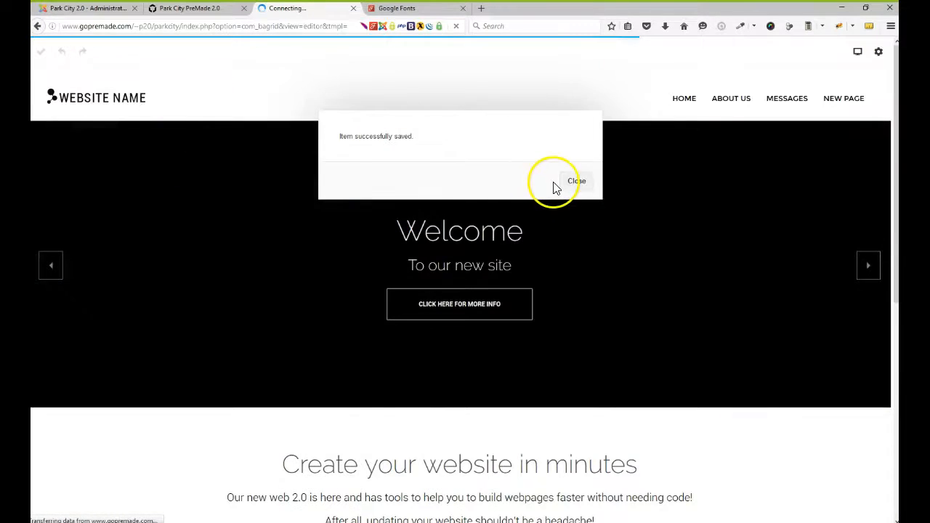
pyautogui.click(576, 180)
pyautogui.click(195, 9)
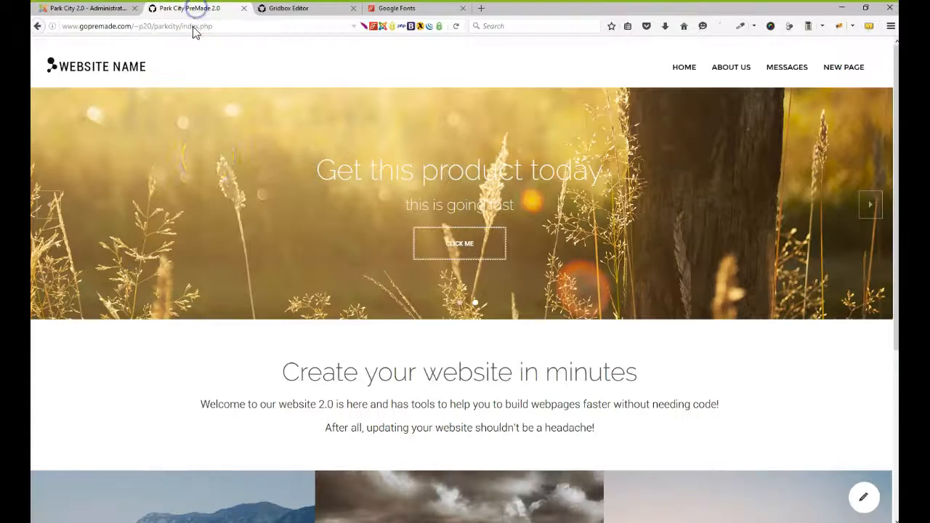
pyautogui.click(170, 329)
pyautogui.press('F5')
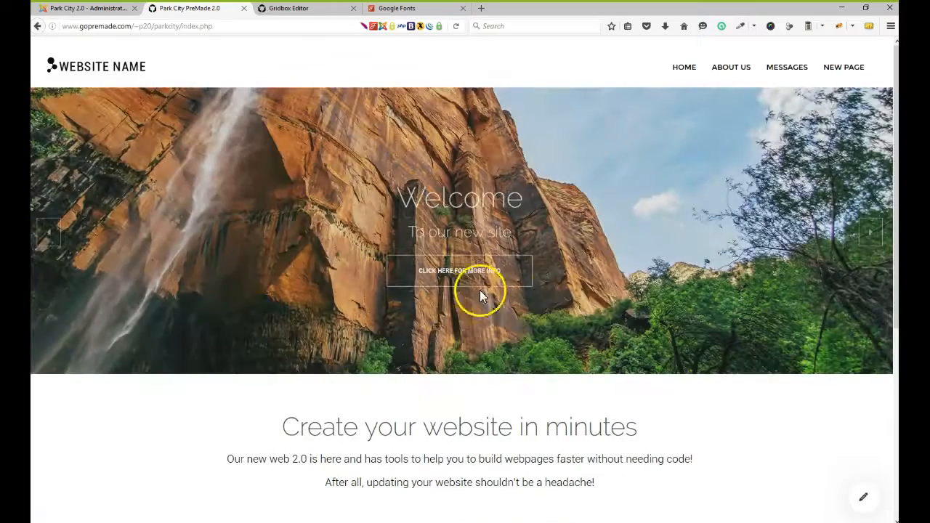
# - Review the lower part of the live homepage and test the footer's greedbegone link
pyautogui.scroll(-2, 537, 289)
pyautogui.scroll(-3, 539, 294)
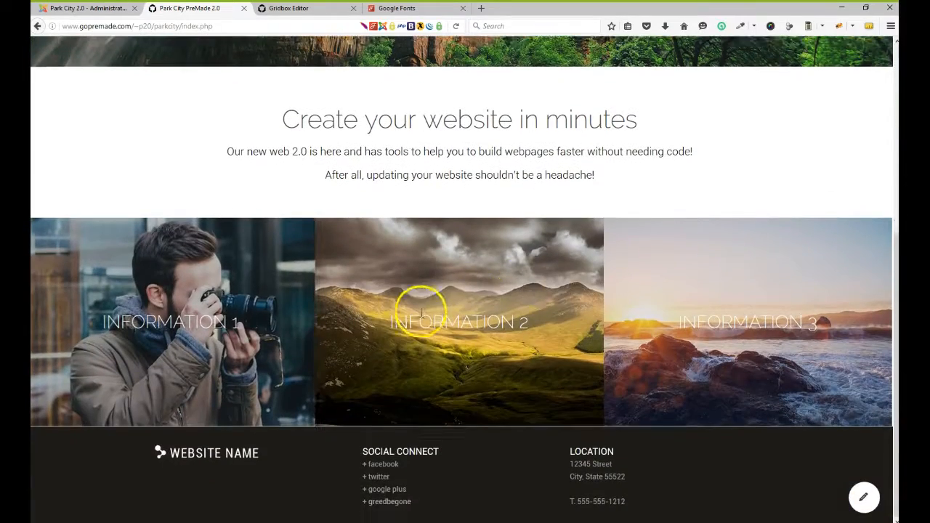
pyautogui.click(392, 503)
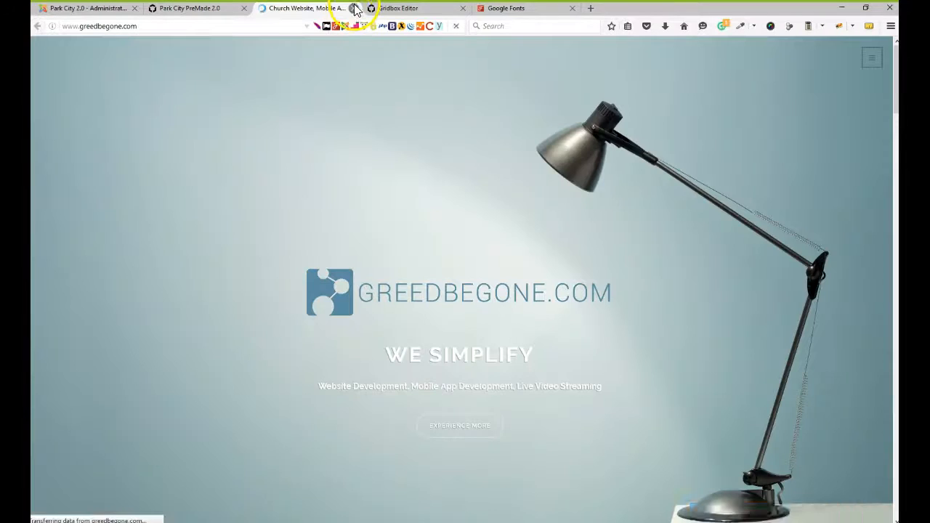
pyautogui.click(353, 8)
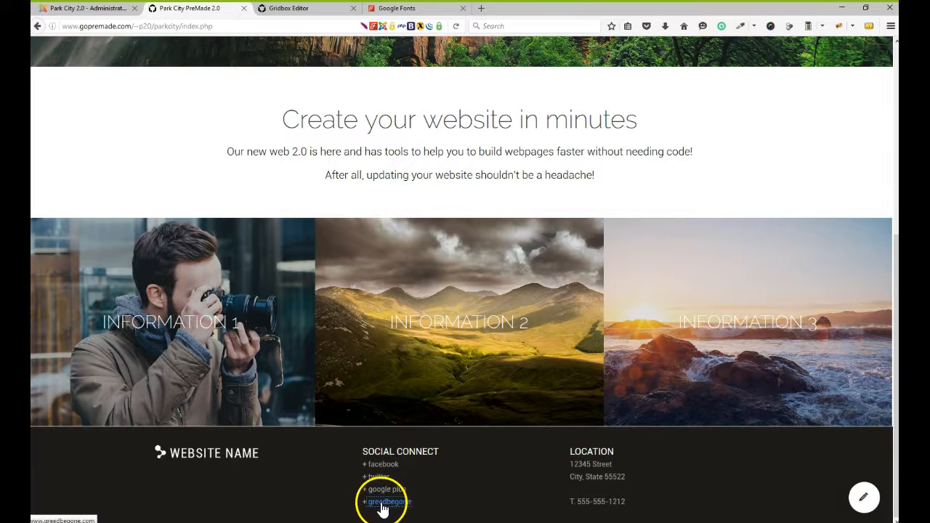
# - Return to the Gridbox editor and open the footer's Links typography settings in the theme configuration
pyautogui.click(305, 8)
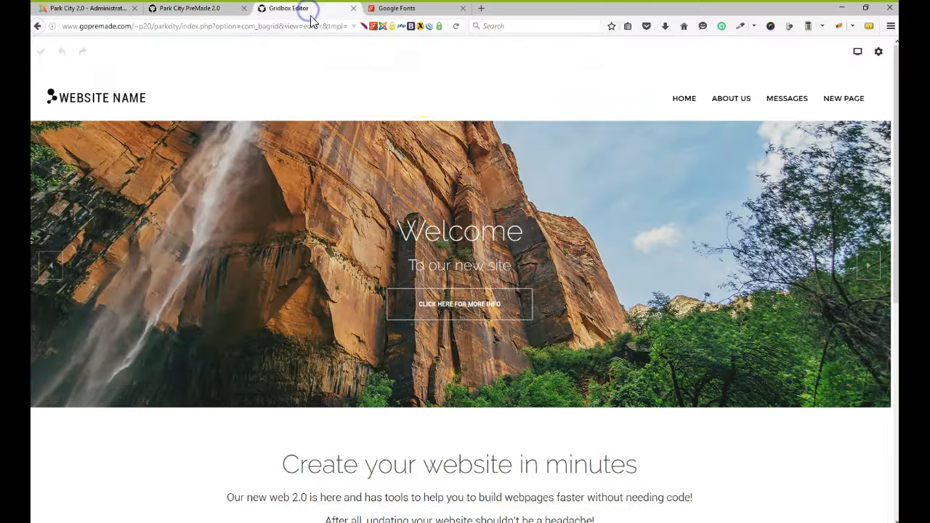
pyautogui.click(880, 55)
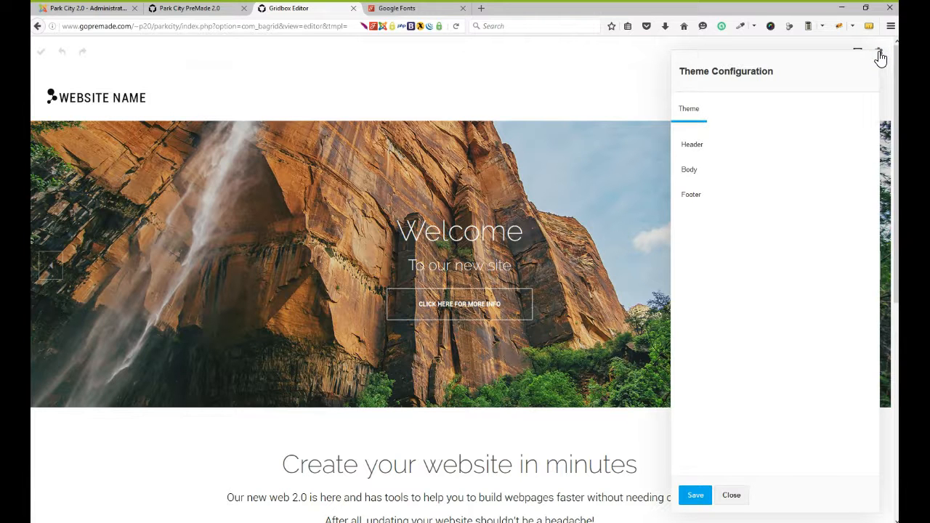
pyautogui.click(741, 193)
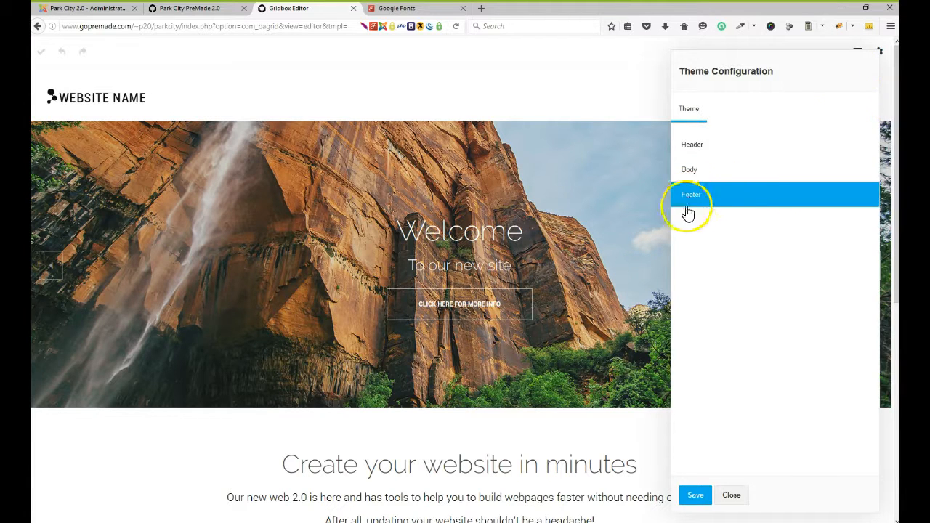
pyautogui.scroll(-5, 554, 326)
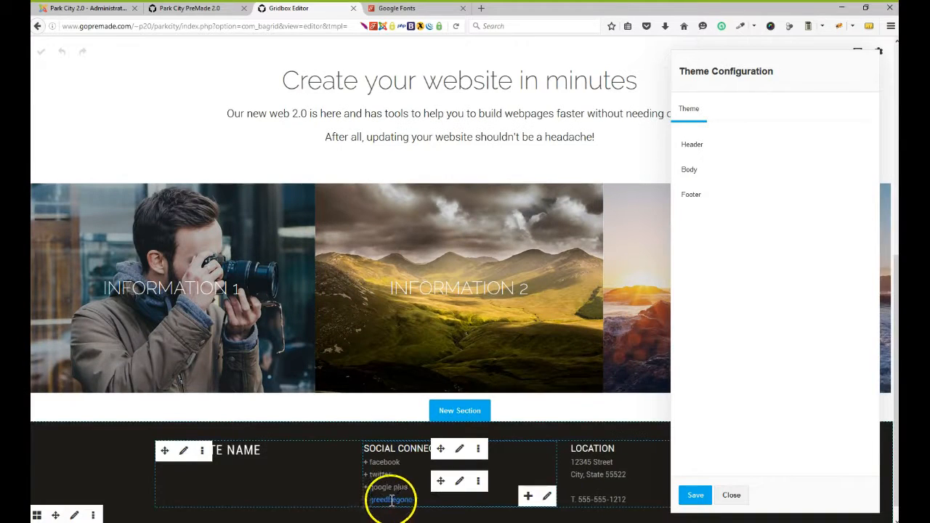
pyautogui.click(691, 196)
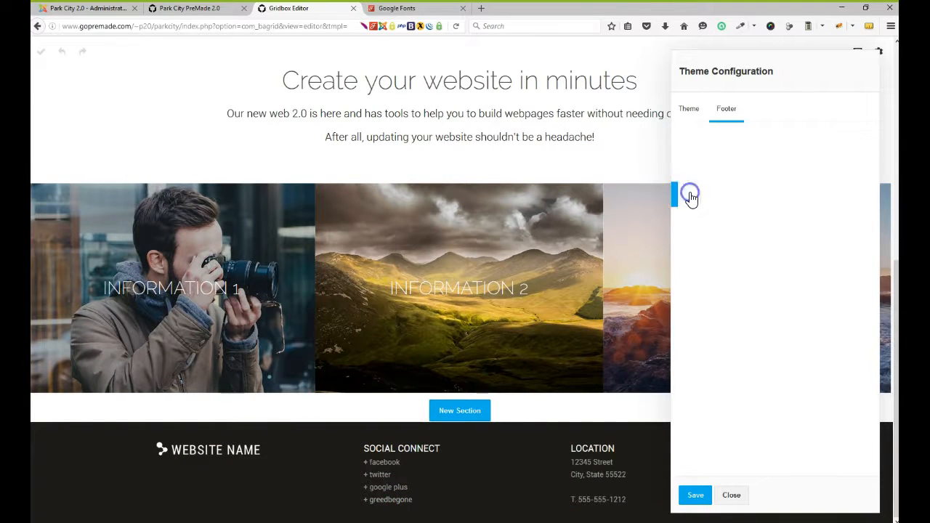
pyautogui.click(687, 177)
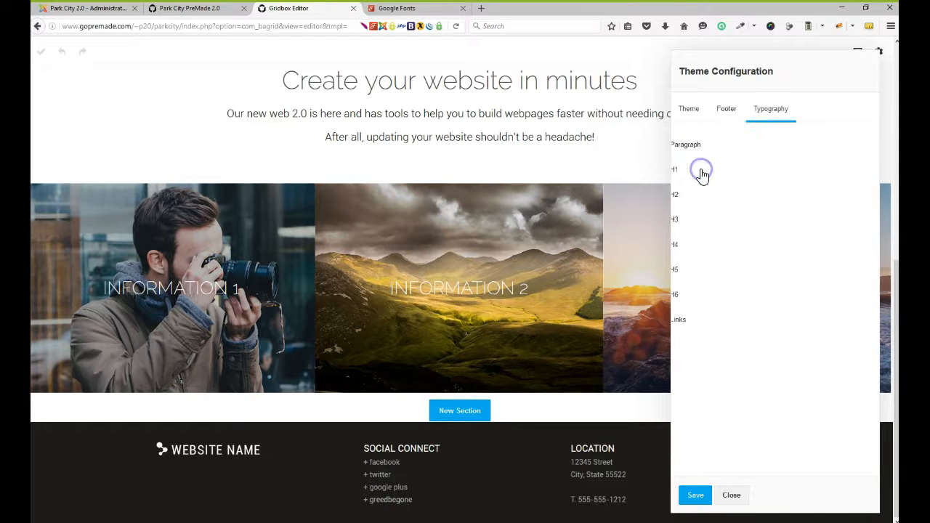
pyautogui.click(702, 154)
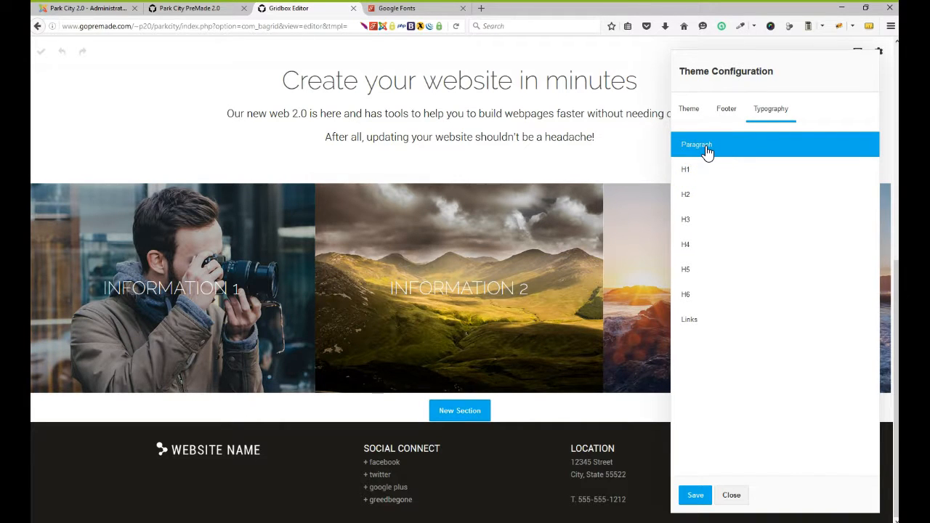
pyautogui.click(687, 176)
pyautogui.click(696, 294)
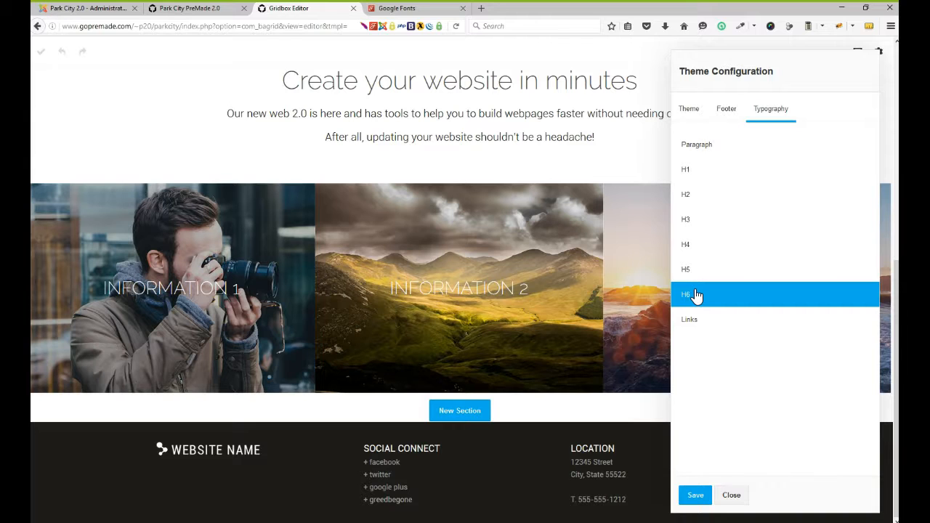
pyautogui.click(699, 320)
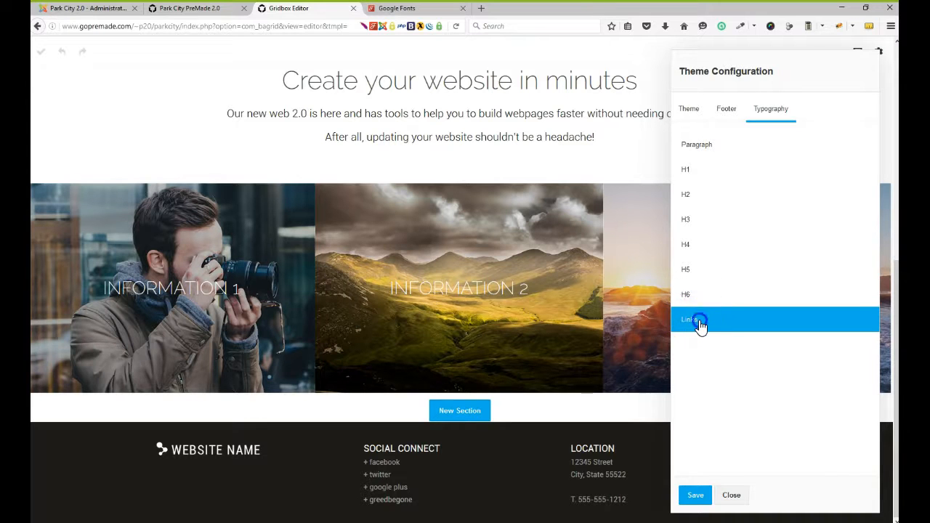
# - Set the hover color of the footer links to red, #ff0000, and close the theme configuration
pyautogui.click(793, 186)
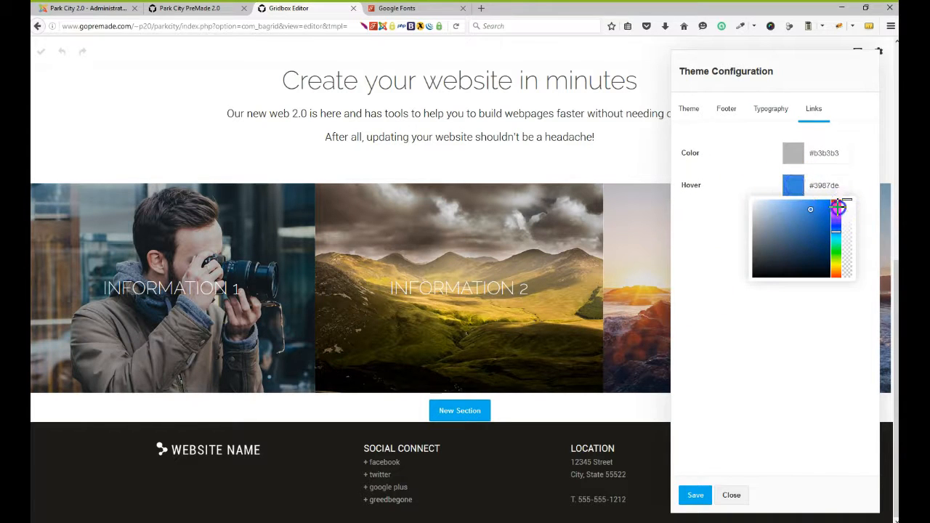
pyautogui.click(805, 219)
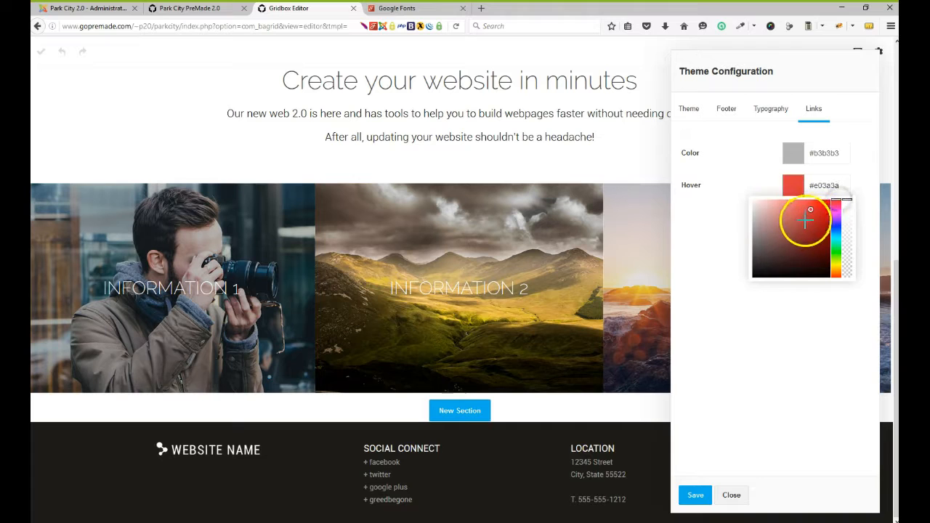
pyautogui.click(831, 198)
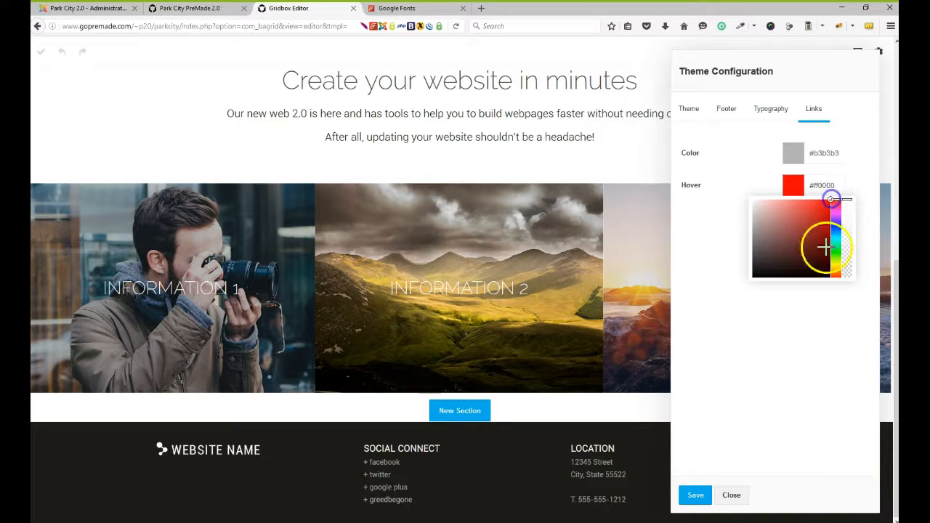
pyautogui.click(831, 325)
pyautogui.click(736, 498)
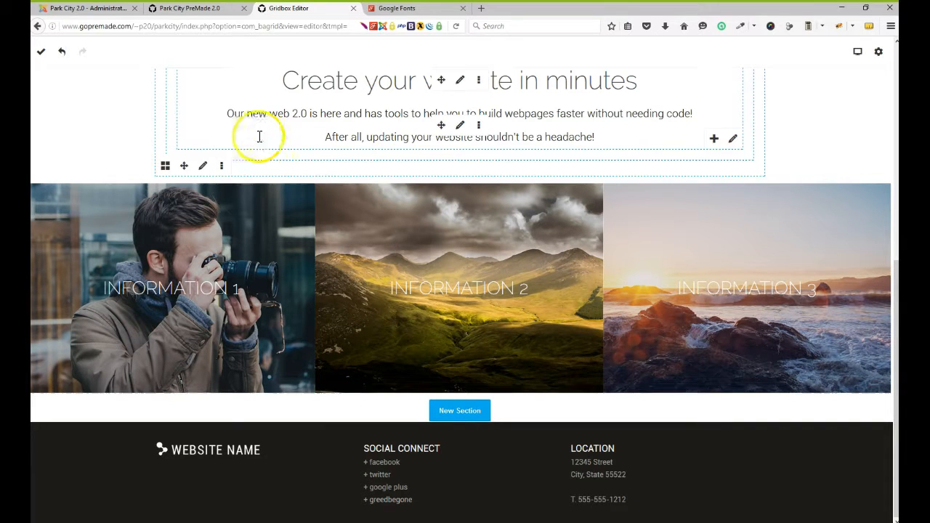
# - Save the homepage with the footer link changes, close the Gridbox and Google Fonts side of the work, and return to the live site
pyautogui.click(40, 55)
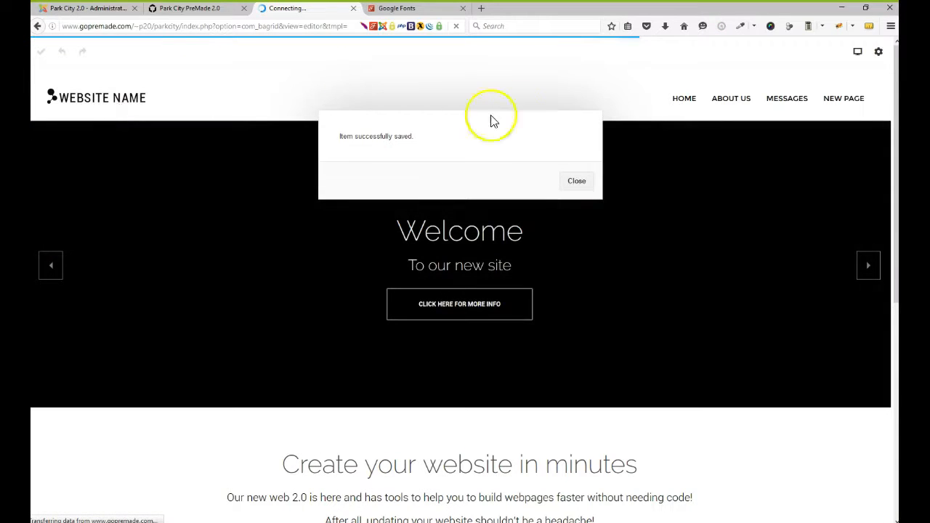
pyautogui.click(573, 182)
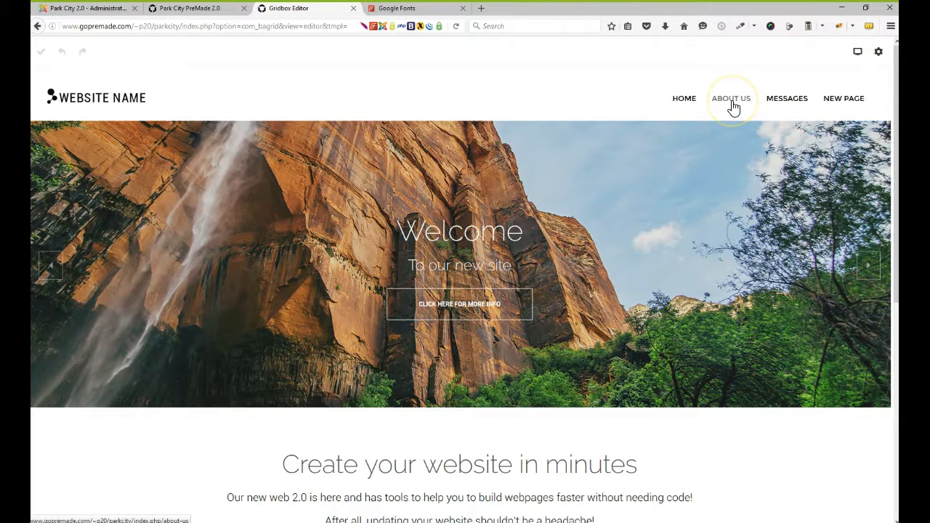
pyautogui.click(735, 106)
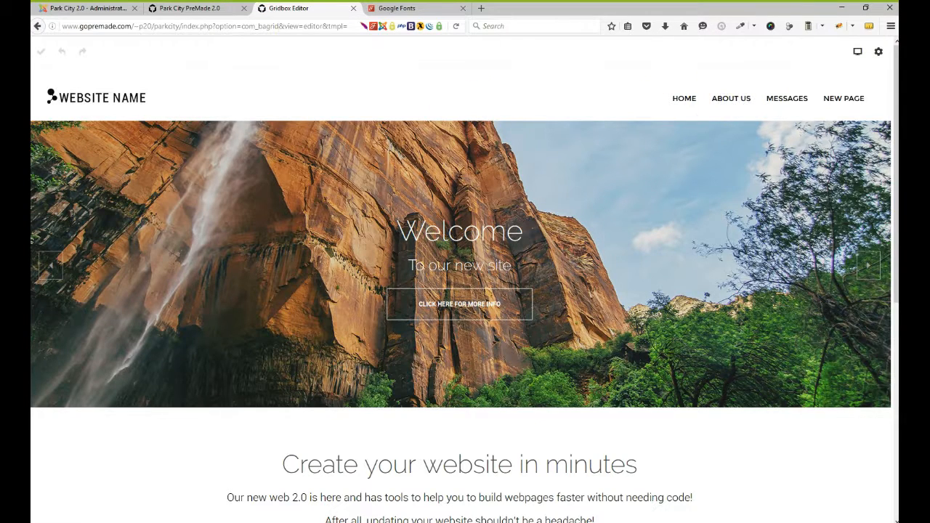
pyautogui.click(186, 8)
pyautogui.click(353, 8)
pyautogui.click(354, 8)
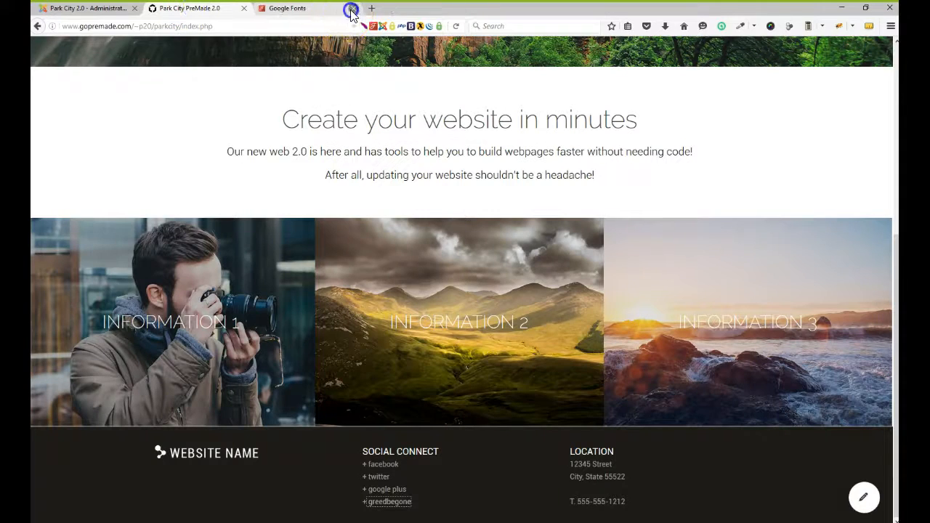
# - Open the About Us page on the live site and start editing it in Gridbox
pyautogui.scroll(5, 672, 133)
pyautogui.click(731, 67)
pyautogui.scroll(-3, 449, 249)
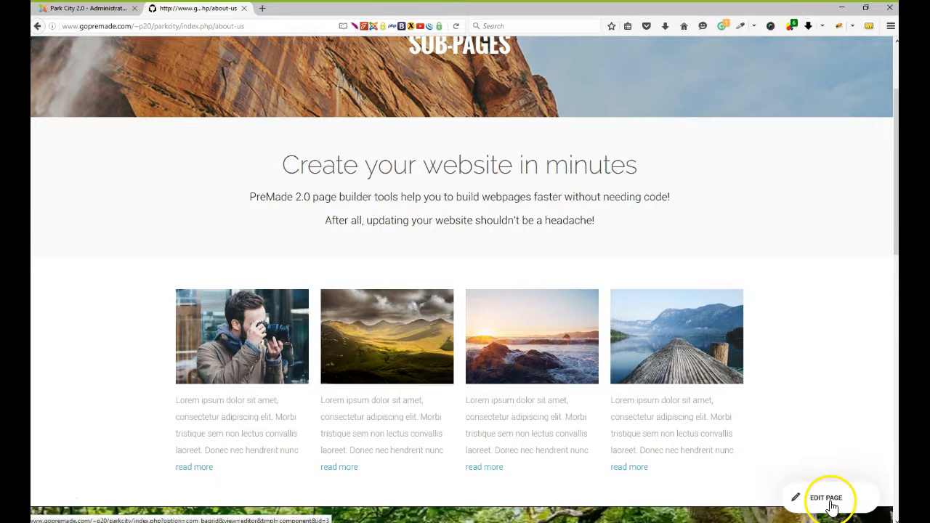
pyautogui.click(828, 500)
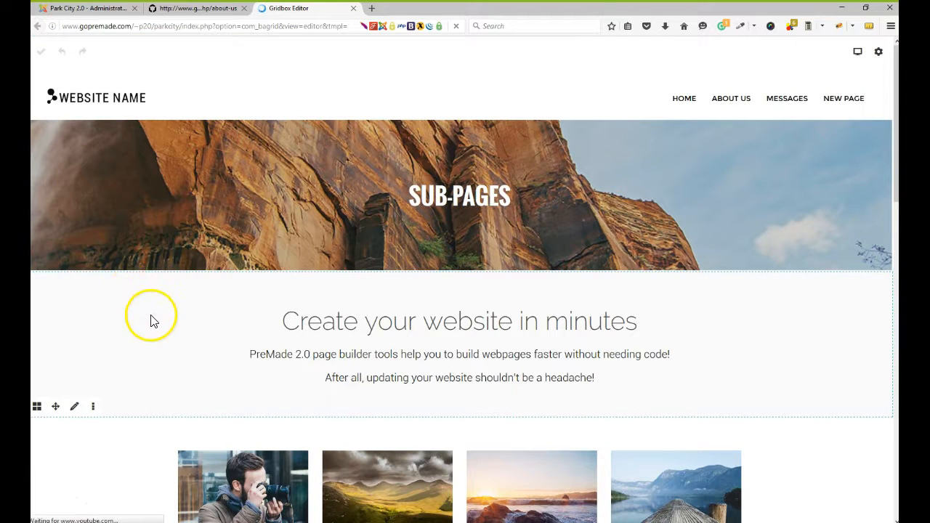
pyautogui.scroll(-6, 153, 322)
pyautogui.scroll(1, 150, 322)
pyautogui.moveTo(181, 264); pyautogui.dragTo(249, 272)
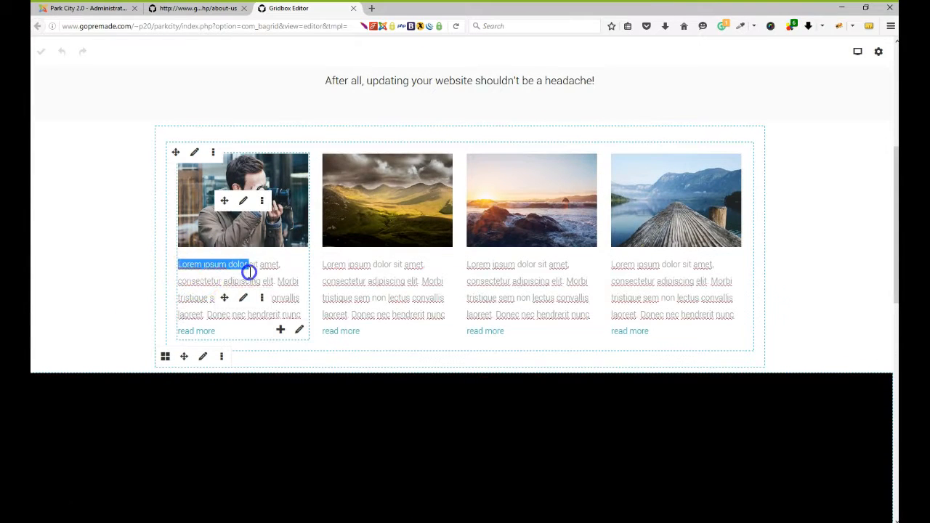
pyautogui.click(83, 332)
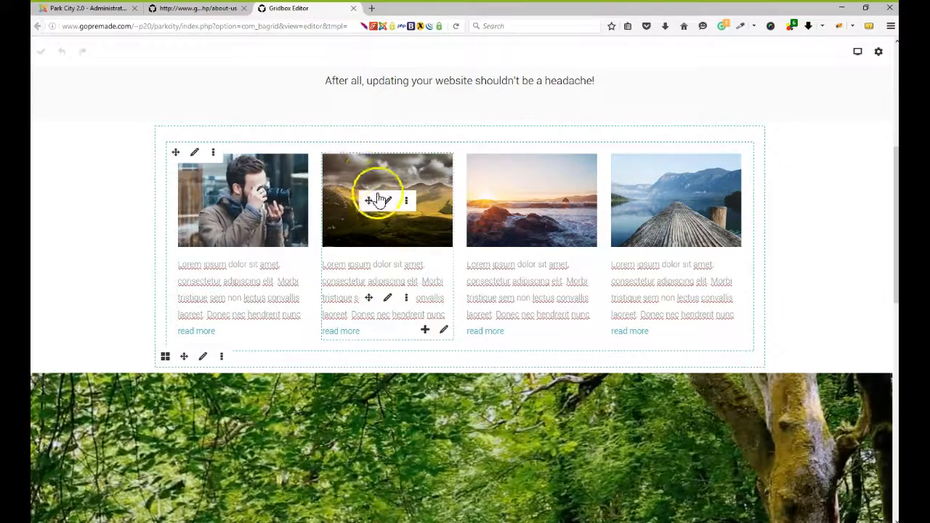
# - Open the background settings of the "Time to Relax" section and highlight its YouTube video ID
pyautogui.scroll(-5, 799, 215)
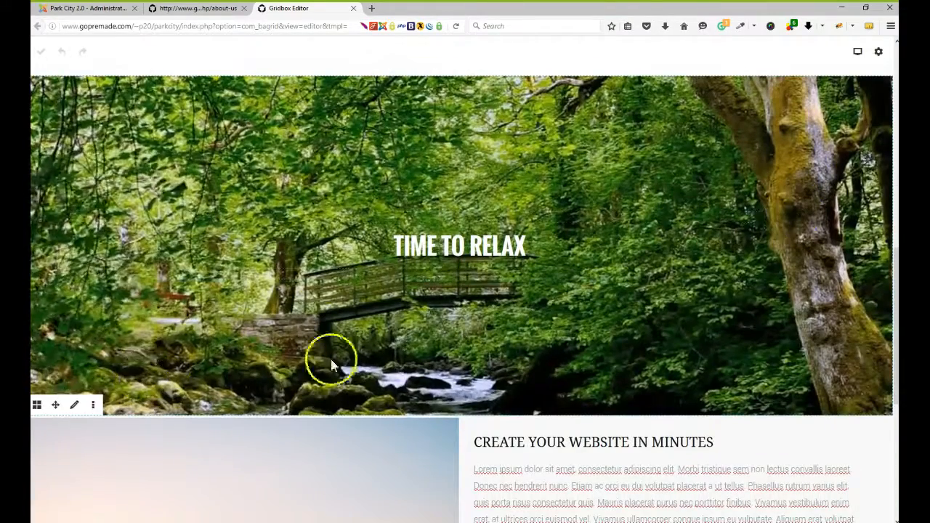
pyautogui.click(74, 405)
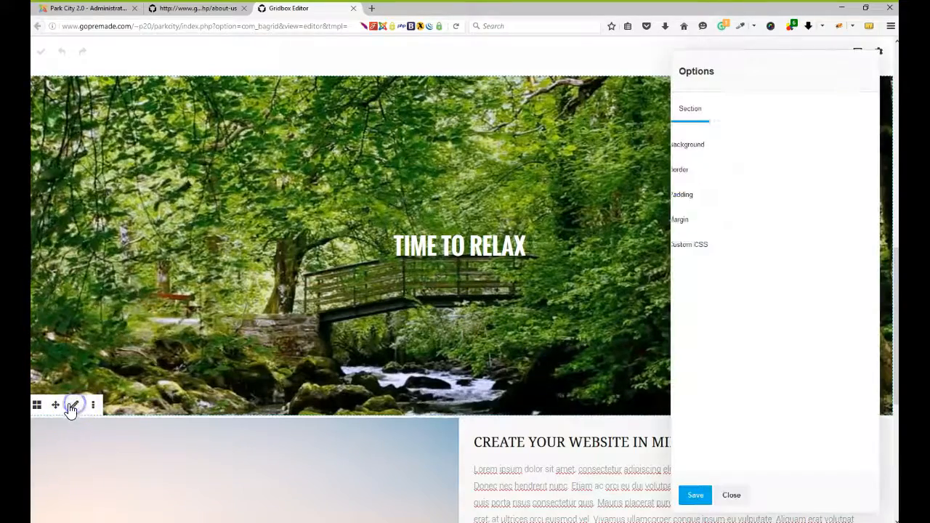
pyautogui.click(737, 146)
pyautogui.doubleClick(804, 248)
pyautogui.moveTo(804, 249); pyautogui.dragTo(768, 249)
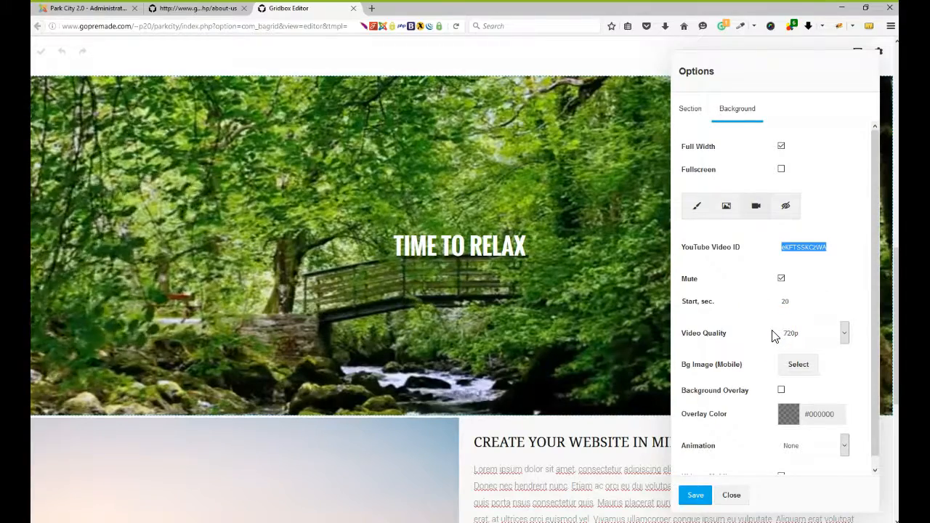
# - Try out a black background overlay on the "Time to Relax" section, adjust its opacity and switch the overlay off again
pyautogui.click(782, 391)
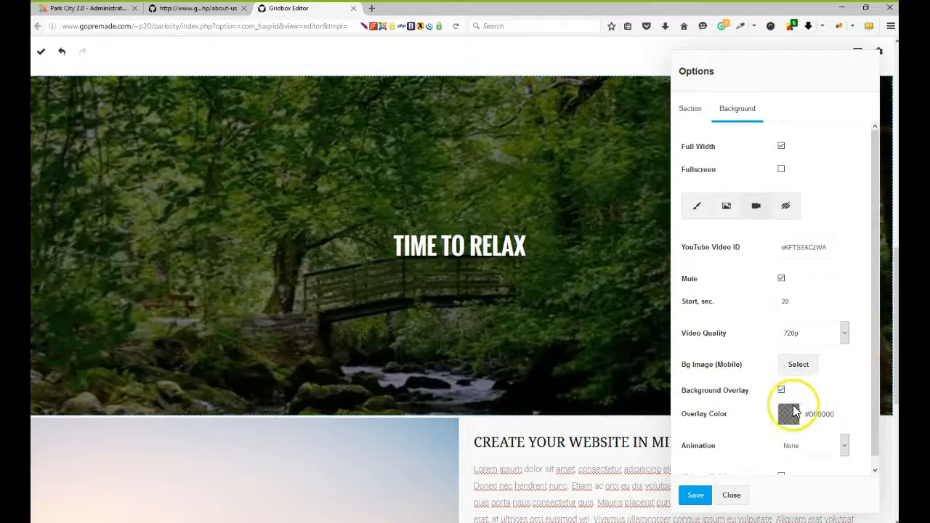
pyautogui.click(790, 419)
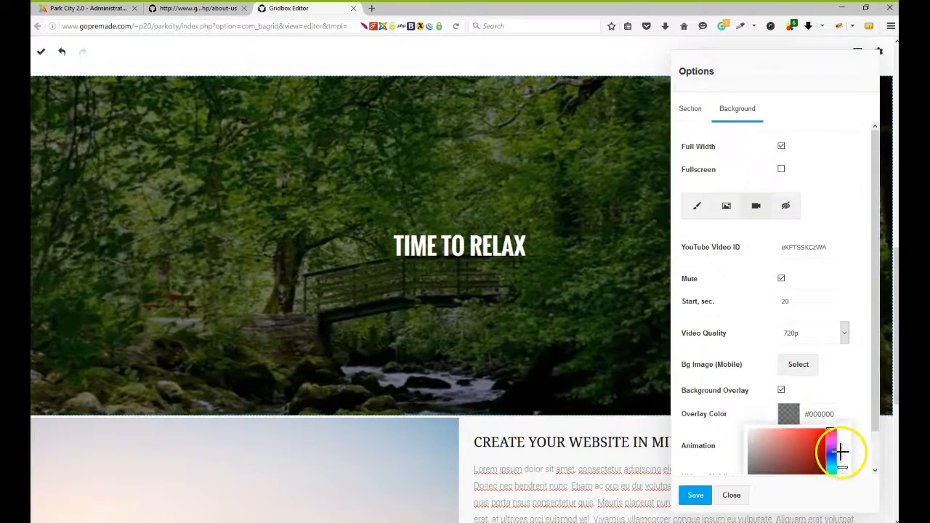
pyautogui.scroll(-1, 842, 443)
pyautogui.moveTo(846, 428); pyautogui.dragTo(841, 456)
pyautogui.click(781, 354)
pyautogui.scroll(1, 782, 360)
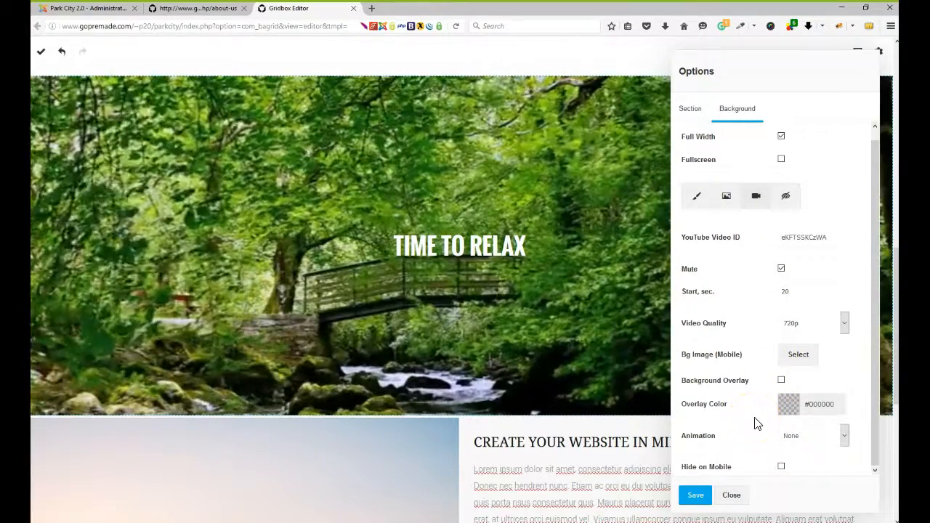
# - Enable Hide on Mobile for the "Time to Relax" video background and save the page
pyautogui.scroll(-2, 753, 428)
pyautogui.click(781, 466)
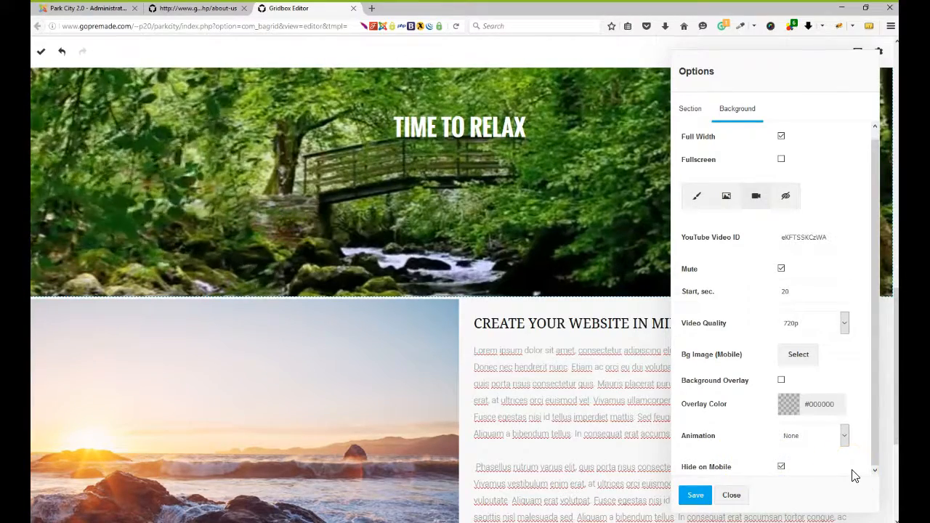
pyautogui.scroll(1, 854, 476)
pyautogui.click(694, 497)
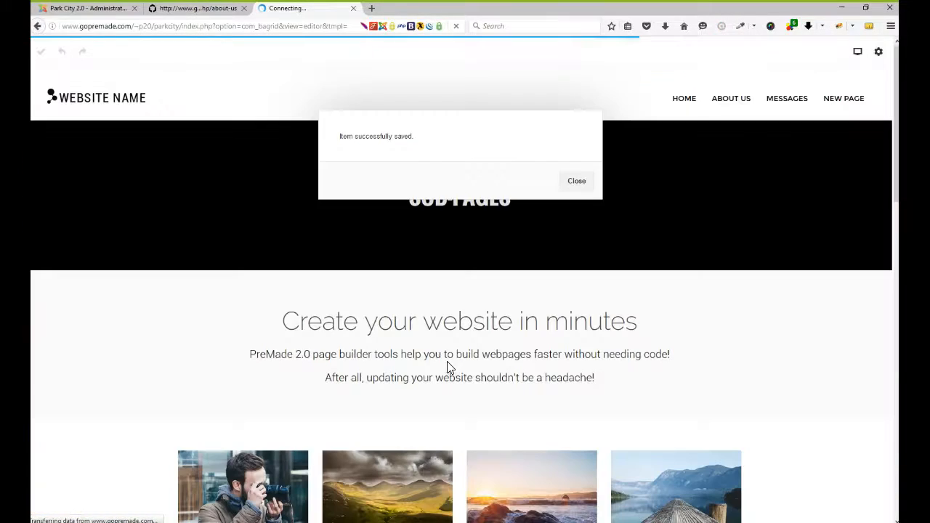
pyautogui.click(412, 240)
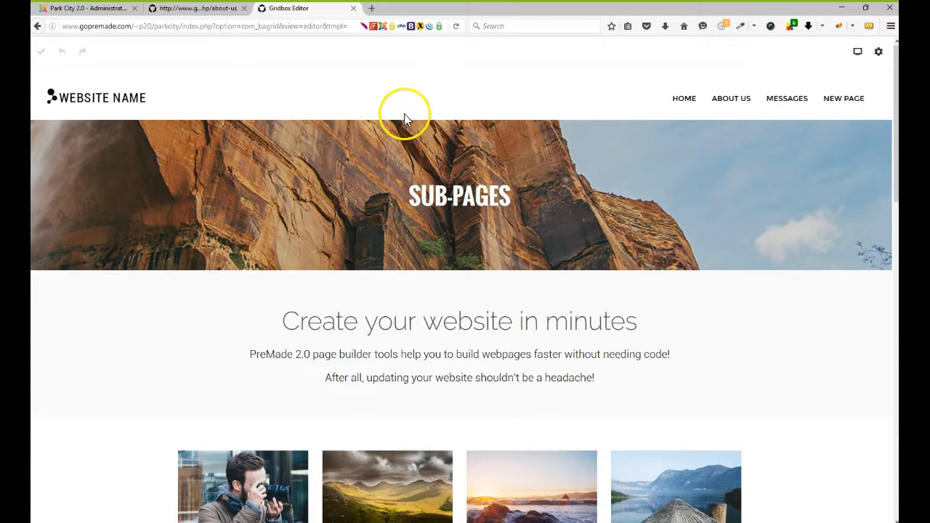
# - Enable the lightbox on the sunset coast image beside "Create your website in minutes" and preview the enlarged image
pyautogui.scroll(-5, 245, 218)
pyautogui.scroll(-5, 165, 243)
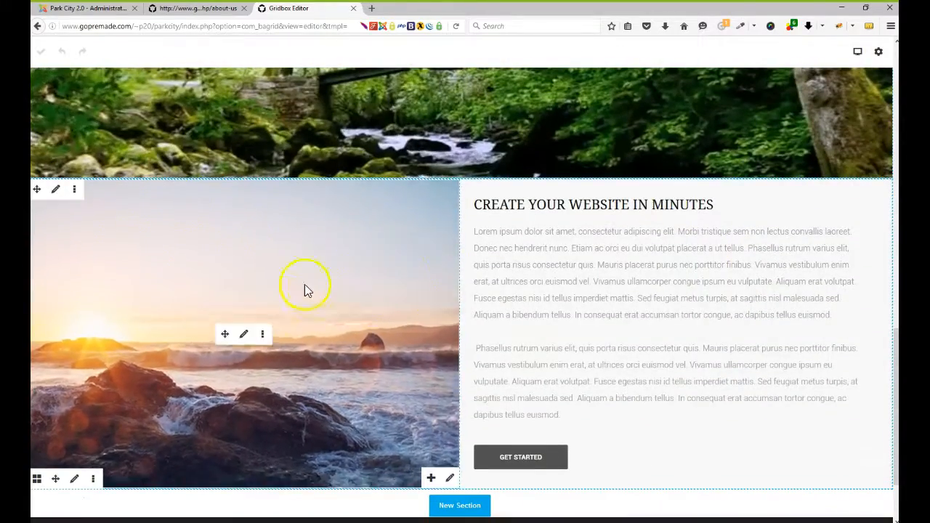
pyautogui.click(252, 333)
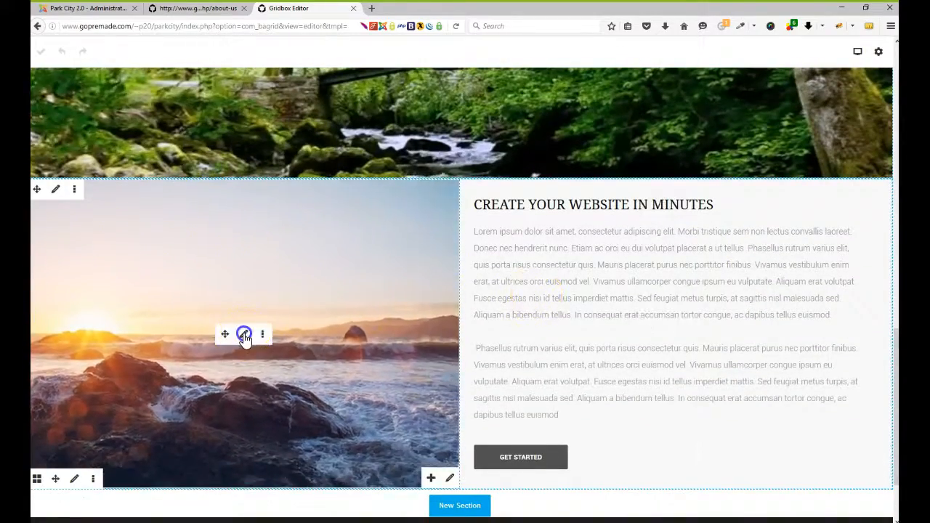
pyautogui.click(717, 146)
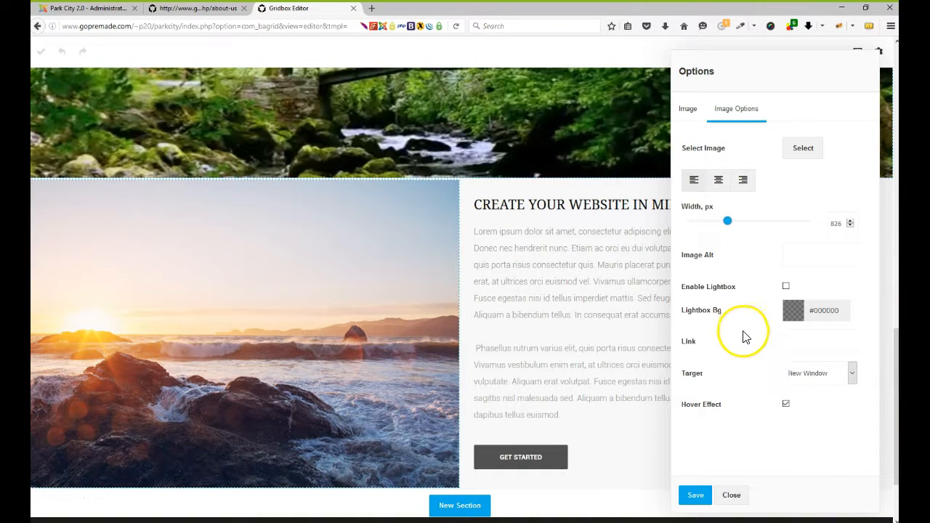
pyautogui.click(785, 286)
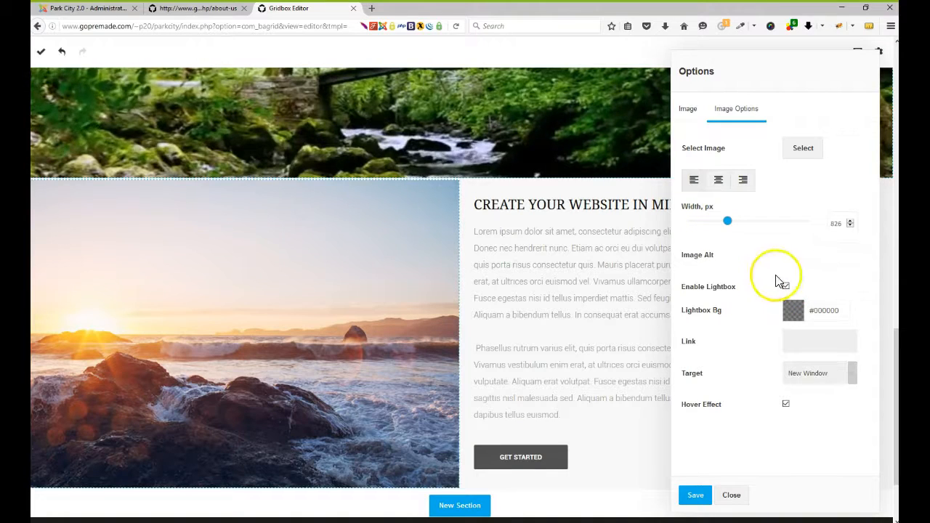
pyautogui.click(308, 305)
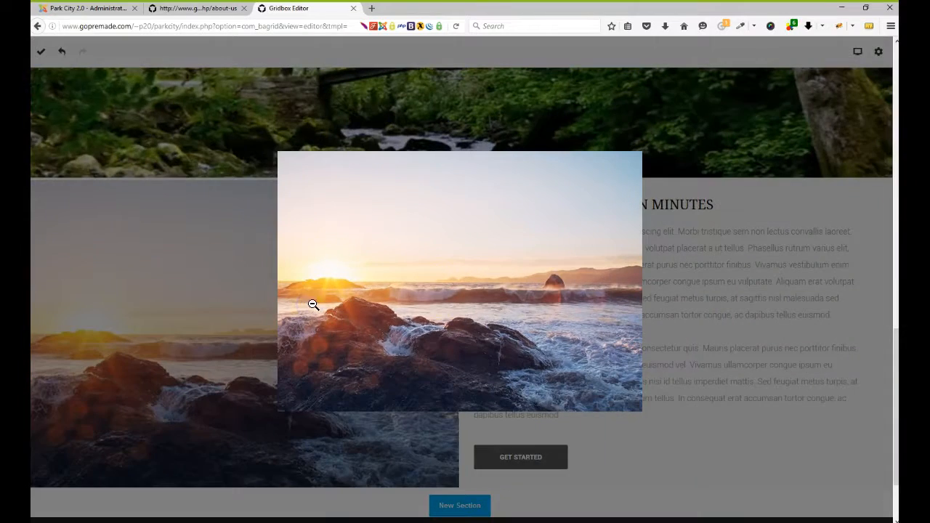
pyautogui.click(685, 270)
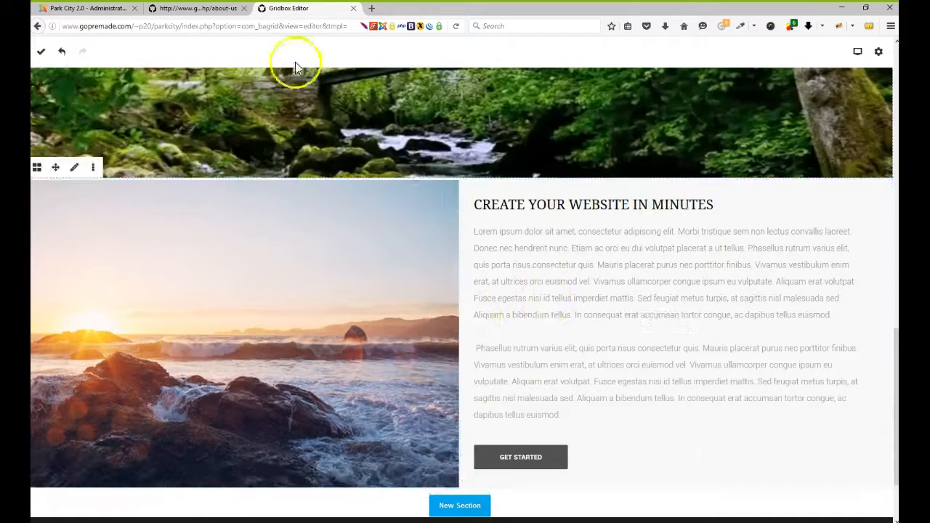
# - Close the About Us editor, go to New Page on the live site and open it for editing in Gridbox
pyautogui.click(353, 8)
pyautogui.scroll(3, 674, 226)
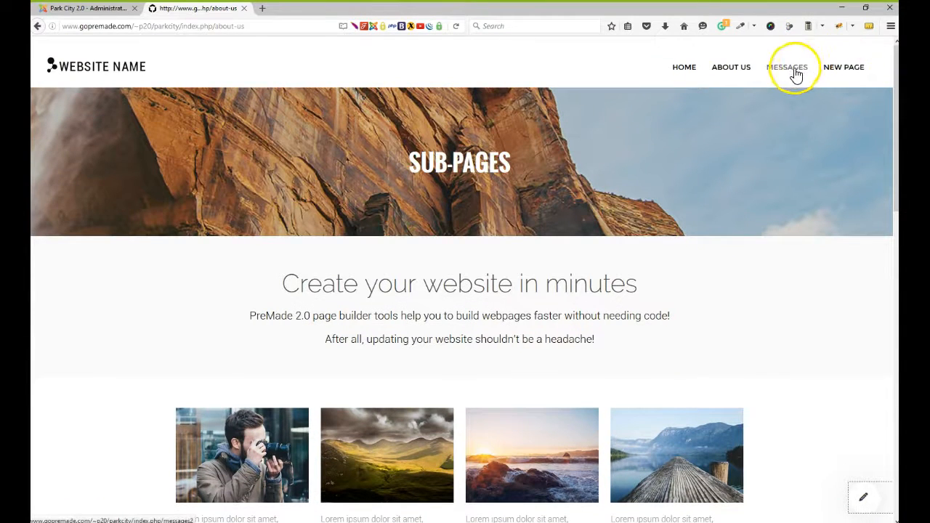
pyautogui.click(839, 67)
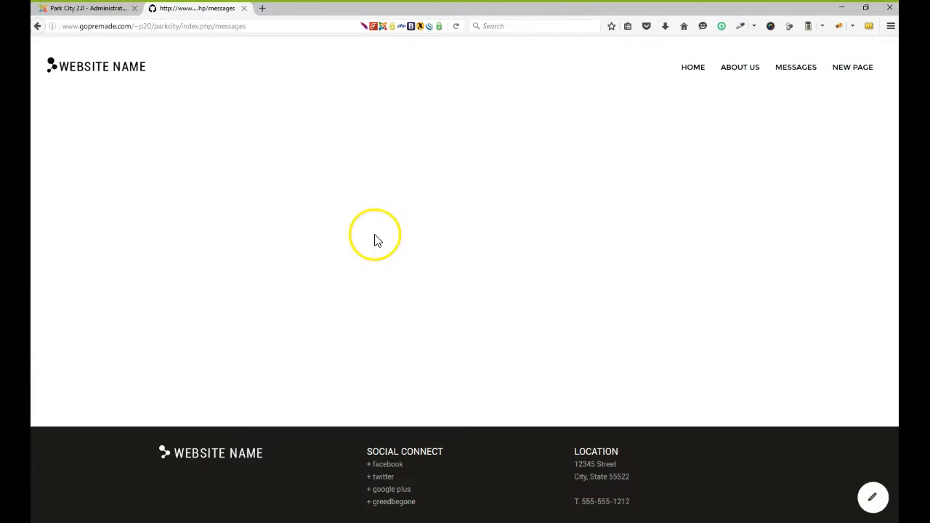
pyautogui.click(841, 497)
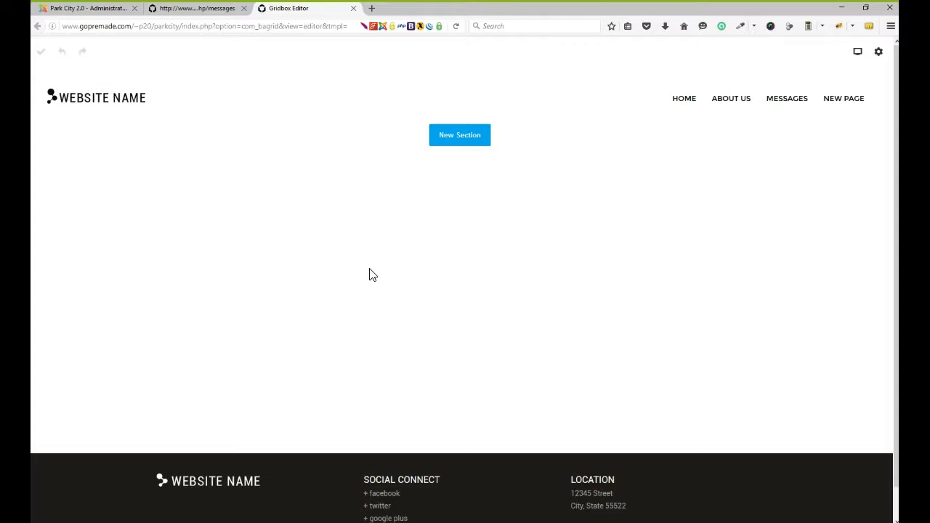
# - Look through the section layouts, page blocks and library, and add a new 1 Column section to the empty page
pyautogui.click(471, 140)
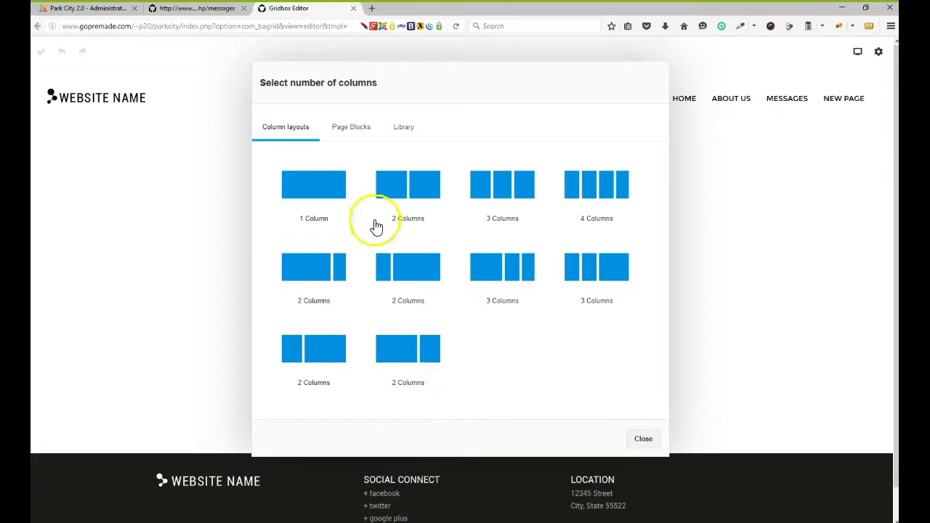
pyautogui.click(358, 138)
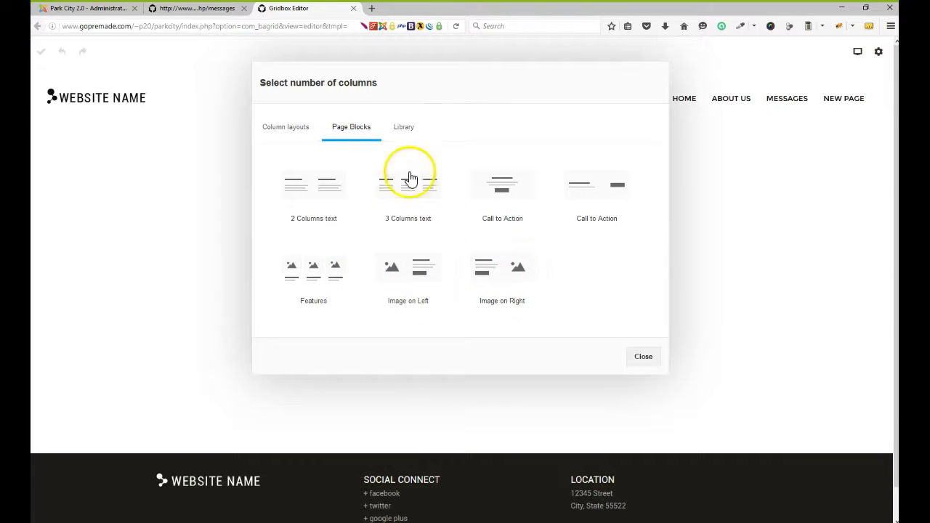
pyautogui.click(406, 132)
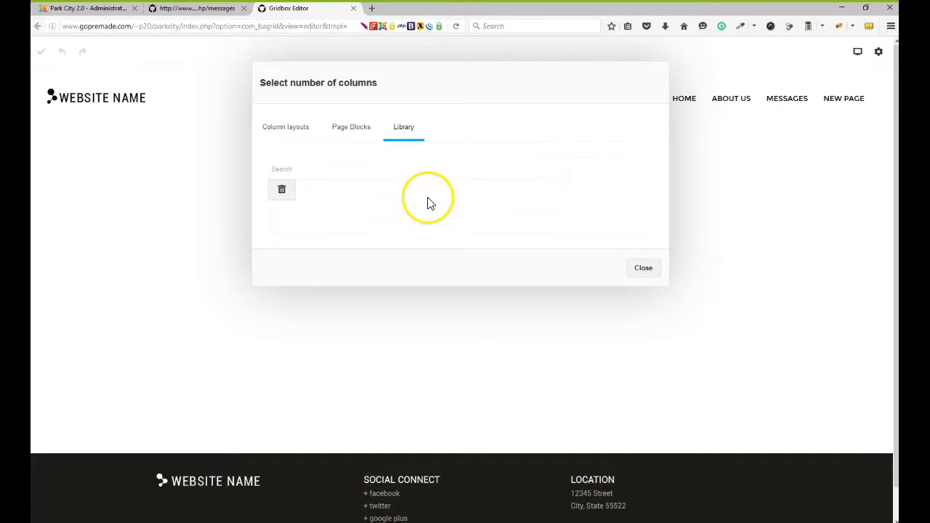
pyautogui.click(291, 130)
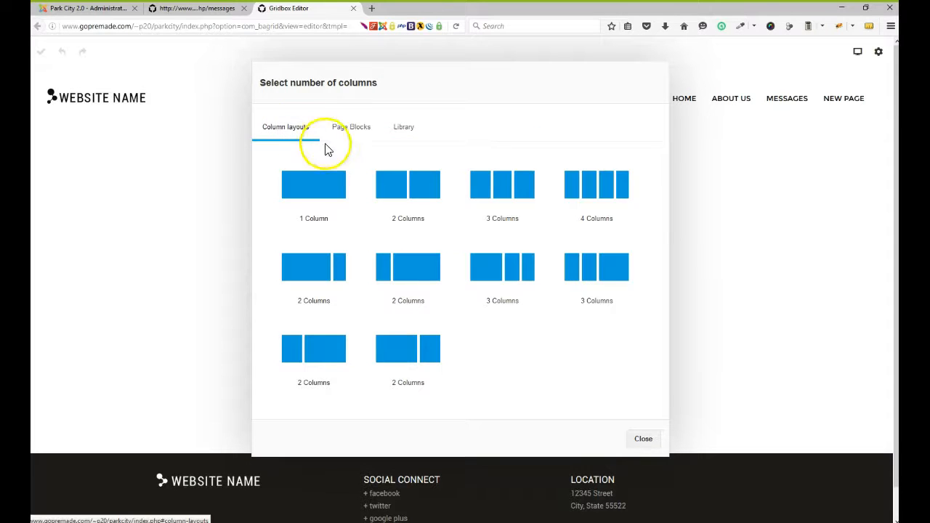
pyautogui.click(311, 193)
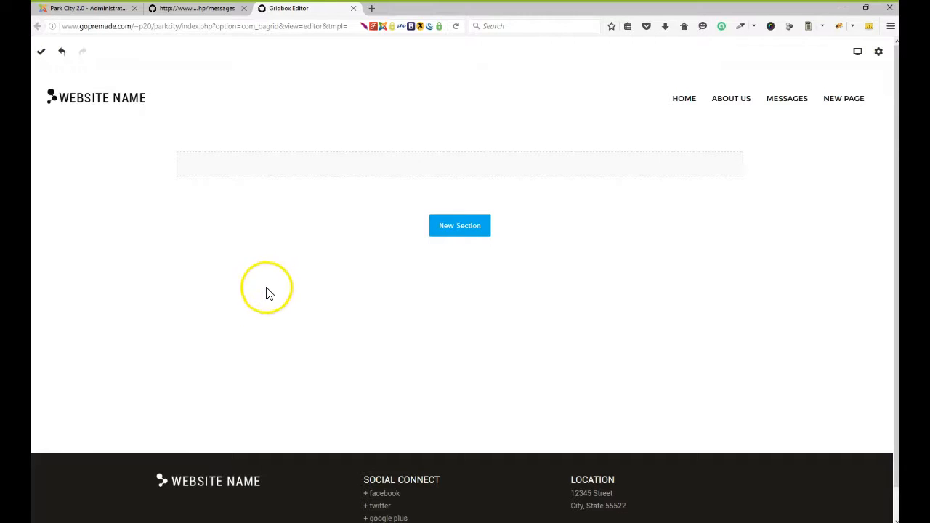
# - Examine the plugins available for the empty column and those offered for upload
pyautogui.moveTo(316, 193)
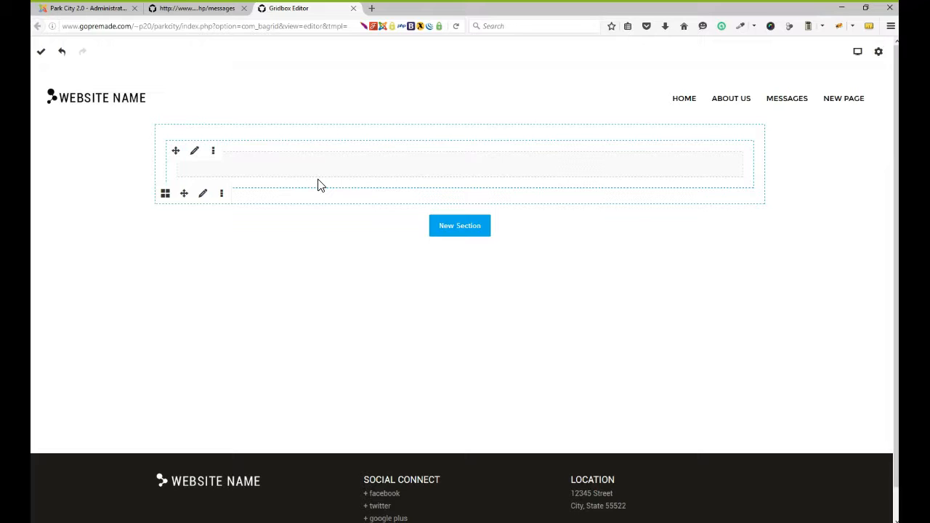
pyautogui.moveTo(347, 161)
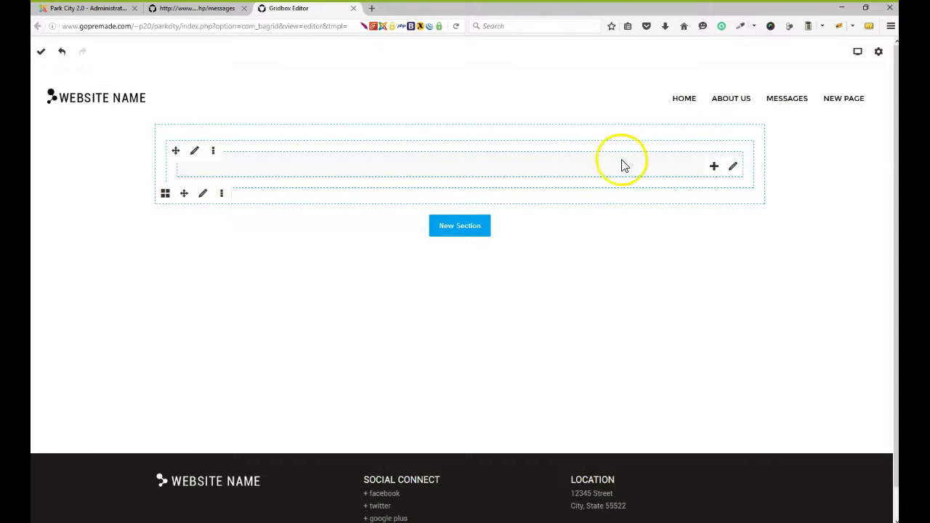
pyautogui.click(715, 169)
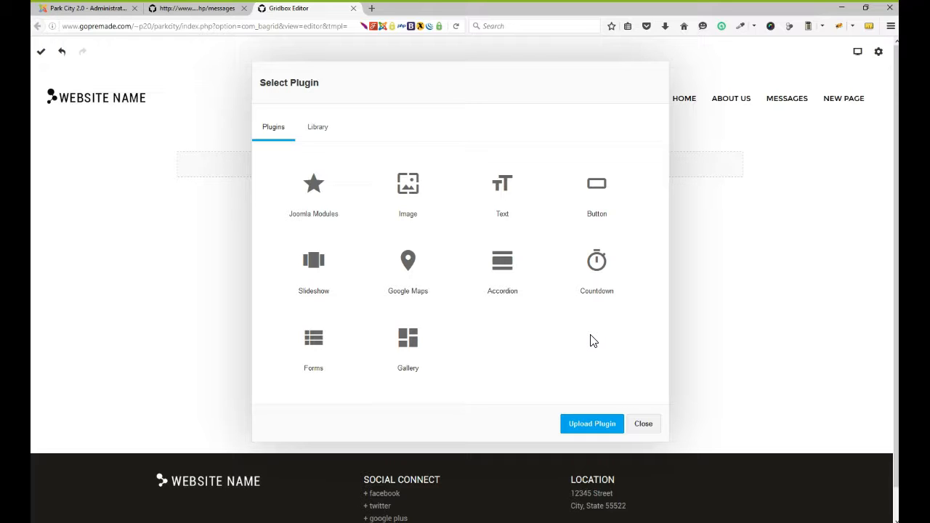
pyautogui.click(600, 425)
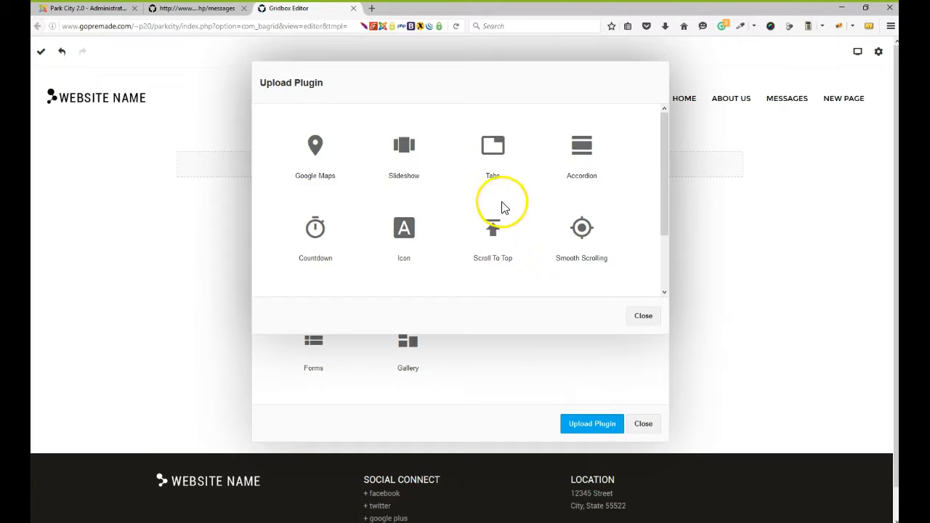
pyautogui.scroll(-2, 501, 200)
pyautogui.click(645, 318)
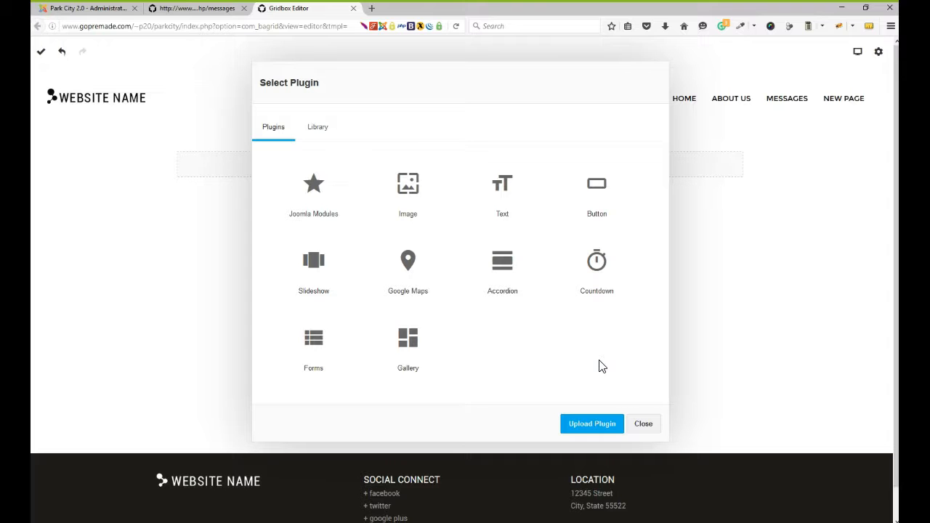
# - Add the Gallery plugin with Gallery 1 to the empty column, save the page and reload the editor
pyautogui.click(409, 341)
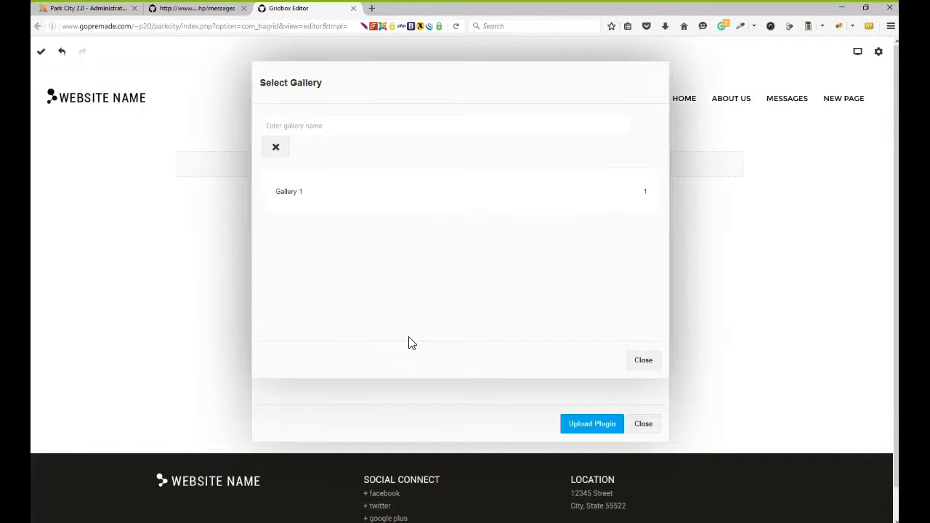
pyautogui.click(288, 195)
pyautogui.click(293, 198)
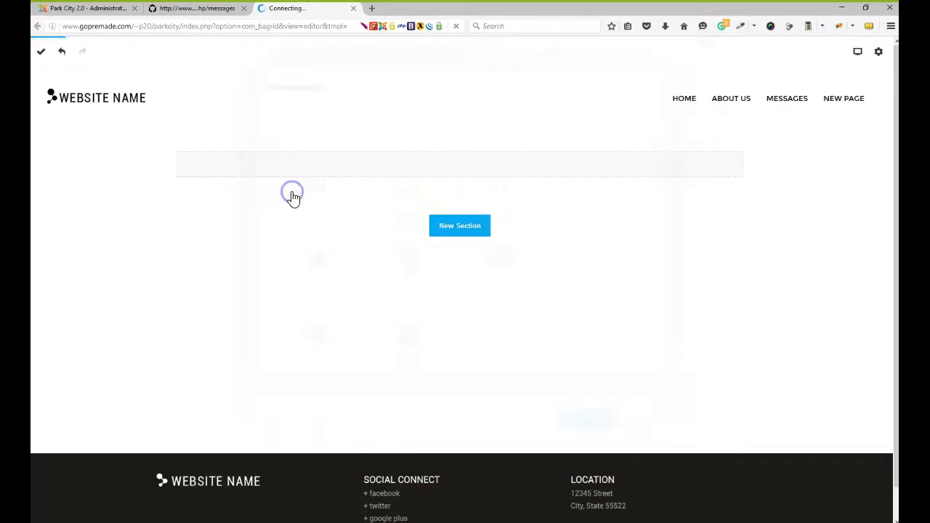
pyautogui.click(356, 349)
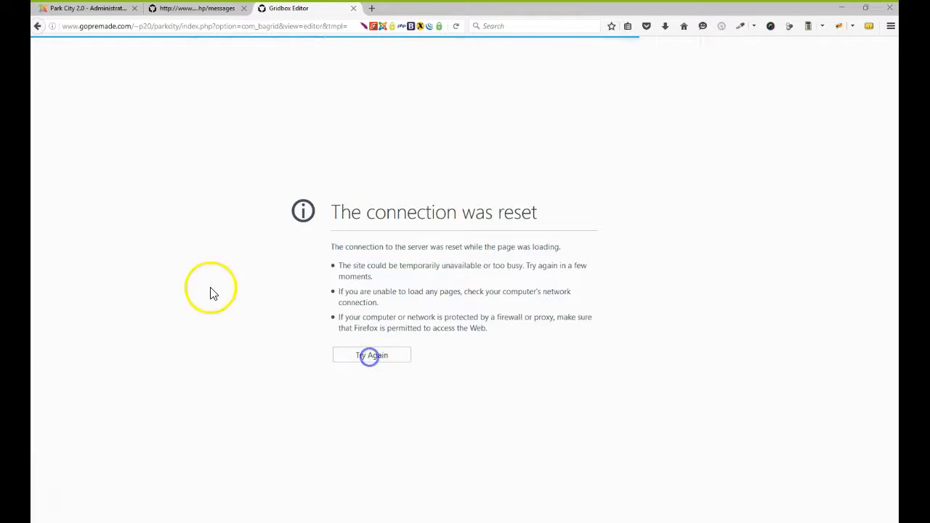
pyautogui.click(437, 278)
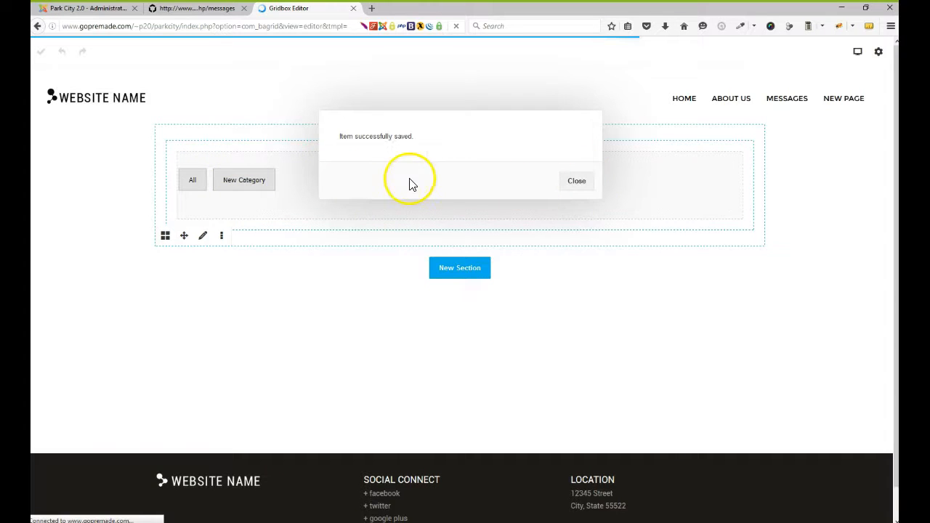
pyautogui.click(578, 182)
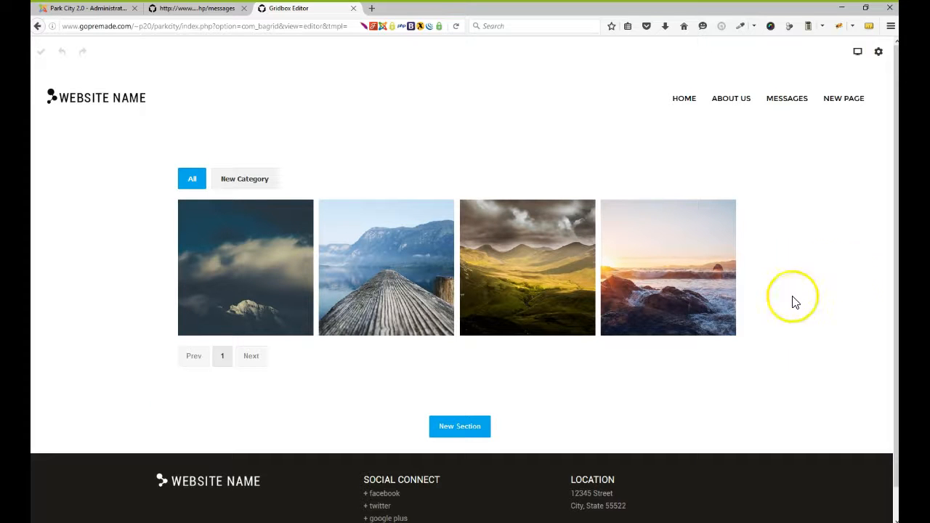
# - Preview the gallery images in the lightbox, checking the image navigation, social sharing and like options
pyautogui.click(374, 275)
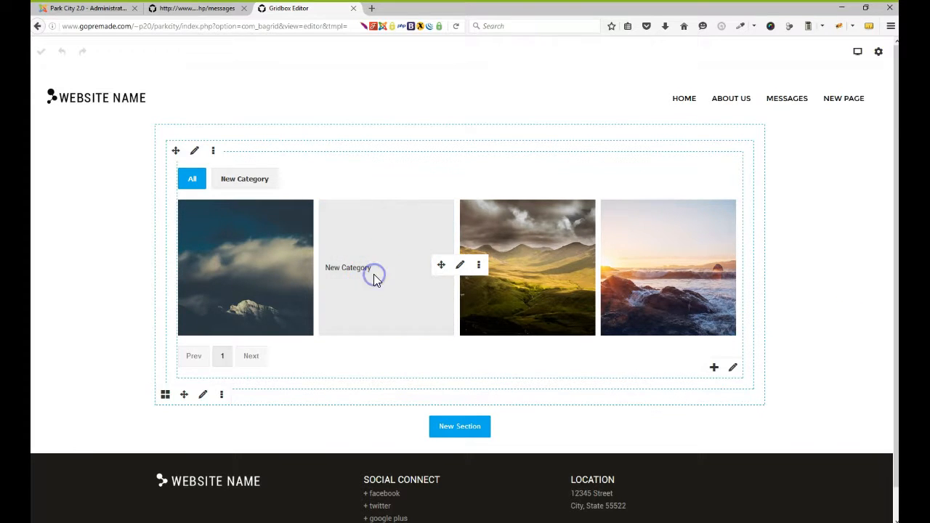
pyautogui.click(862, 269)
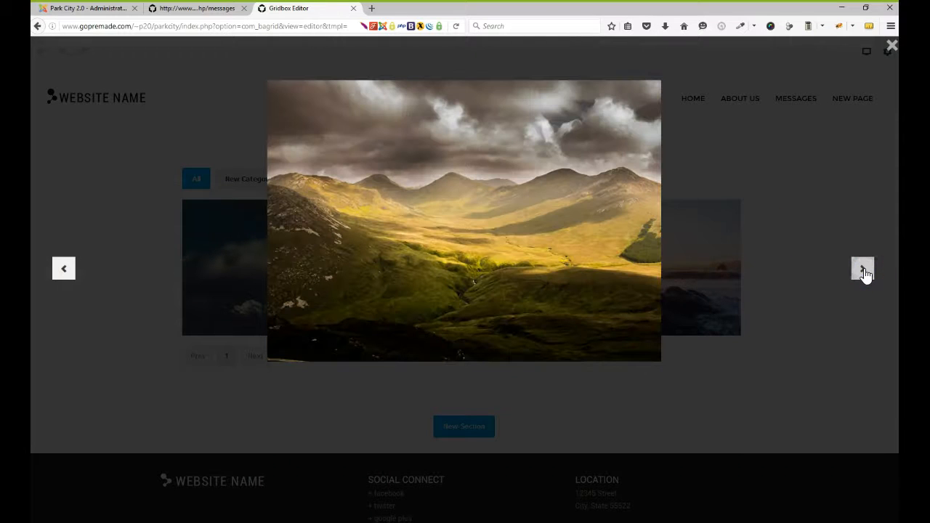
pyautogui.moveTo(537, 234)
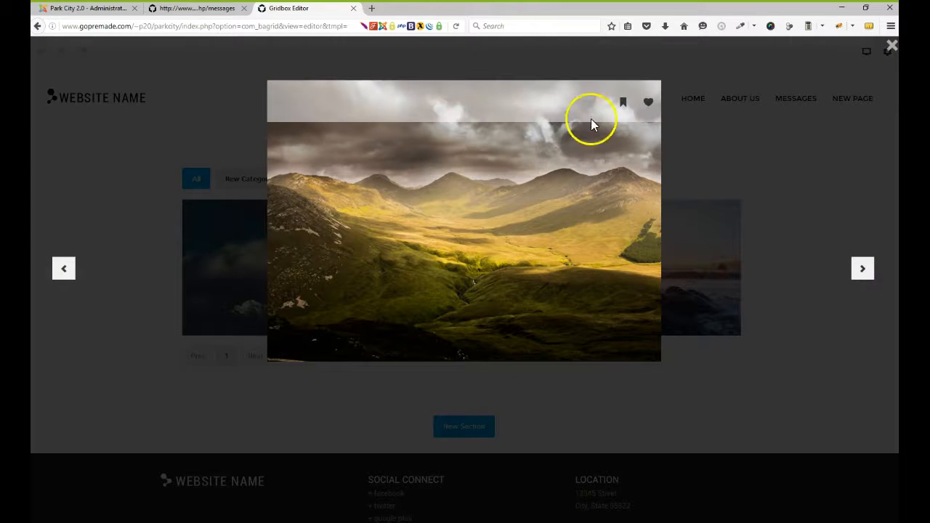
pyautogui.click(623, 103)
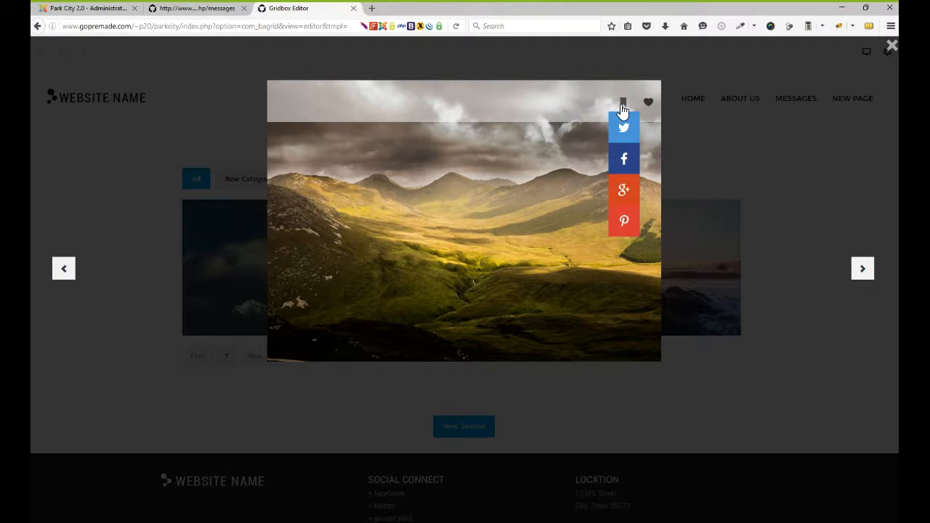
pyautogui.click(623, 104)
pyautogui.click(649, 103)
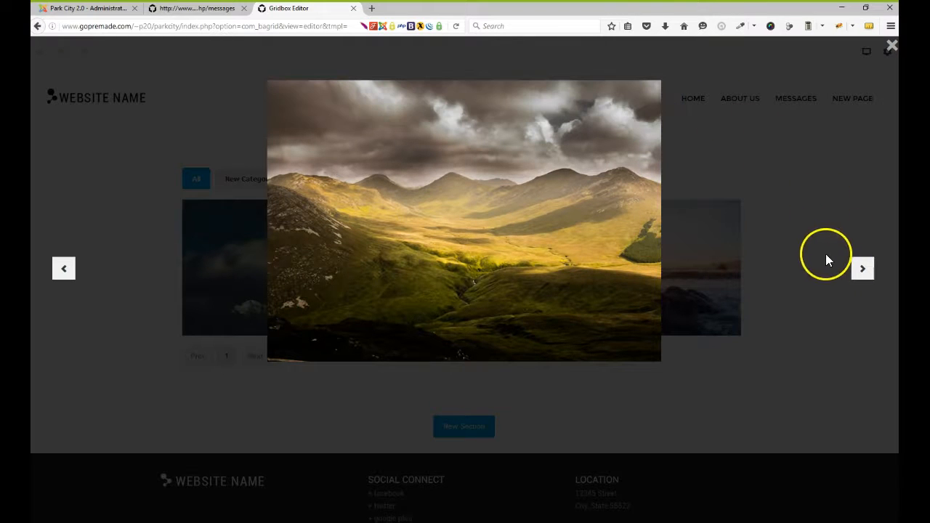
pyautogui.click(805, 265)
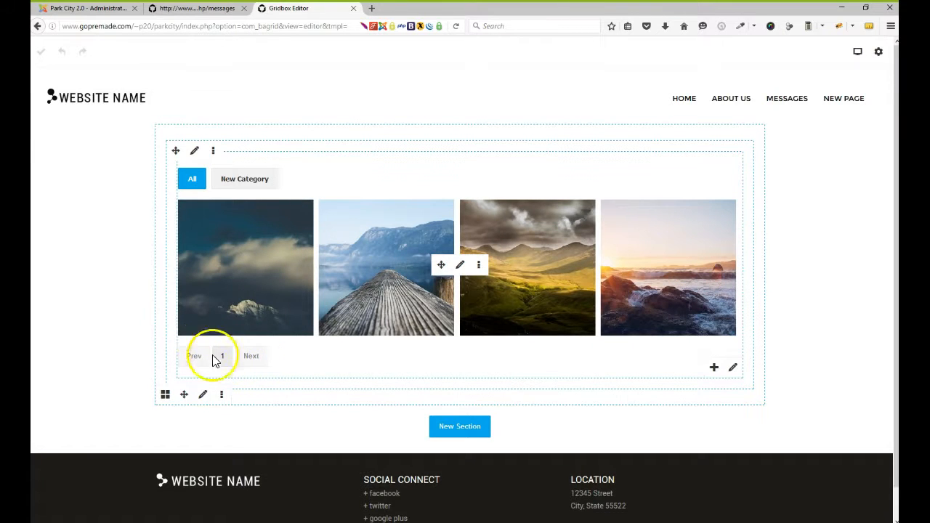
# - Delete the gallery section and add a new empty 1 Column section in its place
pyautogui.click(223, 396)
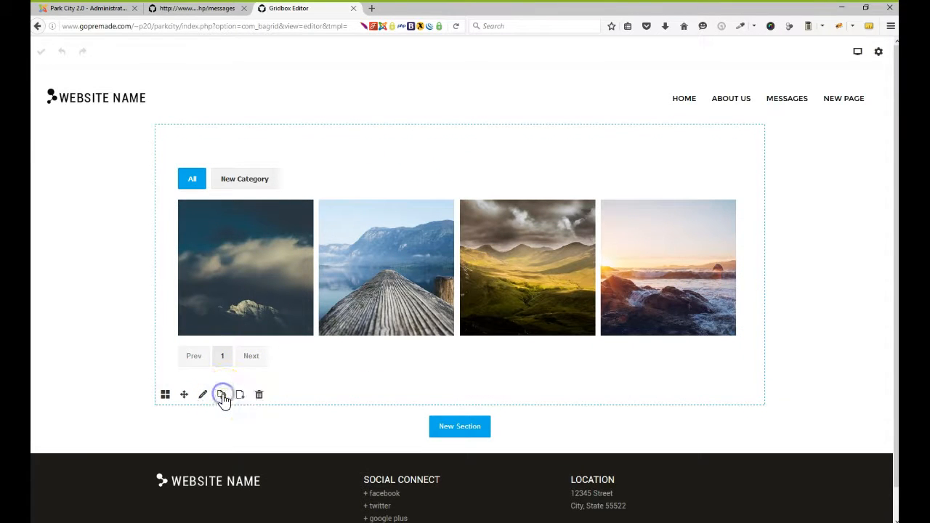
pyautogui.click(259, 396)
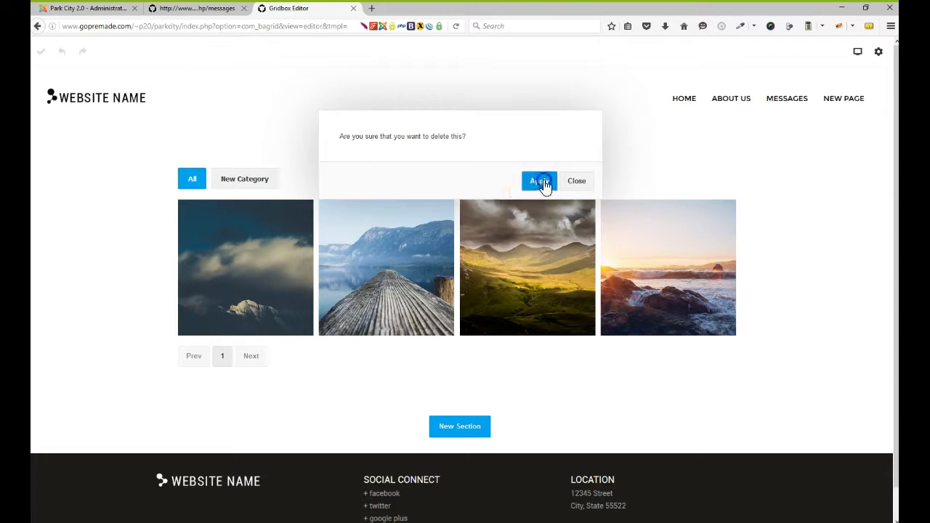
pyautogui.click(542, 181)
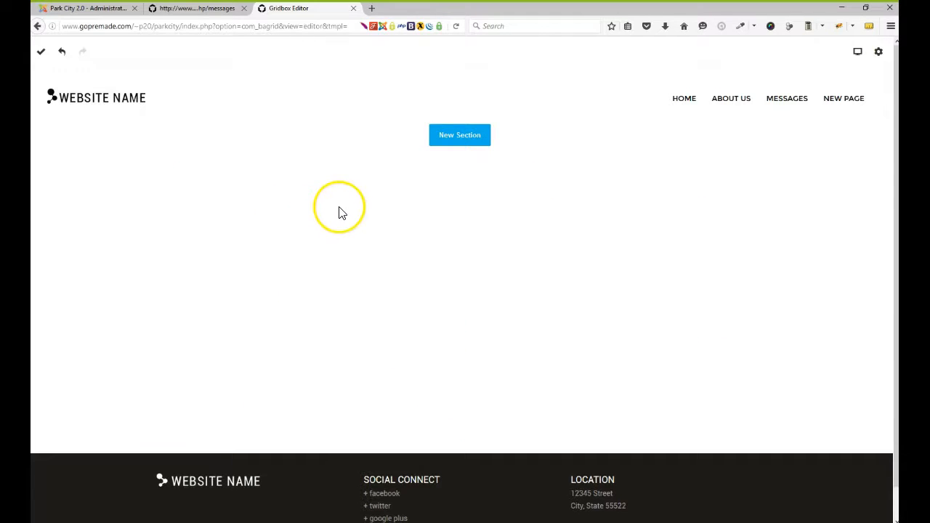
pyautogui.click(455, 142)
pyautogui.click(316, 187)
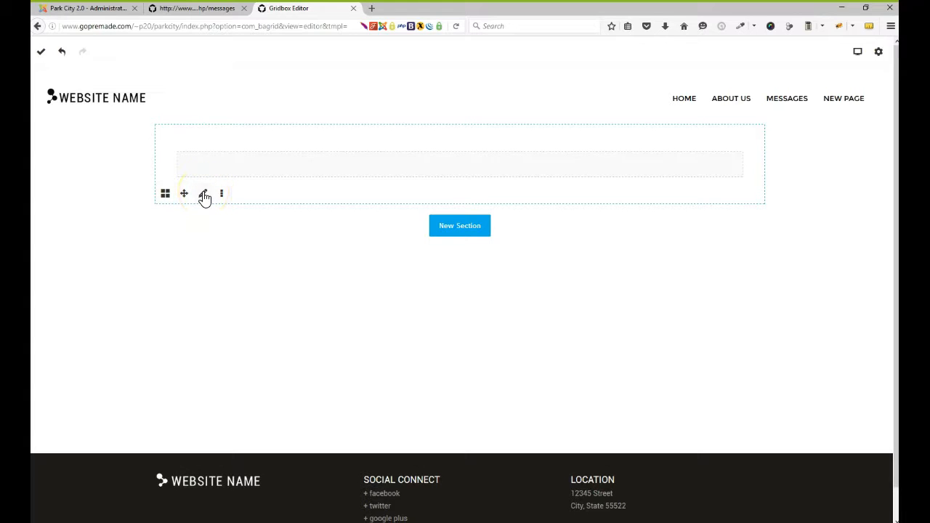
# - Set the new section's background to Full Width, comparing the layout with the option off and on
pyautogui.click(205, 194)
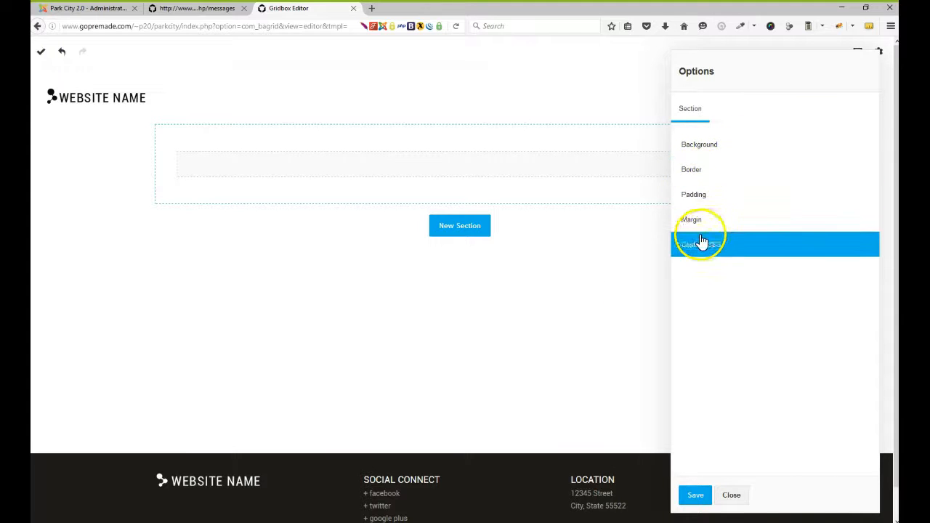
pyautogui.click(699, 149)
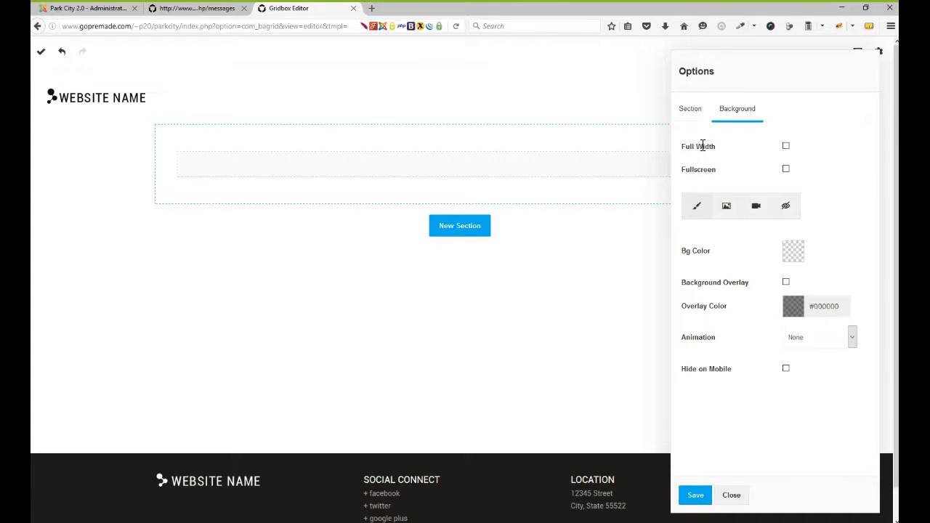
pyautogui.click(786, 148)
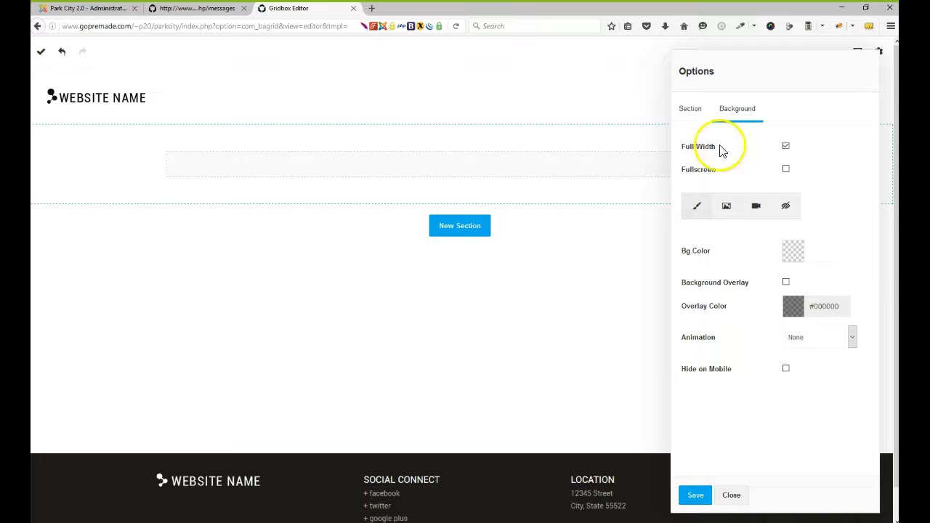
pyautogui.click(786, 147)
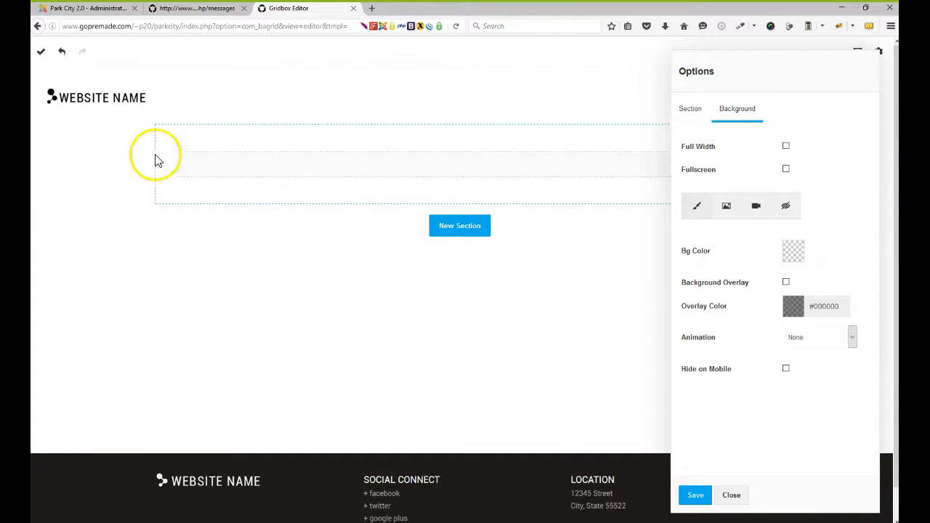
pyautogui.click(786, 146)
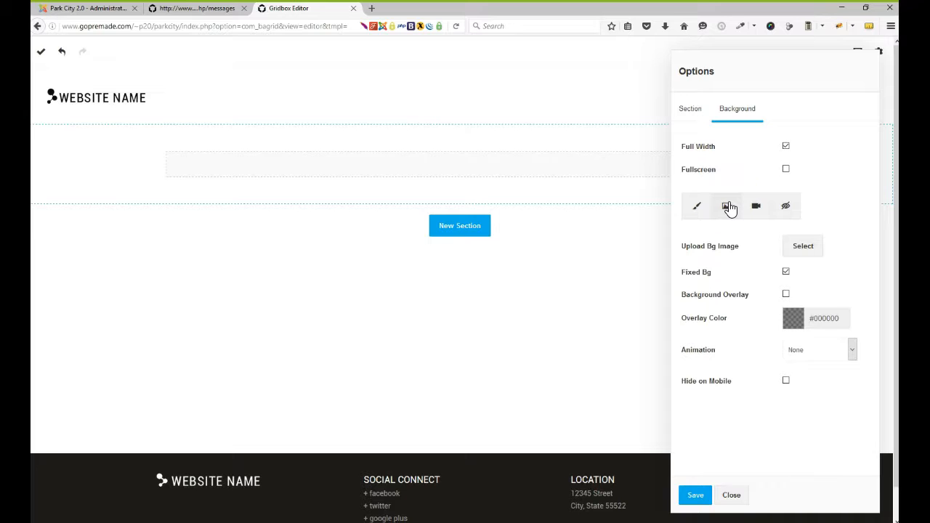
# - Use gospel-paralax.jpg as the section's background image
pyautogui.click(799, 252)
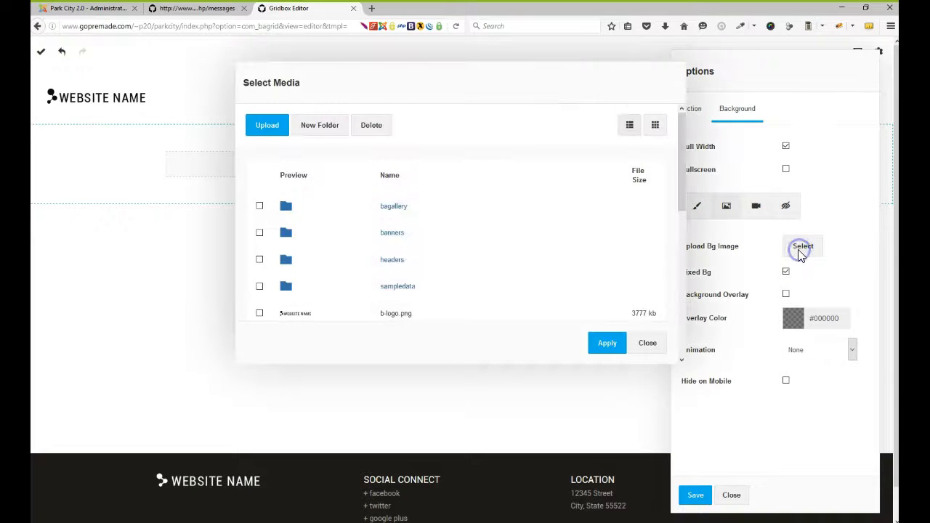
pyautogui.scroll(-5, 339, 258)
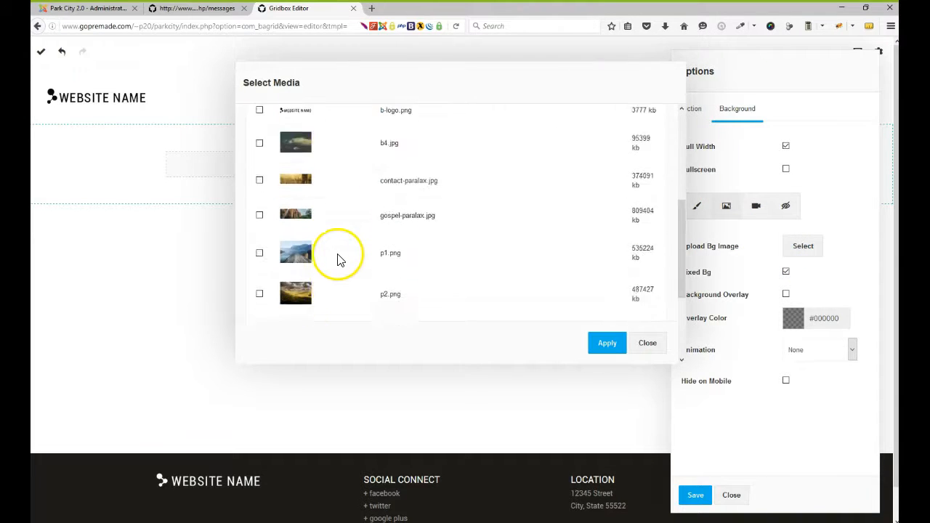
pyautogui.scroll(-1, 338, 260)
pyautogui.click(416, 182)
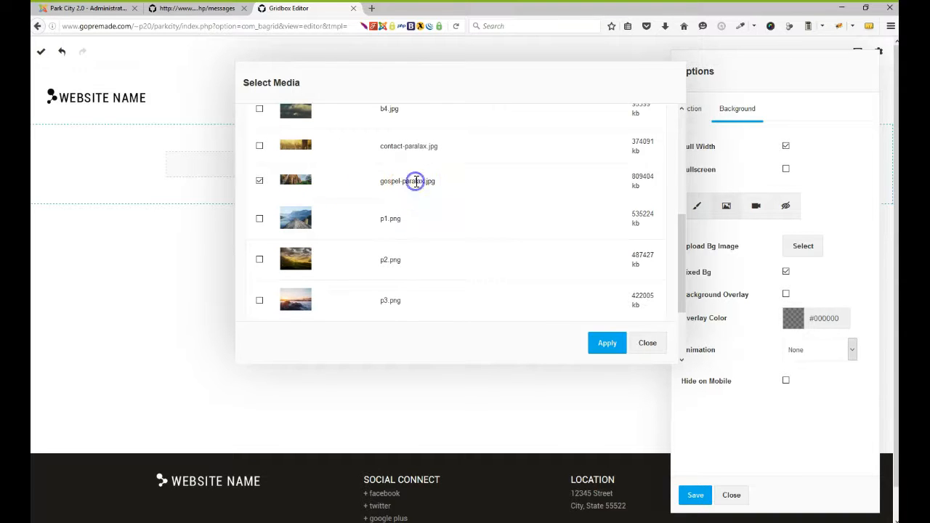
pyautogui.click(603, 345)
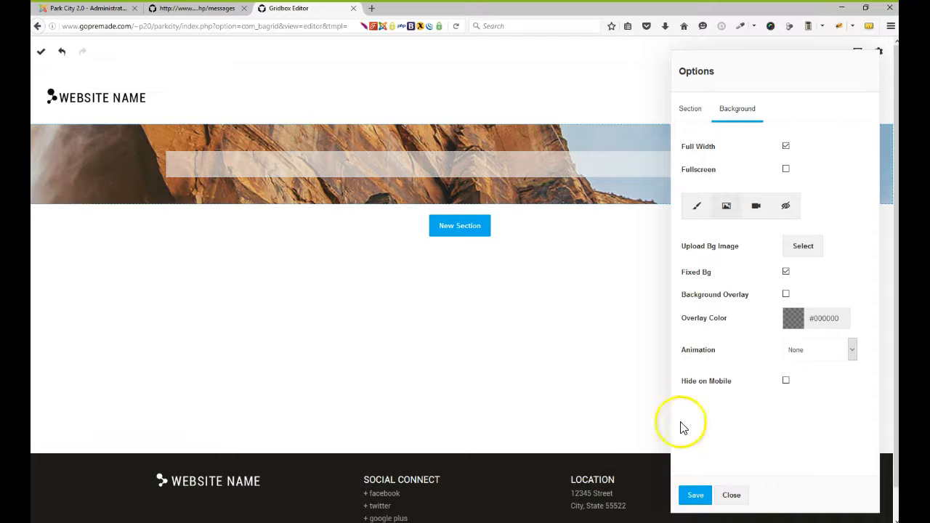
# - Set the section's top and bottom padding to 150 px and close its options
pyautogui.click(691, 112)
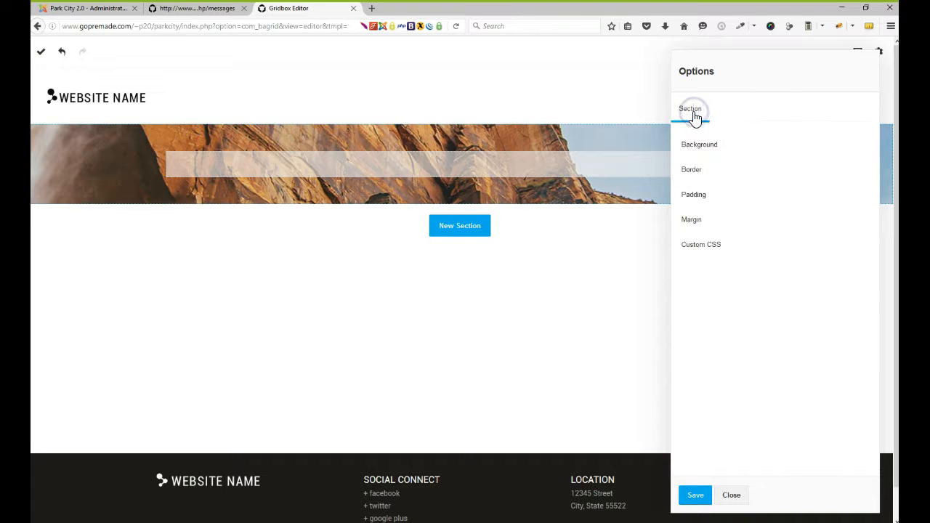
pyautogui.click(692, 193)
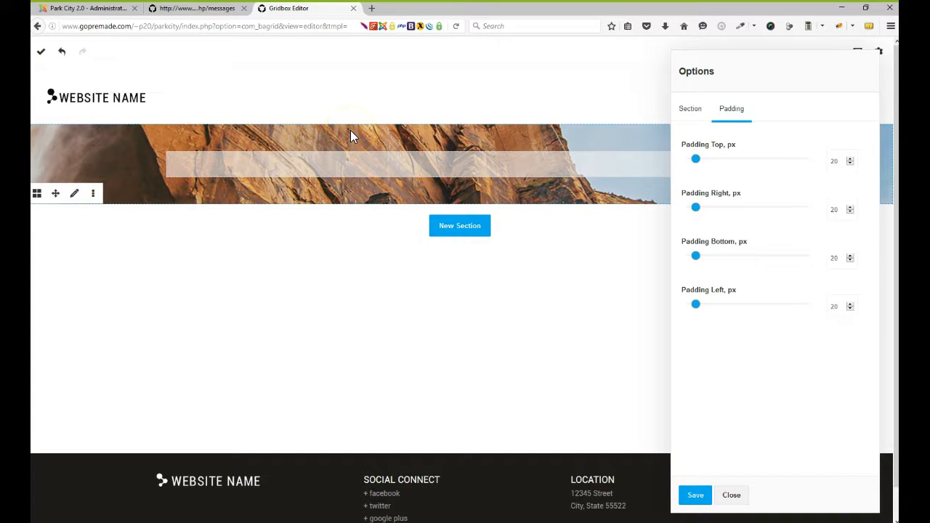
pyautogui.click(836, 161)
pyautogui.moveTo(836, 160); pyautogui.dragTo(820, 161)
pyautogui.write('15')
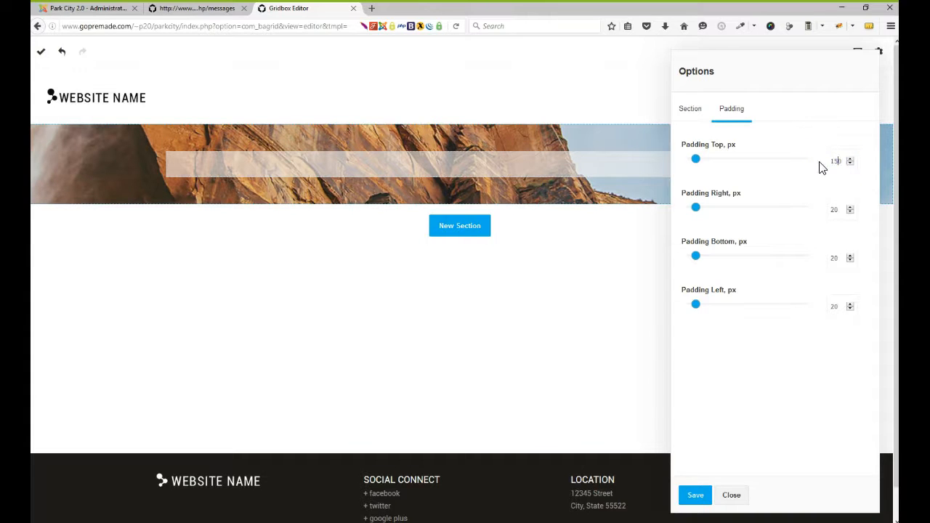
pyautogui.write('0')
pyautogui.click(825, 258)
pyautogui.doubleClick(824, 257)
pyautogui.write('150')
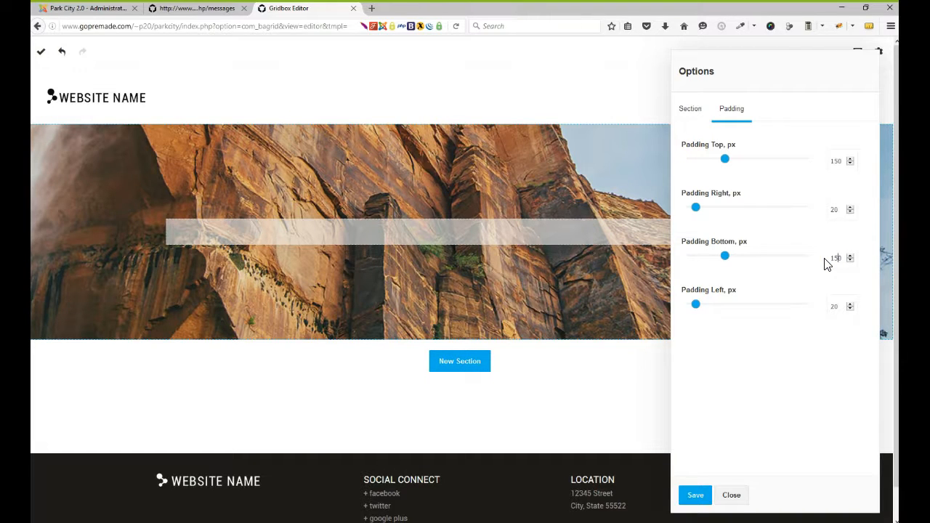
pyautogui.click(732, 497)
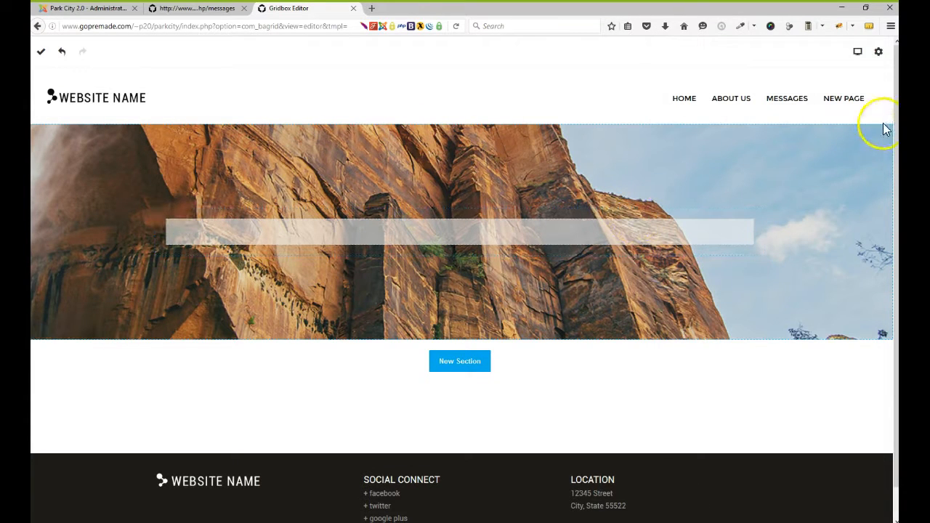
pyautogui.moveTo(897, 105)
pyautogui.mouseDown()
pyautogui.moveTo(896, 135)
pyautogui.moveTo(893, 95)
pyautogui.mouseUp()
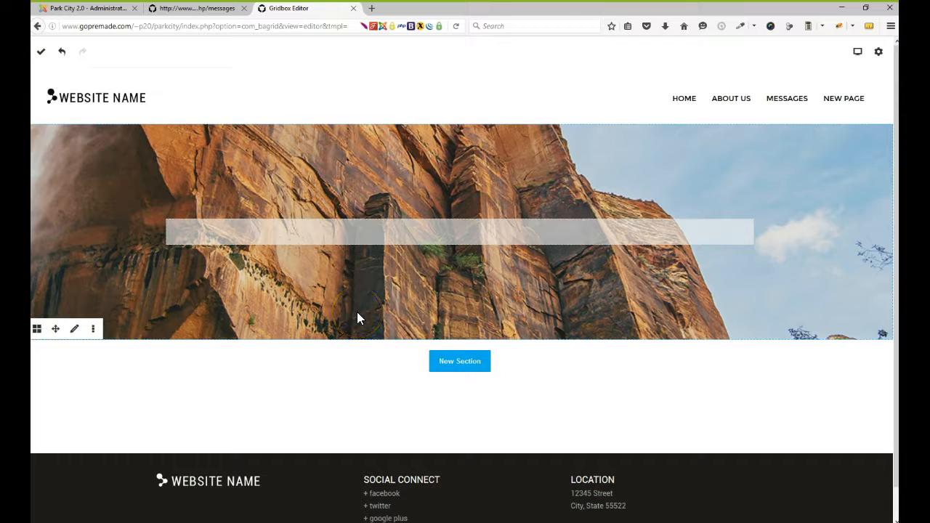
# - Turn off Fixed Bg for the parallax section's background image and check how the image scrolls with the page
pyautogui.click(76, 330)
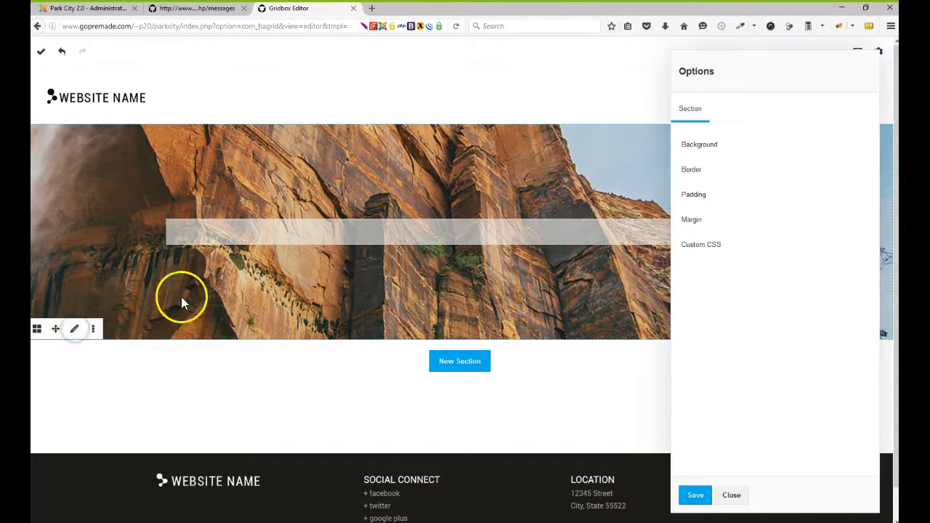
pyautogui.click(715, 149)
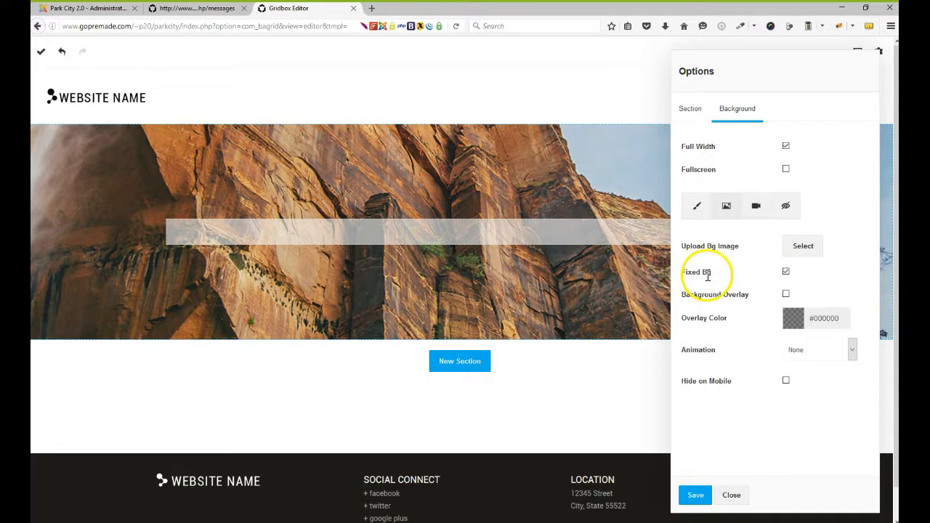
pyautogui.click(785, 274)
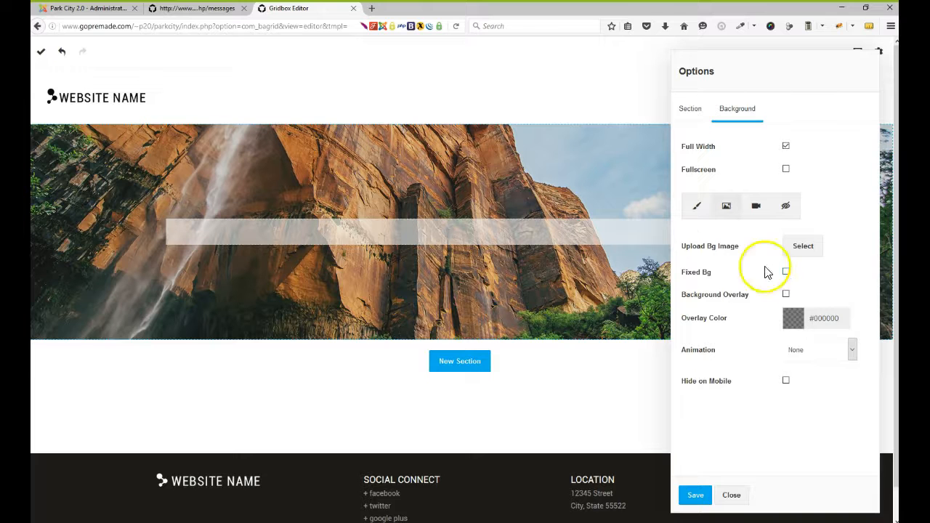
pyautogui.click(732, 496)
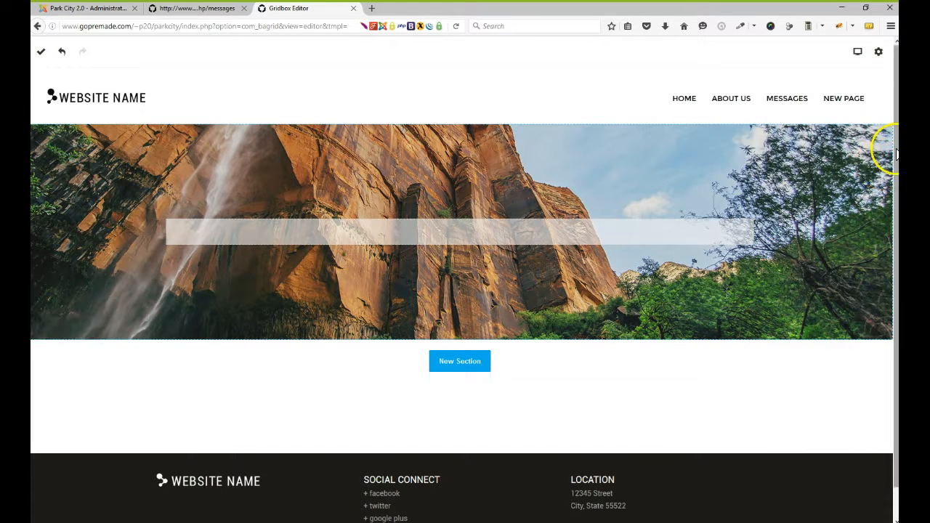
pyautogui.scroll(-1, 865, 189)
pyautogui.scroll(1, 860, 147)
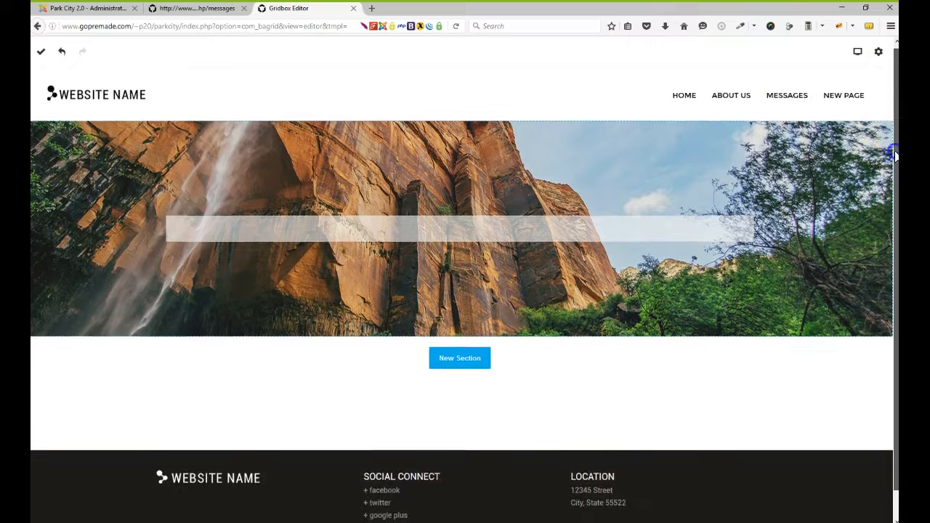
# - Try the Background Overlay on the parallax section, switching it on and off again
pyautogui.click(74, 333)
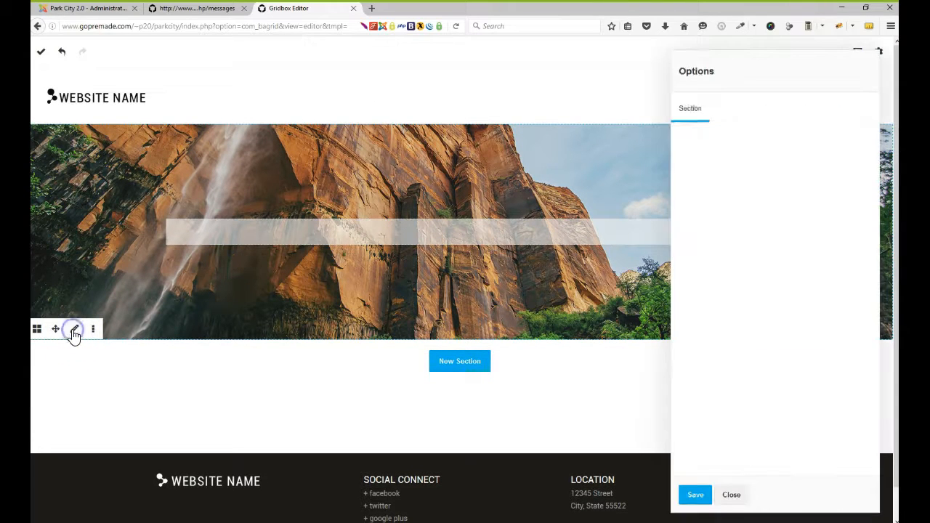
pyautogui.click(740, 157)
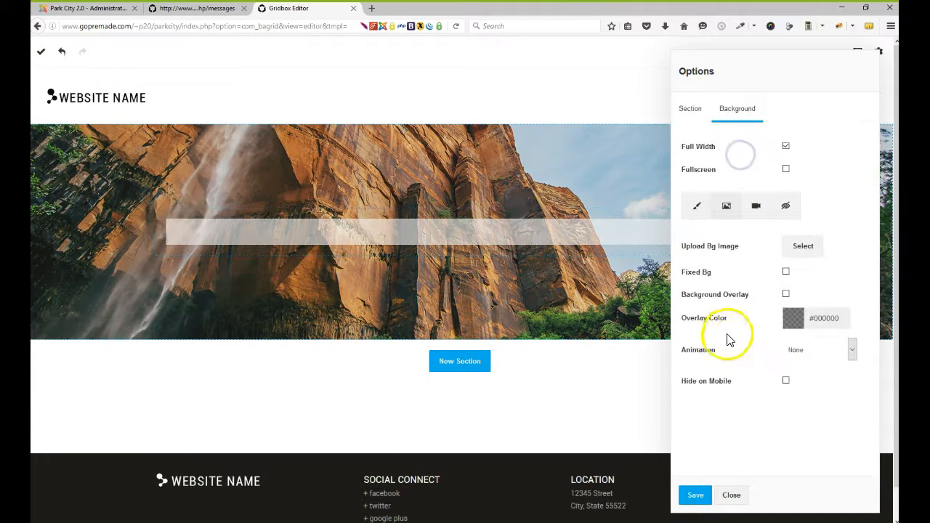
pyautogui.click(788, 298)
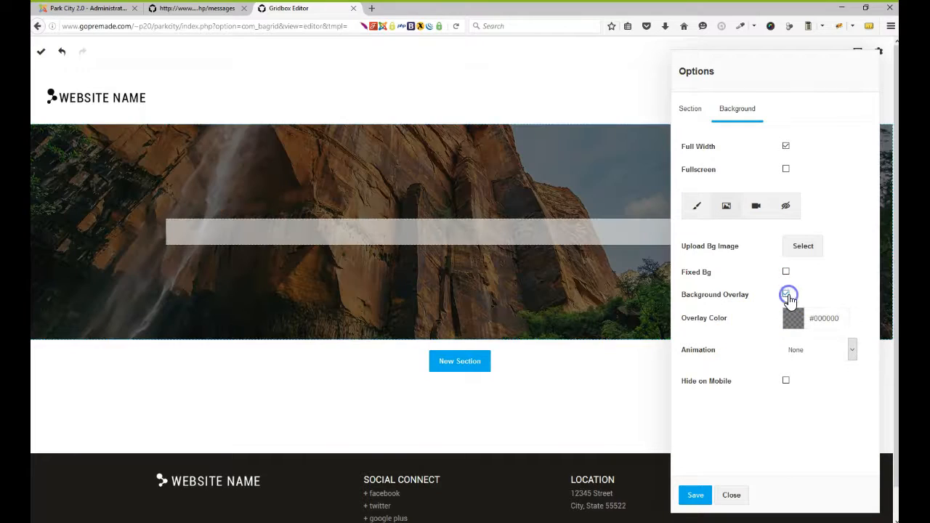
pyautogui.click(787, 295)
# - Try the Zoom In animation for the section background, set it back to None and close the options
pyautogui.click(792, 349)
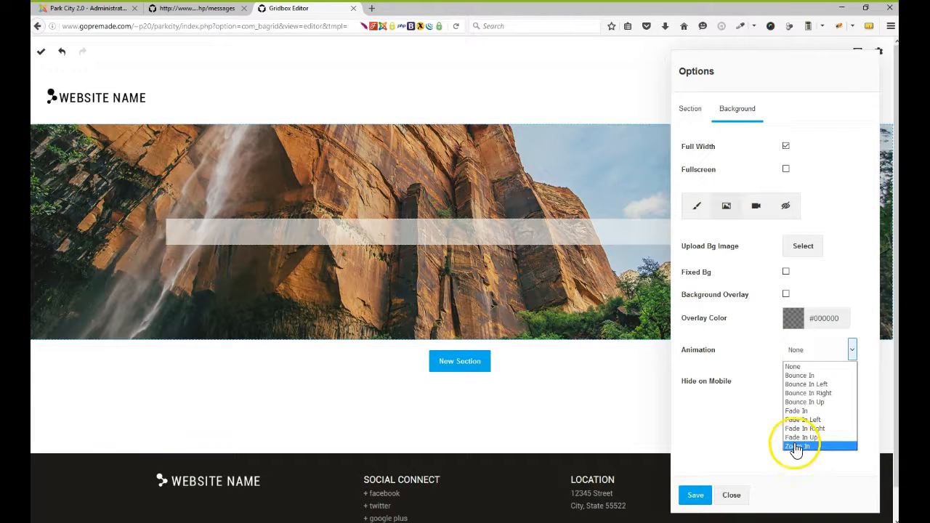
pyautogui.click(795, 447)
pyautogui.click(799, 351)
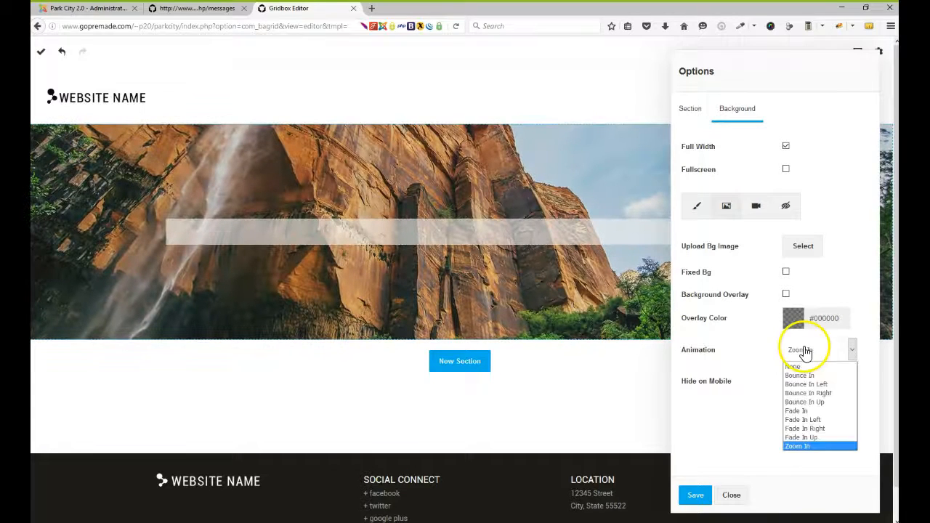
pyautogui.click(801, 353)
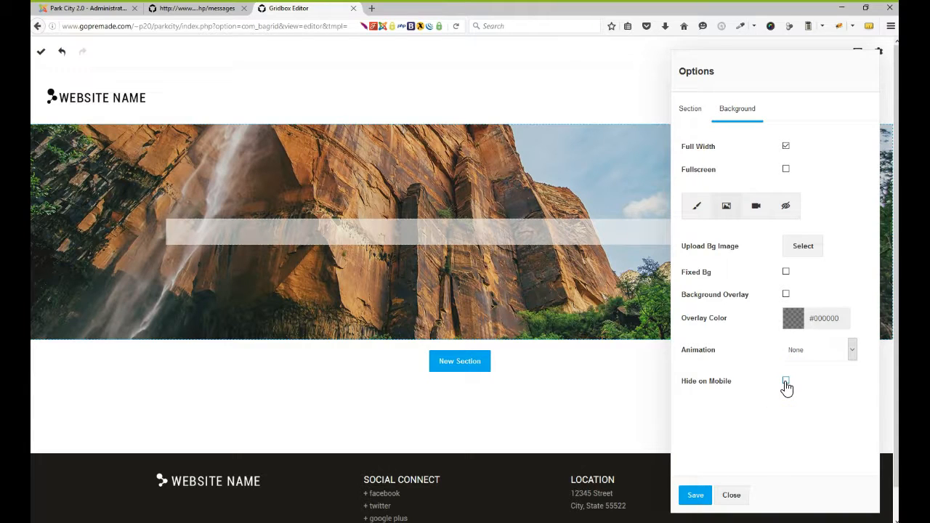
pyautogui.click(731, 495)
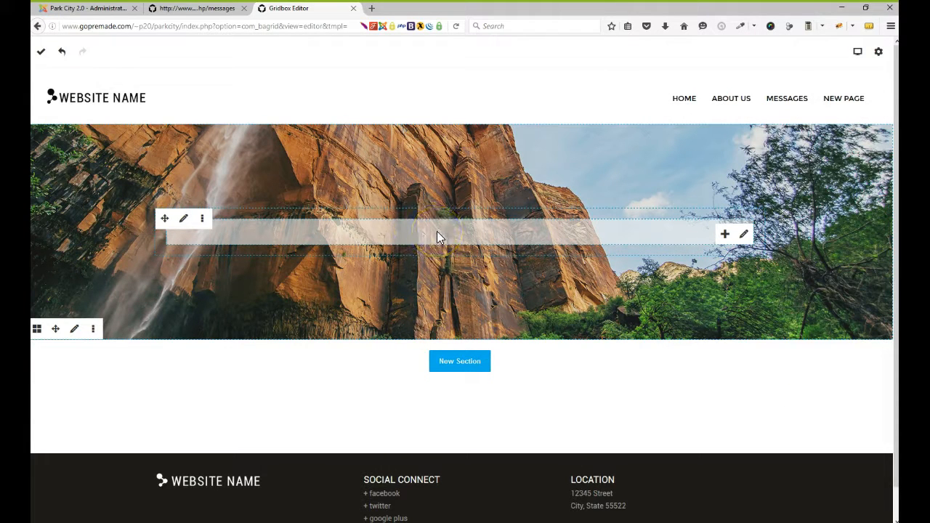
# - Add a text plugin to the parallax section and replace its default text with "Welcome to our Sub-Page"
pyautogui.click(723, 234)
pyautogui.click(498, 188)
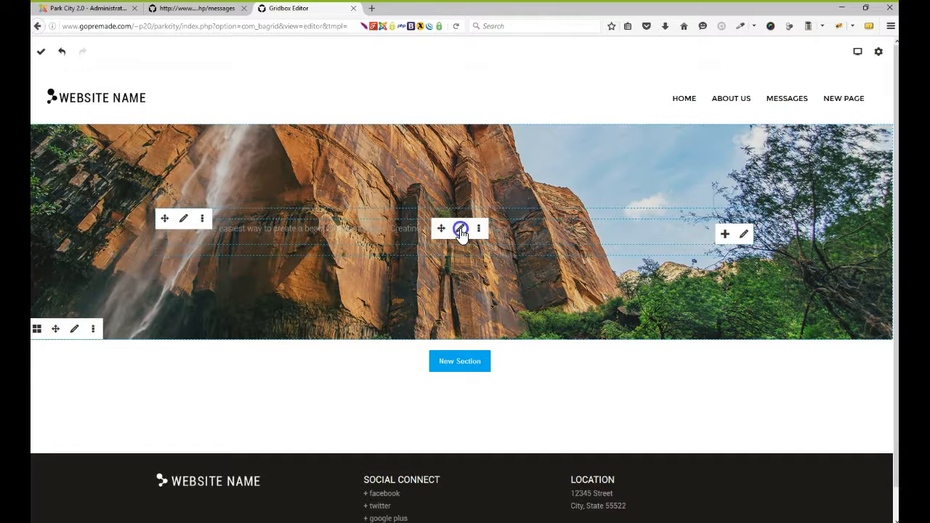
pyautogui.click(461, 229)
pyautogui.moveTo(571, 173); pyautogui.dragTo(251, 170)
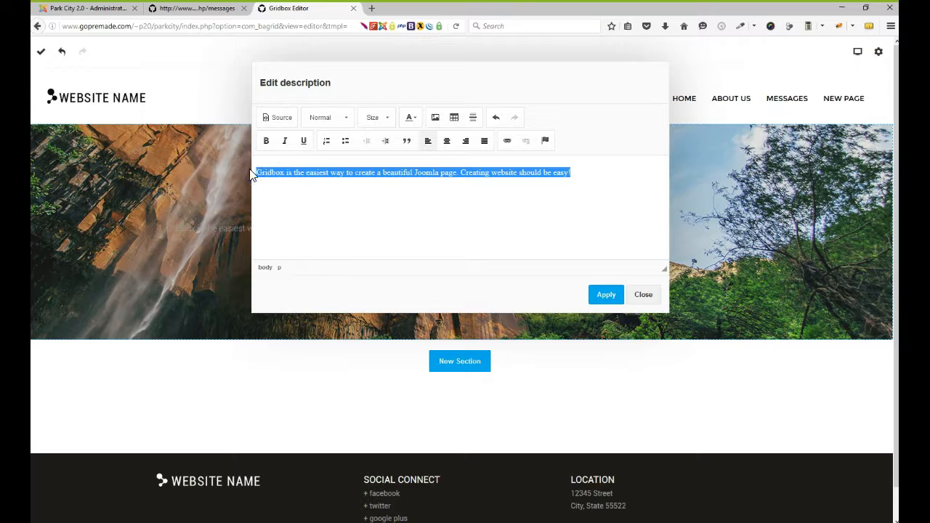
pyautogui.write('Welcome to our Sub-Page')
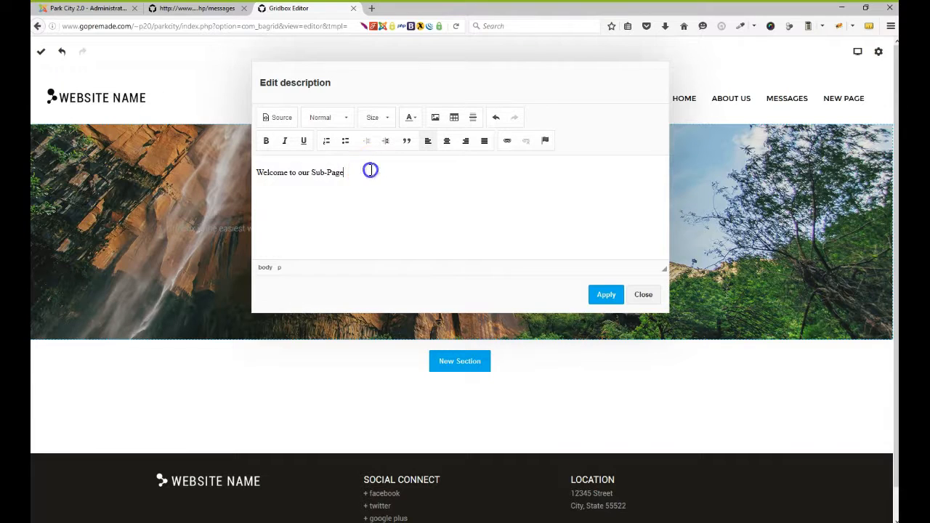
# - Format the "Welcome to our Sub-Page" text as a centered Heading 1 and apply it to the page
pyautogui.moveTo(369, 167); pyautogui.dragTo(234, 170)
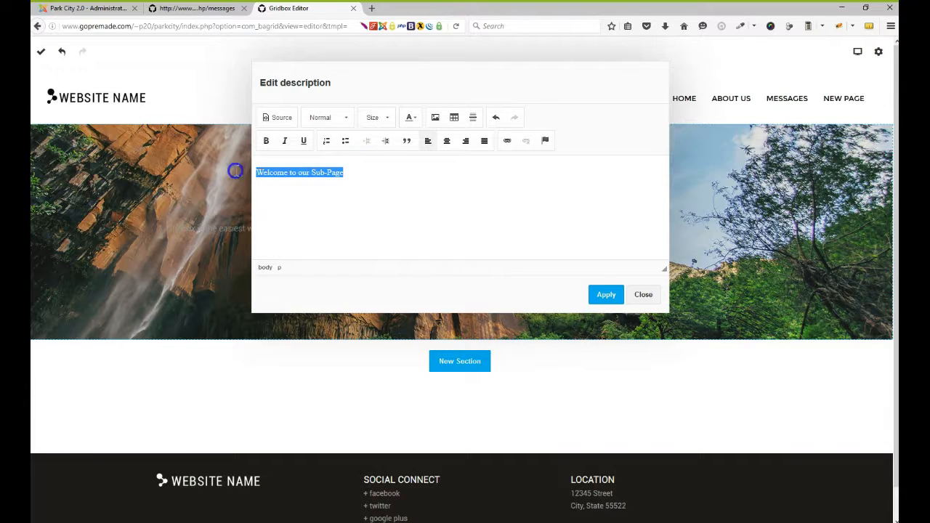
pyautogui.click(343, 120)
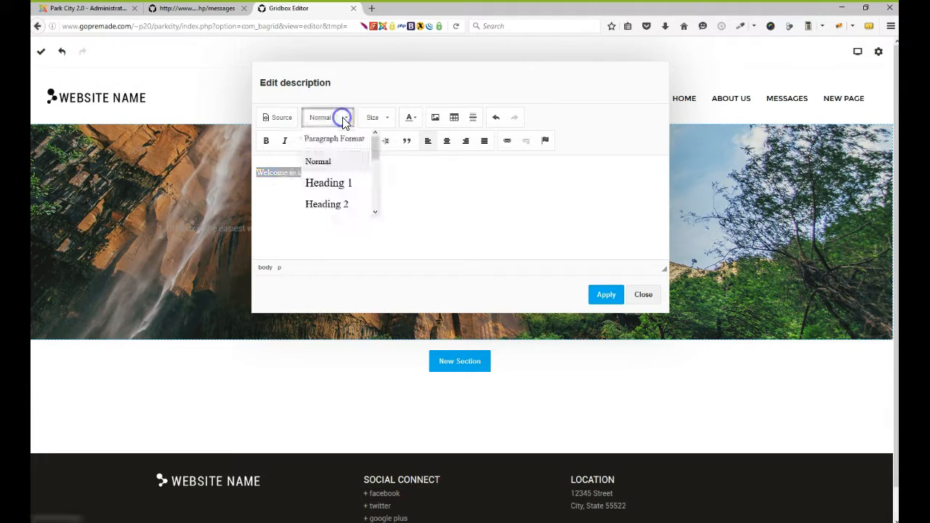
pyautogui.click(327, 182)
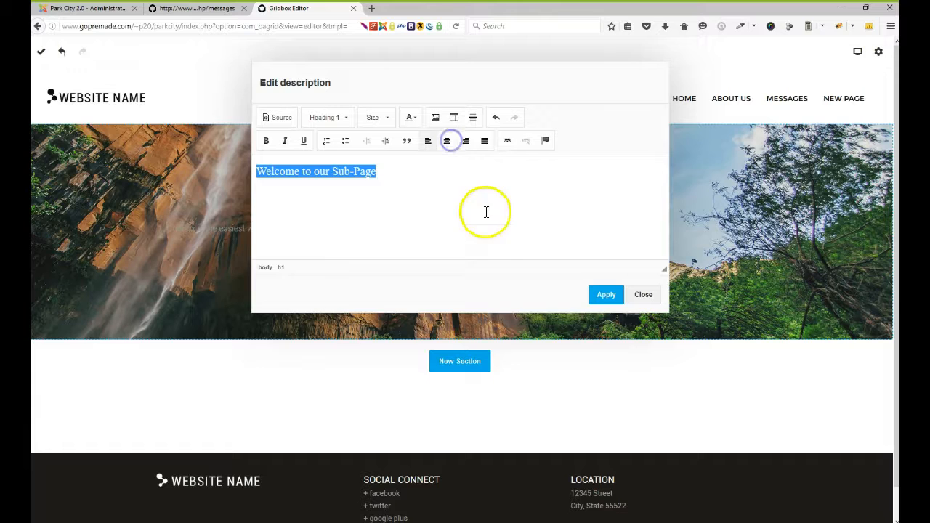
pyautogui.click(595, 295)
pyautogui.click(222, 408)
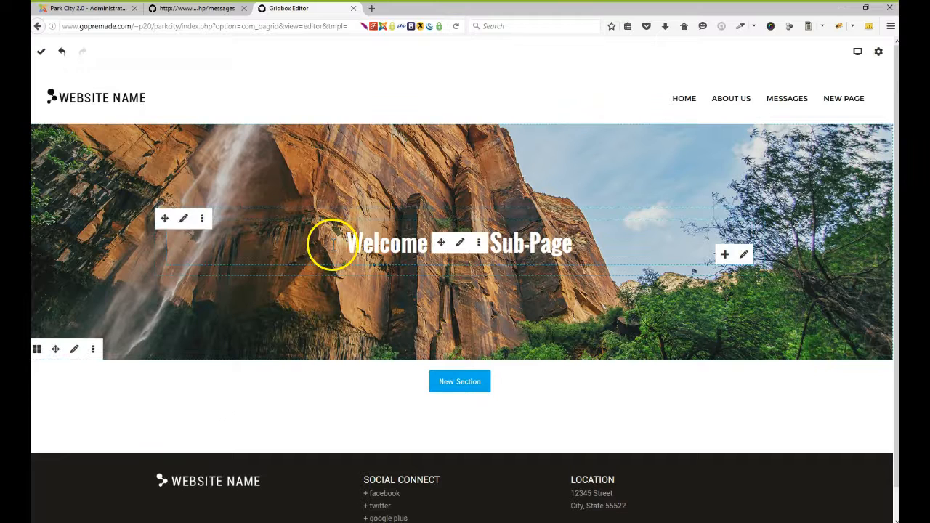
pyautogui.moveTo(326, 249); pyautogui.dragTo(402, 236)
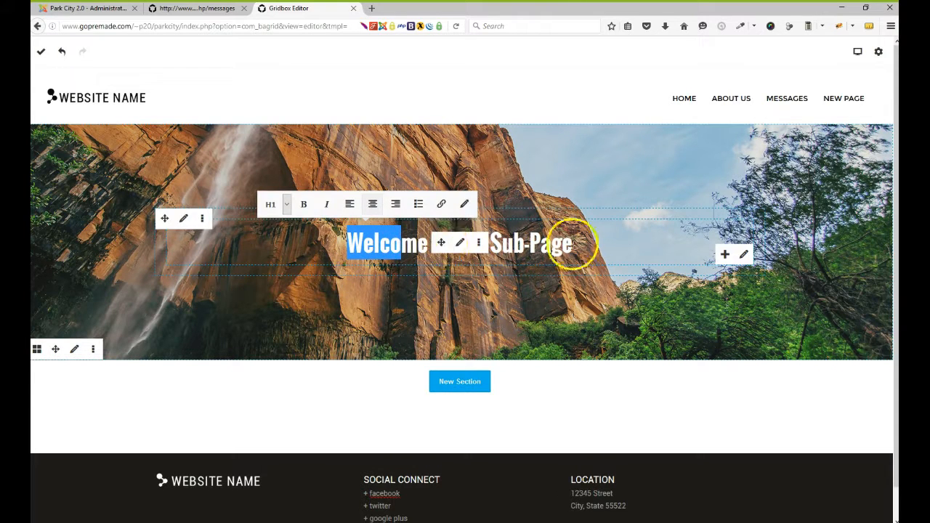
pyautogui.click(284, 419)
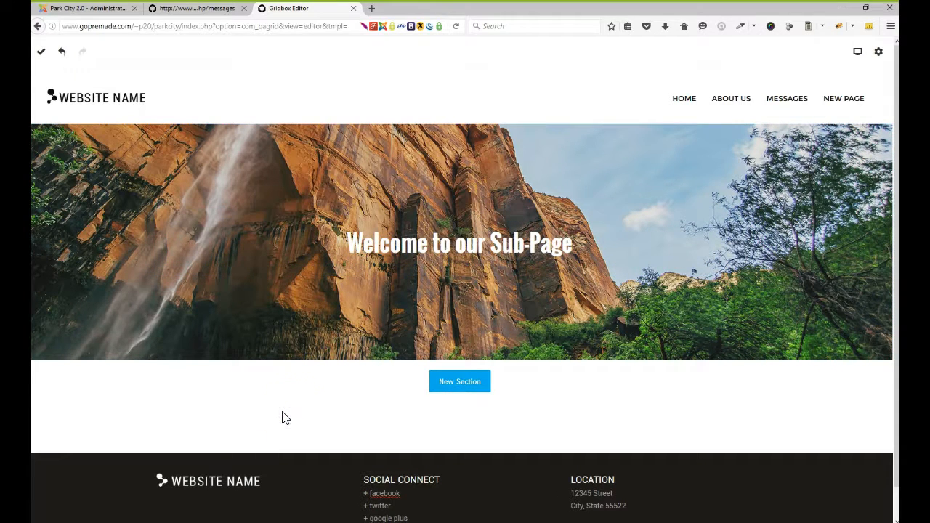
# - Add a new section with three equal columns below the parallax section
pyautogui.click(460, 381)
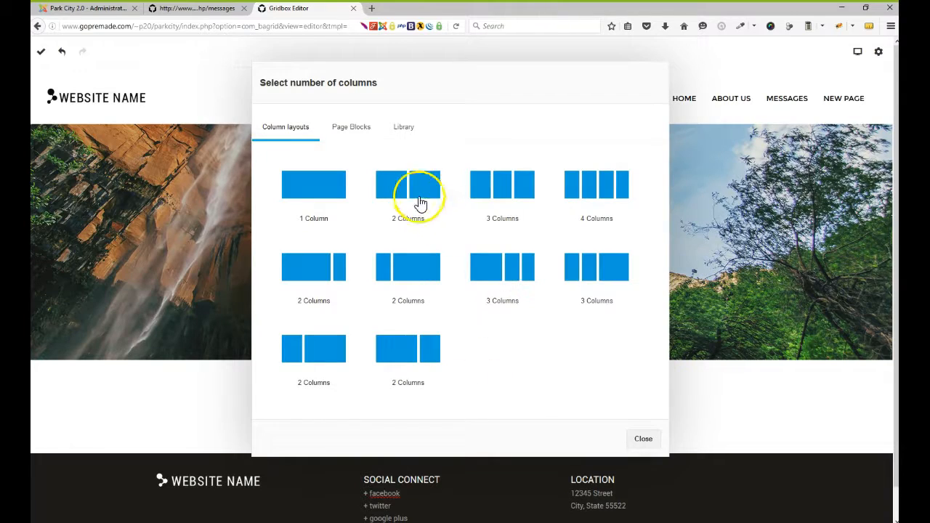
pyautogui.click(495, 185)
pyautogui.scroll(-1, 210, 359)
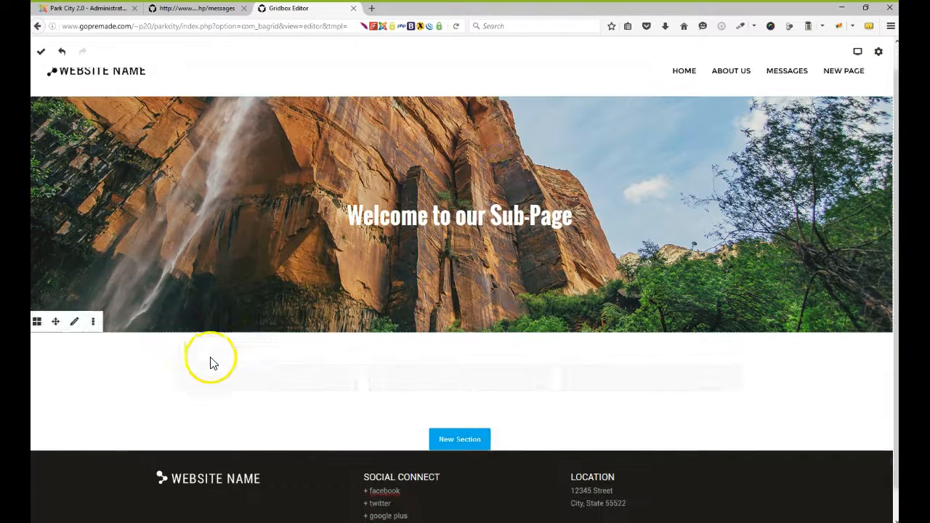
# - Insert the image p2.png into the first column of the three-column section
pyautogui.click(329, 354)
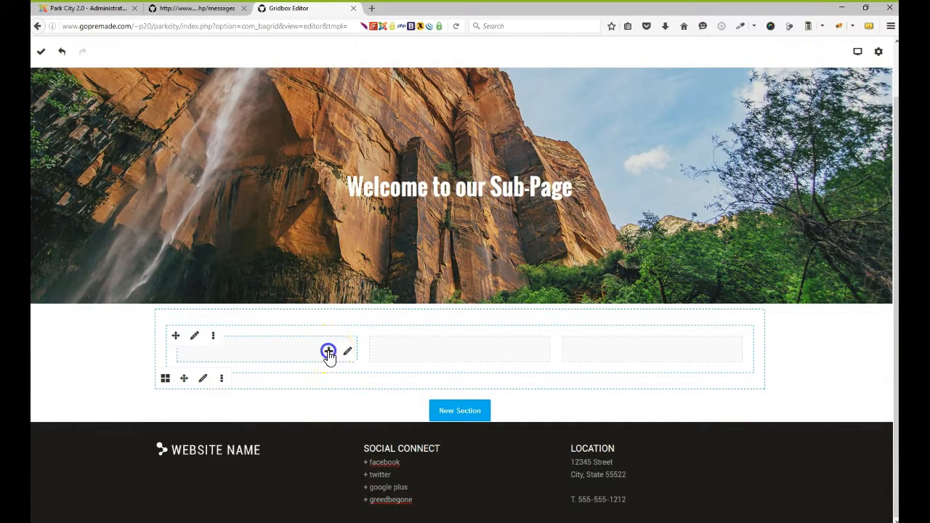
pyautogui.click(408, 187)
pyautogui.click(394, 260)
pyautogui.click(607, 342)
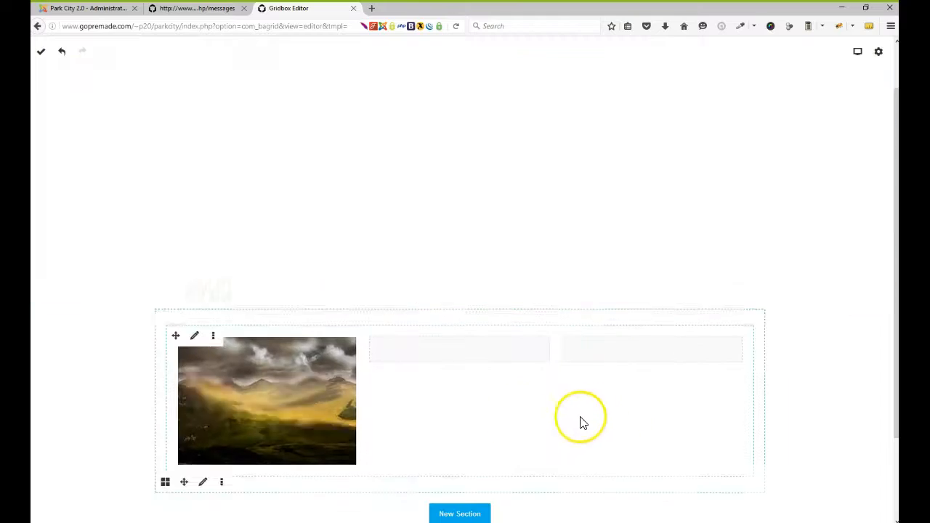
# - Add a text plugin with its default text to the middle column
pyautogui.moveTo(460, 357)
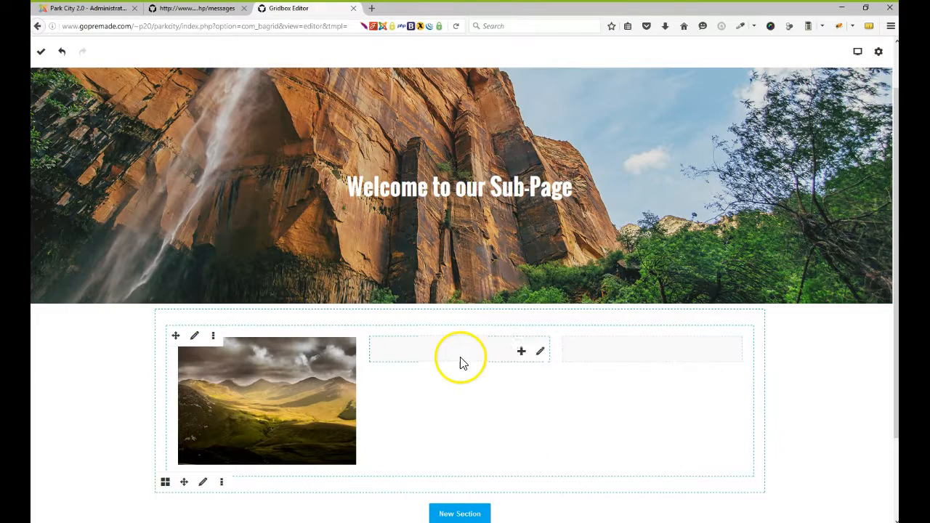
pyautogui.click(523, 353)
pyautogui.click(498, 202)
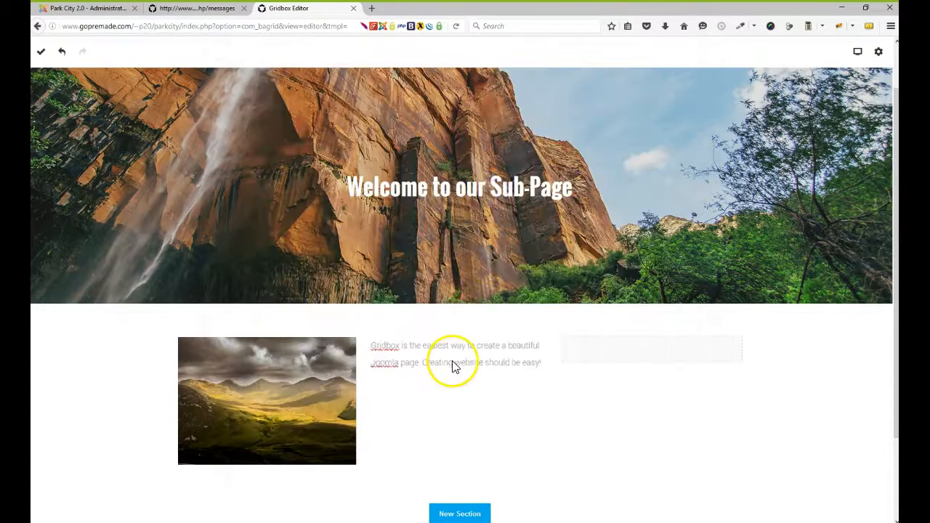
# - Insert the image p3.png into the third column and review the finished three-column section
pyautogui.click(712, 355)
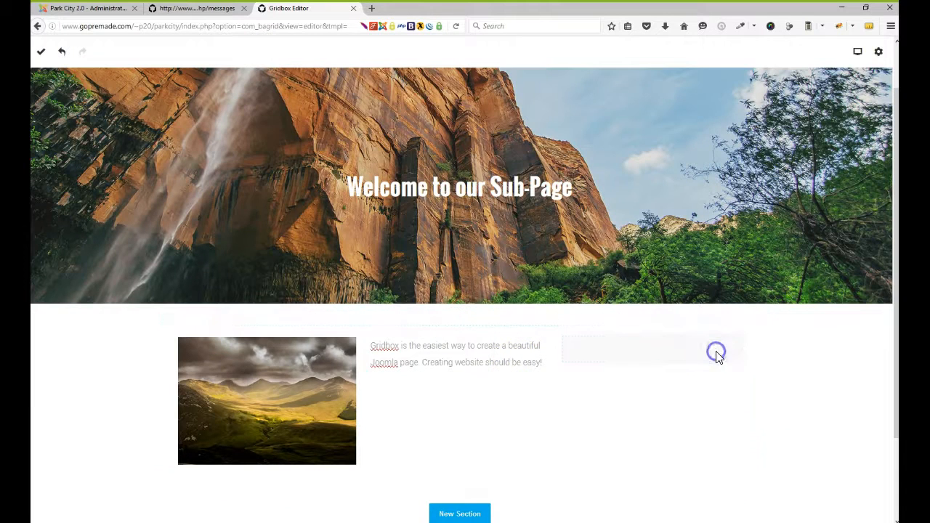
pyautogui.click(416, 190)
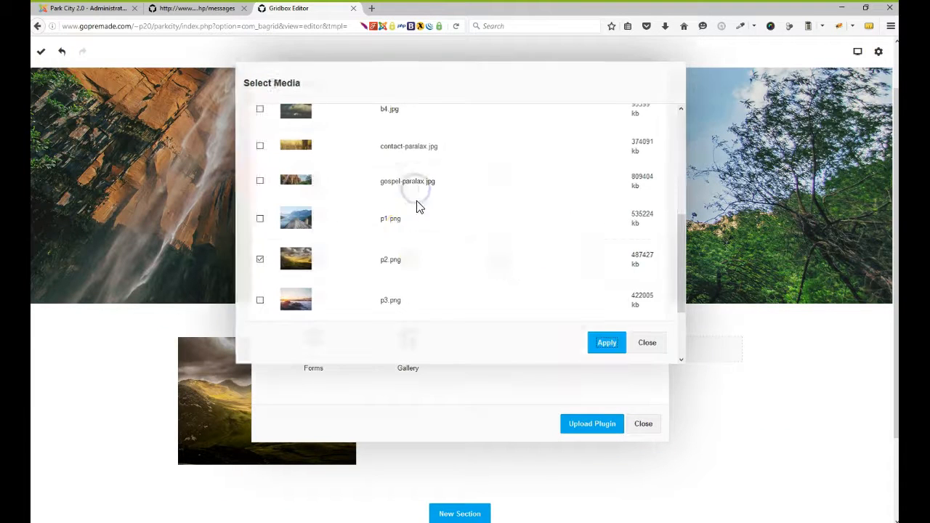
pyautogui.click(387, 302)
pyautogui.click(596, 342)
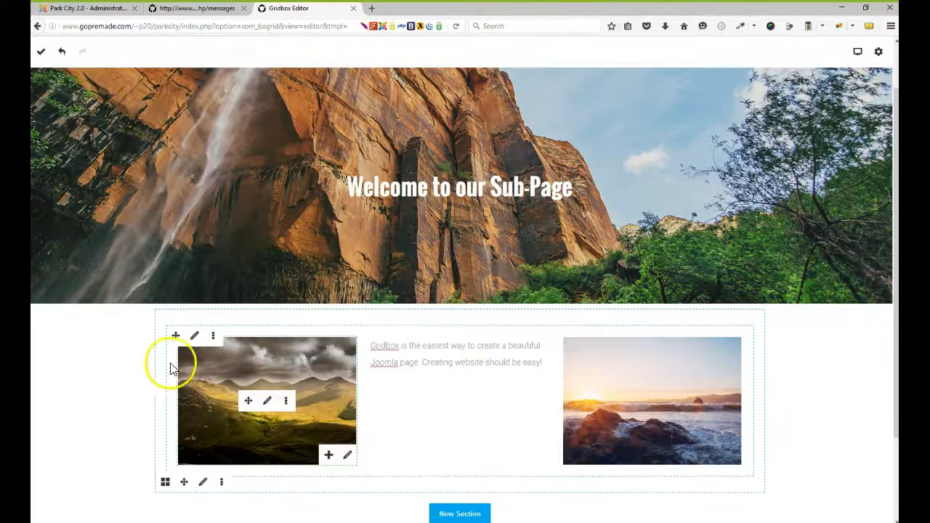
pyautogui.scroll(-3, 166, 364)
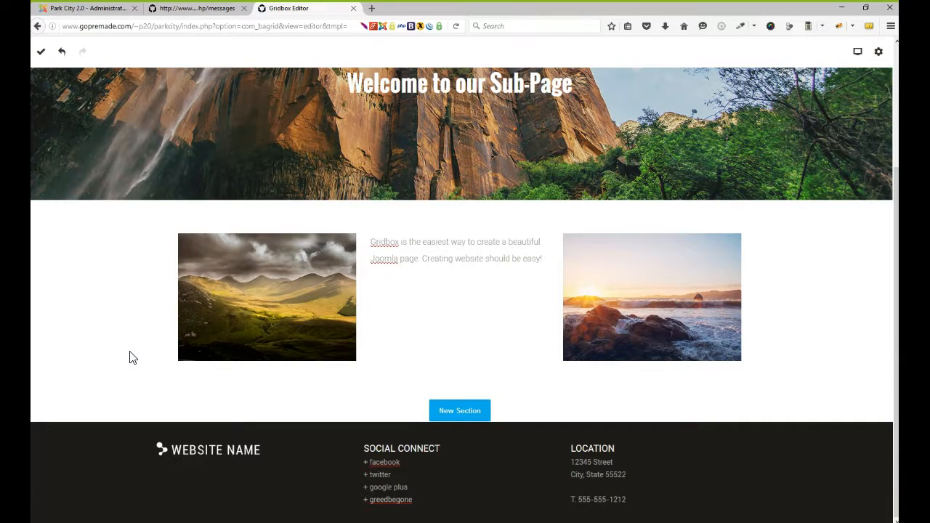
# - Close the current editor page without saving and reopen the Messages page in the Gridbox editor
pyautogui.moveTo(258, 297)
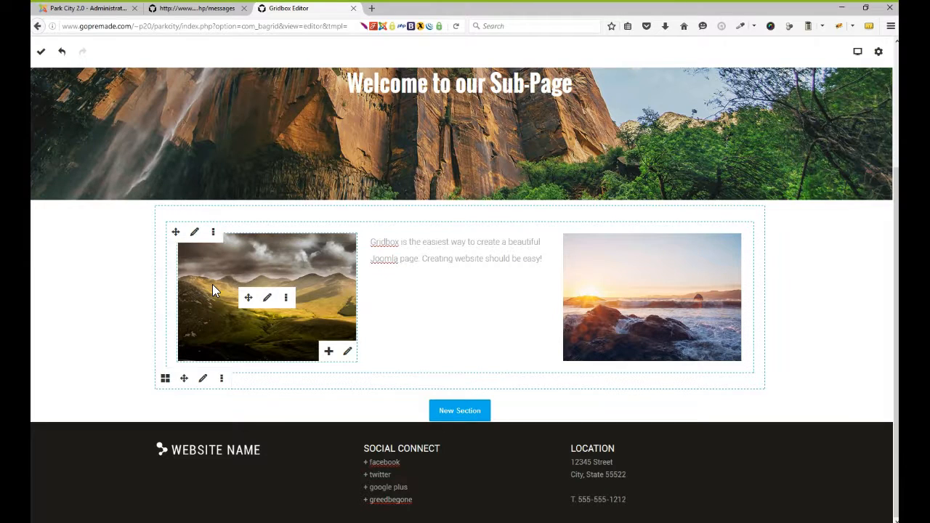
pyautogui.click(353, 9)
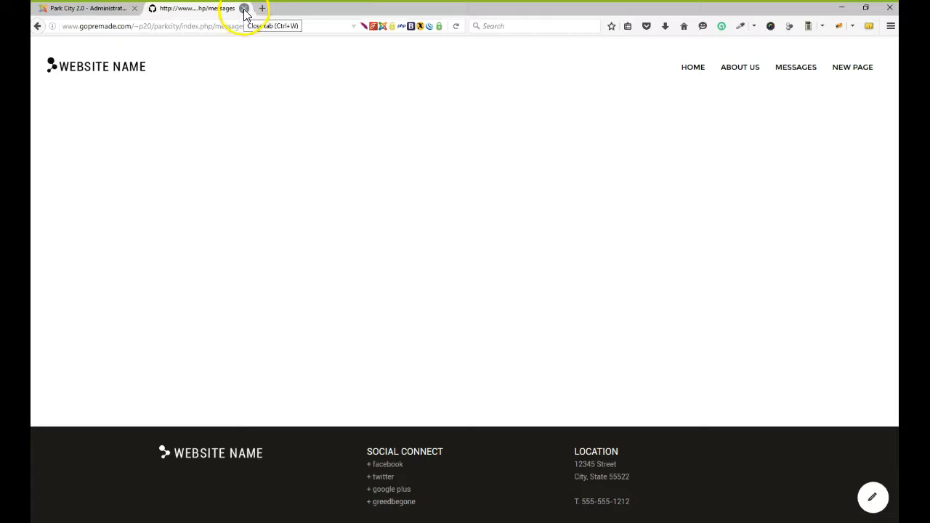
pyautogui.click(836, 497)
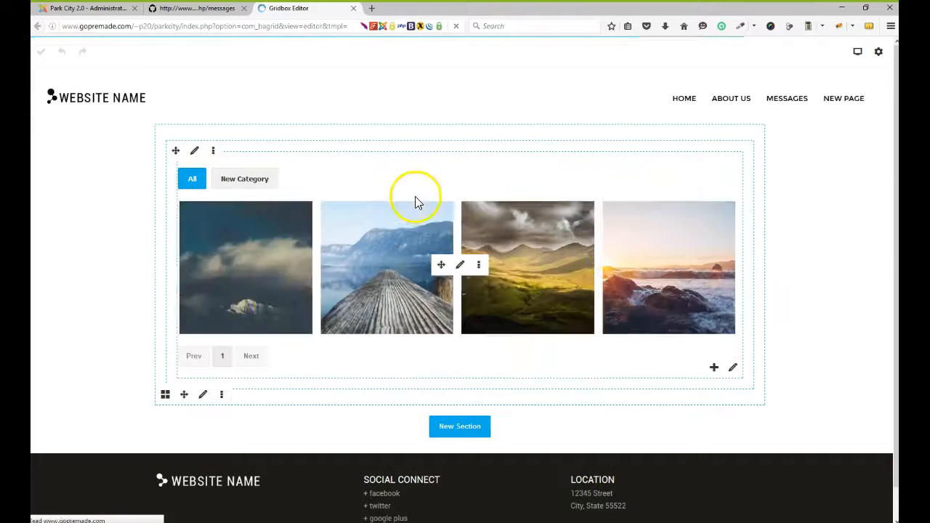
# - Delete the image gallery section from the Messages page
pyautogui.click(221, 395)
pyautogui.click(260, 394)
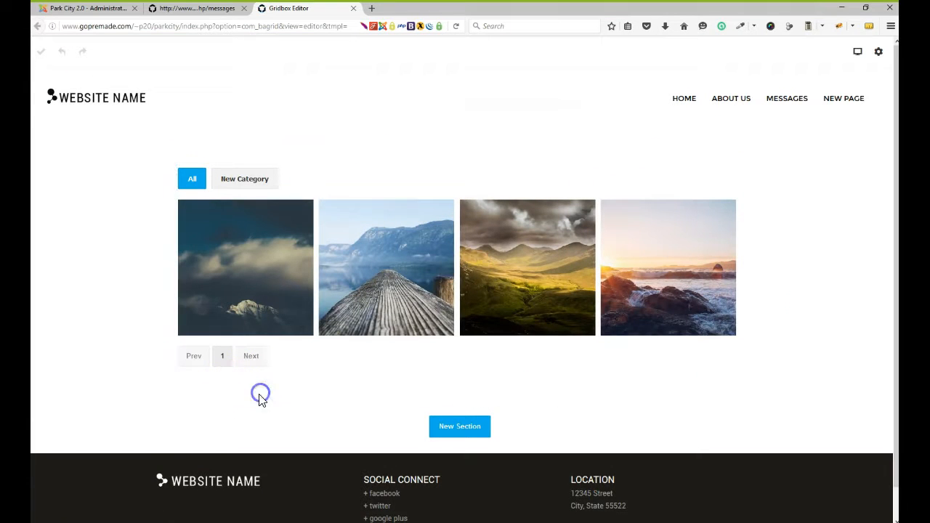
pyautogui.click(539, 180)
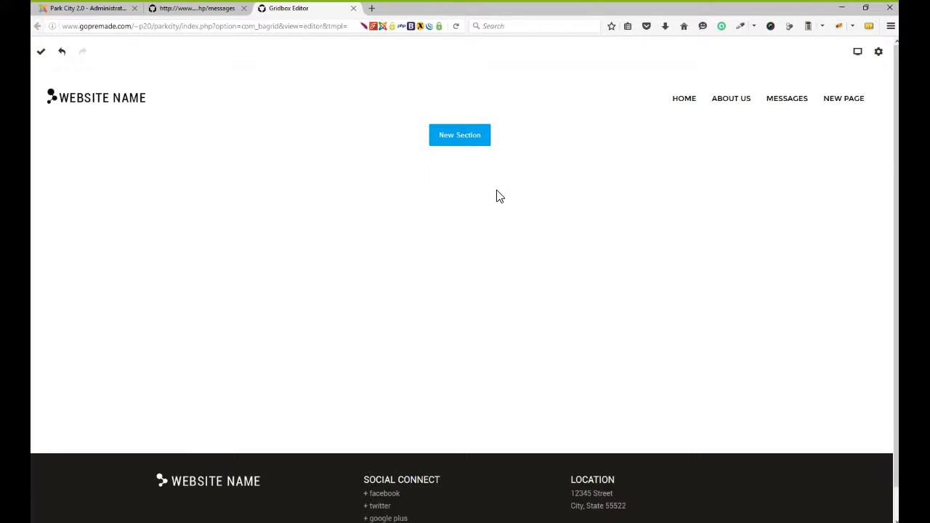
# - Add a new section using the Image on Left page block
pyautogui.click(450, 139)
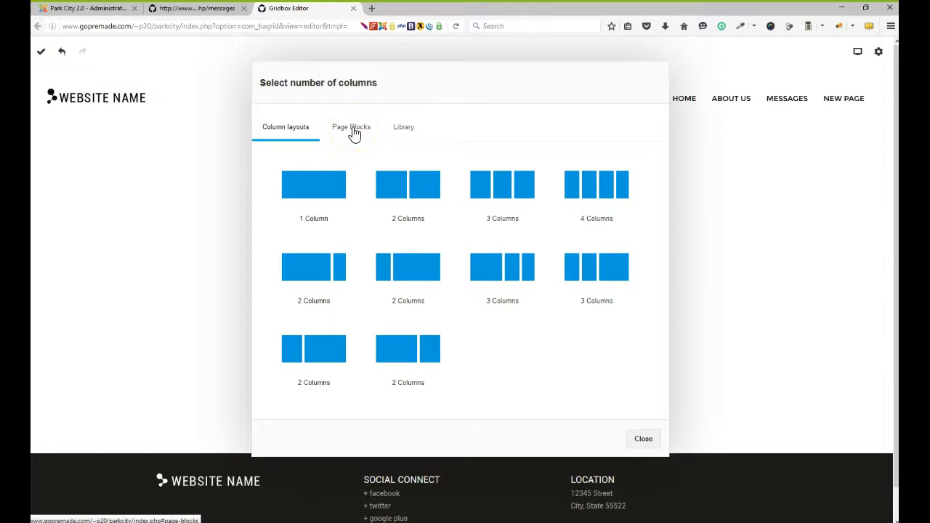
pyautogui.click(354, 131)
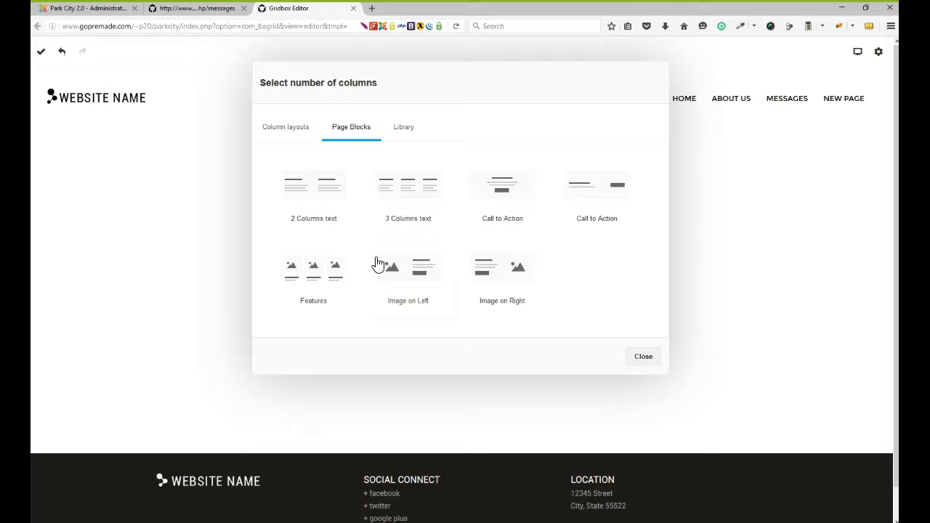
pyautogui.click(411, 283)
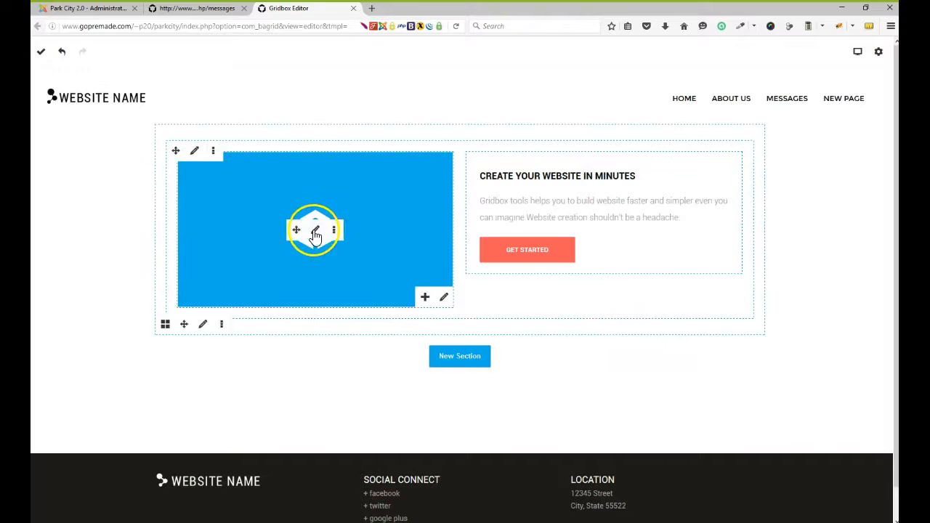
# - Open the media selection for the block's placeholder image and create a new folder named bulletin
pyautogui.click(315, 232)
pyautogui.click(705, 146)
pyautogui.click(803, 147)
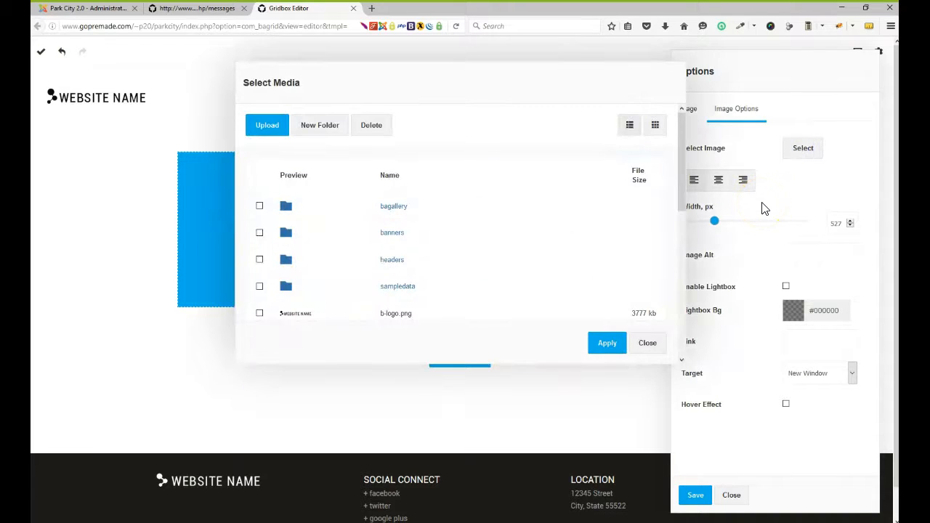
pyautogui.click(314, 135)
pyautogui.click(301, 161)
pyautogui.write('bu')
pyautogui.click(287, 172)
pyautogui.click(449, 160)
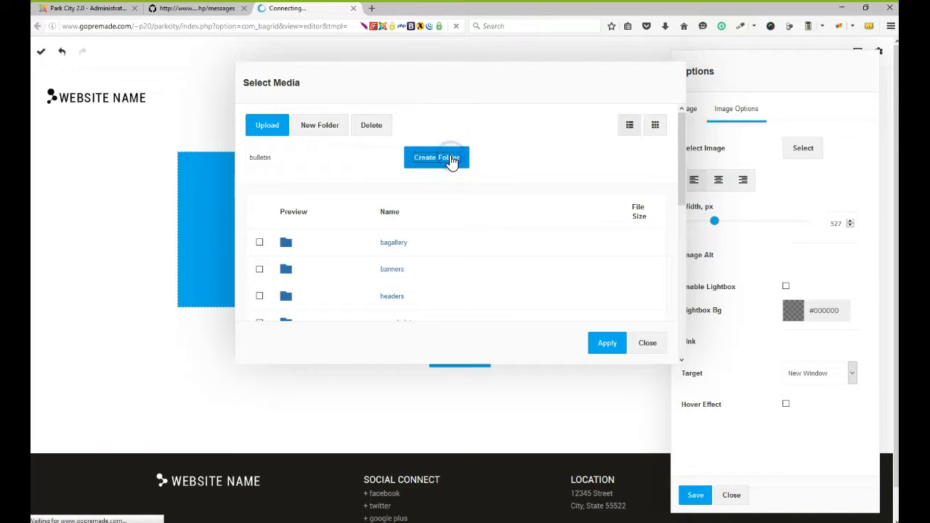
# - Upload bible-study.jpg, e.jpg, jonah.jpg, mountain.jpg and yr.jpg into the bulletin media folder
pyautogui.scroll(-1, 436, 224)
pyautogui.scroll(-3, 437, 224)
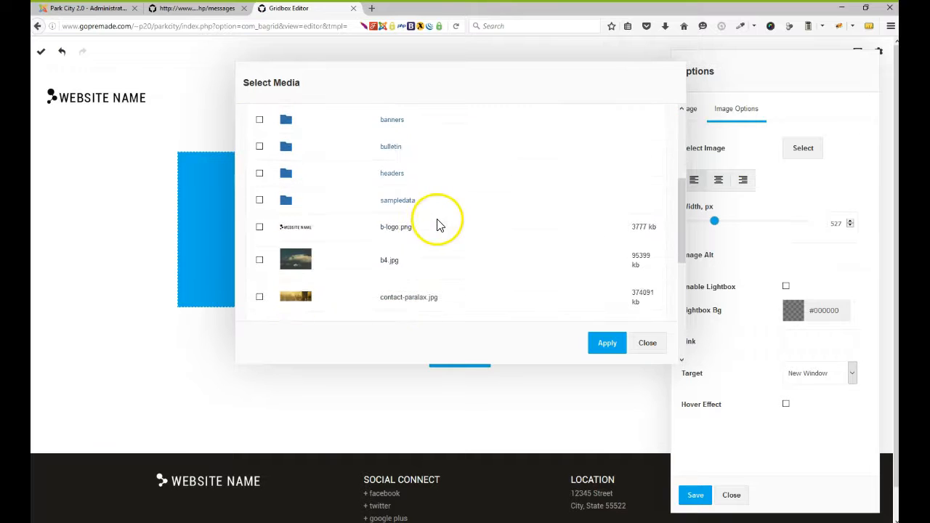
pyautogui.scroll(2, 396, 167)
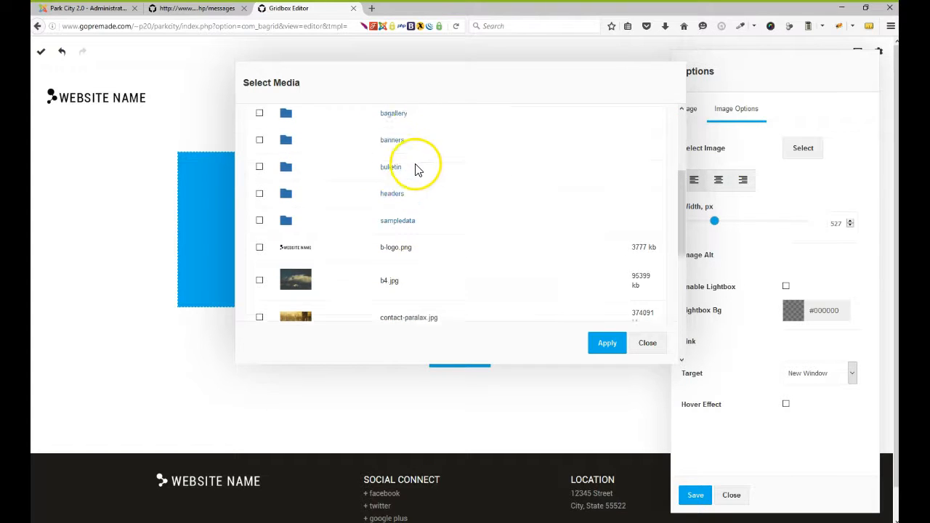
pyautogui.click(389, 208)
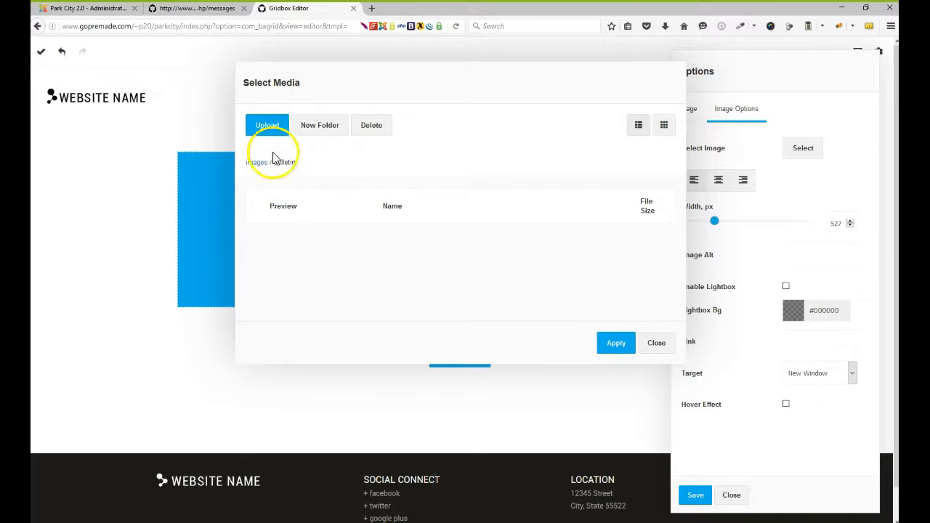
pyautogui.click(269, 122)
pyautogui.click(269, 158)
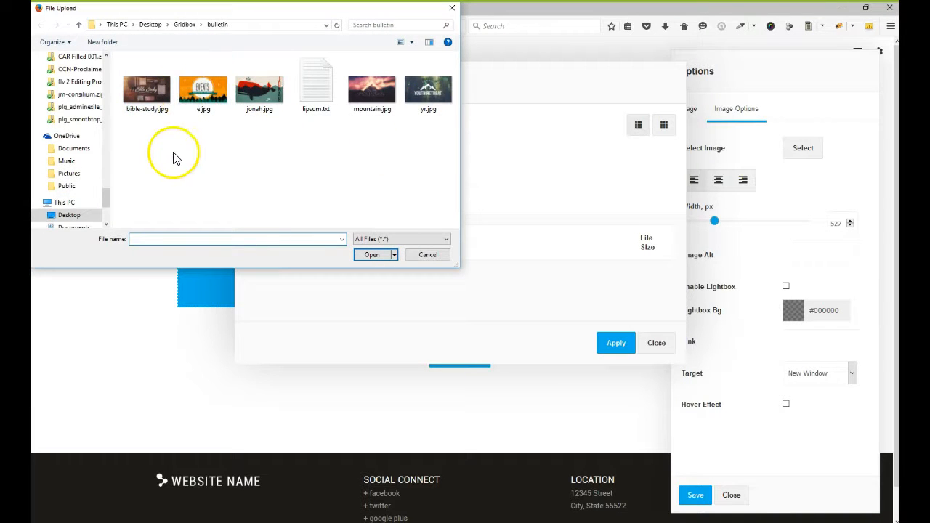
pyautogui.click(143, 103)
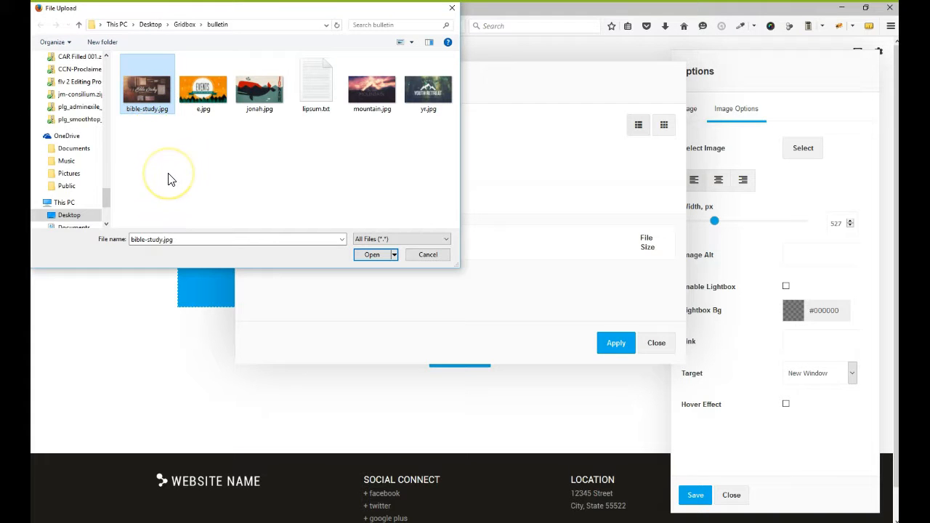
pyautogui.keyDown('ctrl'); pyautogui.click(190, 95); pyautogui.keyUp('ctrl')
pyautogui.keyDown('ctrl'); pyautogui.click(259, 86); pyautogui.keyUp('ctrl')
pyautogui.keyDown('ctrl'); pyautogui.click(371, 91); pyautogui.keyUp('ctrl')
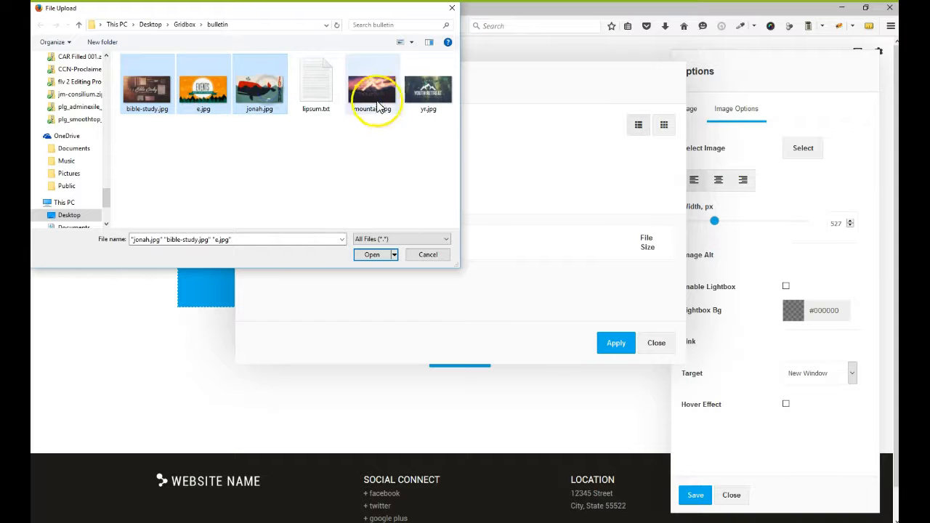
pyautogui.keyDown('ctrl'); pyautogui.click(427, 105); pyautogui.keyUp('ctrl')
pyautogui.click(372, 254)
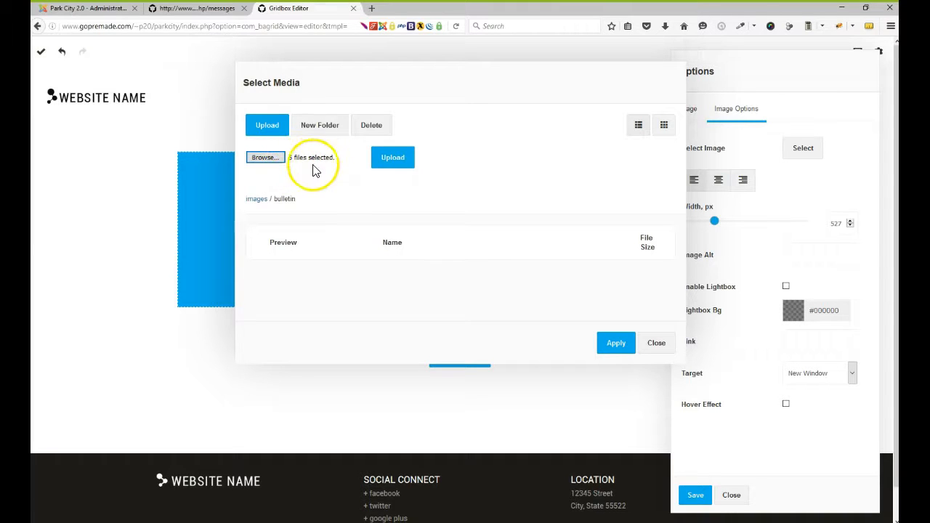
pyautogui.click(388, 171)
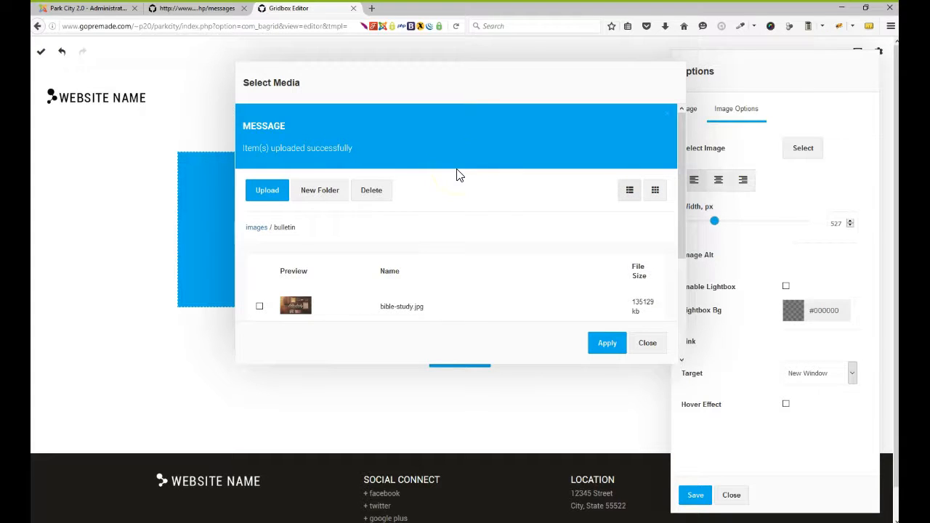
# - Replace the block's placeholder image with bible-study.jpg and close the image options
pyautogui.scroll(-5, 440, 199)
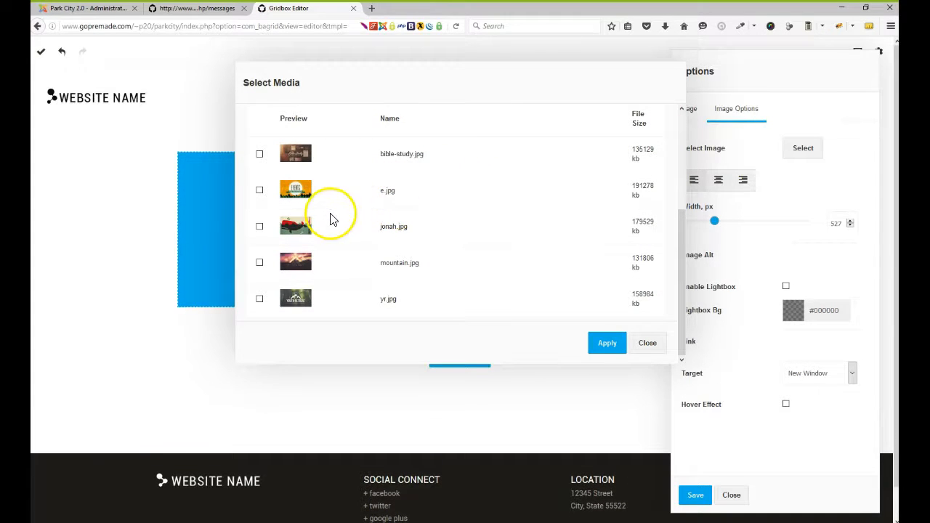
pyautogui.click(394, 152)
pyautogui.click(603, 349)
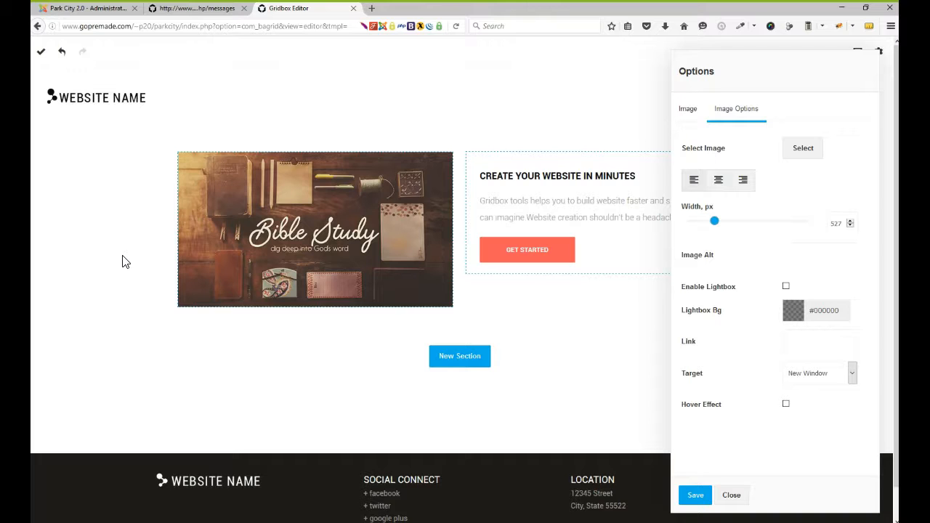
pyautogui.click(234, 263)
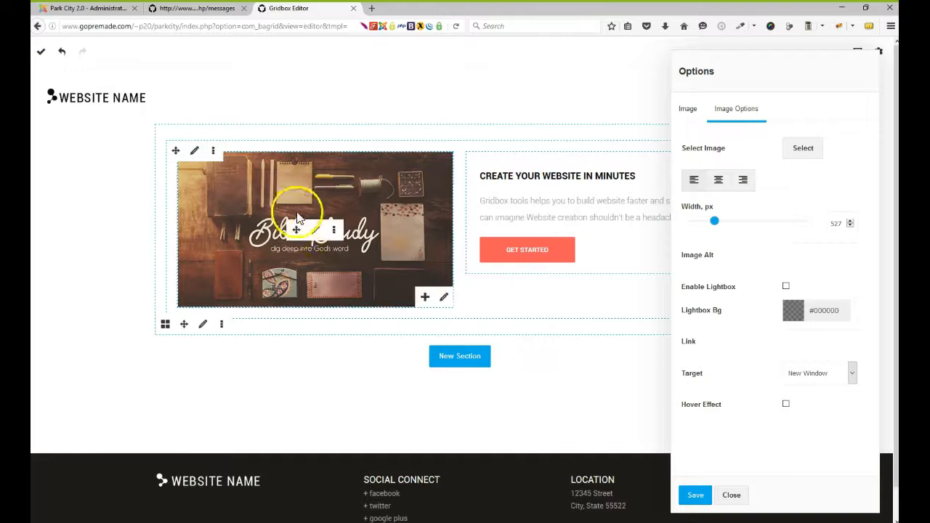
pyautogui.click(741, 496)
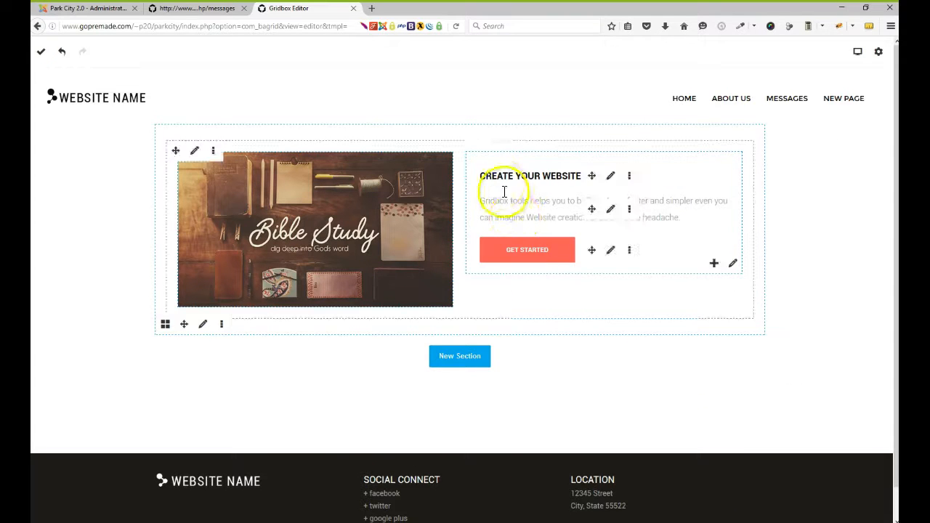
# - Replace the heading beside the image with NEW BIBLE STUDY STARTING WEDNESDAY
pyautogui.moveTo(476, 177); pyautogui.dragTo(660, 177)
pyautogui.write('NEW BIBLE STUDY STAR SDAY')
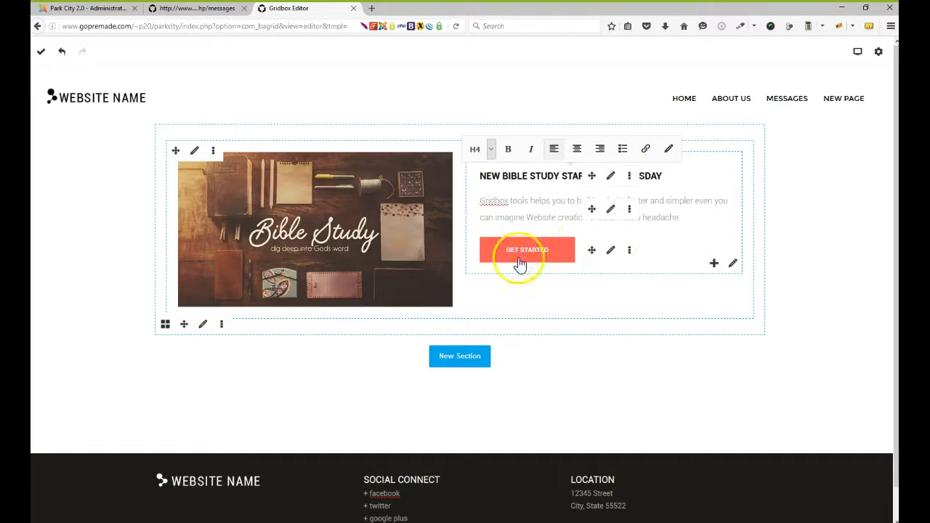
# - Change the background color of the GET STARTED button to gray
pyautogui.click(611, 254)
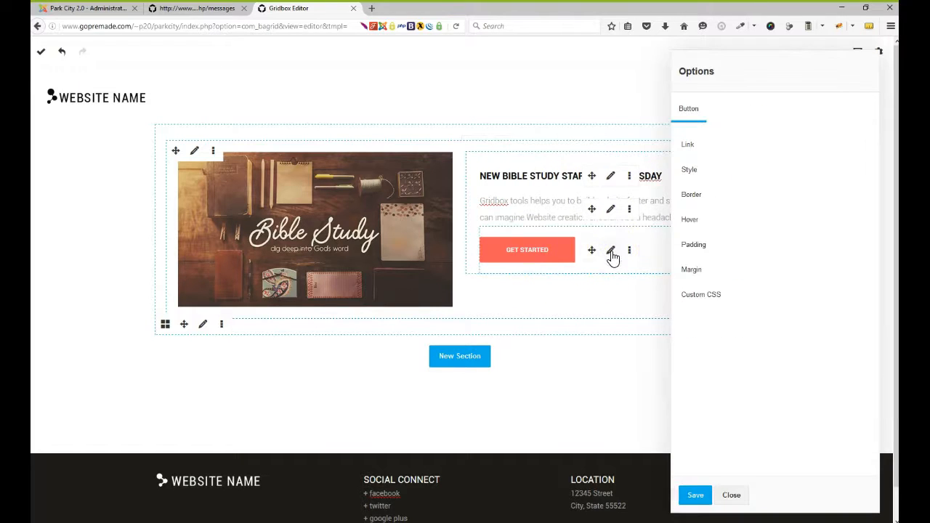
pyautogui.click(701, 174)
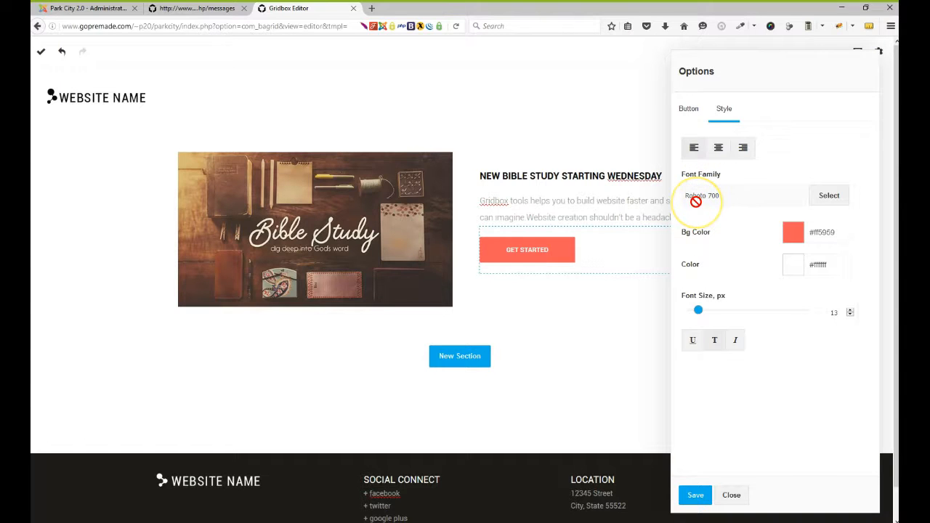
pyautogui.click(794, 233)
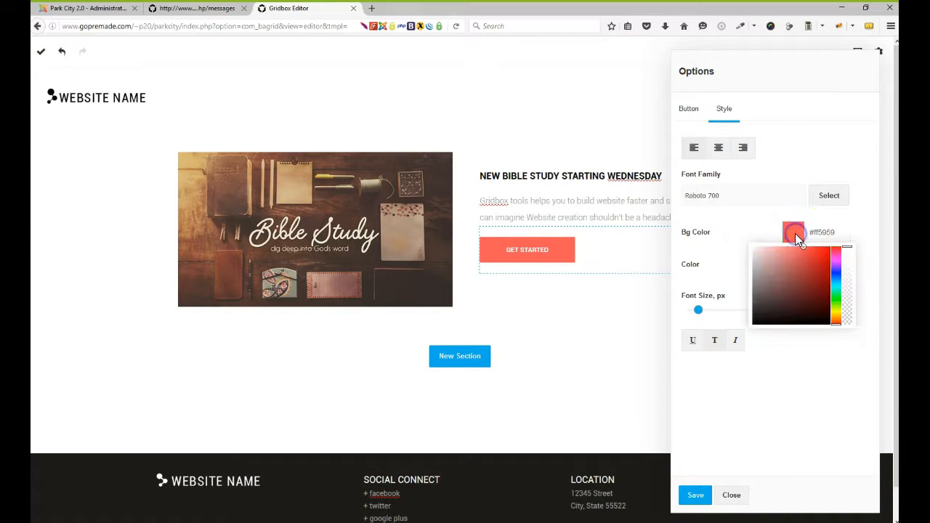
pyautogui.moveTo(836, 295)
pyautogui.mouseDown()
pyautogui.moveTo(836, 271)
pyautogui.moveTo(754, 281)
pyautogui.mouseUp()
pyautogui.click(803, 272)
pyautogui.click(813, 399)
# - Set the GET STARTED button's border width to 0 px and close its options
pyautogui.click(702, 121)
pyautogui.click(702, 118)
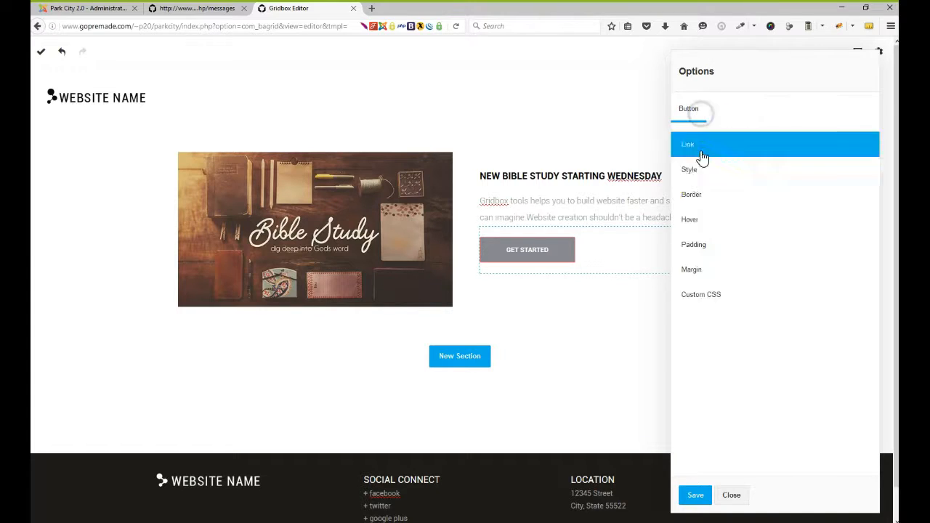
pyautogui.click(701, 193)
pyautogui.moveTo(697, 241); pyautogui.dragTo(685, 239)
pyautogui.click(713, 372)
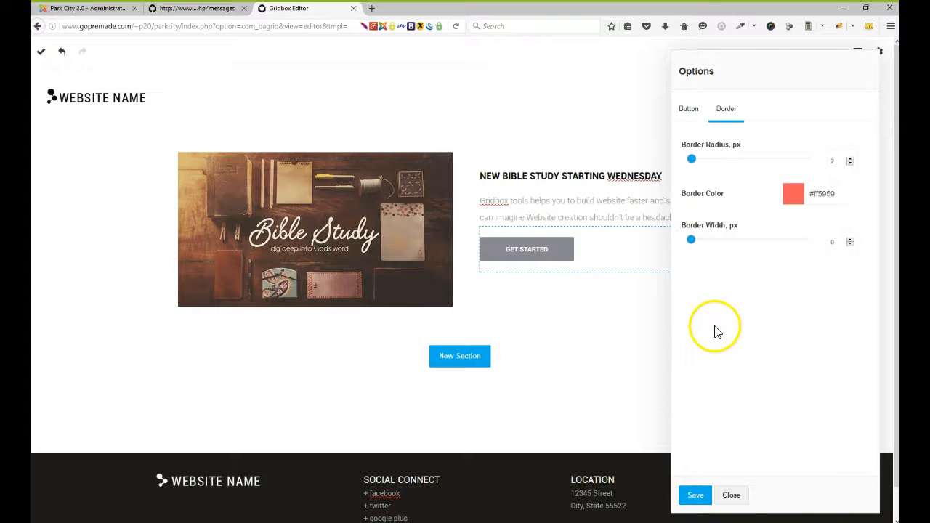
pyautogui.click(731, 494)
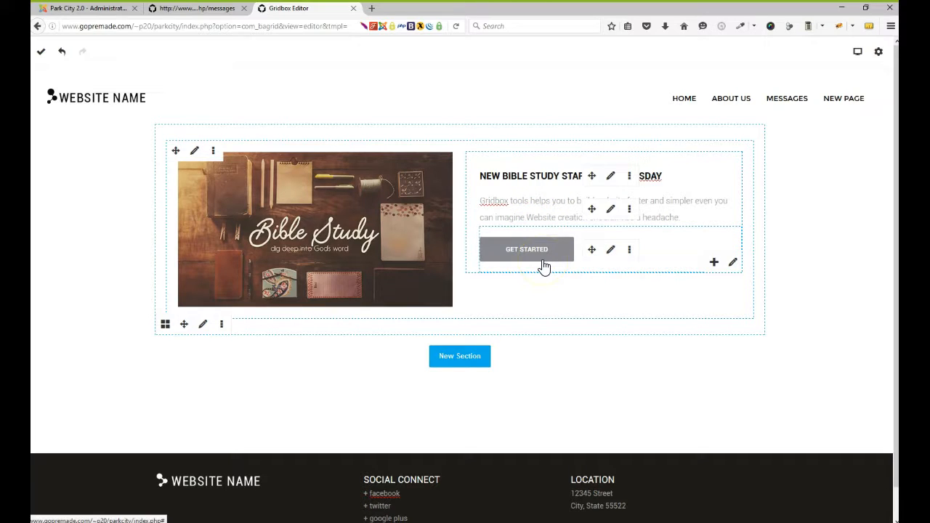
# - Duplicate the Bible Study row and undo the duplication
pyautogui.moveTo(630, 256)
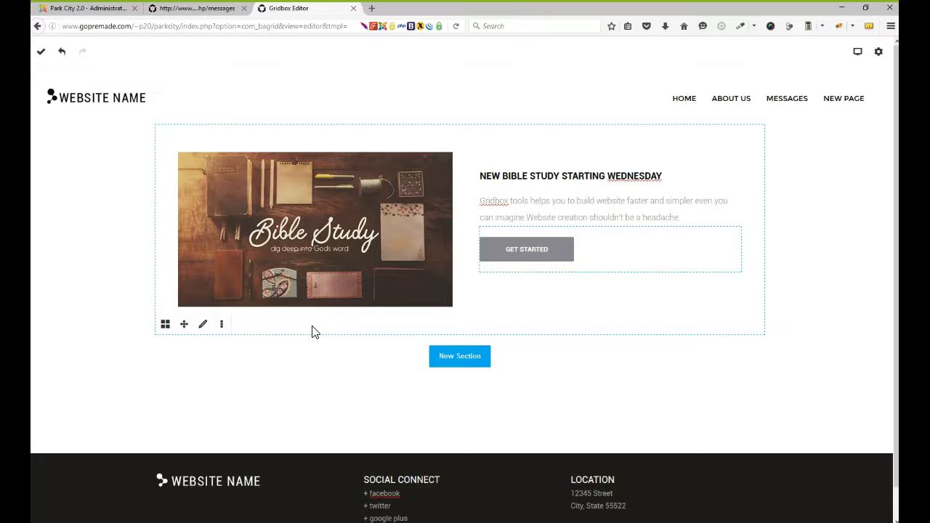
pyautogui.moveTo(260, 211)
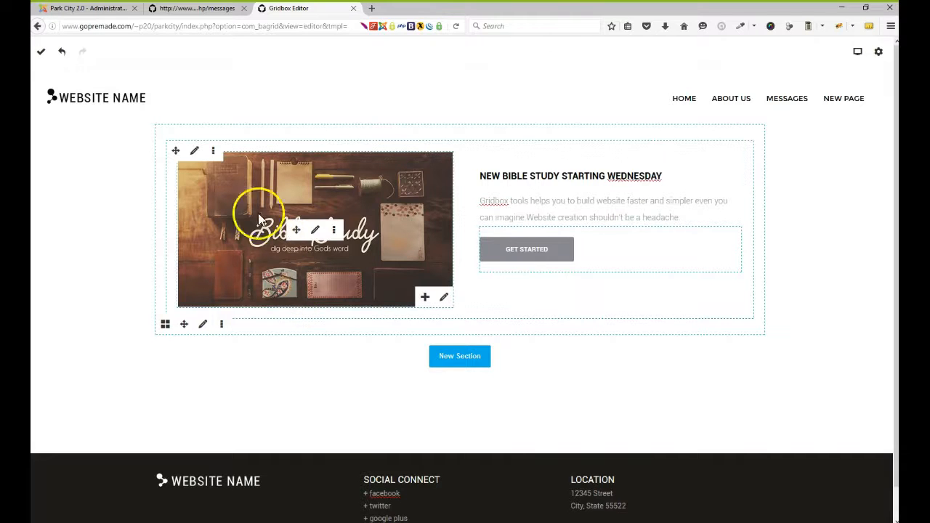
pyautogui.click(213, 153)
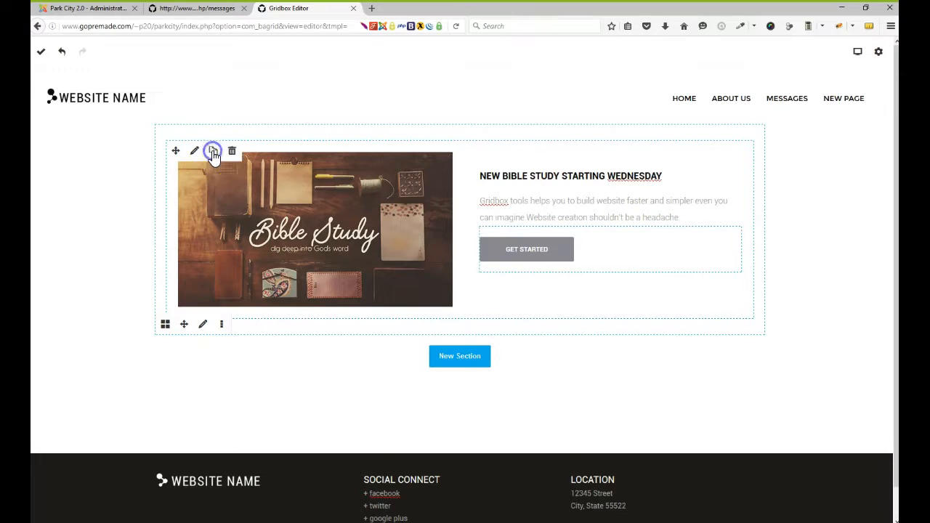
pyautogui.click(213, 152)
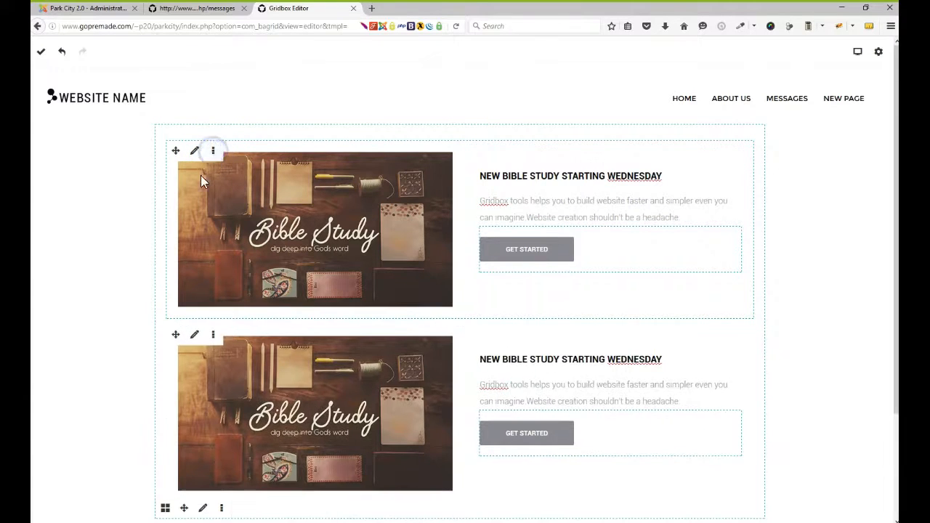
pyautogui.scroll(-4, 104, 254)
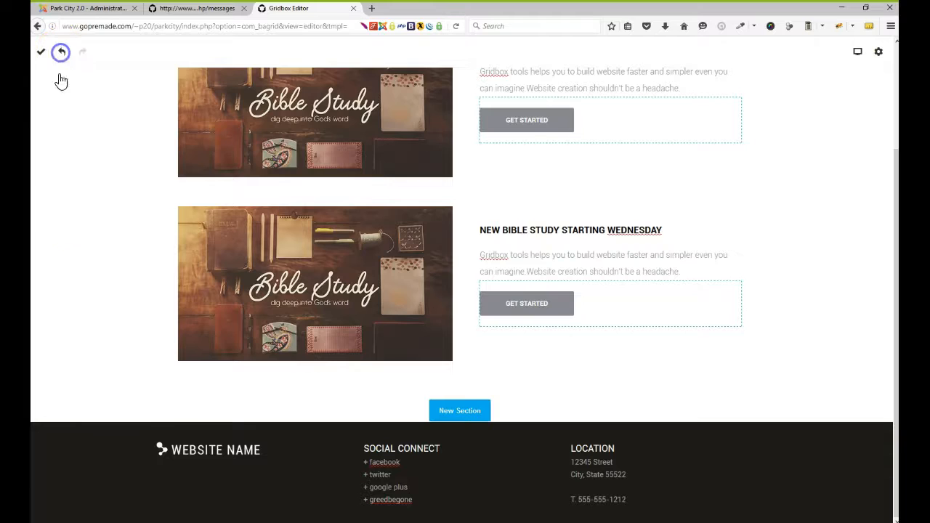
pyautogui.click(61, 52)
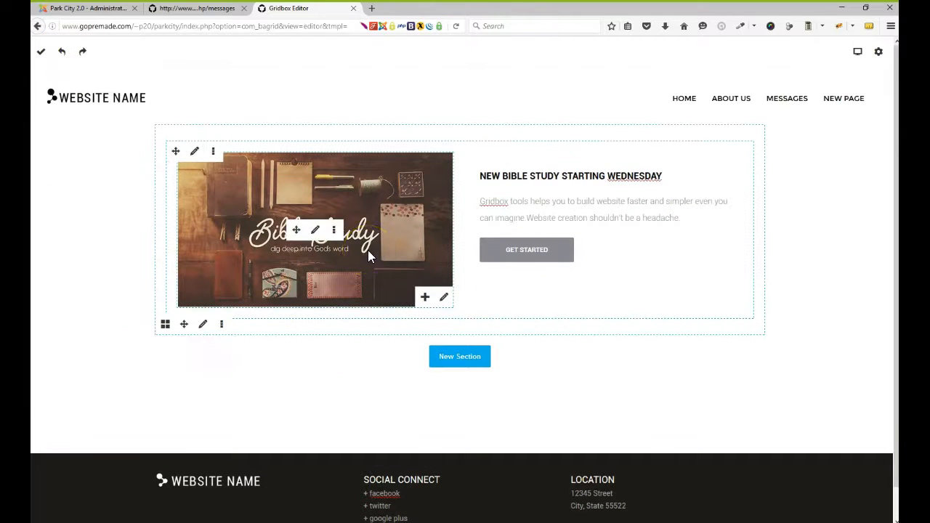
# - Add a new section below the Bible Study section using the Image on Right page block
pyautogui.click(459, 356)
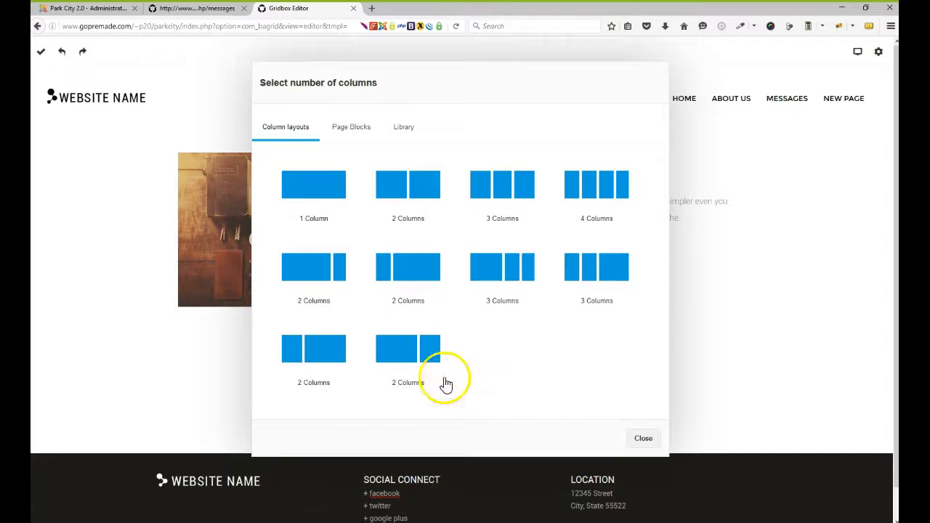
pyautogui.click(352, 131)
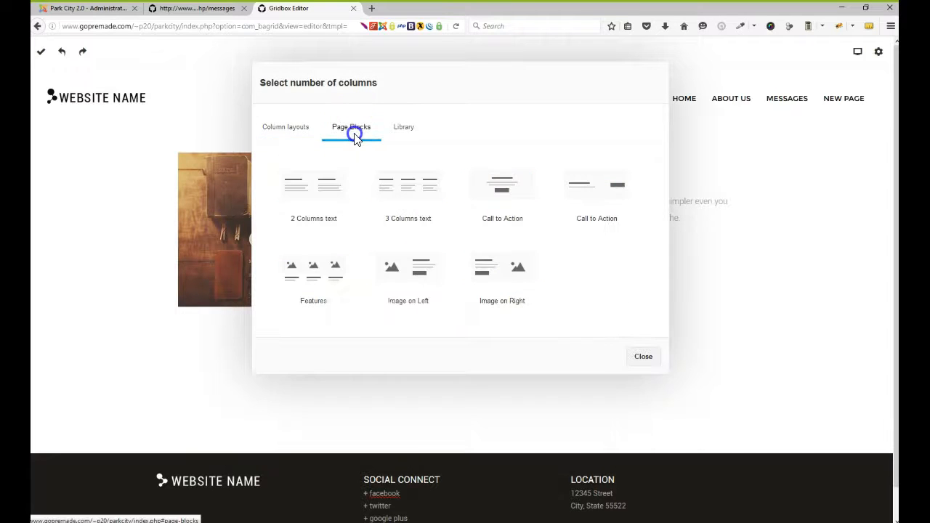
pyautogui.click(502, 280)
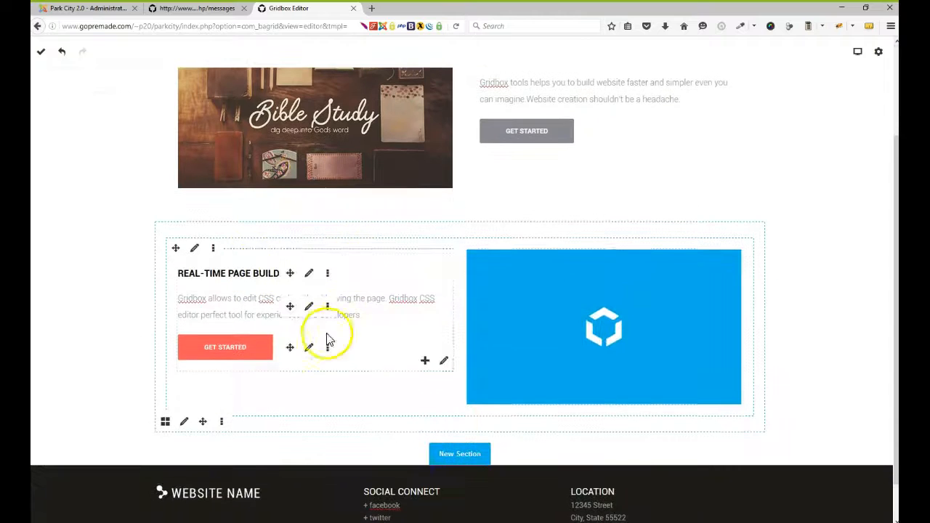
# - Replace the placeholder image in the new section with e.jpg and close the image options
pyautogui.click(604, 328)
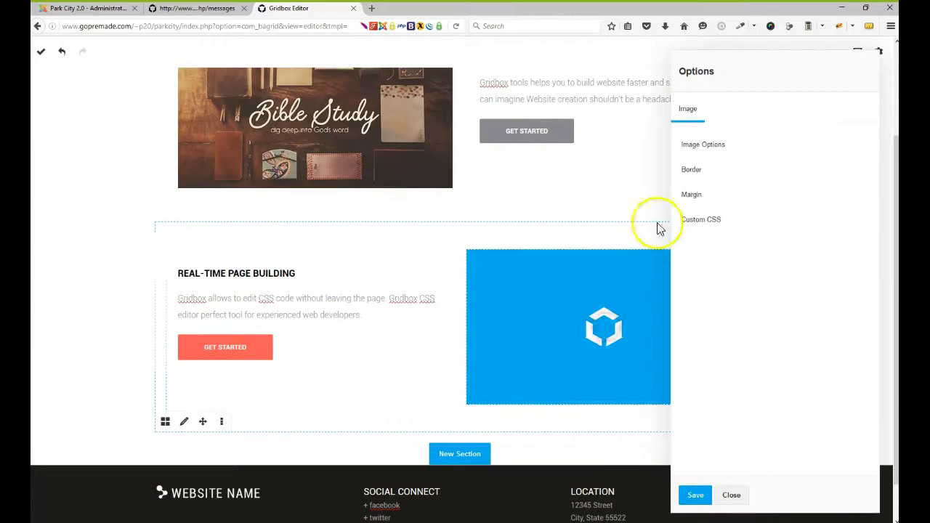
pyautogui.click(717, 150)
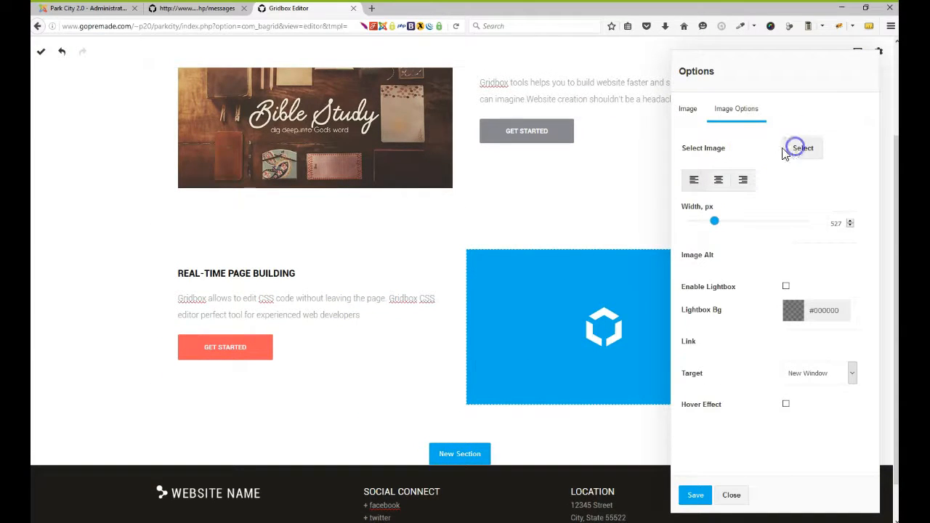
pyautogui.click(786, 151)
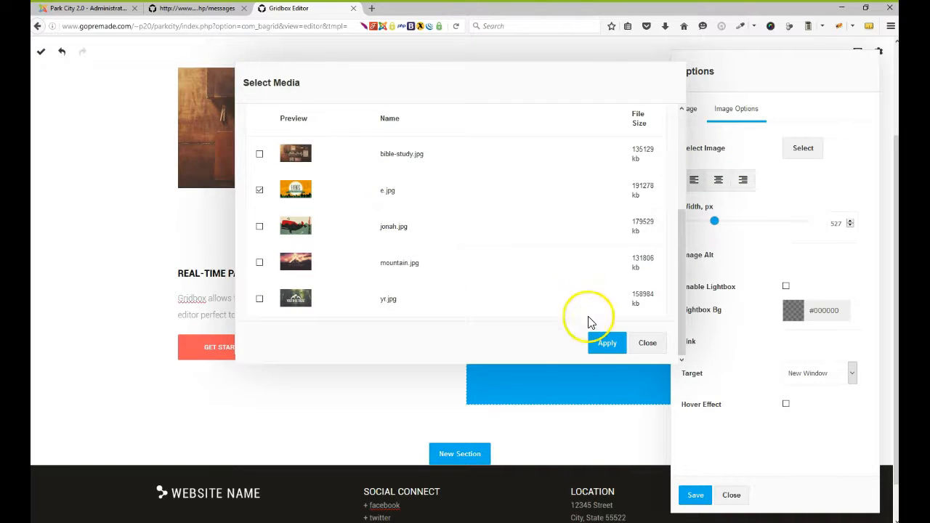
pyautogui.click(606, 342)
pyautogui.click(739, 500)
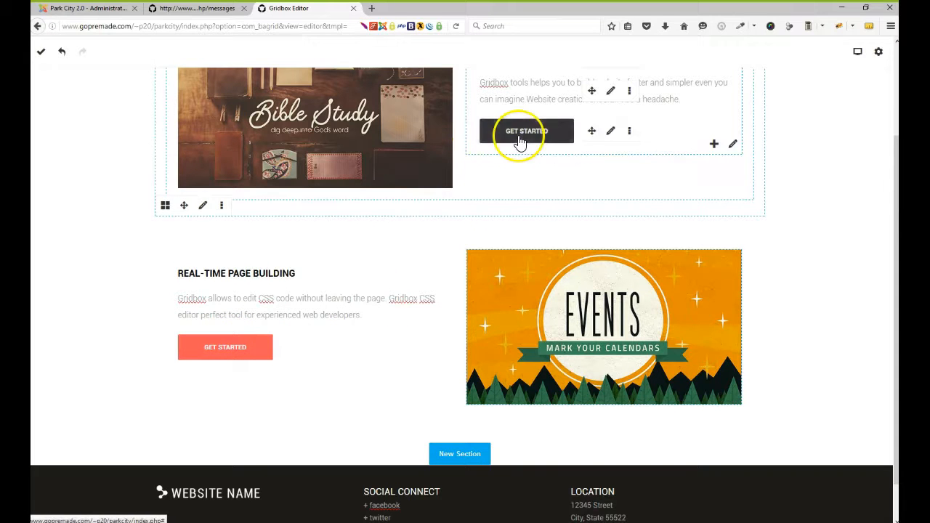
# - Replace the red GET STARTED button in the Events section with a duplicate of the Bible Study section's gray button
pyautogui.click(629, 131)
pyautogui.click(611, 132)
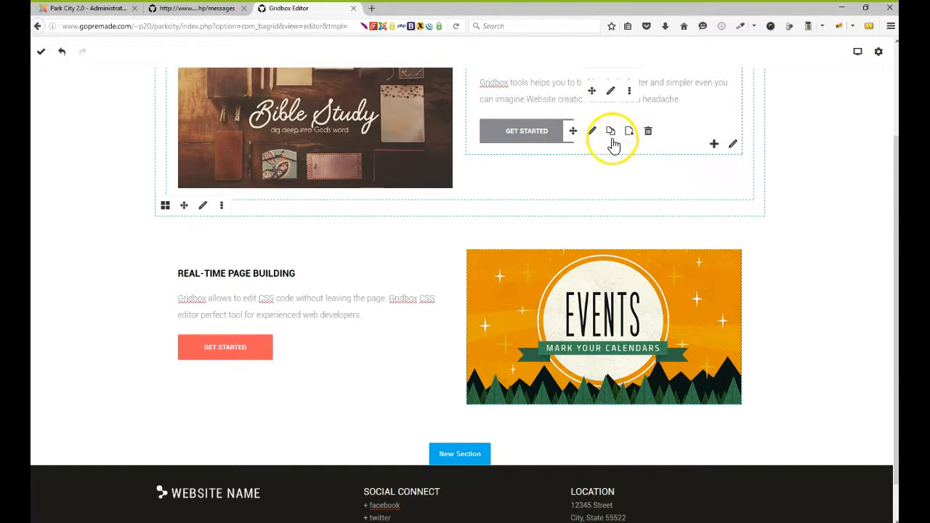
pyautogui.click(529, 185)
pyautogui.moveTo(594, 178); pyautogui.dragTo(272, 396)
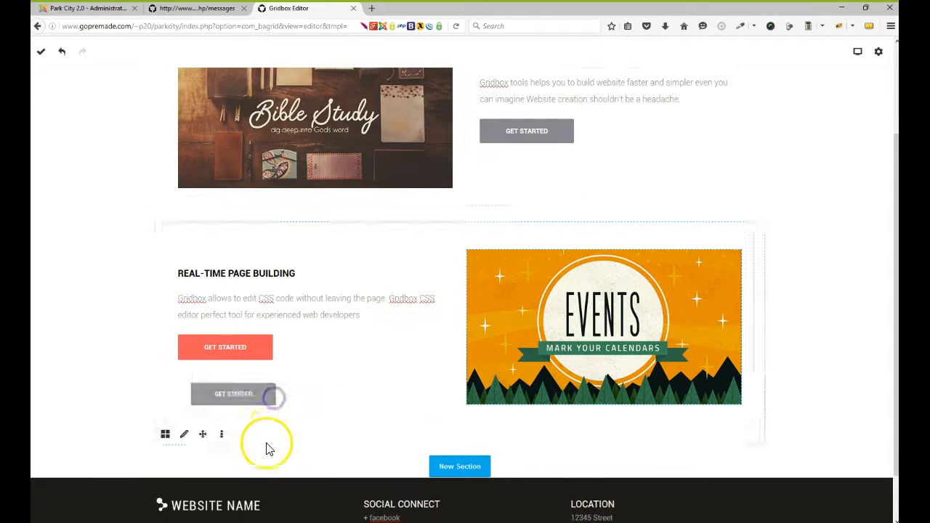
pyautogui.click(327, 347)
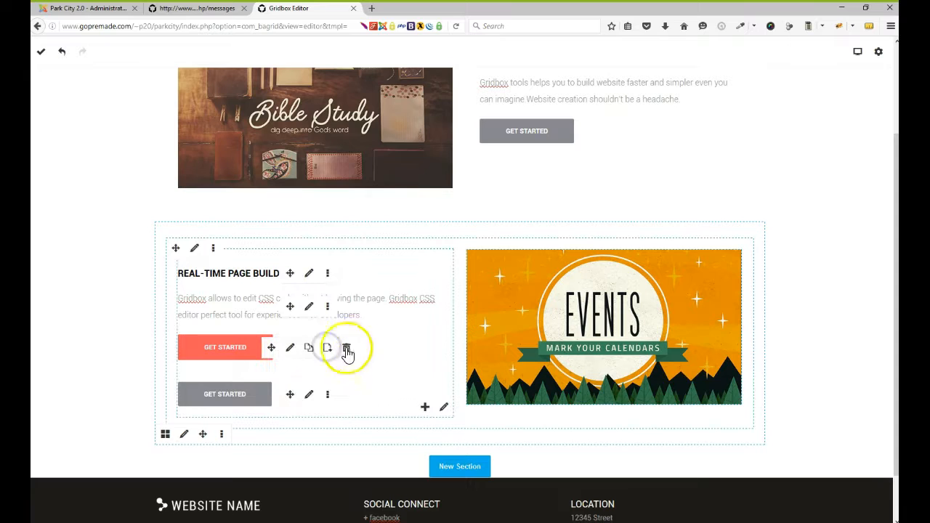
pyautogui.click(346, 348)
pyautogui.click(539, 181)
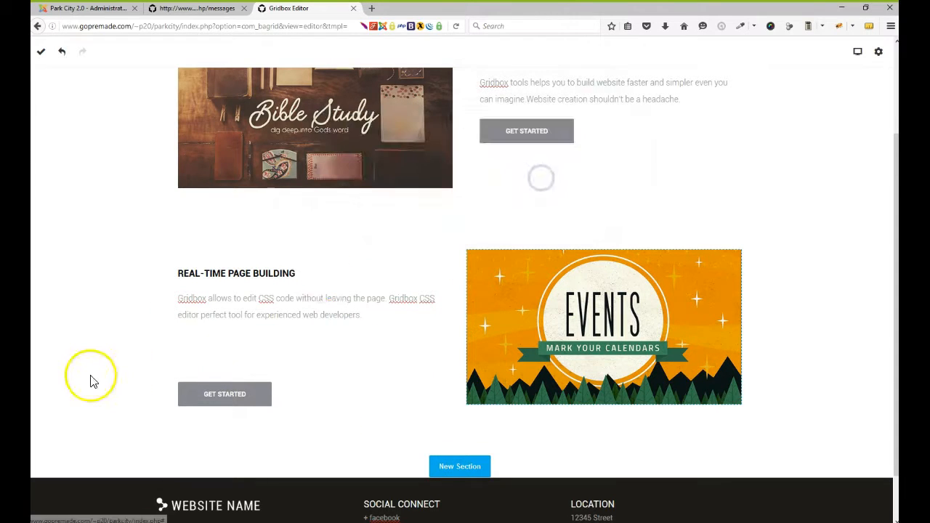
# - Review the link options of the Events section's GET STARTED button and close them
pyautogui.click(308, 349)
pyautogui.click(720, 160)
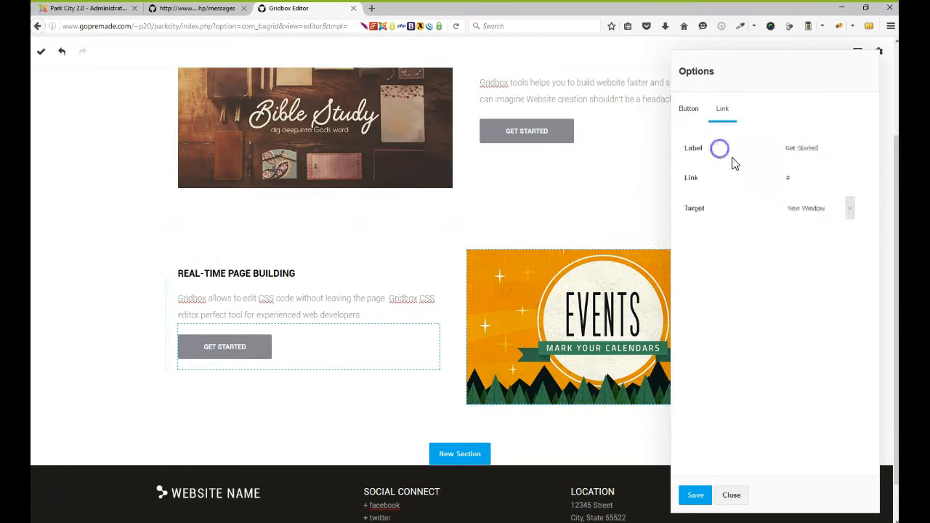
pyautogui.click(731, 495)
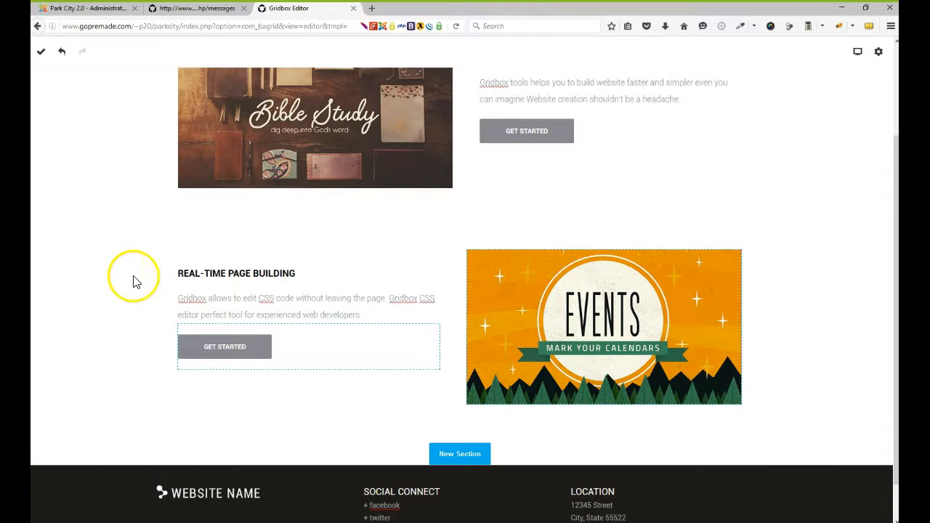
# - Move the Events section above the Bible Study section
pyautogui.scroll(3, 109, 290)
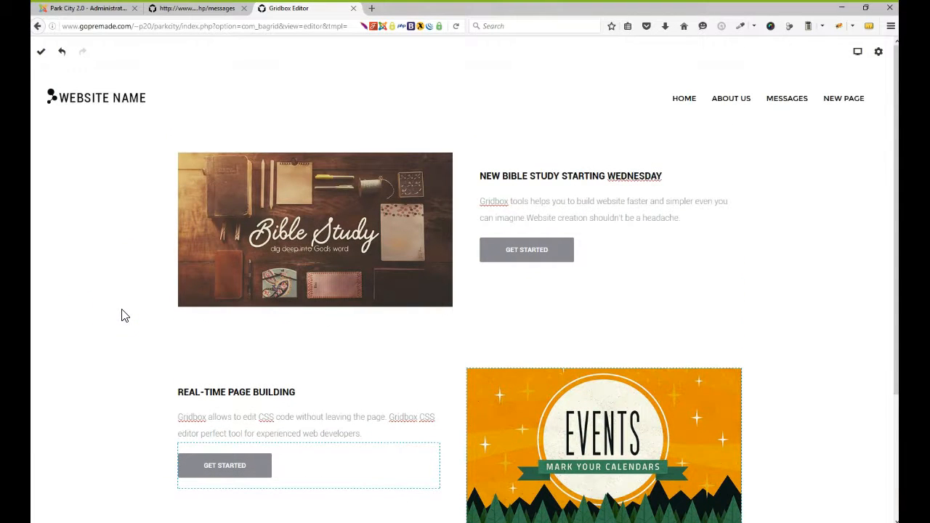
pyautogui.click(342, 425)
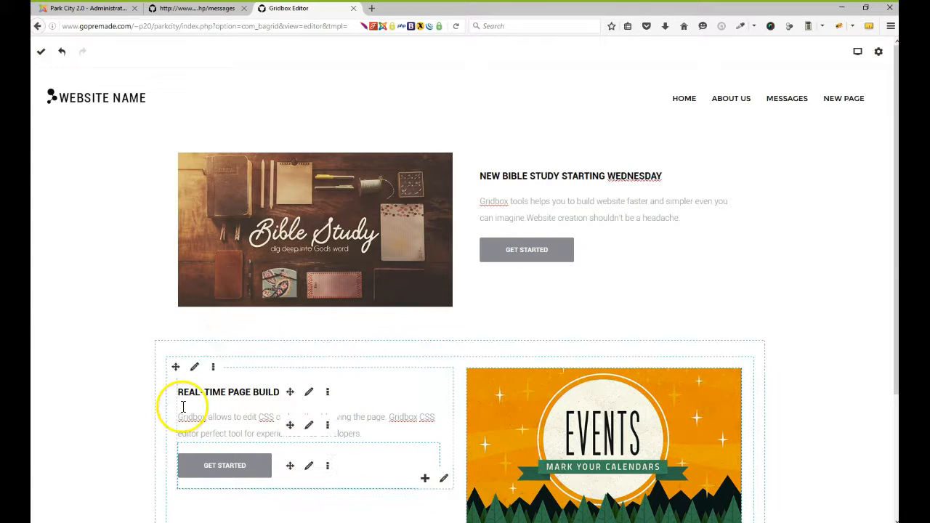
pyautogui.scroll(-3, 183, 407)
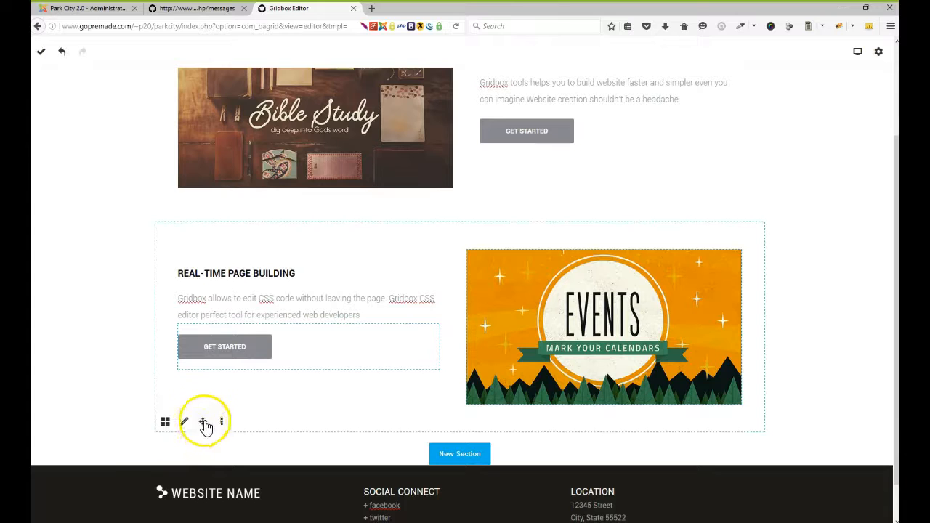
pyautogui.moveTo(205, 430)
pyautogui.moveTo(202, 422); pyautogui.dragTo(294, 127)
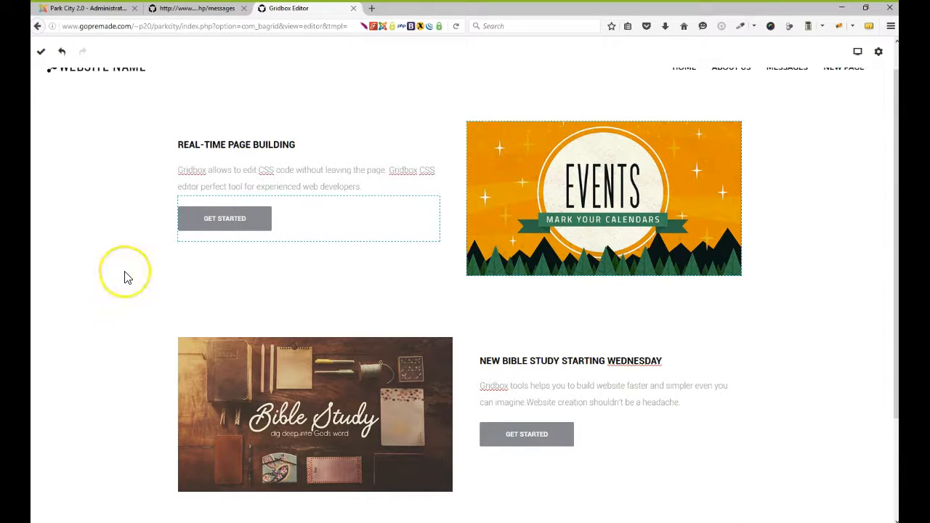
pyautogui.scroll(-3, 124, 280)
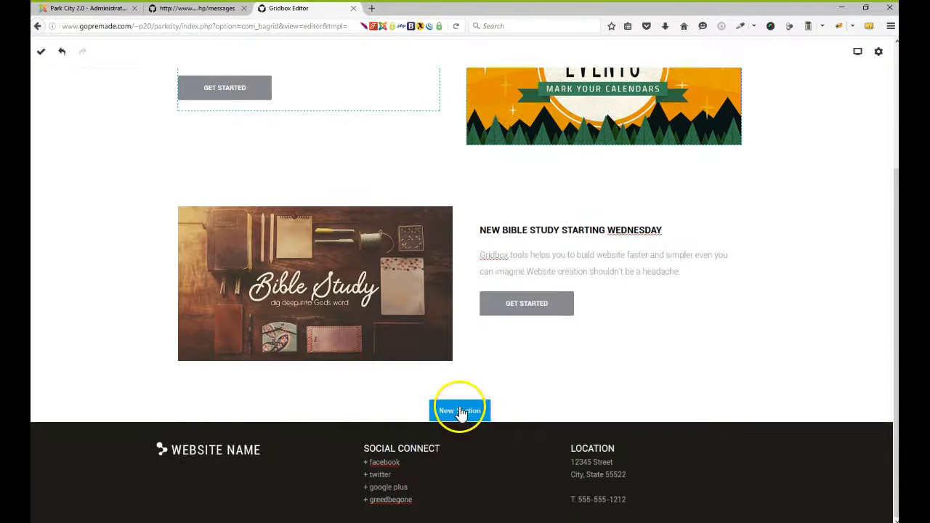
pyautogui.click(460, 411)
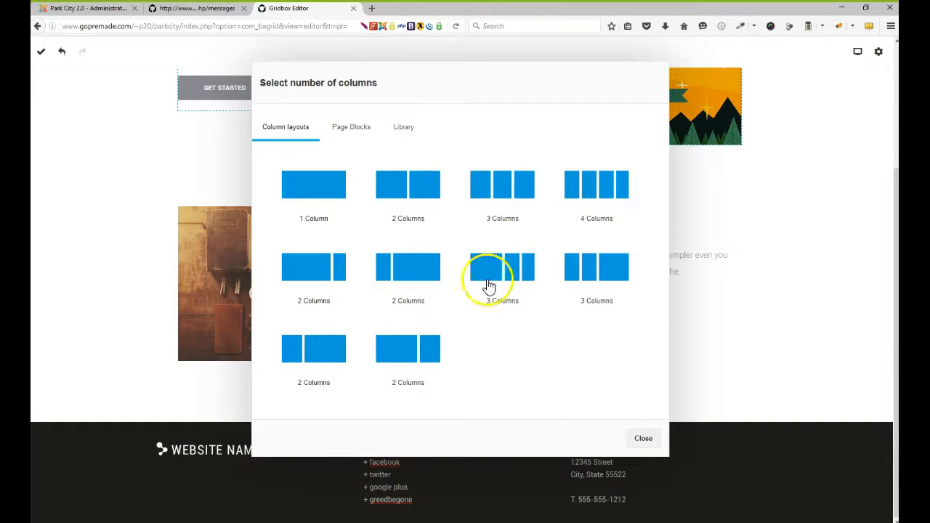
pyautogui.click(508, 187)
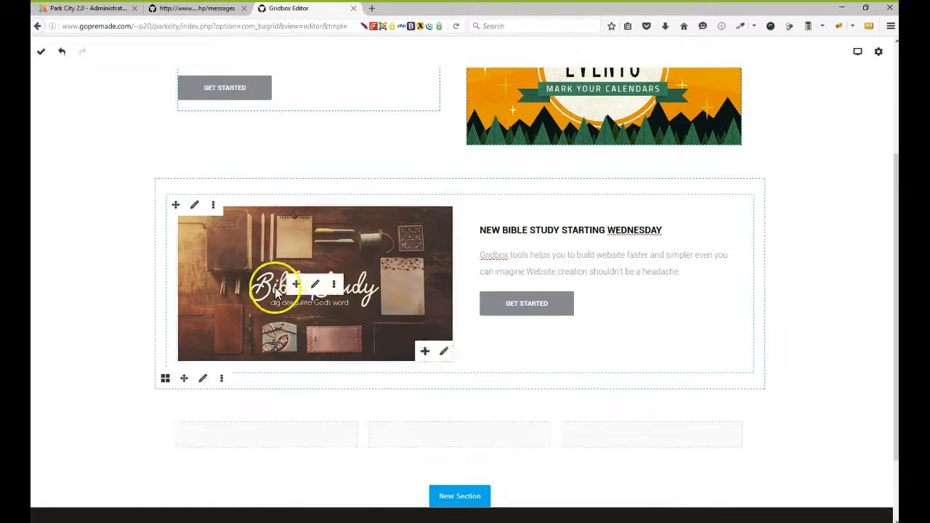
pyautogui.click(225, 466)
pyautogui.click(259, 463)
pyautogui.click(536, 188)
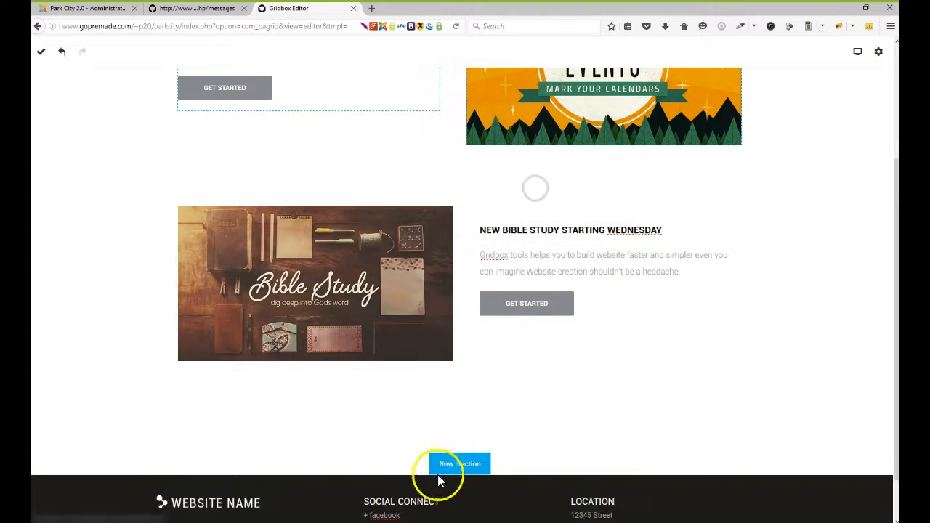
# - Add a new section below the Bible Study section using the page block with three image-and-text columns
pyautogui.click(457, 411)
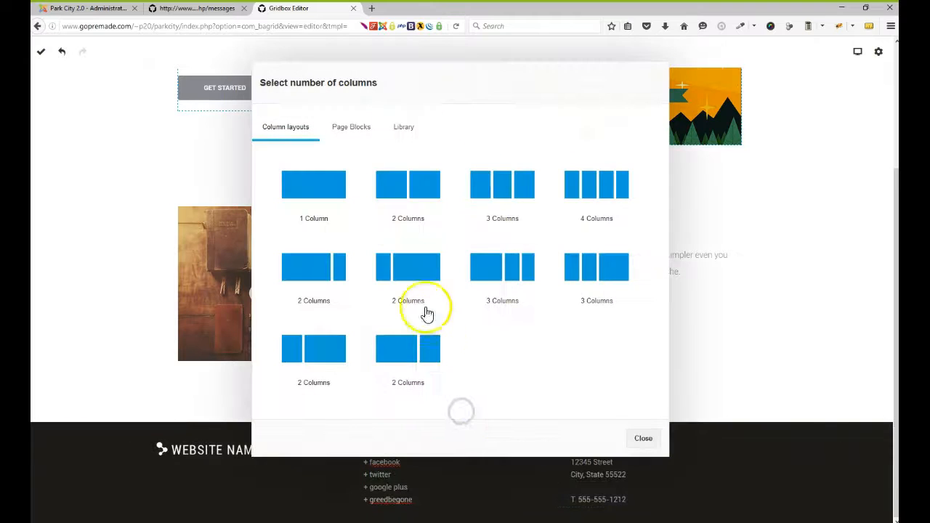
pyautogui.click(354, 126)
pyautogui.click(309, 266)
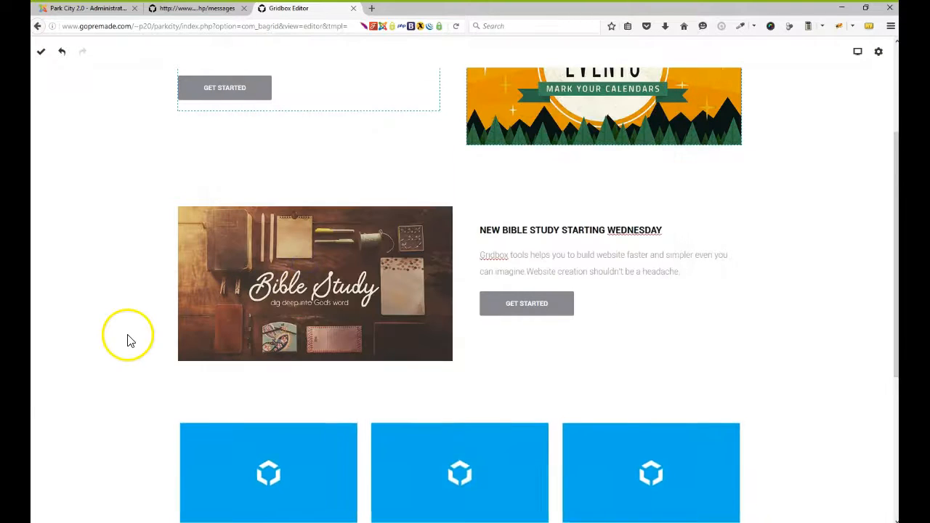
# - Set the image above the EASY-TO-USE heading to jonah.jpg
pyautogui.scroll(-3, 128, 341)
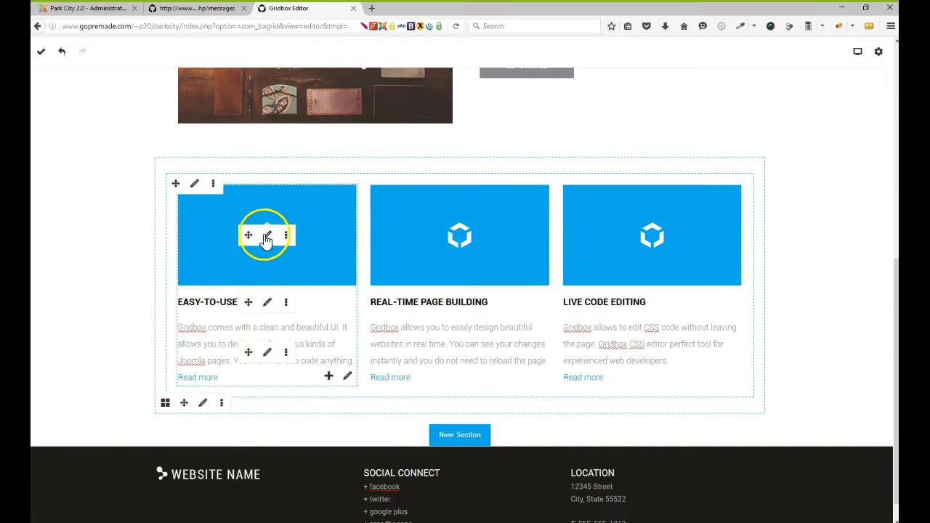
pyautogui.click(267, 237)
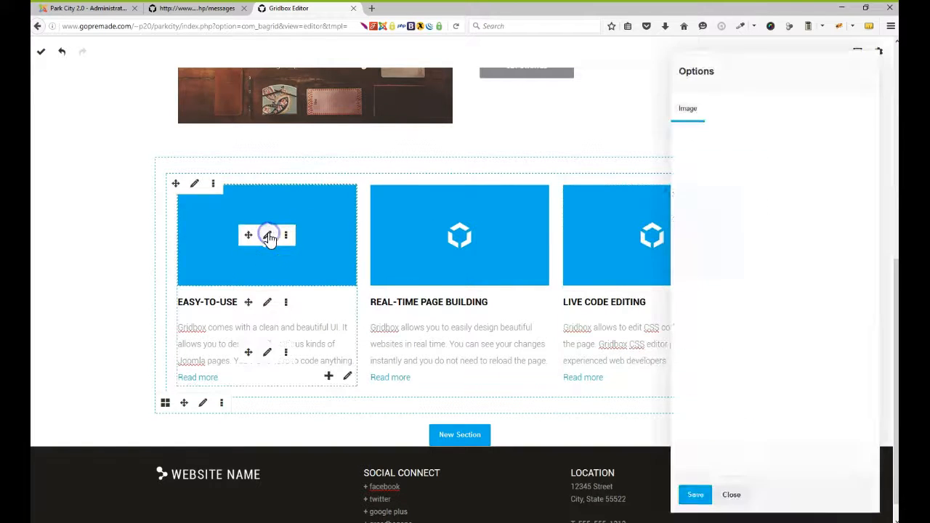
pyautogui.click(731, 145)
pyautogui.click(803, 149)
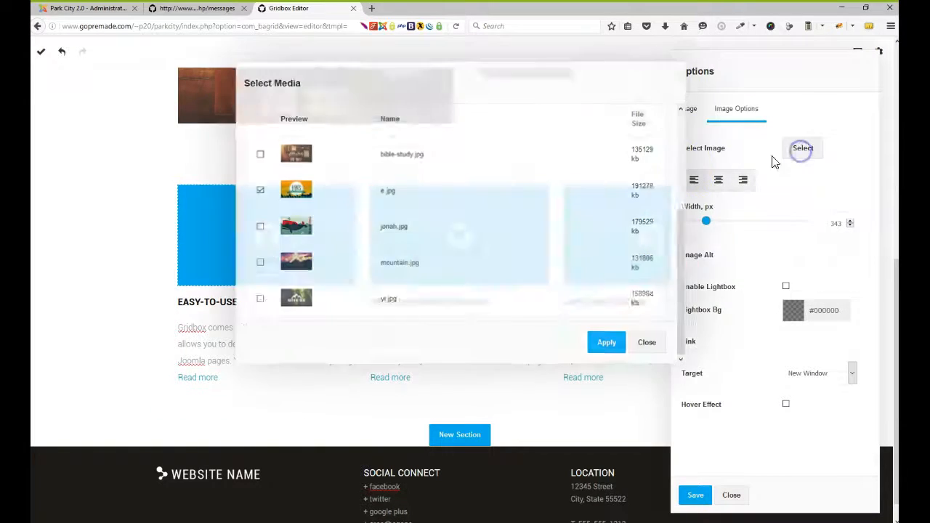
pyautogui.click(608, 345)
# - Set the middle column's image in the three-column section to mountain.jpg
pyautogui.click(465, 243)
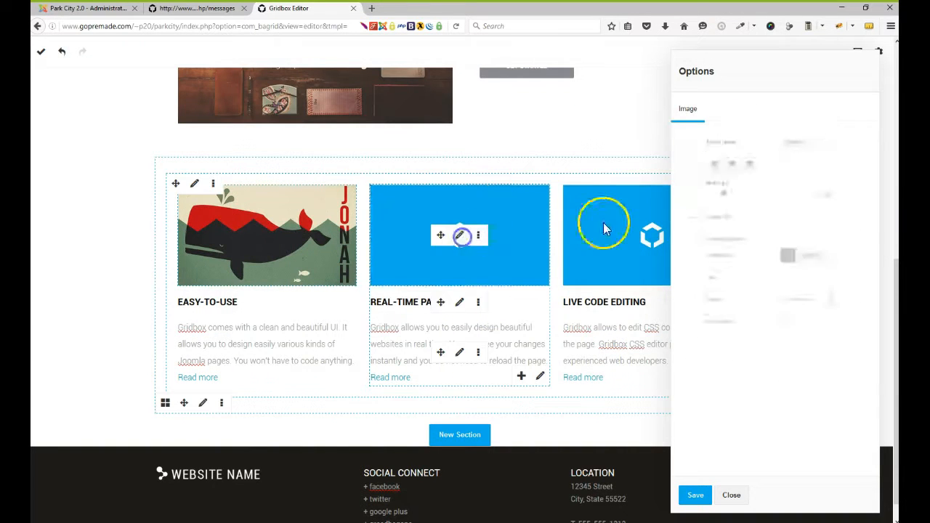
pyautogui.click(804, 152)
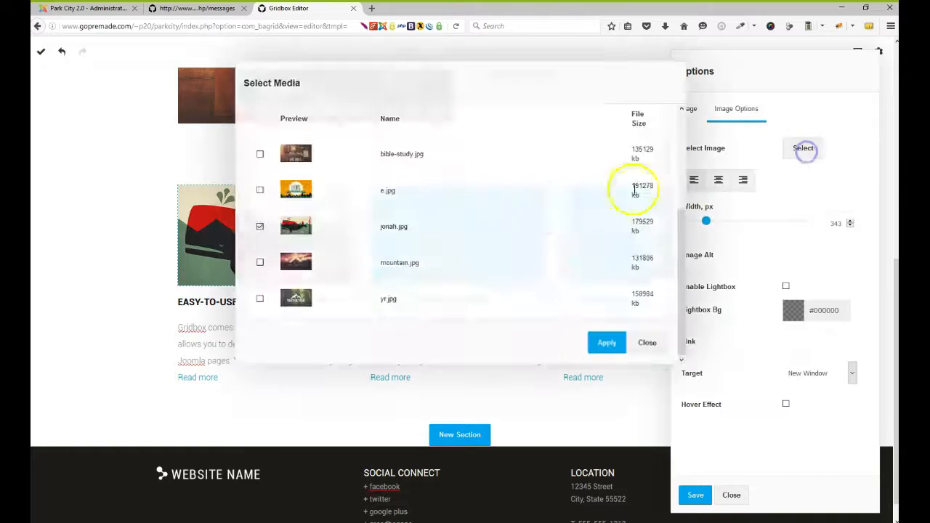
pyautogui.click(607, 342)
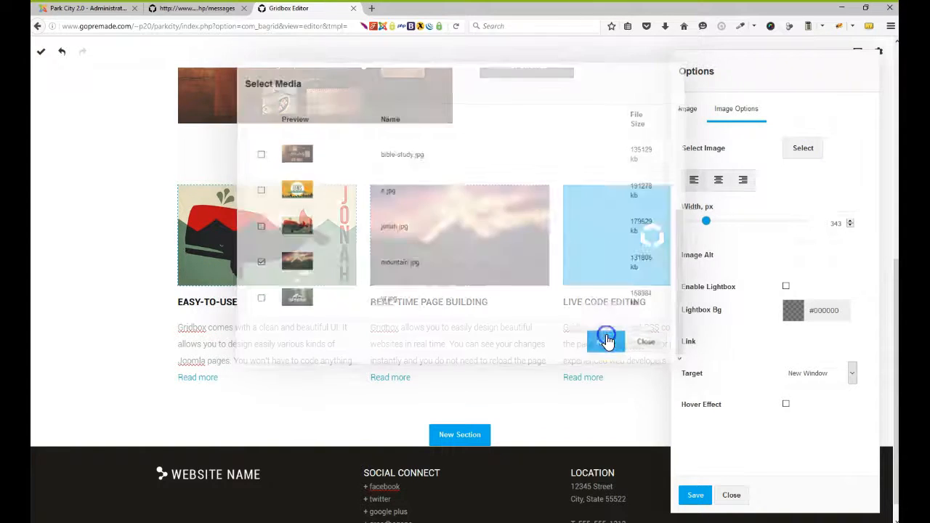
# - Set the image above the LIVE CODE EDITING heading to yr.jpg and close the image options
pyautogui.click(652, 235)
pyautogui.click(778, 153)
pyautogui.click(803, 147)
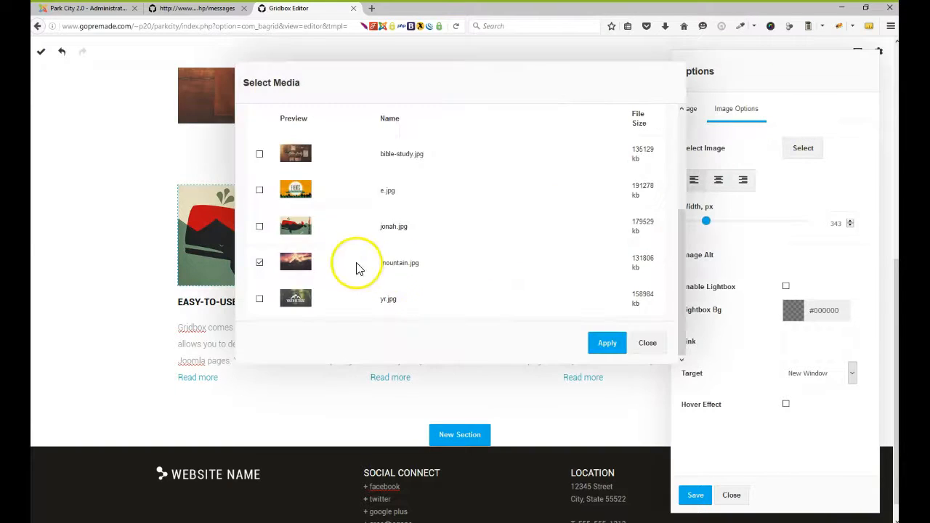
pyautogui.click(607, 342)
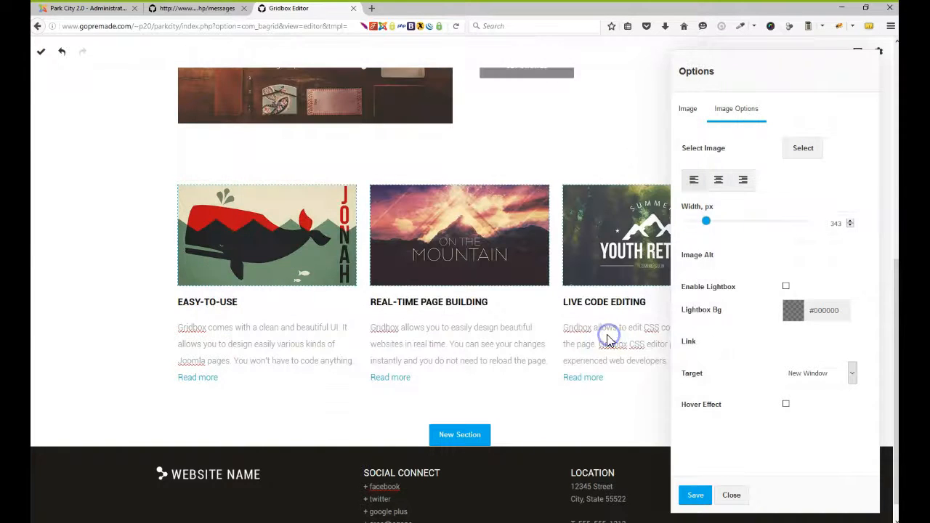
pyautogui.click(732, 496)
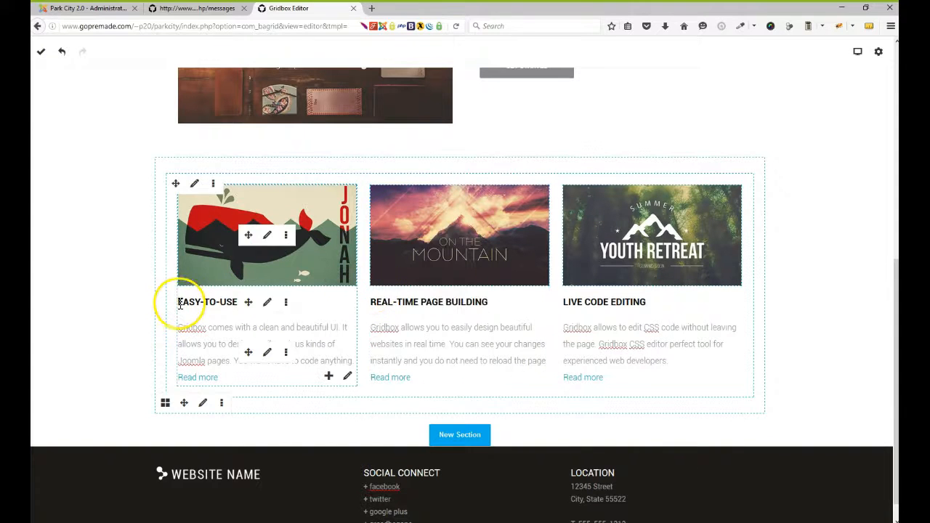
# - Change the three column headings, in order, to MEN'S MINISTRY, WORSHIP and YOUTH MINISTRY
pyautogui.moveTo(229, 301); pyautogui.dragTo(245, 301)
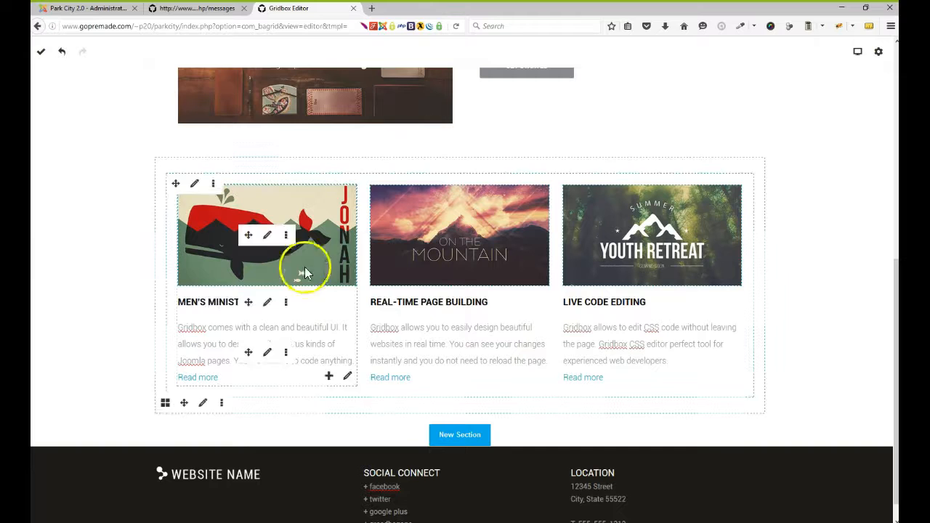
pyautogui.moveTo(371, 301); pyautogui.dragTo(431, 302)
pyautogui.moveTo(542, 294); pyautogui.dragTo(535, 295)
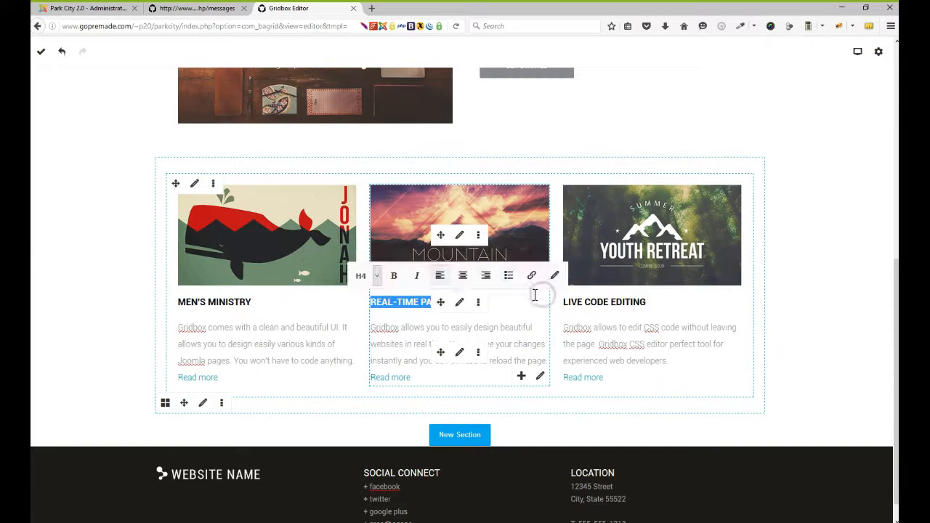
pyautogui.click(579, 295)
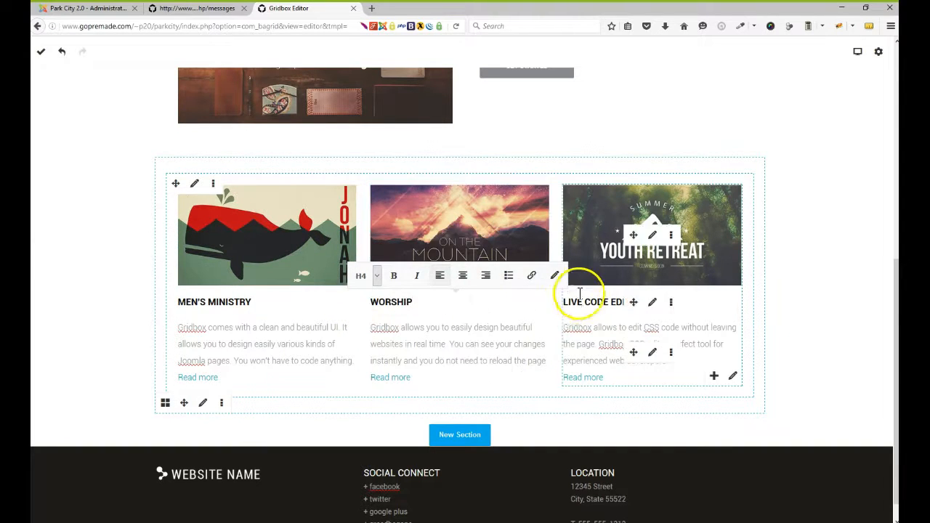
pyautogui.moveTo(566, 302); pyautogui.dragTo(664, 306)
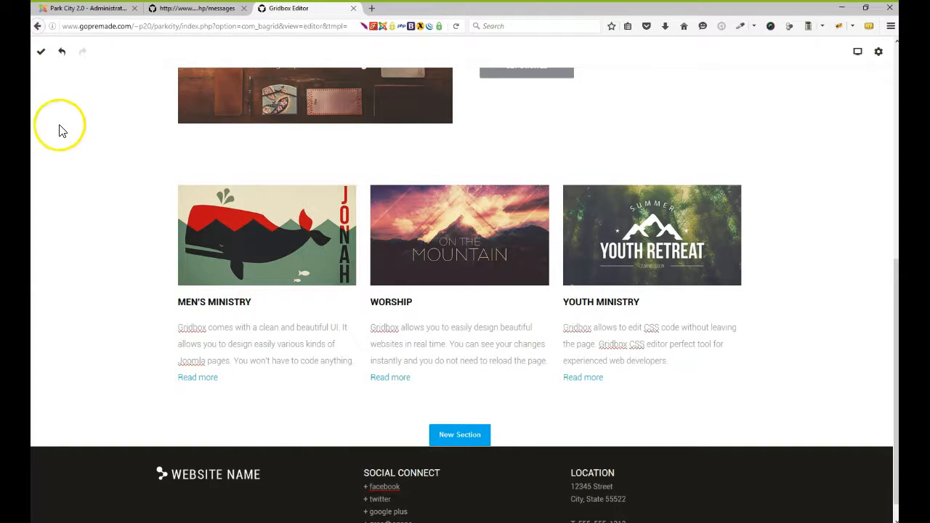
# - Save the page and shrink the browser window to phone width to check the responsive layout
pyautogui.click(42, 52)
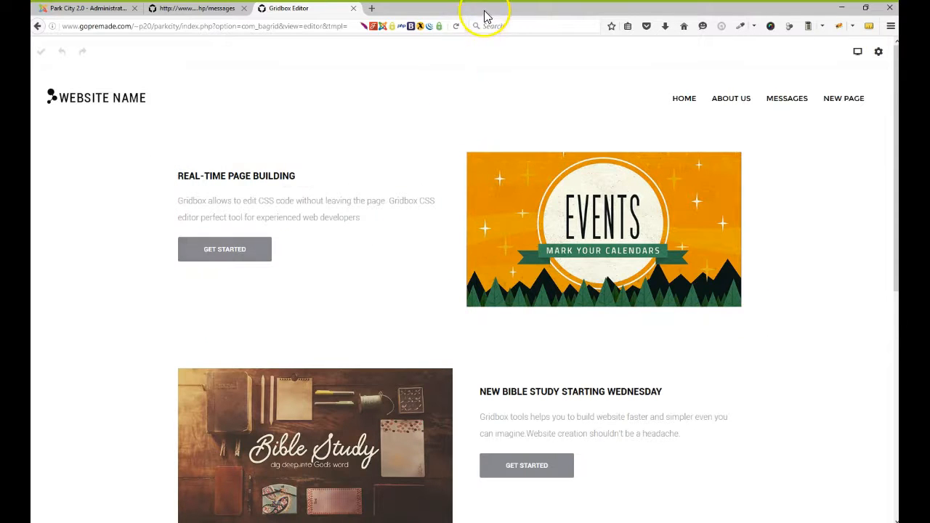
pyautogui.moveTo(486, 13); pyautogui.dragTo(414, 37)
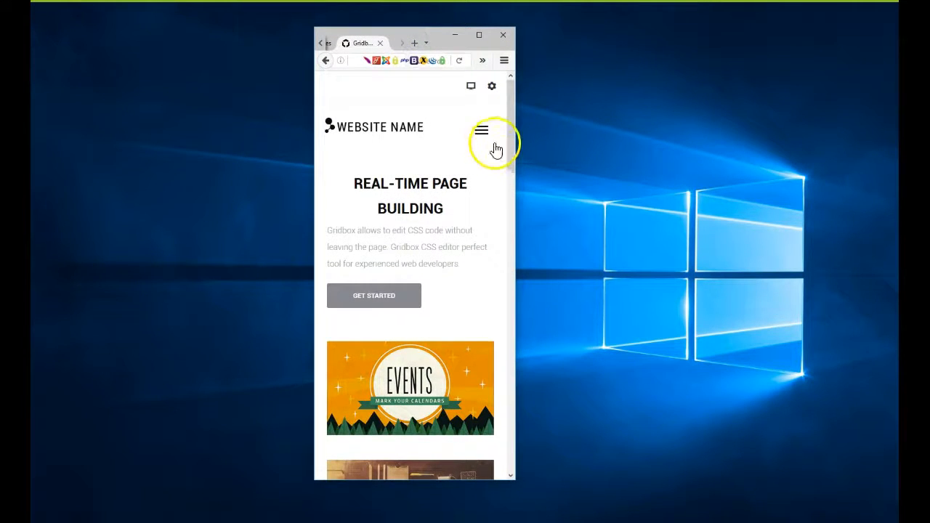
# - Check the navigation menu at phone width by opening and closing it, and maximize the browser window again
pyautogui.click(481, 130)
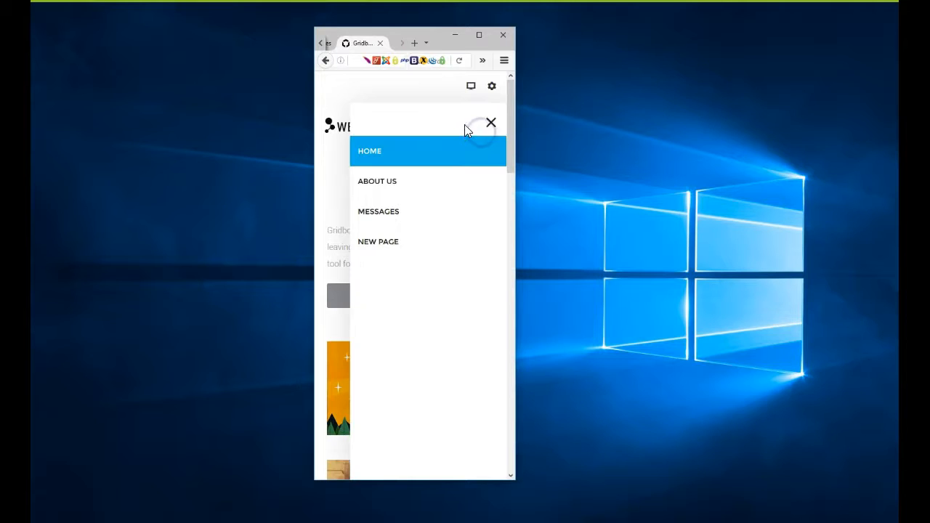
pyautogui.click(488, 127)
pyautogui.moveTo(513, 102)
pyautogui.mouseDown()
pyautogui.moveTo(527, 406)
pyautogui.moveTo(528, 185)
pyautogui.moveTo(517, 95)
pyautogui.mouseUp()
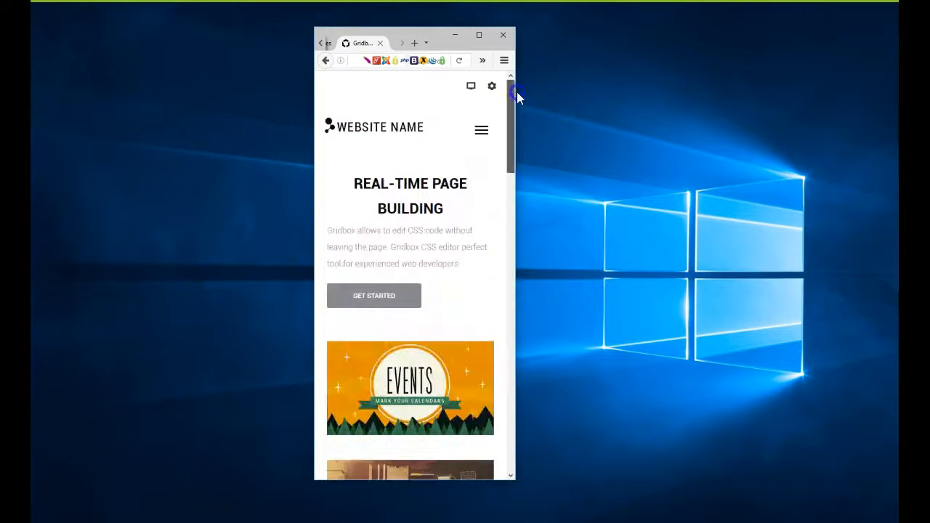
pyautogui.click(481, 37)
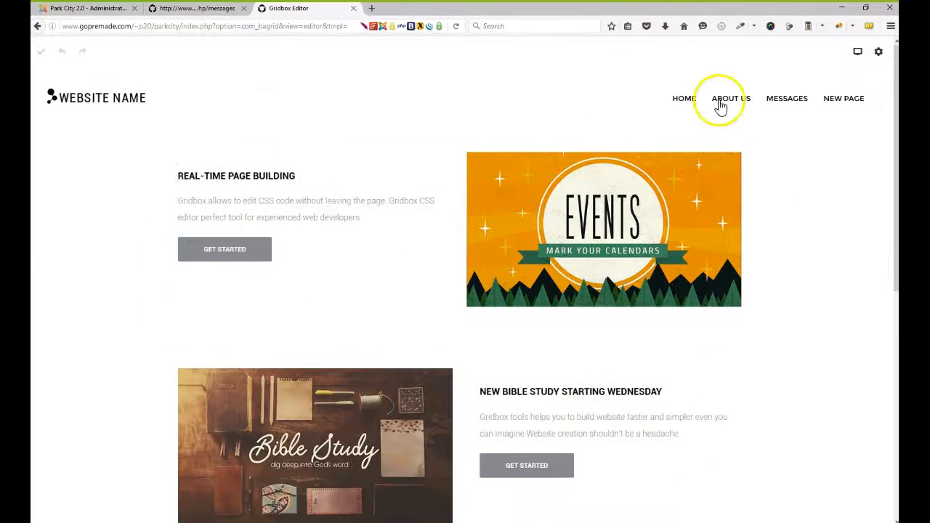
# - Preview the page at phone size in the Responsive Customizer
pyautogui.click(856, 54)
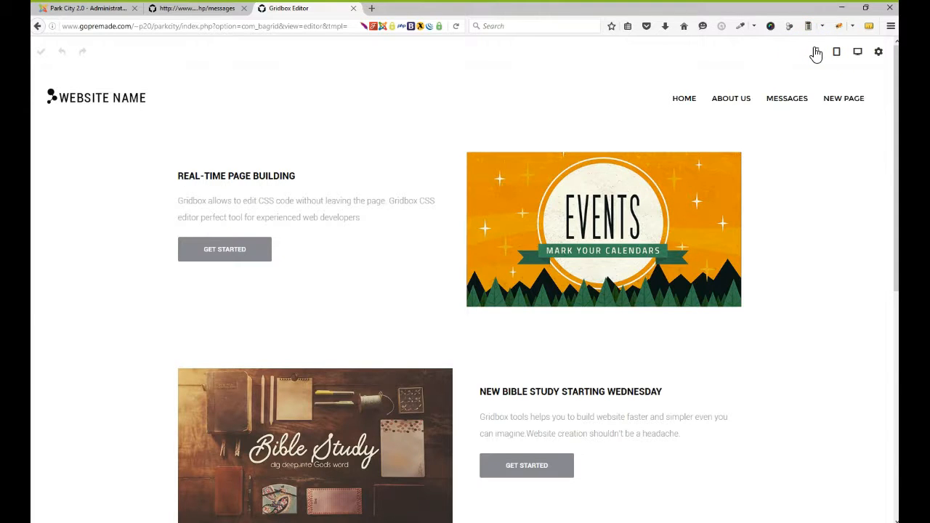
pyautogui.click(816, 57)
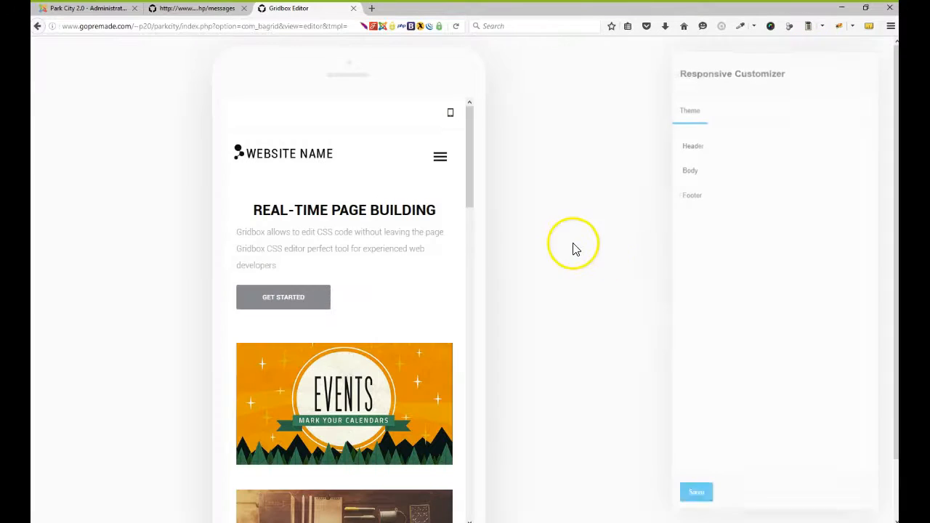
pyautogui.scroll(-2, 545, 234)
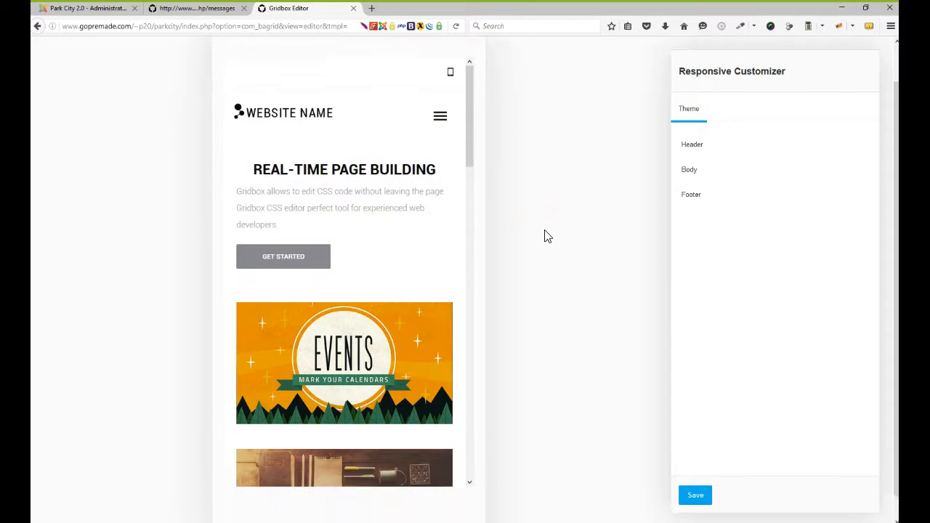
pyautogui.moveTo(472, 88)
pyautogui.mouseDown()
pyautogui.moveTo(463, 406)
pyautogui.moveTo(473, 319)
pyautogui.moveTo(469, 76)
pyautogui.mouseUp()
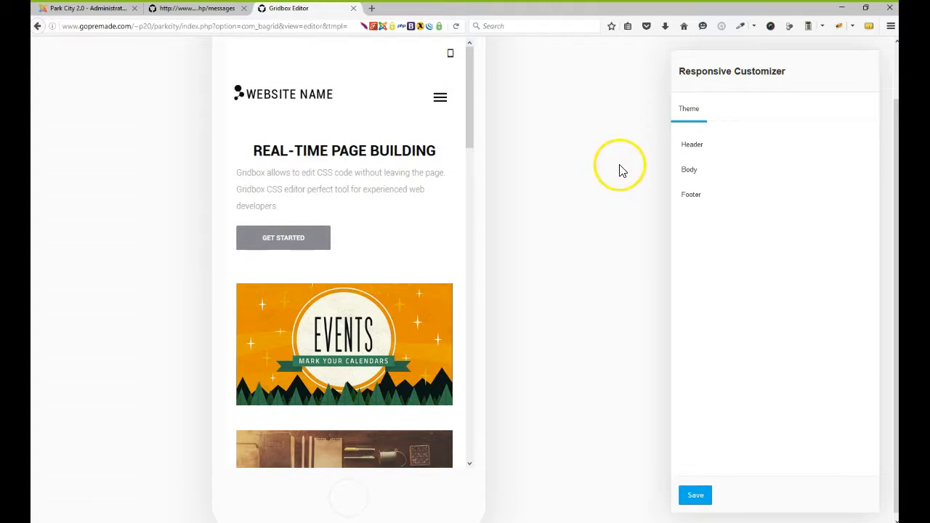
# - Try a paragraph font size of 18 px in the phone layout's body typography and return it to 16 px
pyautogui.click(696, 175)
pyautogui.click(703, 149)
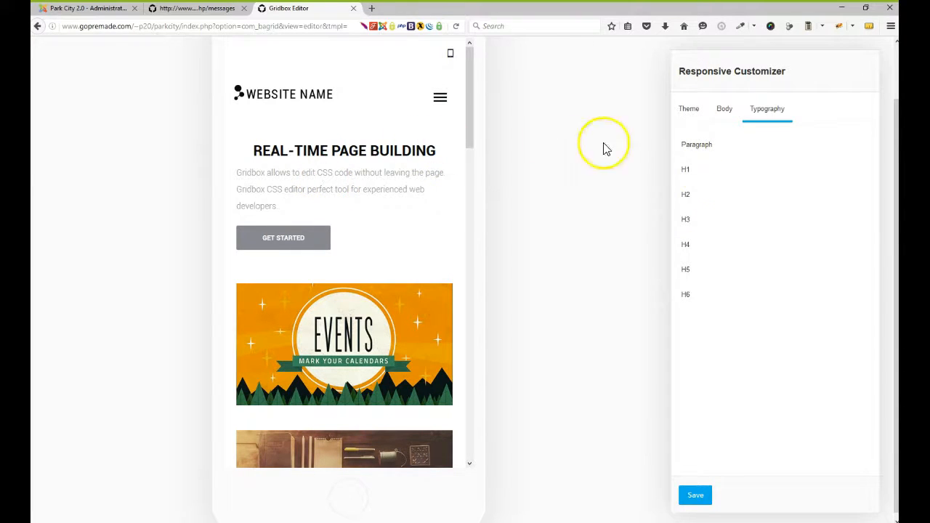
pyautogui.click(702, 170)
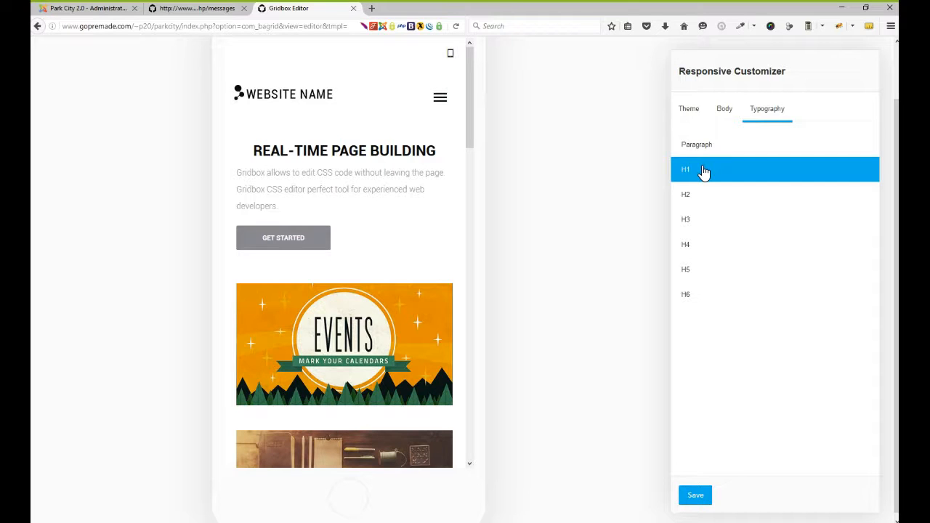
pyautogui.click(702, 148)
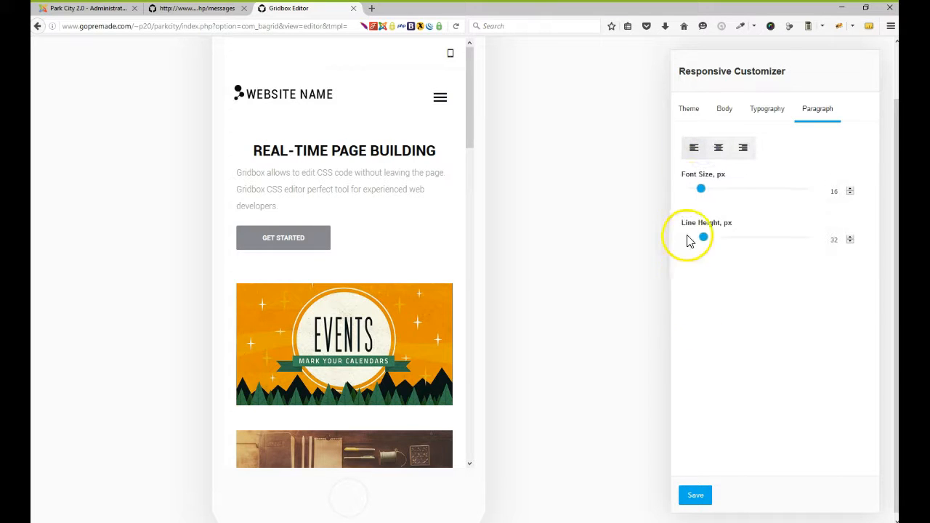
pyautogui.moveTo(702, 192)
pyautogui.mouseDown()
pyautogui.moveTo(726, 193)
pyautogui.moveTo(703, 194)
pyautogui.mouseUp()
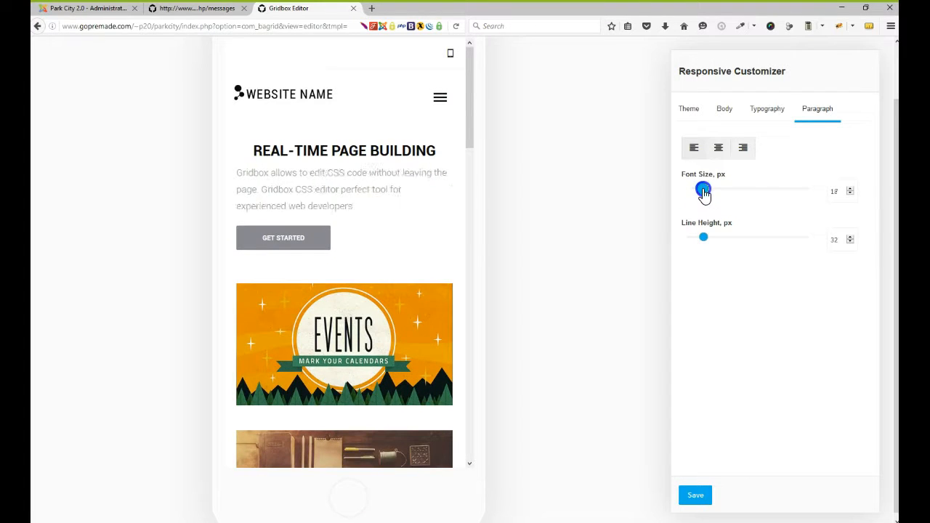
pyautogui.moveTo(840, 192); pyautogui.dragTo(822, 193)
pyautogui.write('16')
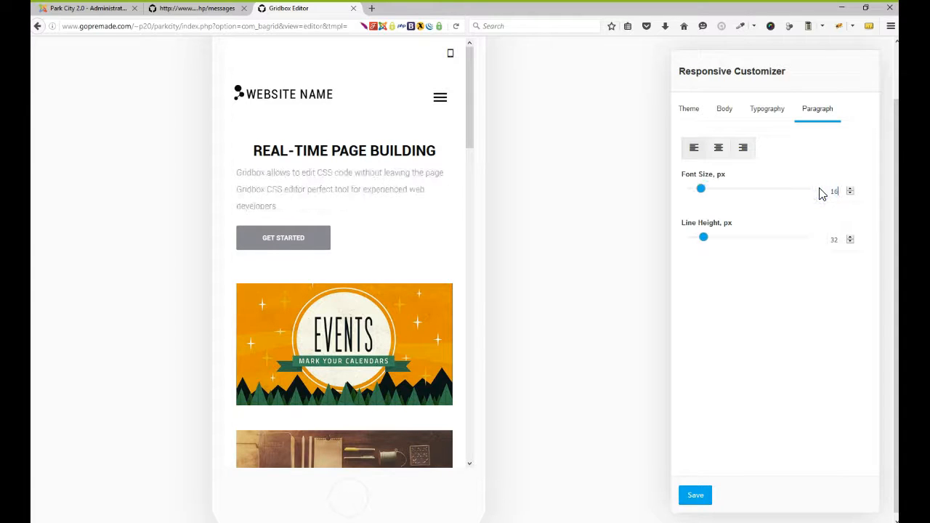
# - Preview the page at tablet size and return to the desktop view
pyautogui.click(598, 362)
pyautogui.click(450, 53)
pyautogui.click(429, 53)
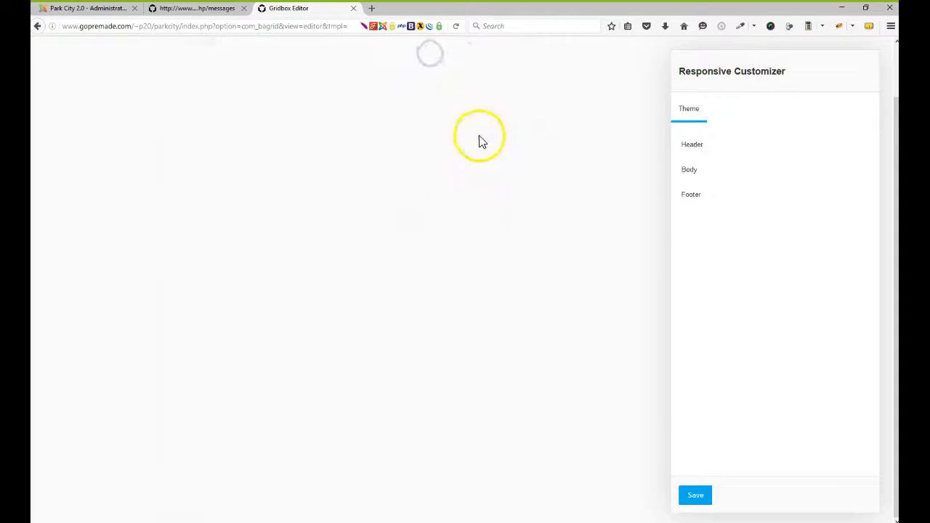
pyautogui.moveTo(543, 143)
pyautogui.mouseDown()
pyautogui.moveTo(554, 276)
pyautogui.moveTo(547, 364)
pyautogui.moveTo(550, 122)
pyautogui.moveTo(550, 135)
pyautogui.mouseUp()
pyautogui.click(525, 57)
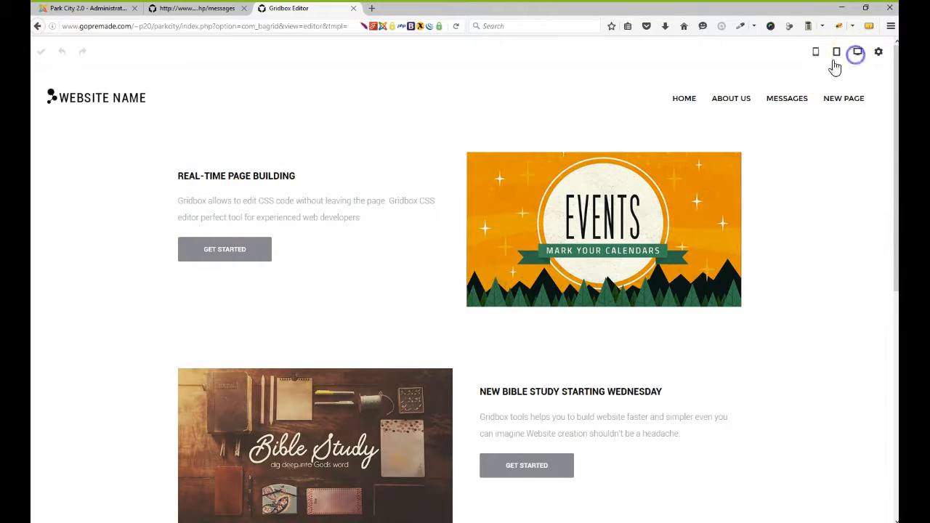
# - Check the phone-size preview once more and go back to the desktop editor
pyautogui.click(820, 51)
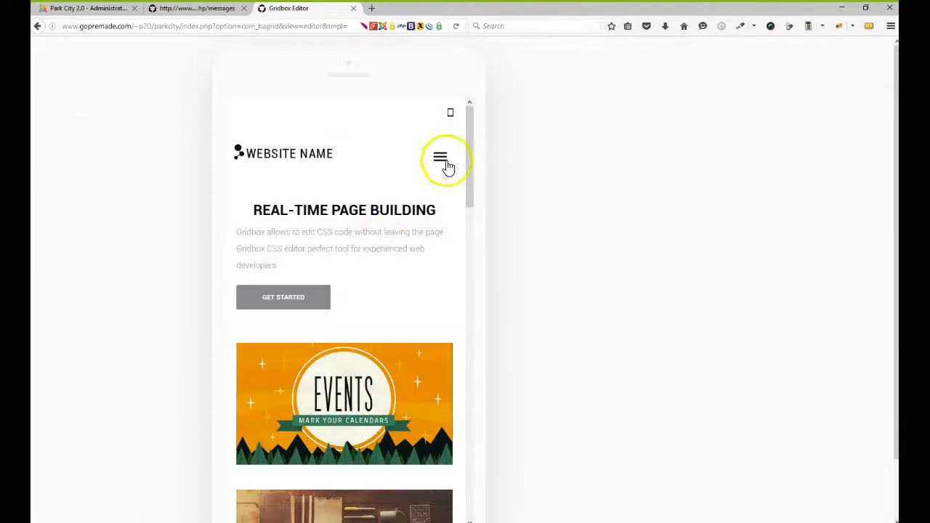
pyautogui.moveTo(473, 156)
pyautogui.mouseDown()
pyautogui.moveTo(473, 200)
pyautogui.moveTo(477, 161)
pyautogui.mouseUp()
pyautogui.click(450, 112)
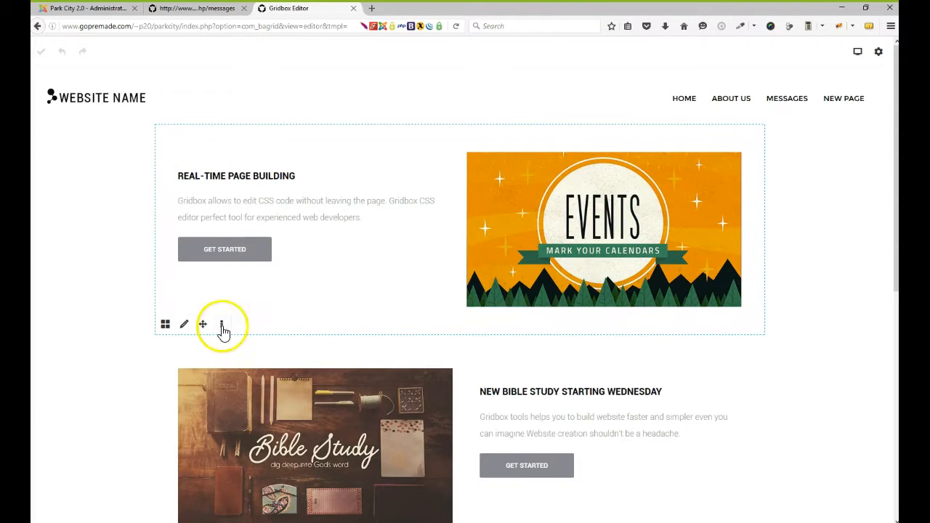
# - Enable Hide on Mobile in the background options of the REAL-TIME PAGE BUILDING section and save the change
pyautogui.click(184, 327)
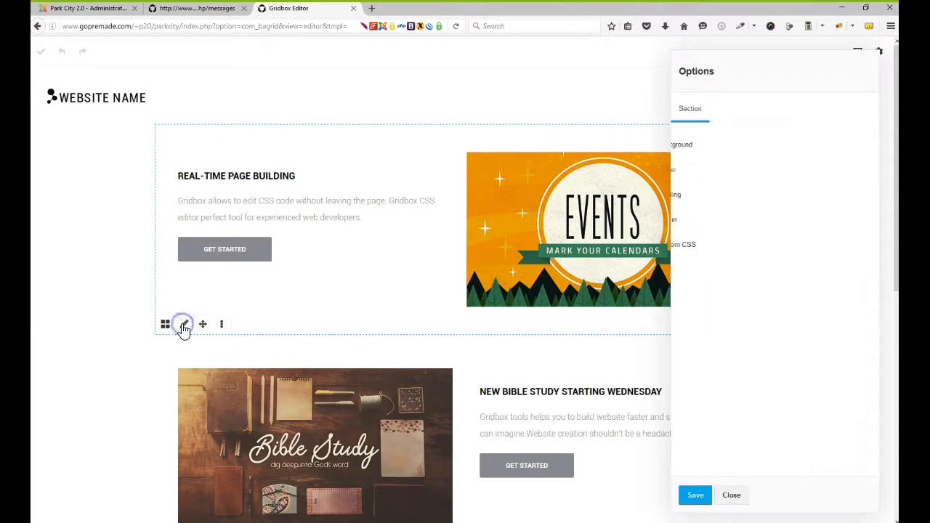
pyautogui.click(747, 145)
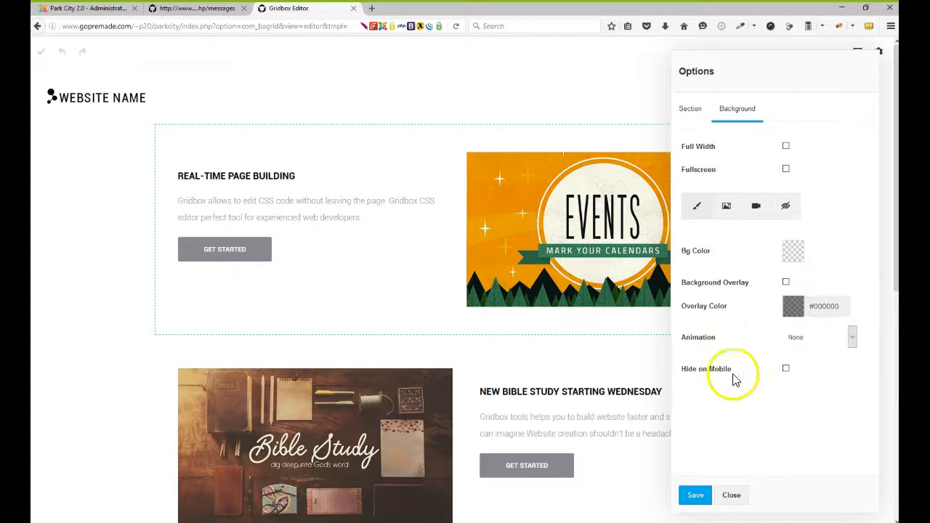
pyautogui.click(786, 369)
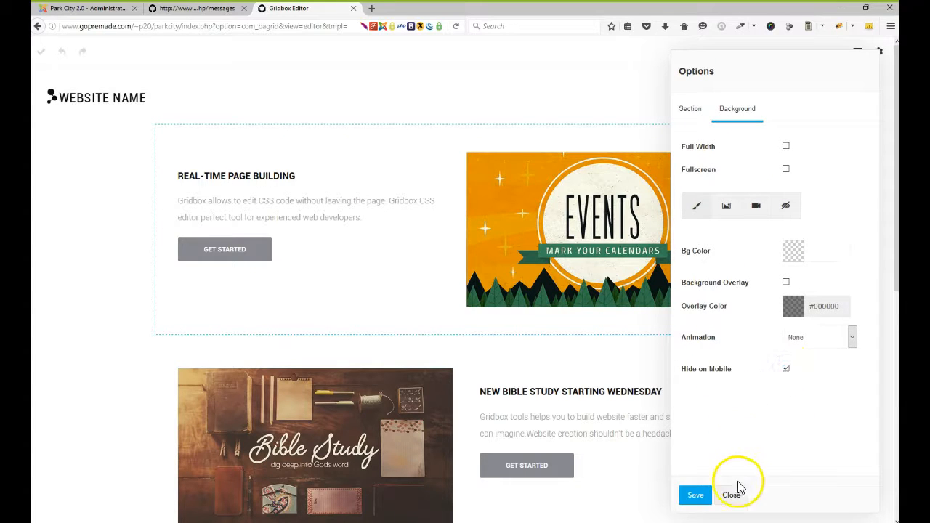
pyautogui.click(699, 496)
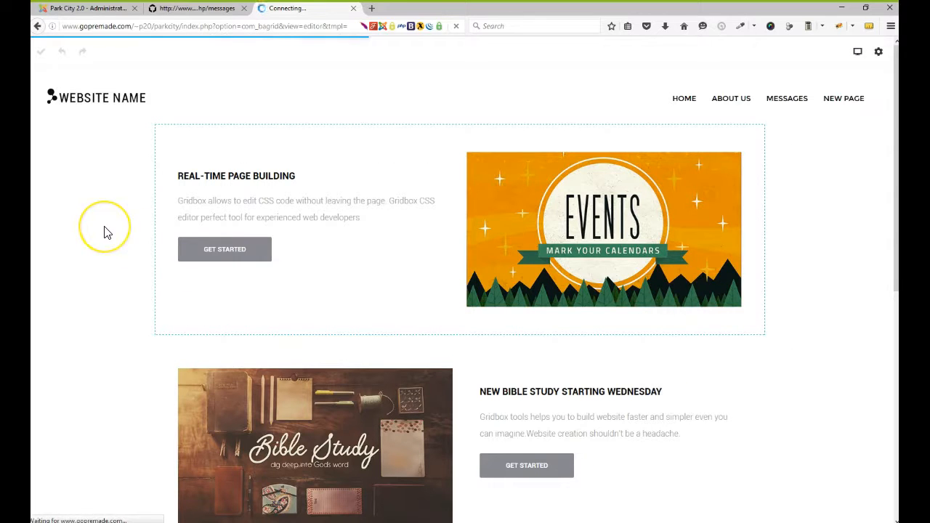
pyautogui.click(221, 253)
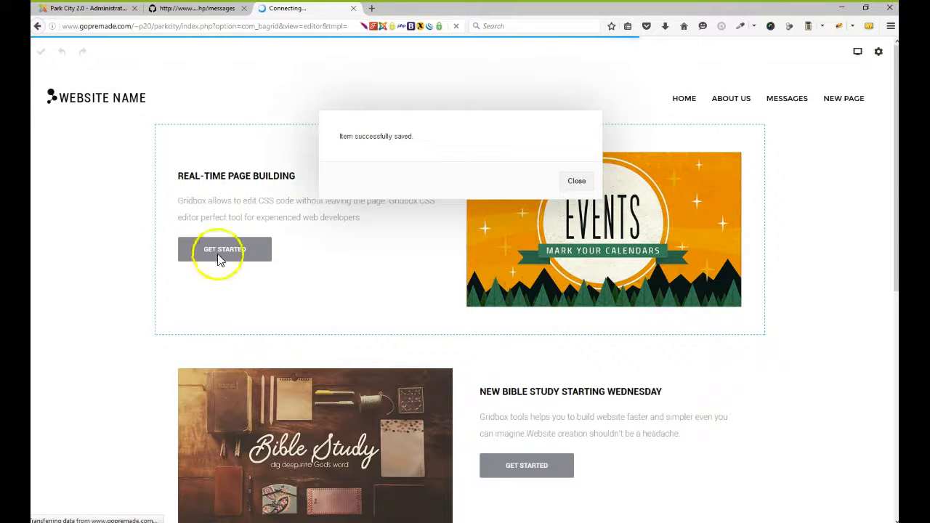
pyautogui.click(578, 183)
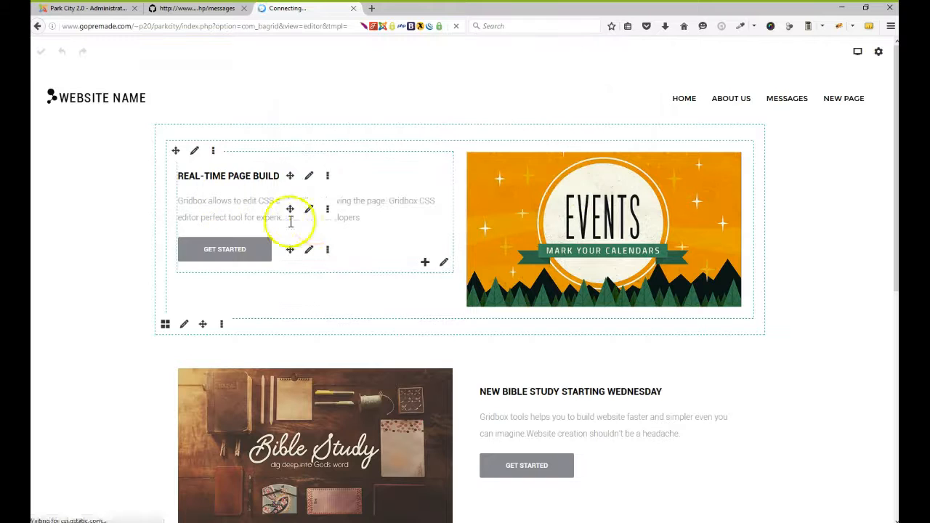
# - Check the section hiding in the phone and tablet previews, and return to the desktop editor
pyautogui.click(857, 51)
pyautogui.click(816, 52)
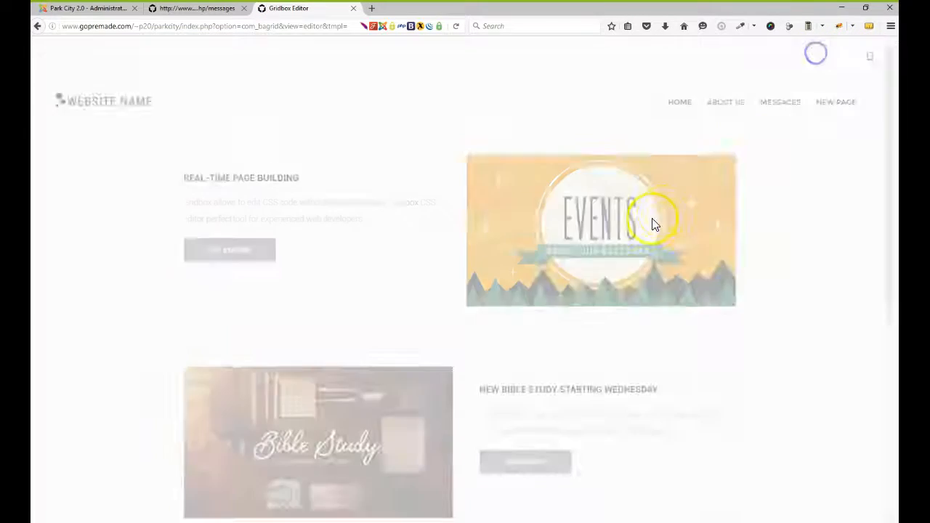
pyautogui.moveTo(470, 148); pyautogui.dragTo(473, 129)
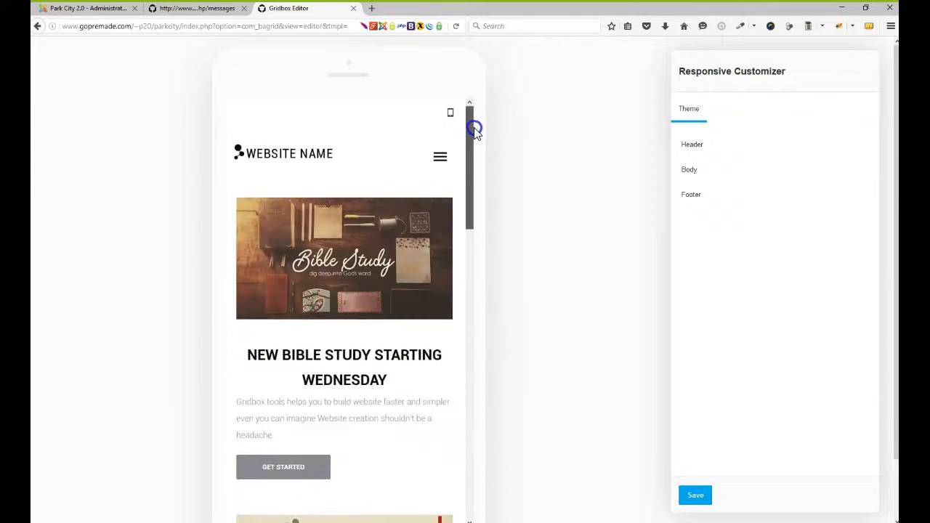
pyautogui.click(449, 117)
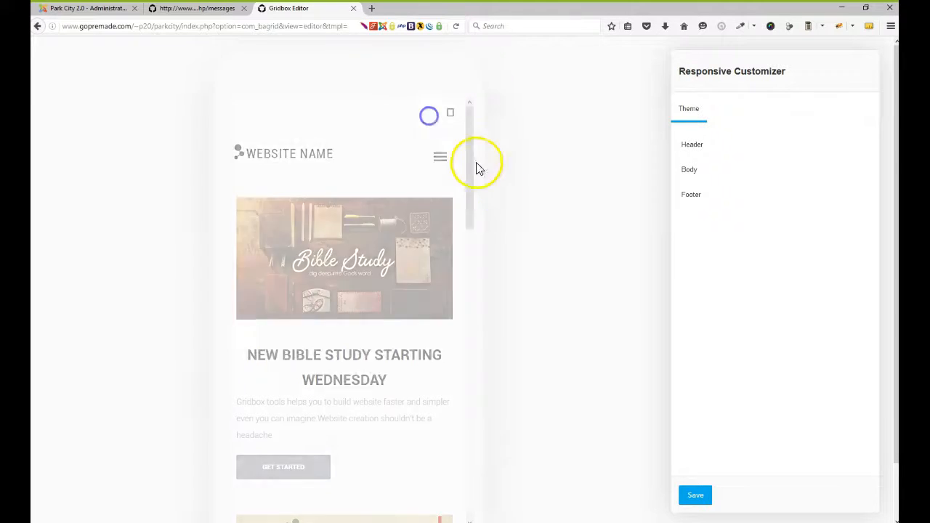
pyautogui.moveTo(542, 152)
pyautogui.mouseDown()
pyautogui.moveTo(556, 313)
pyautogui.moveTo(537, 142)
pyautogui.mouseUp()
pyautogui.click(524, 114)
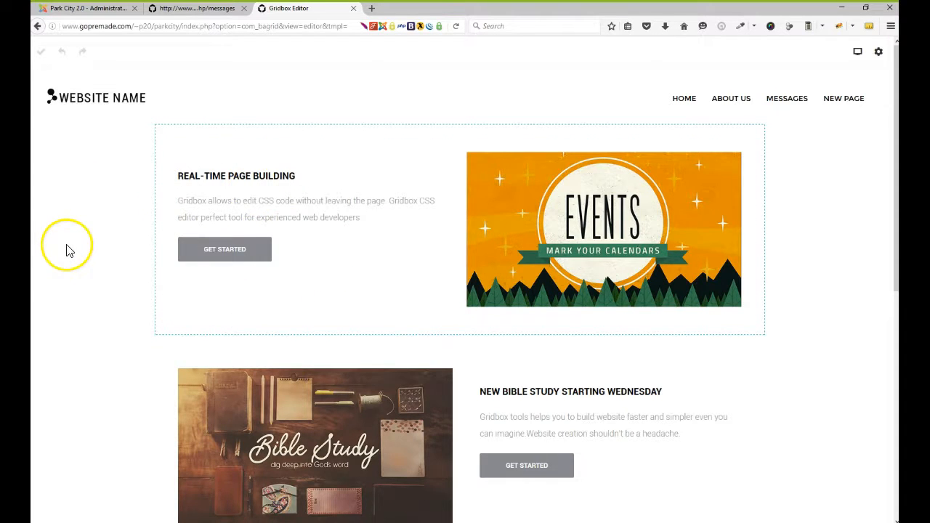
# - Look over the whole desktop page and close the Gridbox Editor browser tab
pyautogui.scroll(-7, 73, 253)
pyautogui.scroll(7, 93, 262)
pyautogui.click(353, 8)
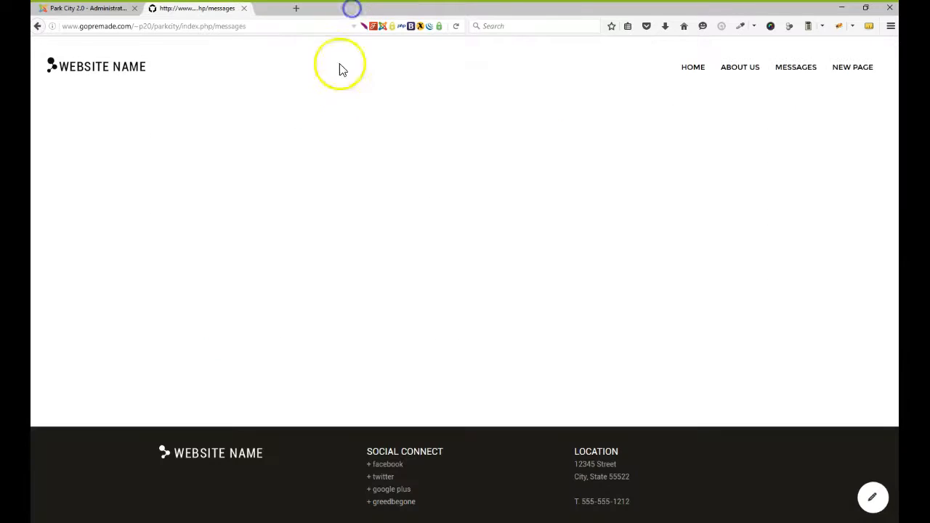